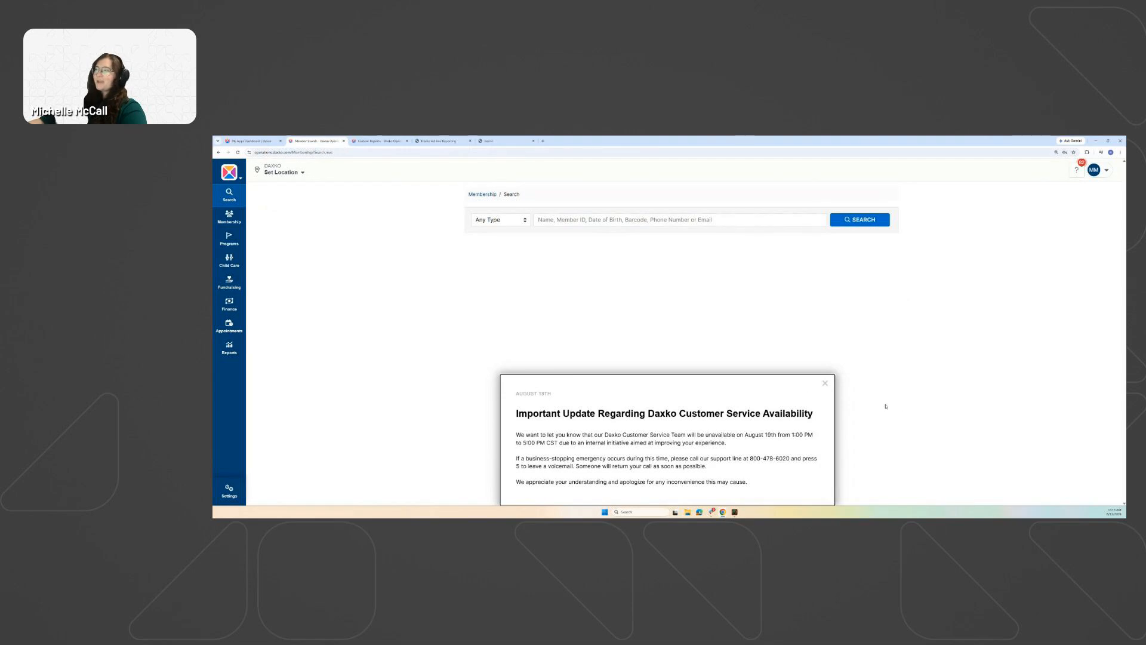
Dismiss the customer service notice, open Reports, check Custom Reports, then return to Member Search.
{"action": "left_click", "coordinate": [823, 383]}
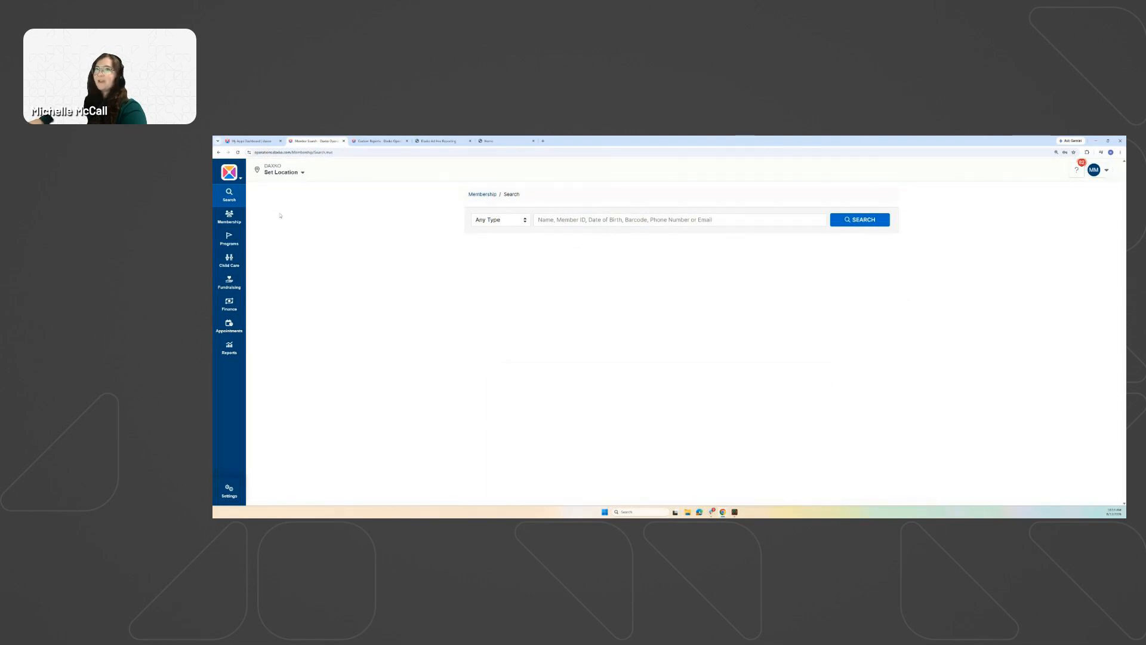
{"action": "left_click", "coordinate": [229, 350]}
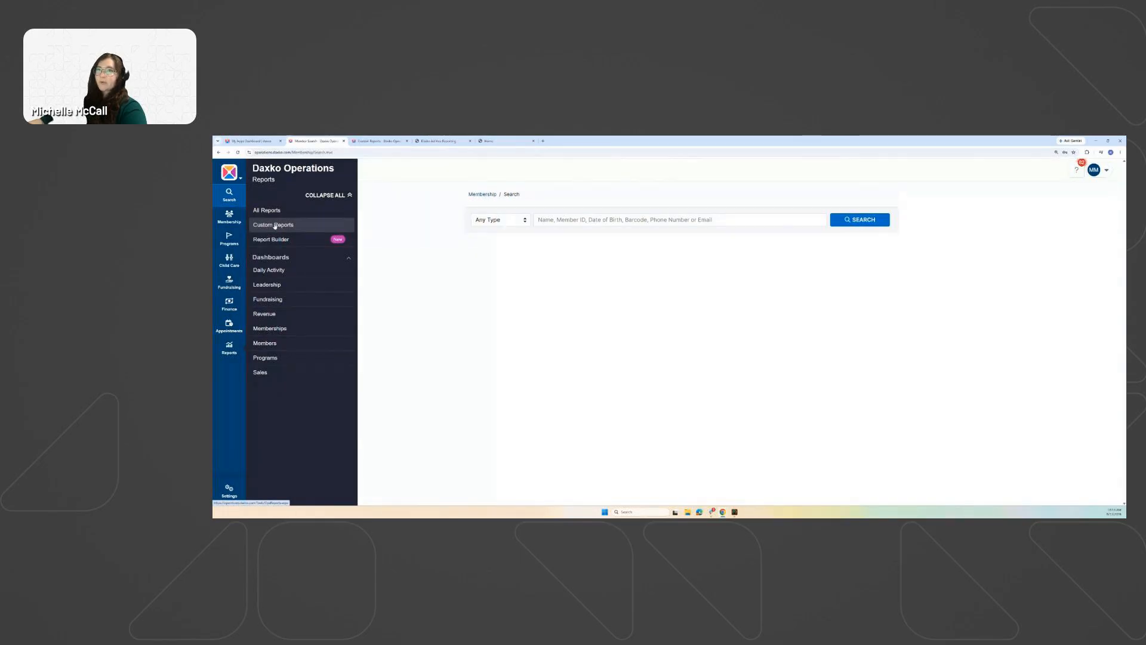
{"action": "left_click", "coordinate": [360, 140]}
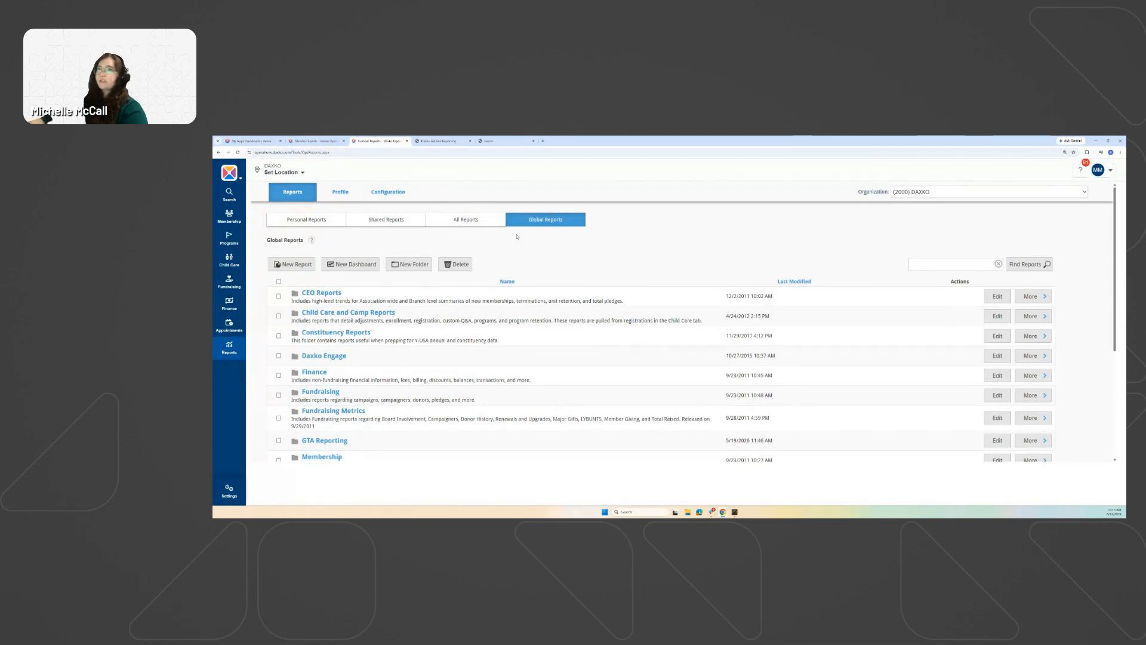
{"action": "left_click", "coordinate": [316, 141]}
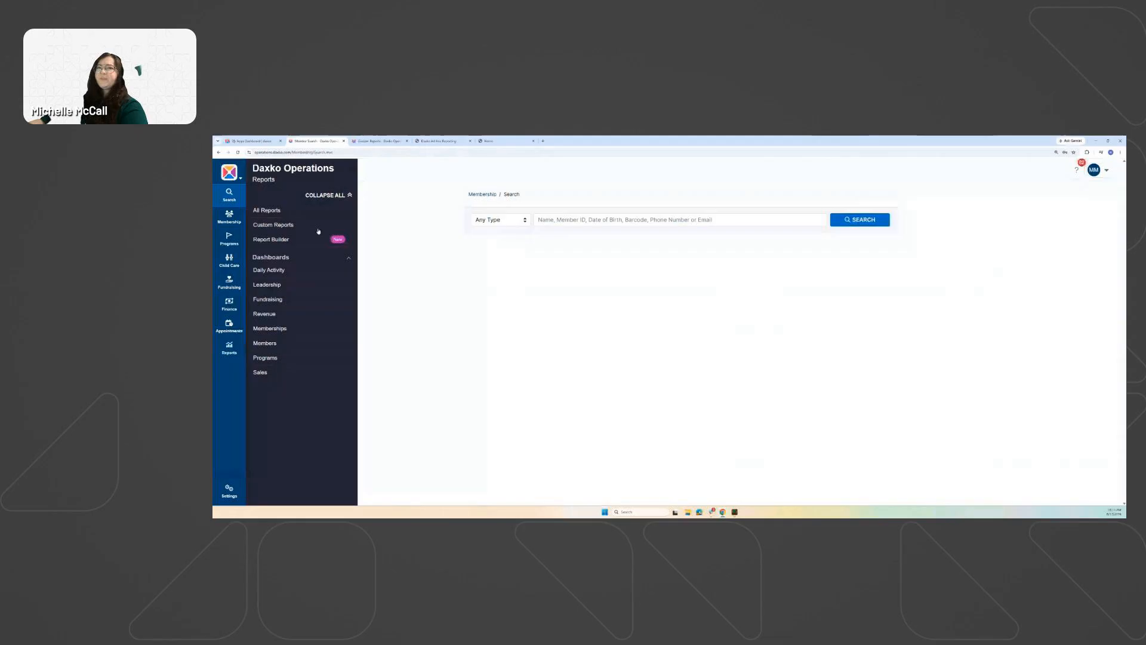
Open All Reports in a new browser tab and scroll through its list.
{"action": "right_click", "coordinate": [269, 210]}
{"action": "left_click", "coordinate": [291, 215]}
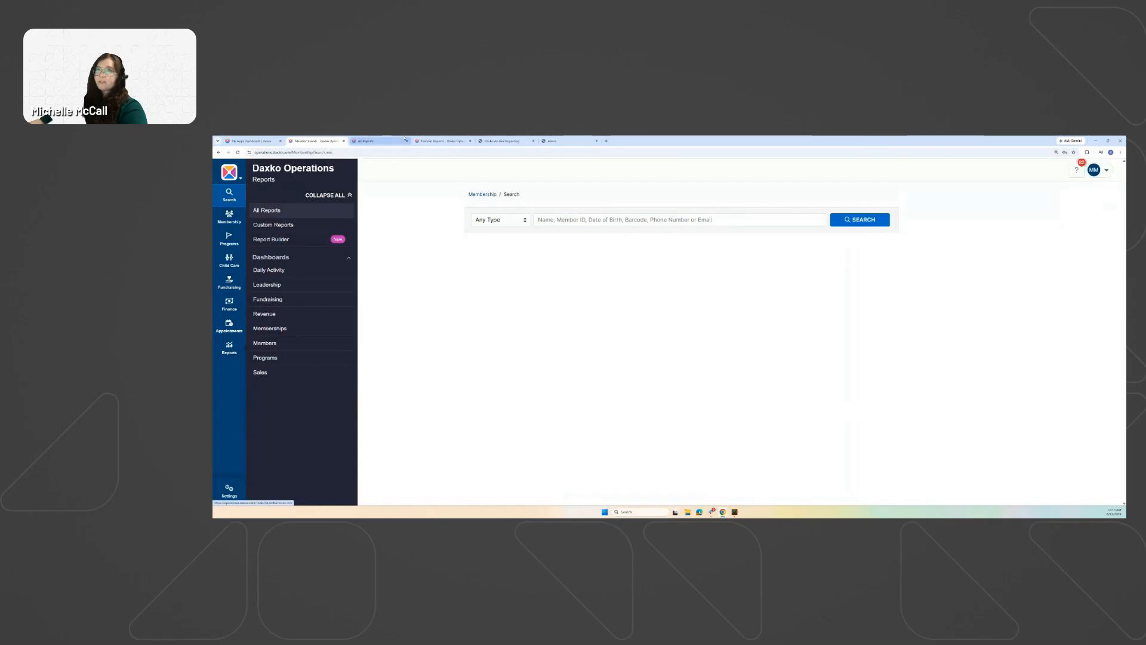
{"action": "left_click", "coordinate": [379, 141]}
{"action": "scroll", "coordinate": [683, 233], "scroll_direction": "down", "scroll_amount": 15}
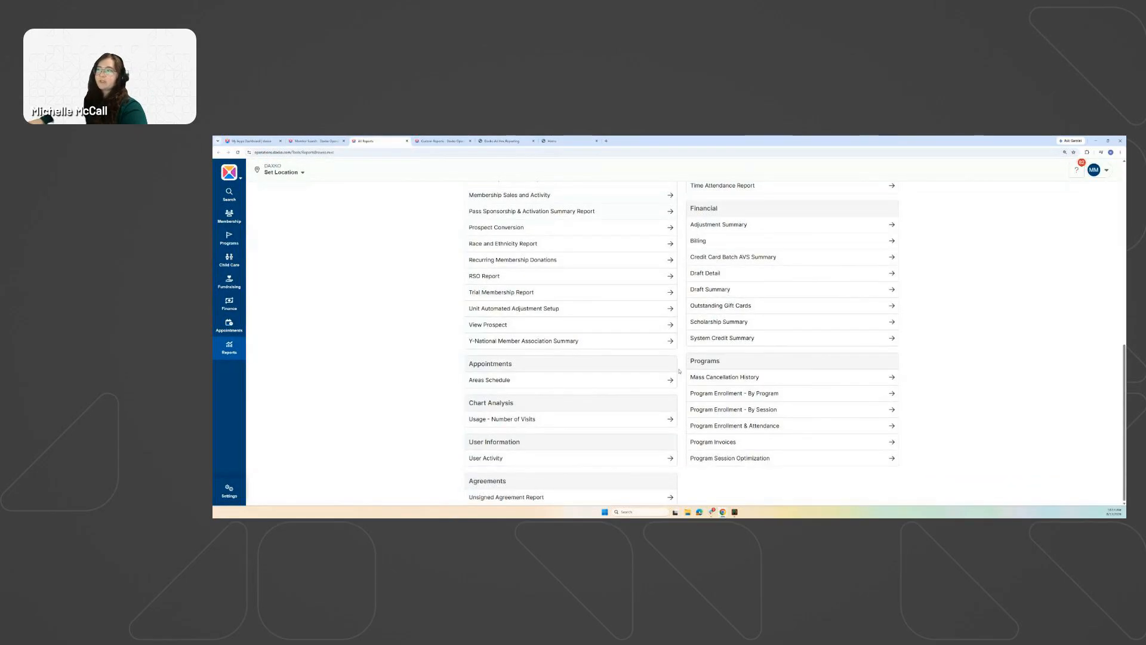
{"action": "scroll", "coordinate": [685, 317], "scroll_direction": "up", "scroll_amount": 15}
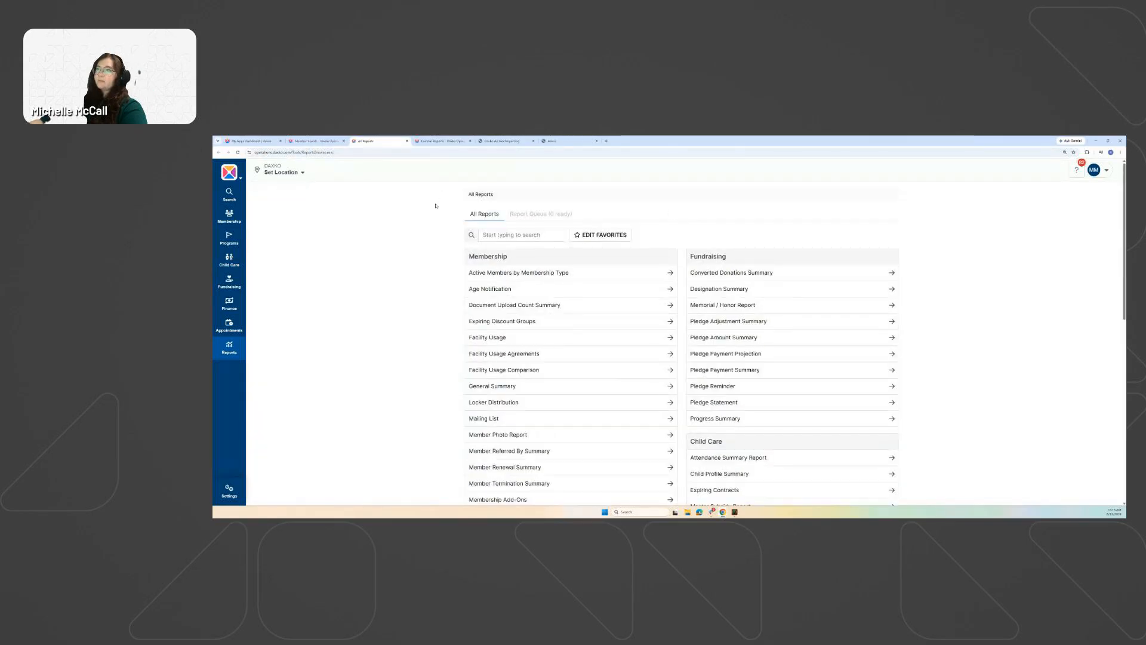
{"action": "scroll", "coordinate": [679, 249], "scroll_direction": "down", "scroll_amount": 8}
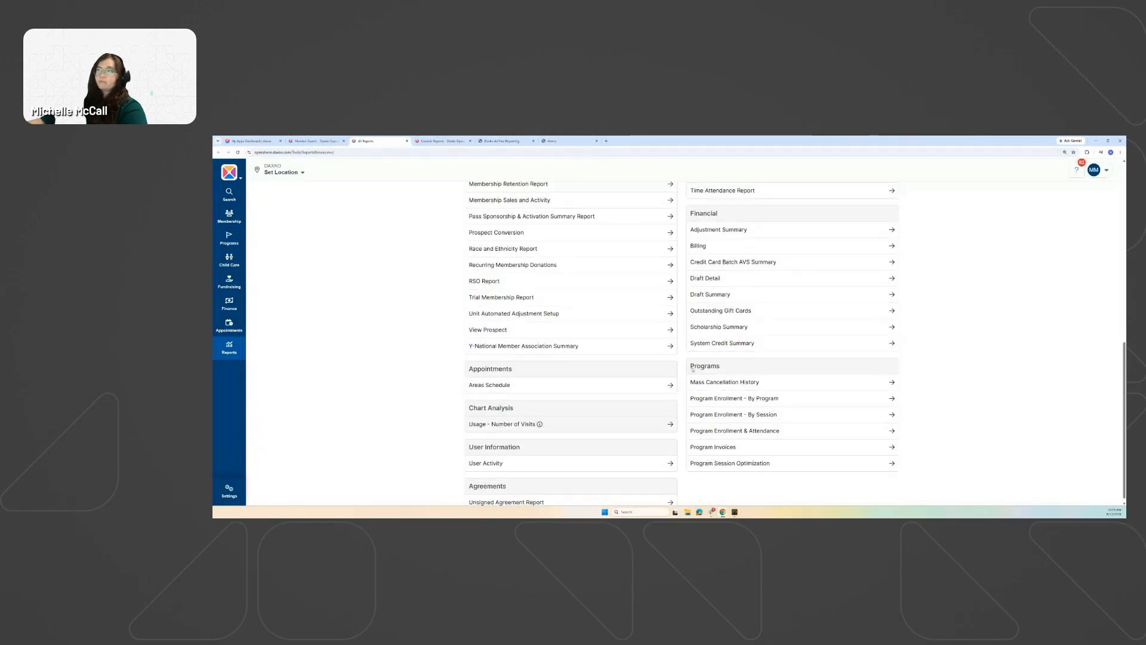
{"action": "scroll", "coordinate": [678, 248], "scroll_direction": "up", "scroll_amount": 8}
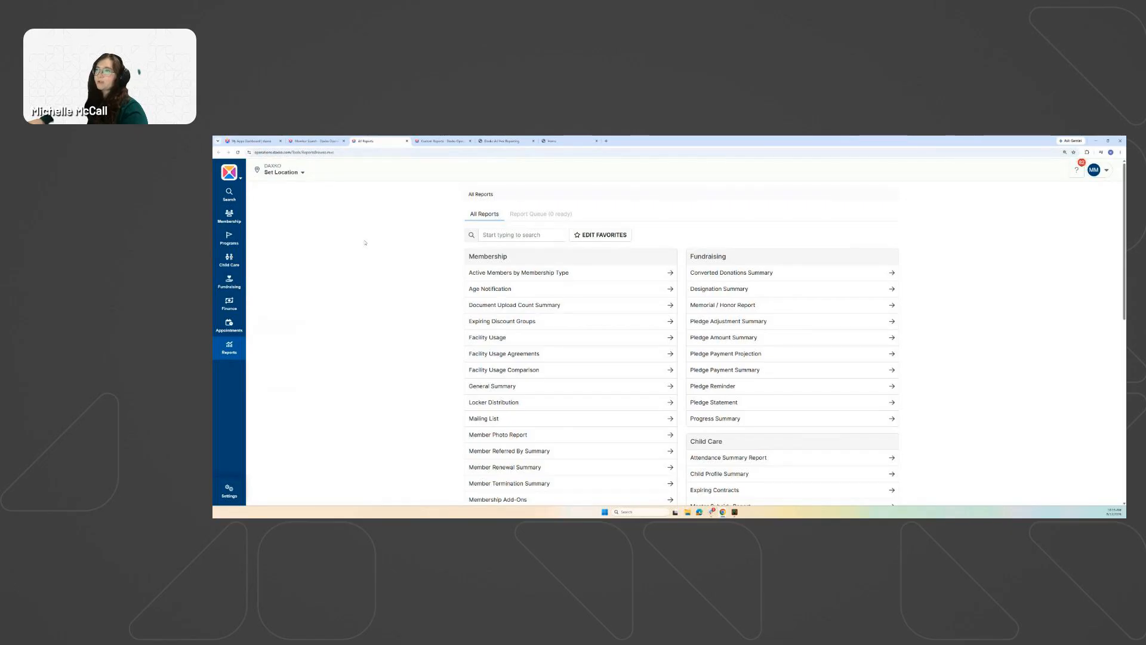
{"action": "scroll", "coordinate": [424, 261], "scroll_direction": "down", "scroll_amount": 10}
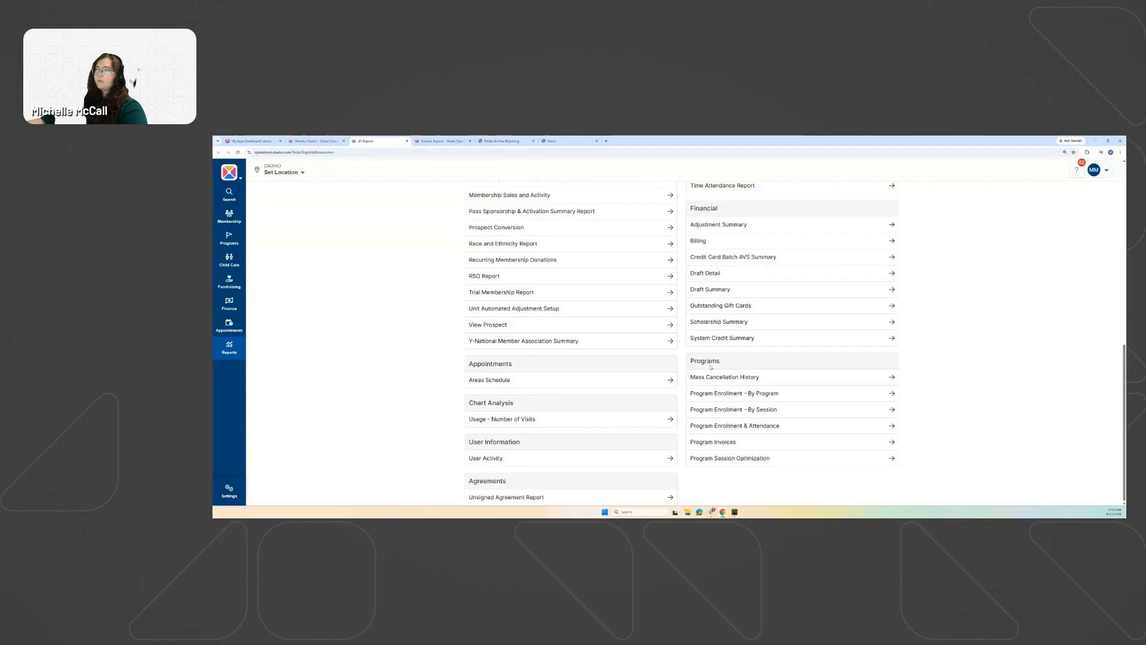
Open Report Builder from the Reports navigation.
{"action": "left_click", "coordinate": [236, 241]}
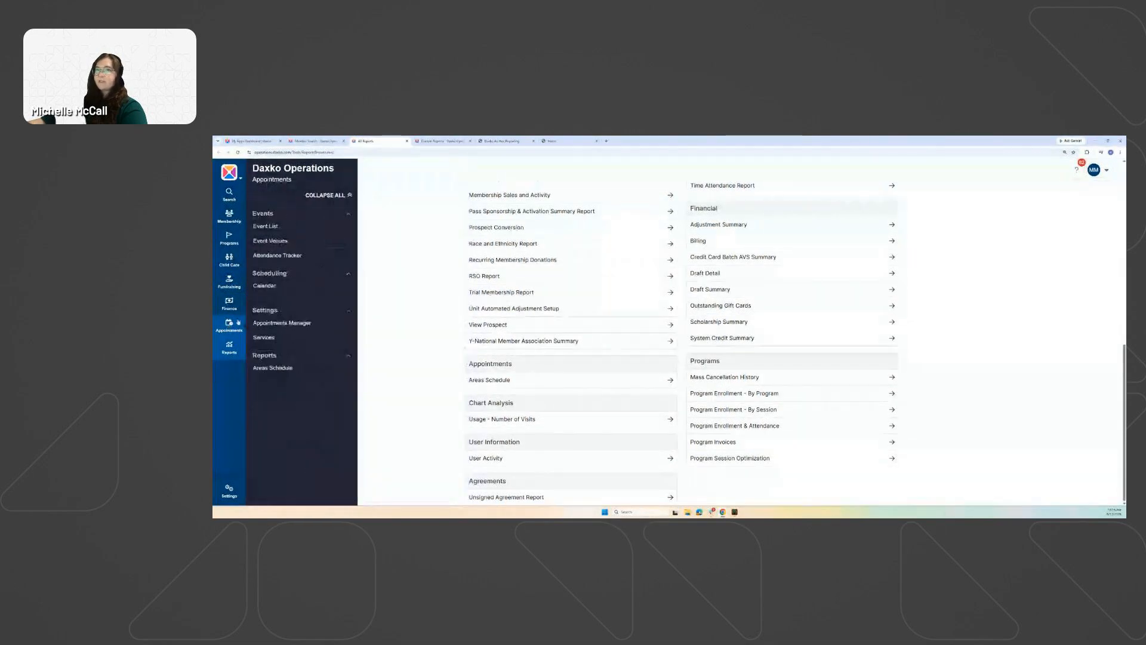
{"action": "mouse_move", "coordinate": [229, 303]}
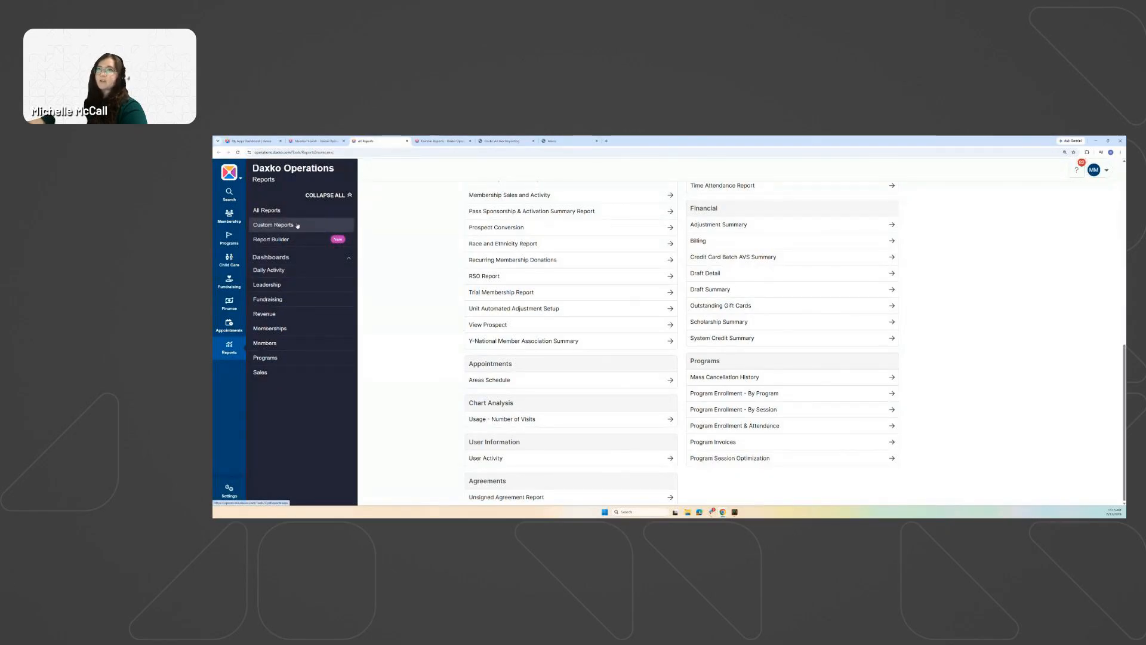
{"action": "left_click", "coordinate": [287, 242]}
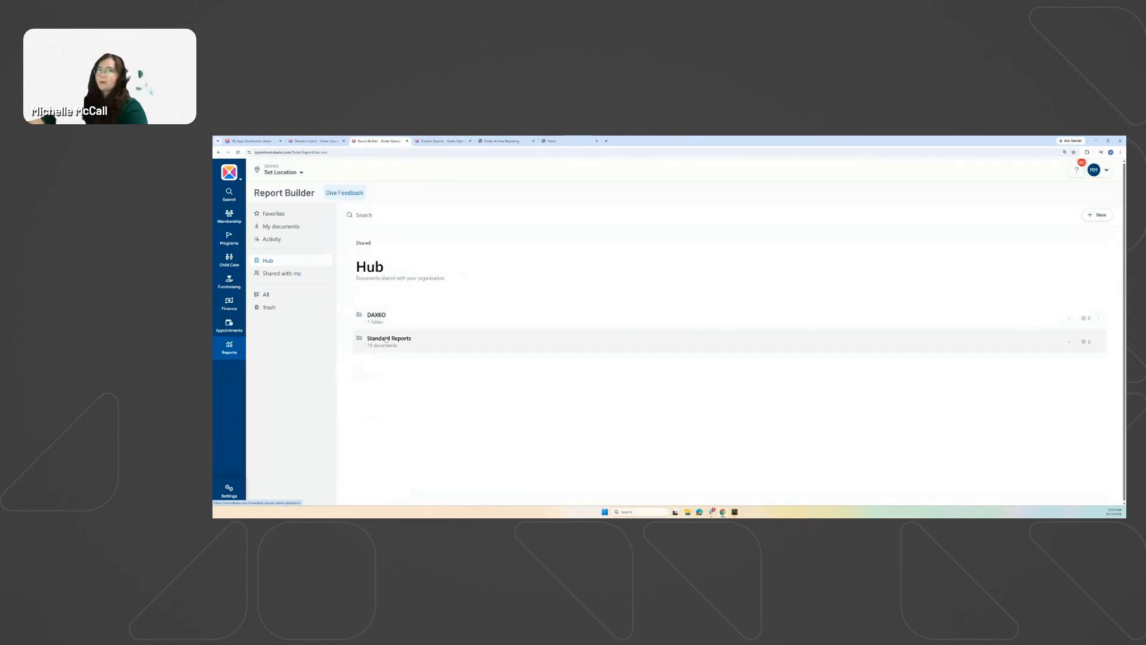
In Standard Reports, star 'Campaign Pledges with Pledge Details and Donor Information', then return to the shared Hub.
{"action": "left_click", "coordinate": [386, 339]}
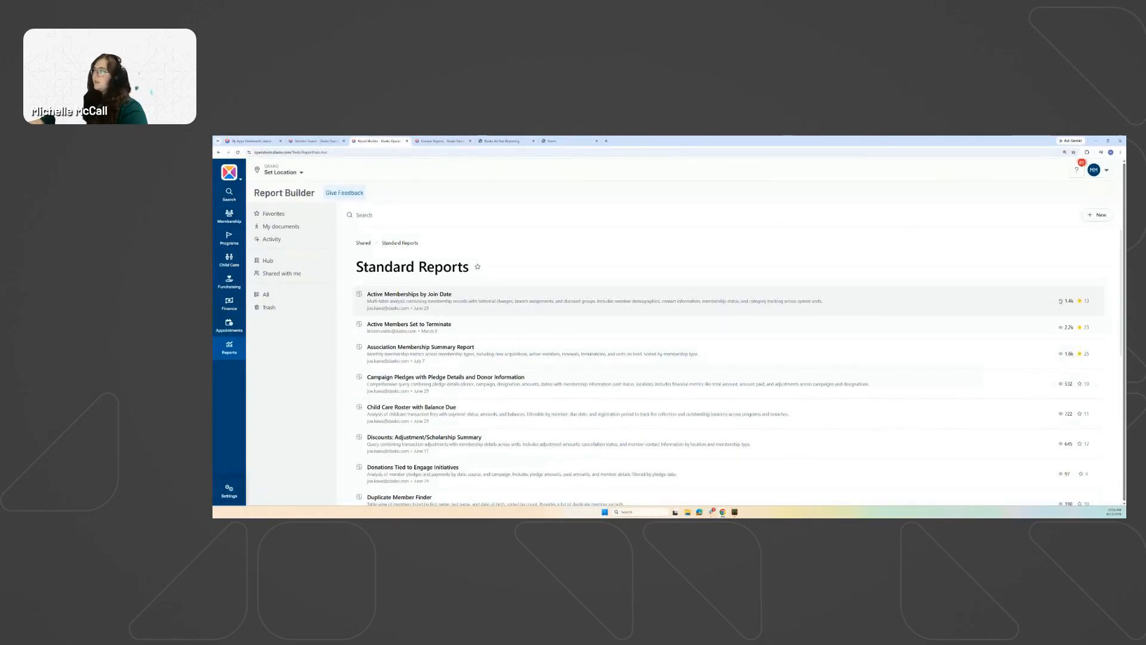
{"action": "scroll", "coordinate": [1062, 370], "scroll_direction": "down", "scroll_amount": 3}
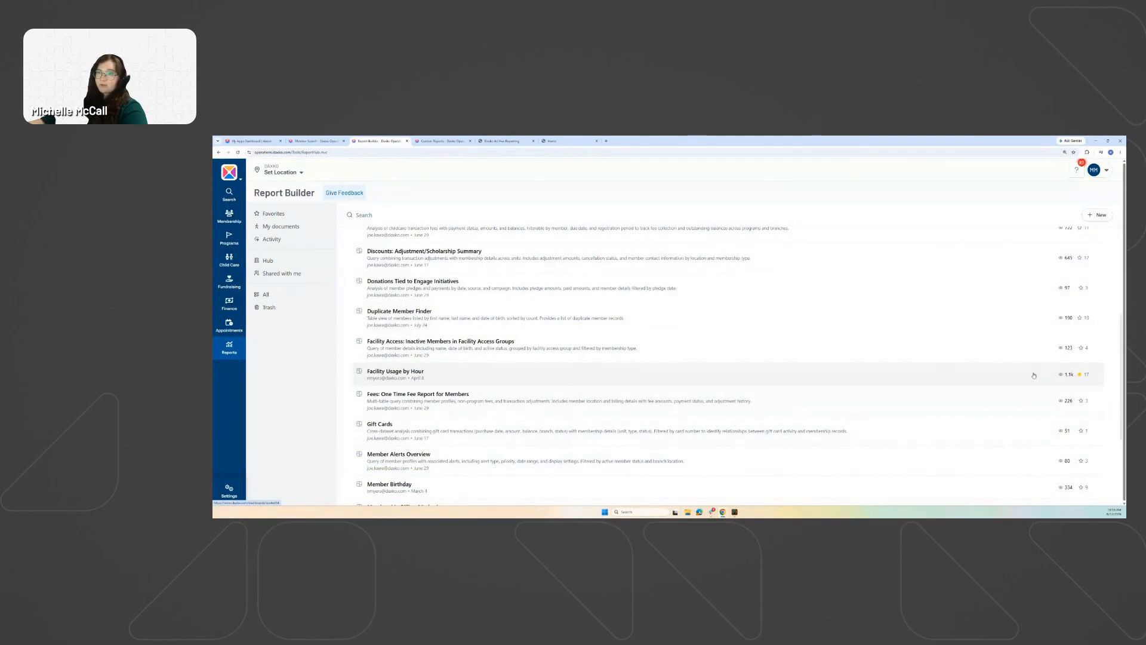
{"action": "scroll", "coordinate": [1034, 375], "scroll_direction": "up", "scroll_amount": 3}
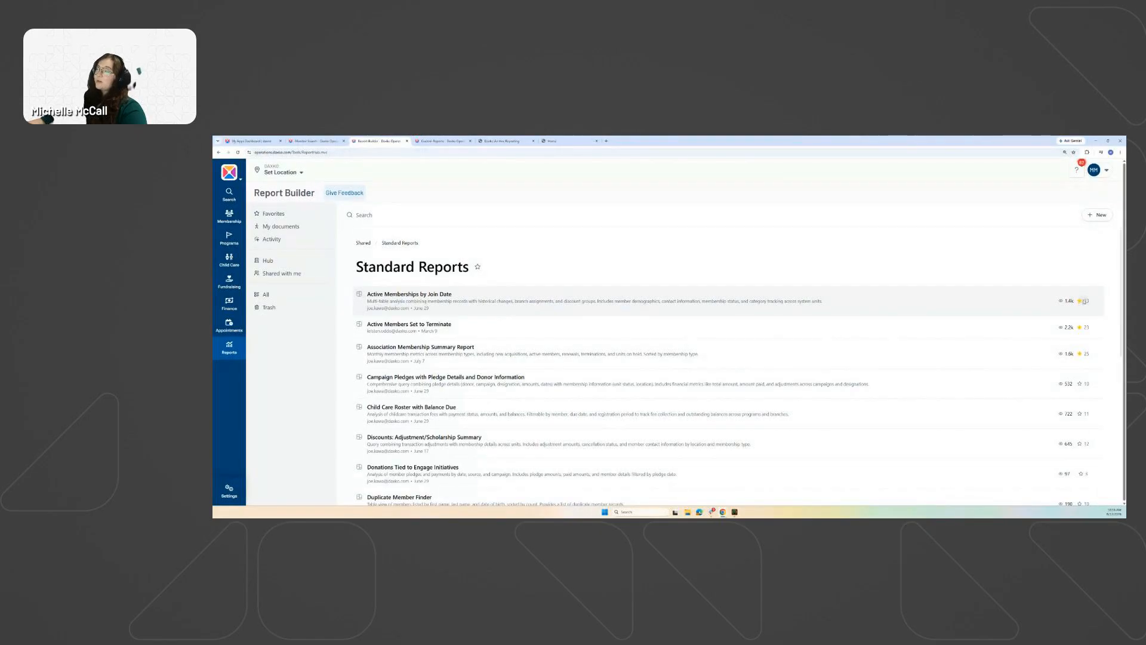
{"action": "left_click", "coordinate": [1081, 385]}
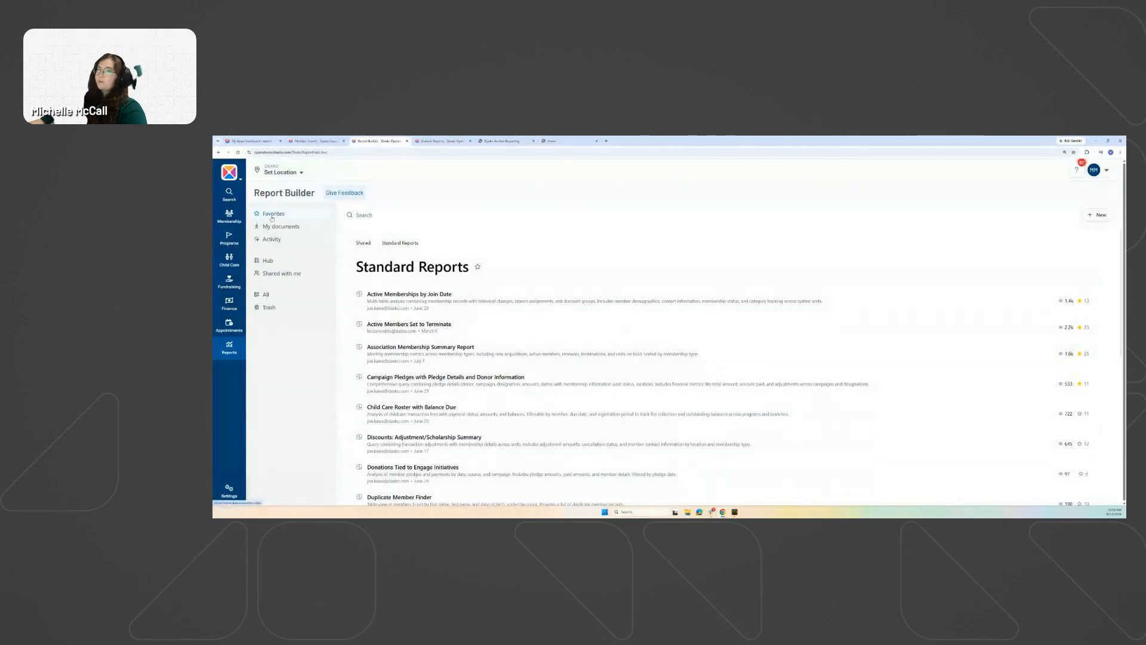
{"action": "left_click", "coordinate": [363, 244]}
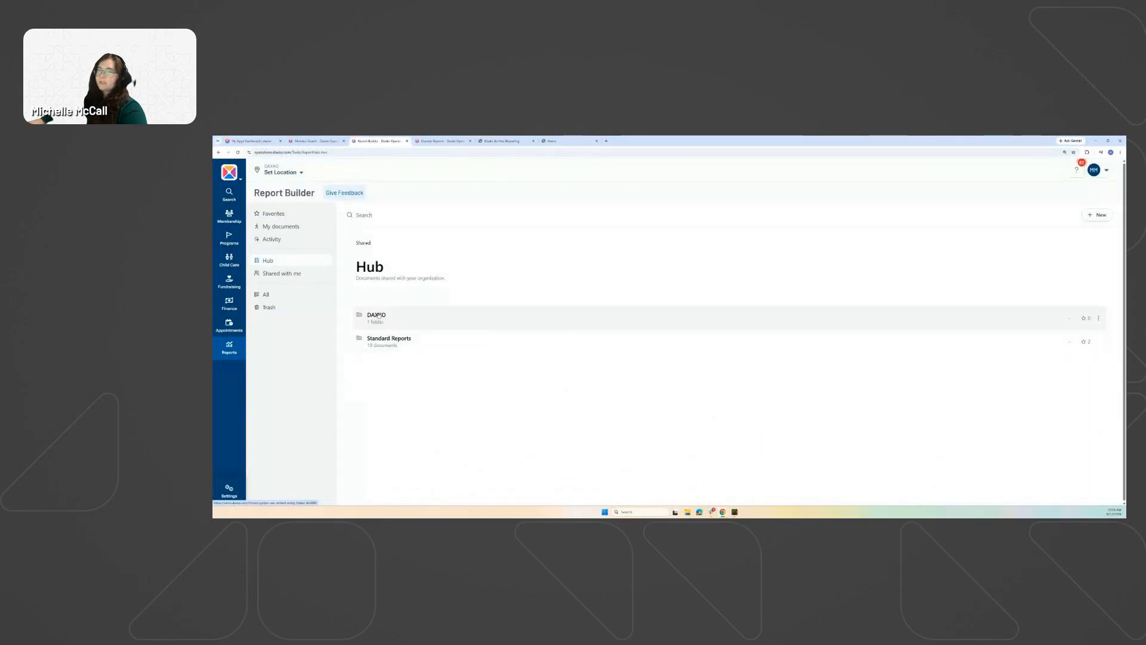
Browse the DAXKO > Finance folder, then return to the Hub and show Favorites.
{"action": "left_click", "coordinate": [377, 316]}
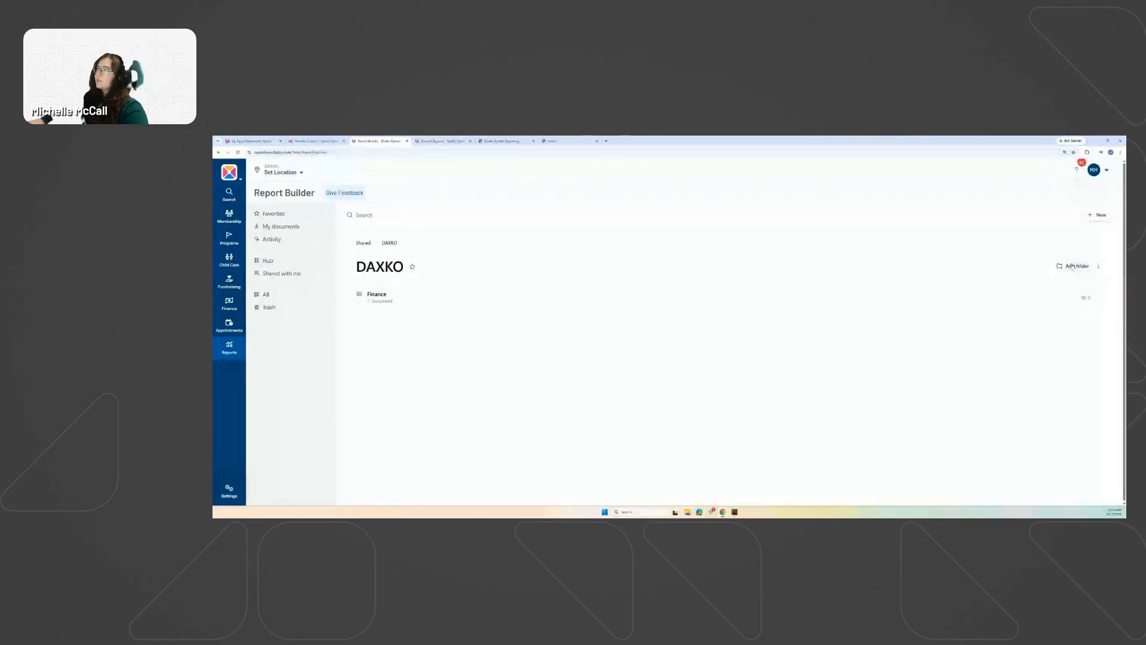
{"action": "left_click", "coordinate": [377, 295]}
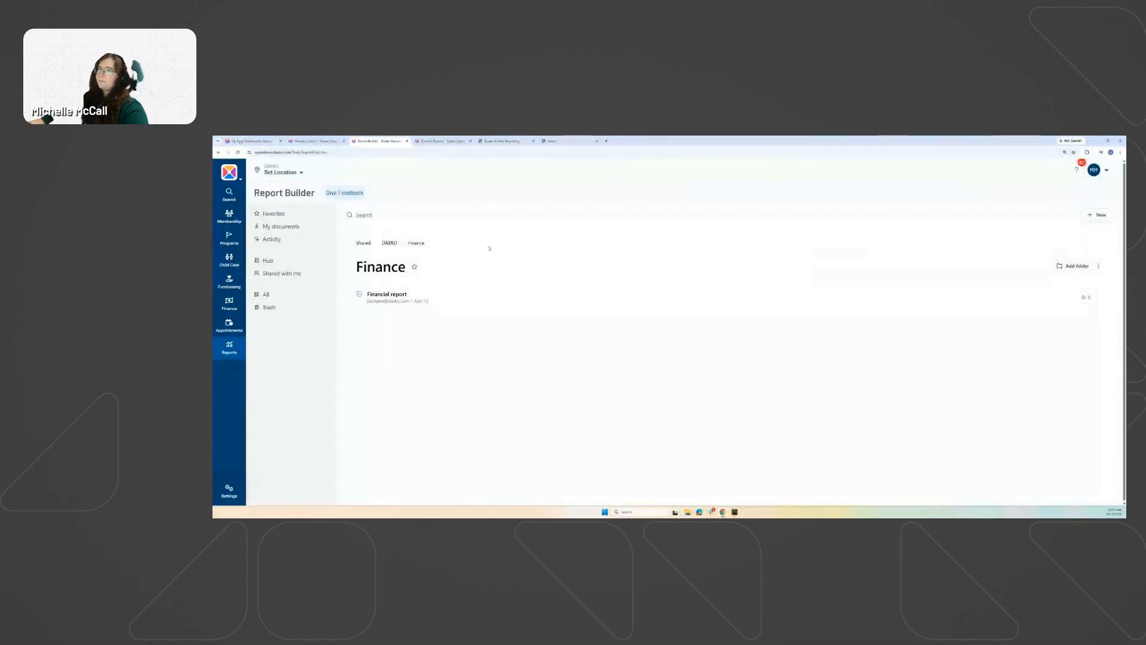
{"action": "left_click", "coordinate": [362, 243]}
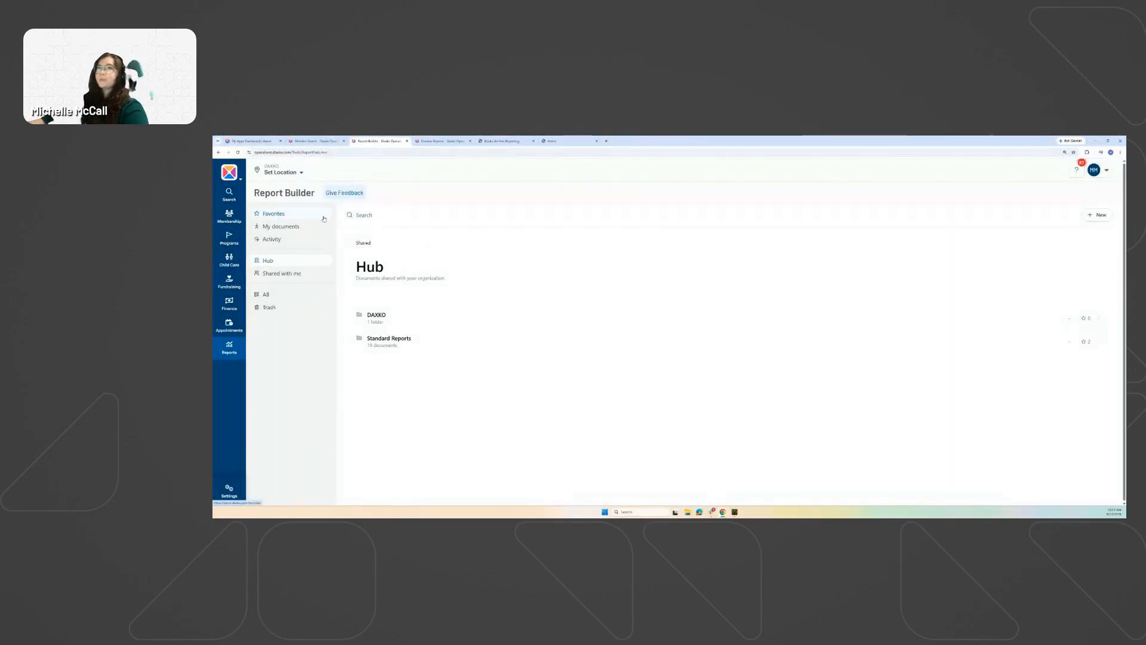
{"action": "left_click", "coordinate": [301, 215]}
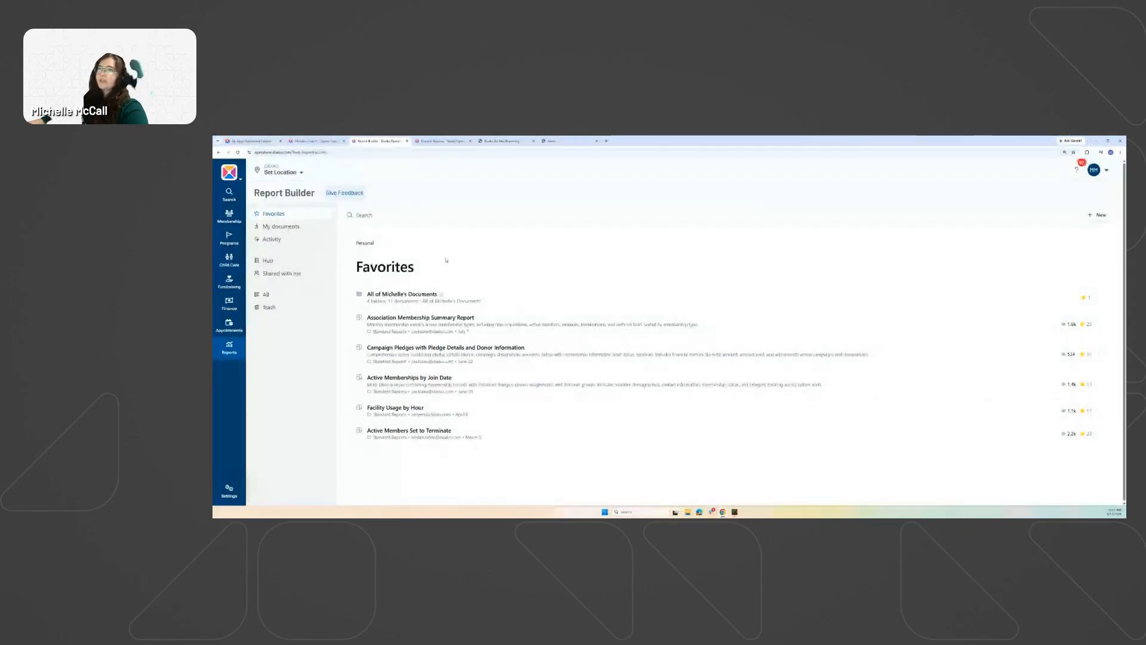
Show My documents zoomed in and open the personal folder's Share/Move/Settings/Delete menu.
{"action": "left_click", "coordinate": [289, 231]}
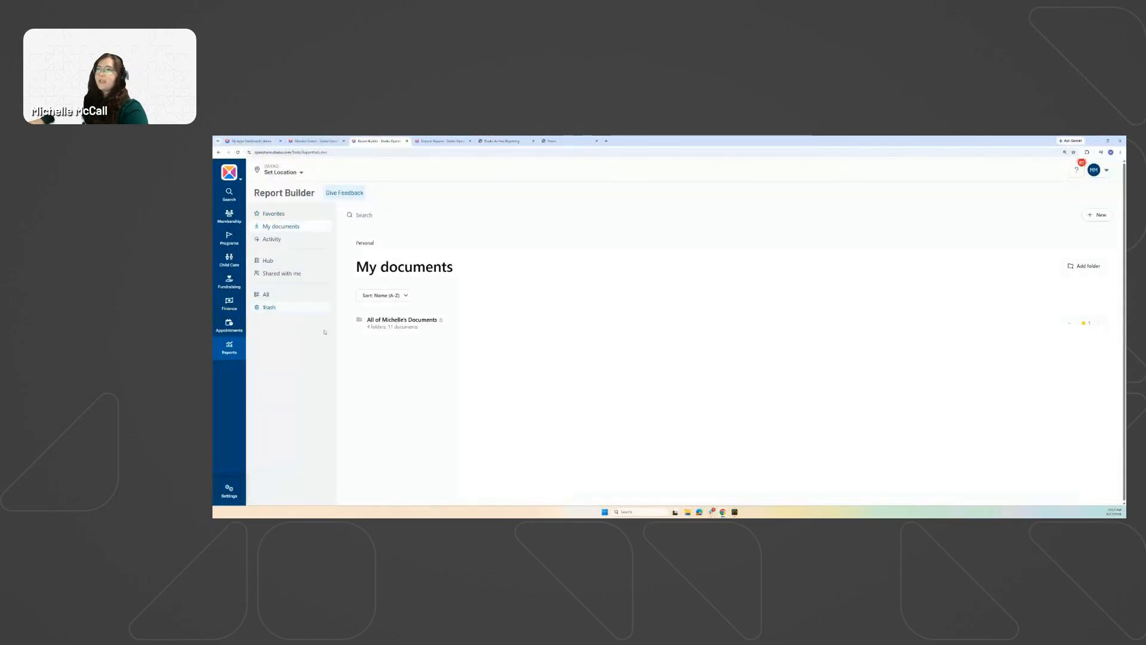
{"action": "key", "text": "ctrl+Tab"}
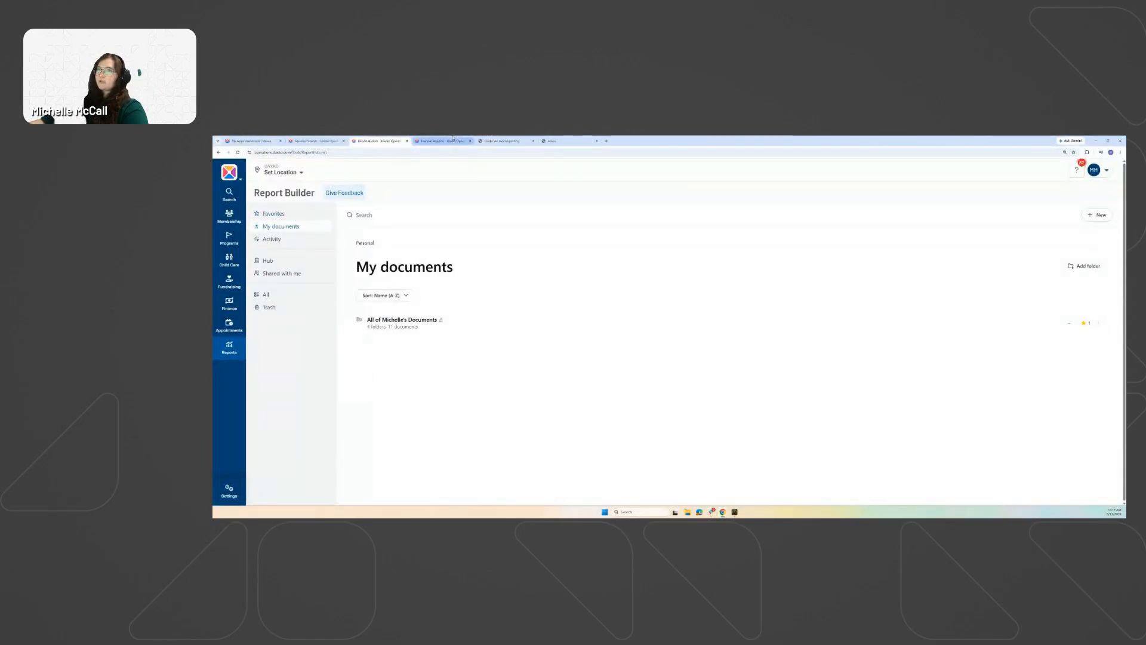
{"action": "left_click", "coordinate": [368, 142]}
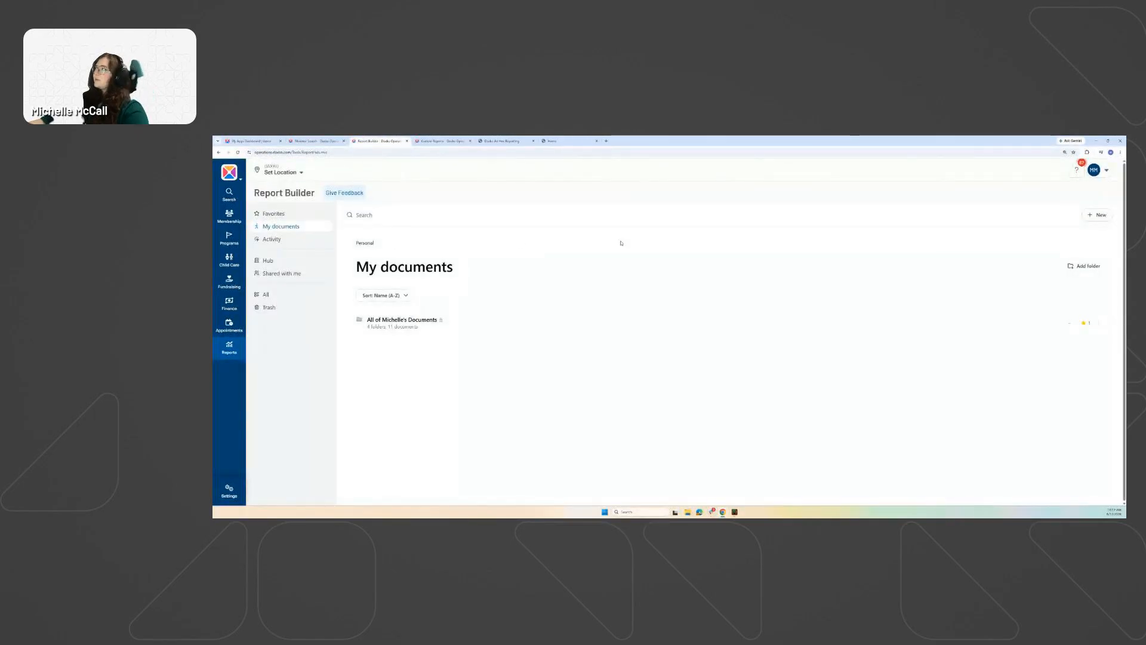
{"action": "key", "text": "ctrl+plus"}
{"action": "key", "text": "ctrl+plus"}
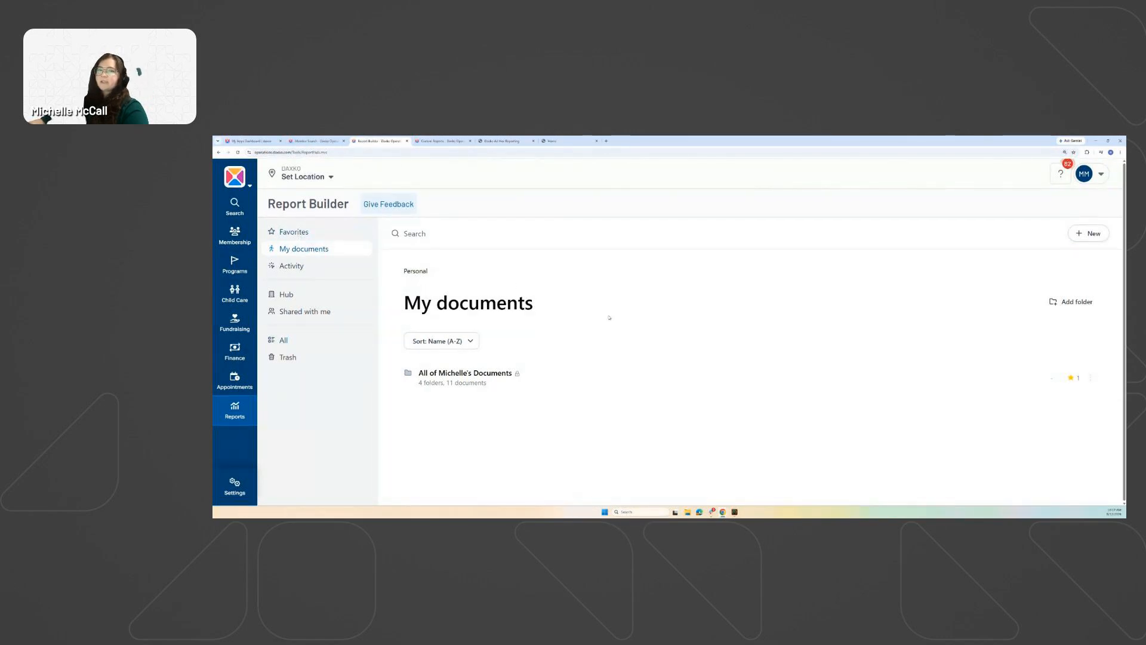
{"action": "left_click", "coordinate": [442, 141]}
{"action": "left_click", "coordinate": [380, 141]}
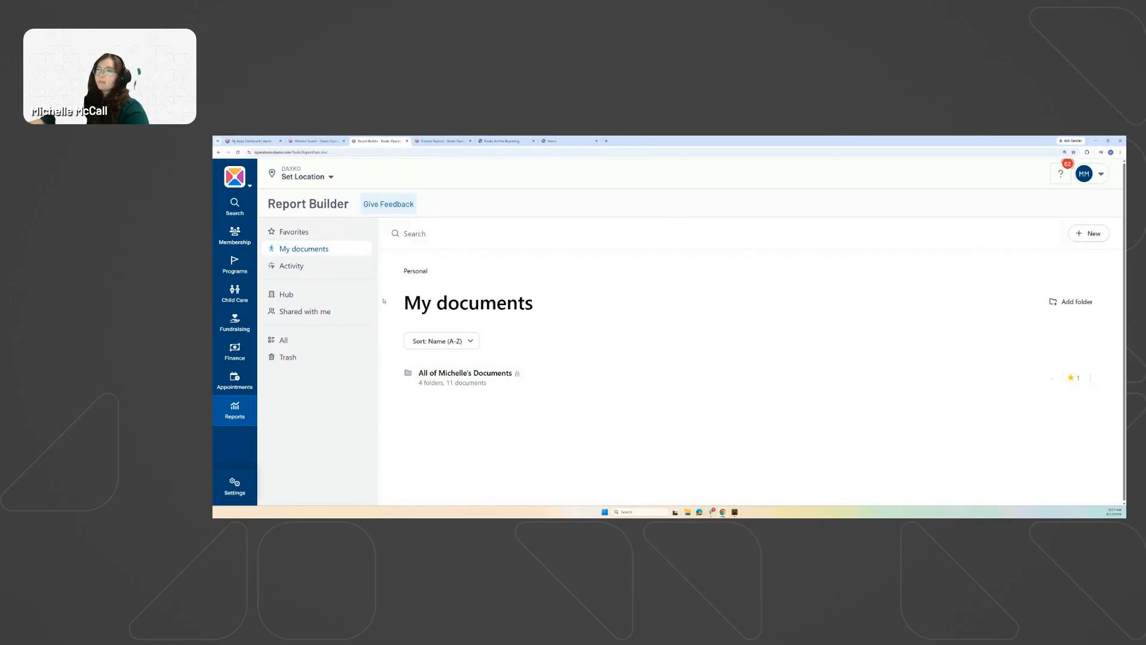
{"action": "left_click", "coordinate": [1091, 377]}
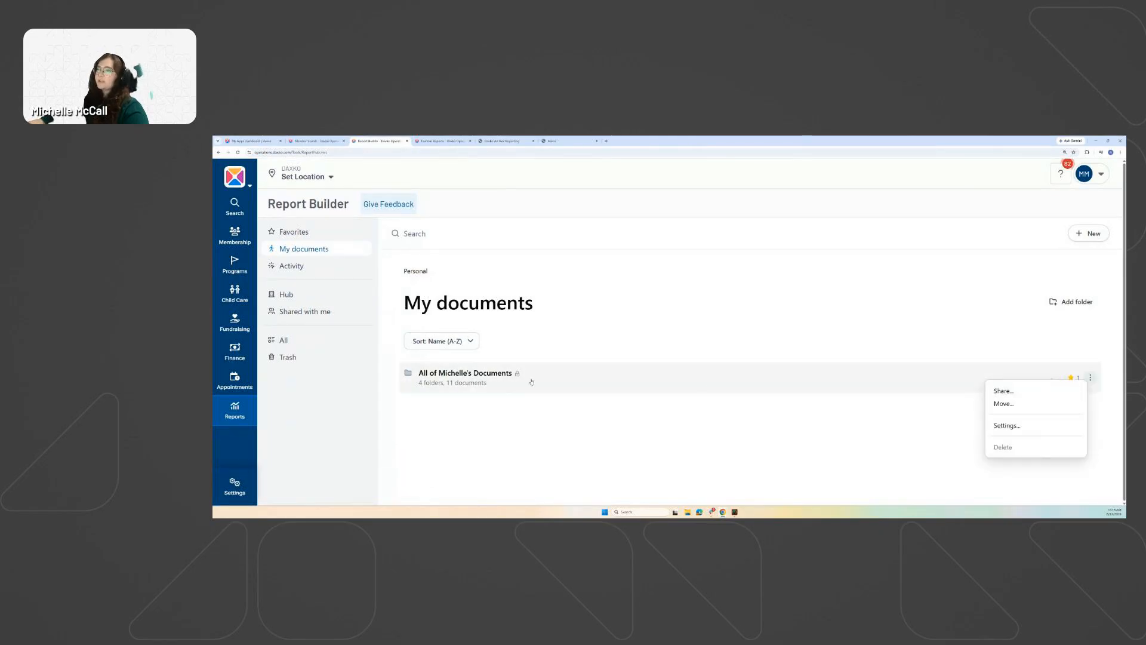
{"action": "left_click", "coordinate": [1000, 391]}
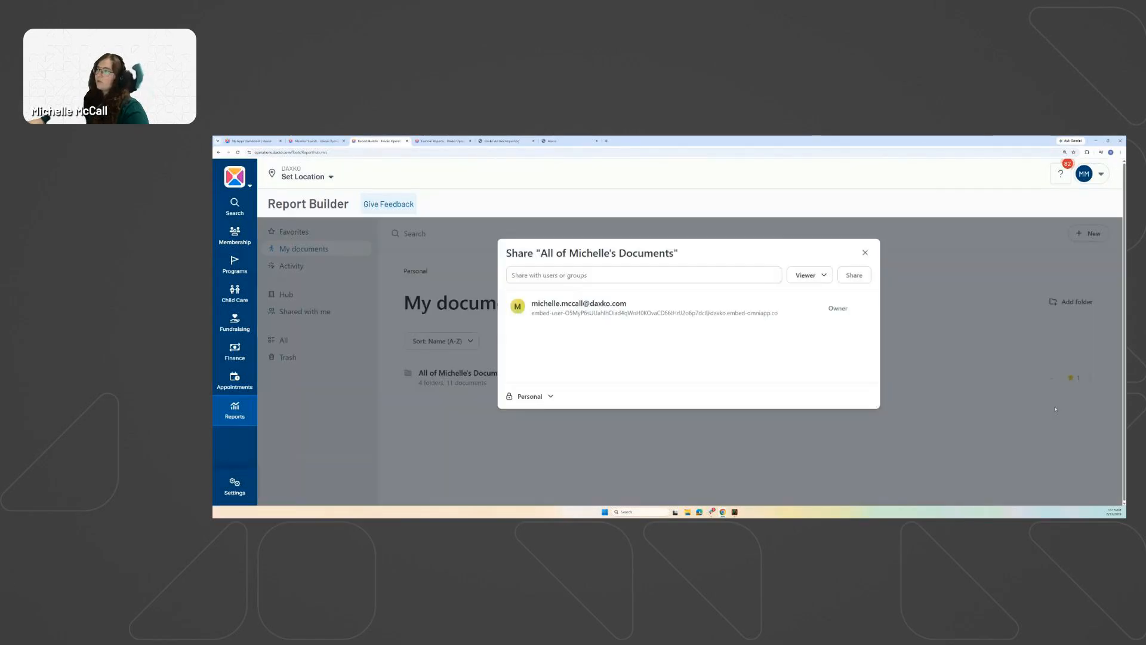
{"action": "left_click", "coordinate": [538, 274]}
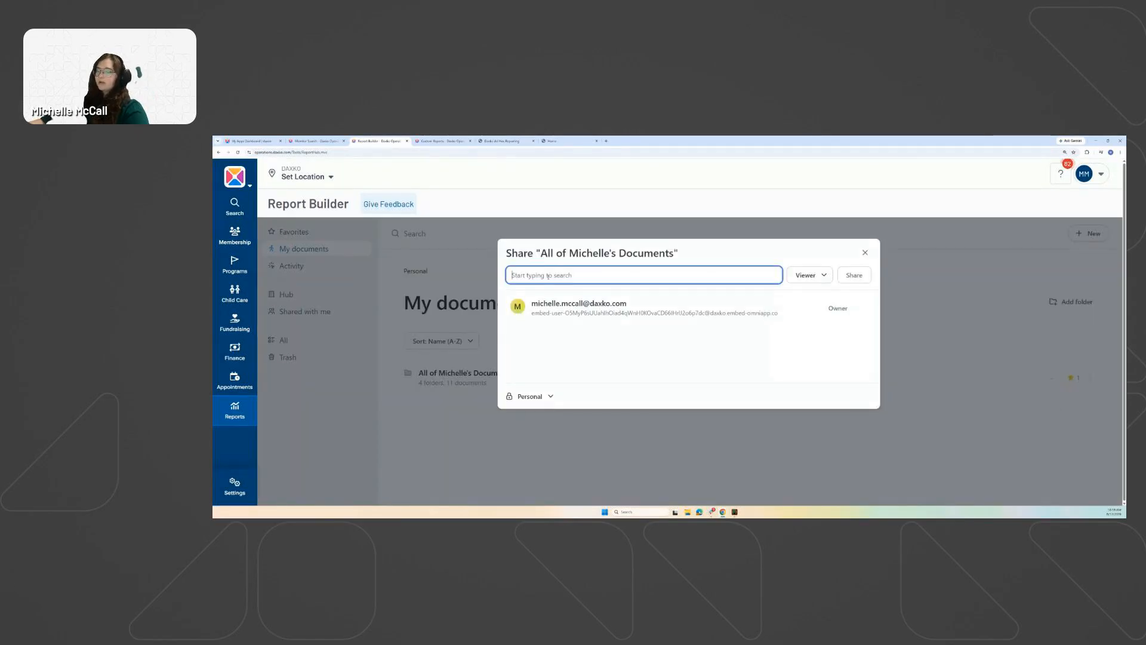
{"action": "type", "text": "t"}
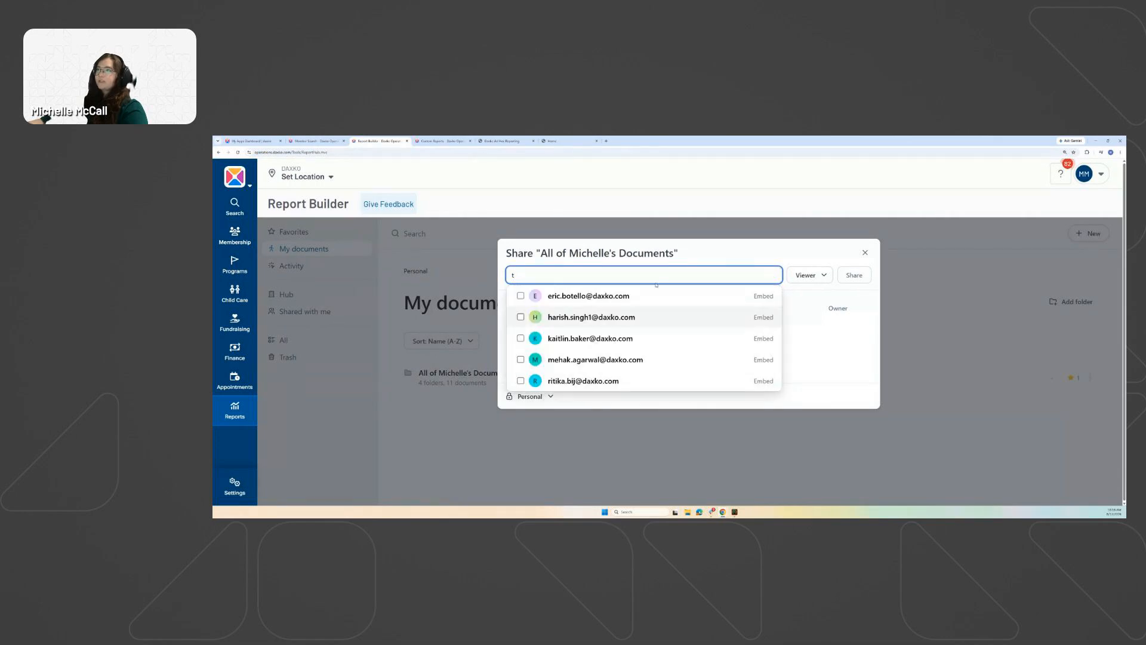
{"action": "left_click", "coordinate": [712, 255]}
{"action": "left_click", "coordinate": [824, 274]}
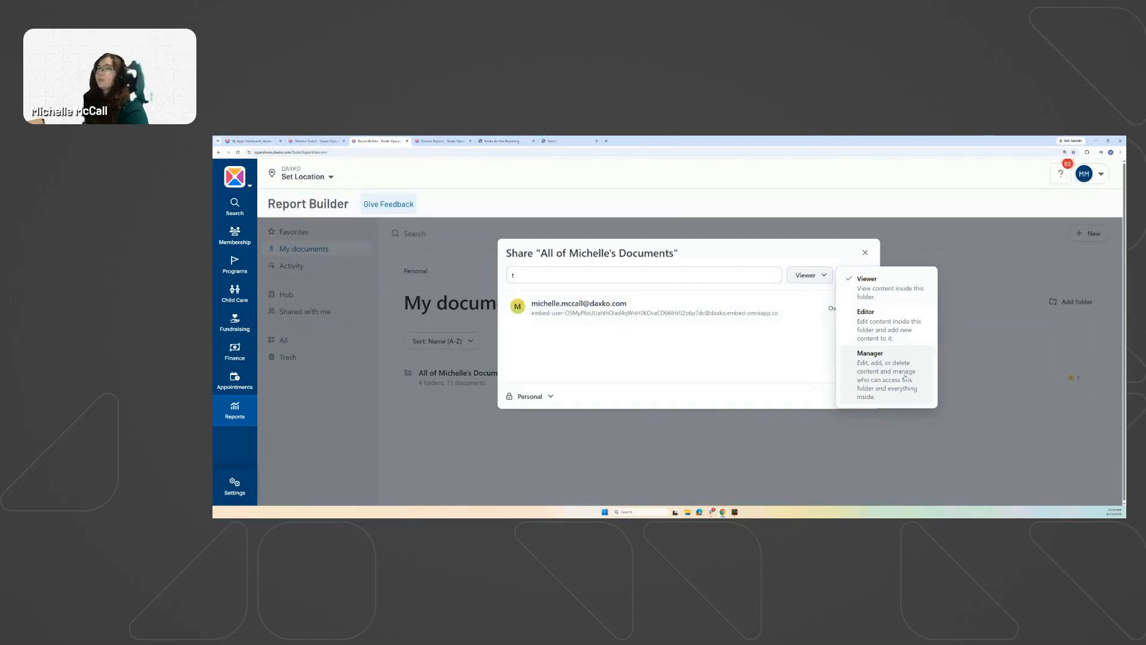
{"action": "left_click", "coordinate": [865, 254]}
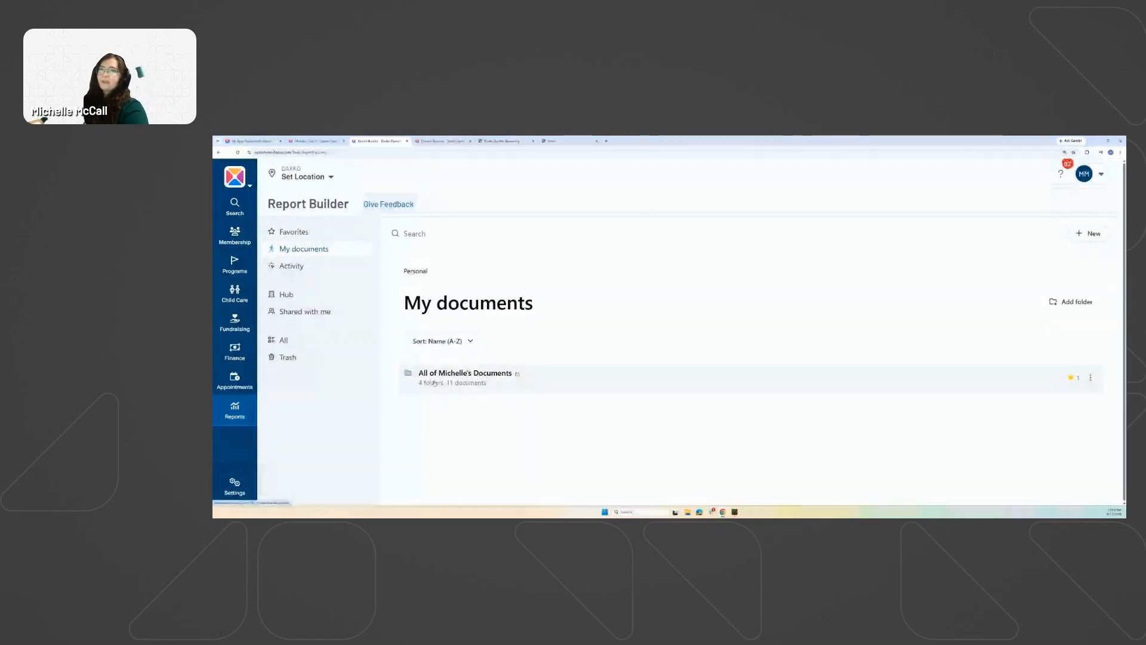
Show My Activity with today's Memberships Dashboard Report and yesterday's reports.
{"action": "left_click", "coordinate": [293, 271]}
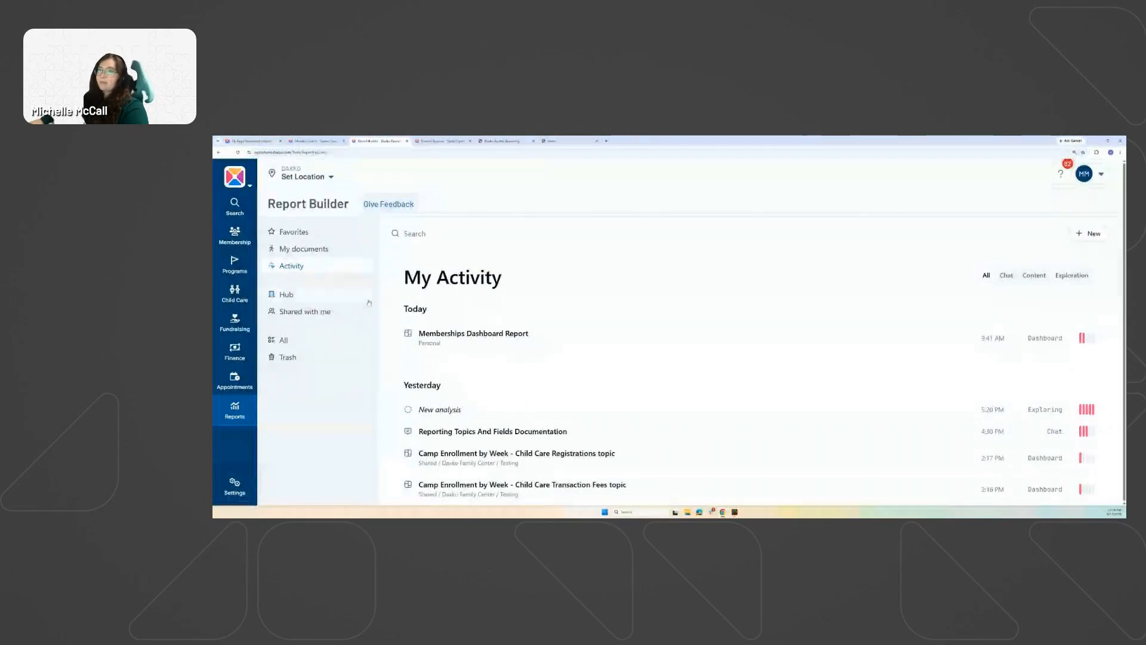
Check Shared with me, then open the personal folder's actions menu in My documents.
{"action": "left_click", "coordinate": [293, 311]}
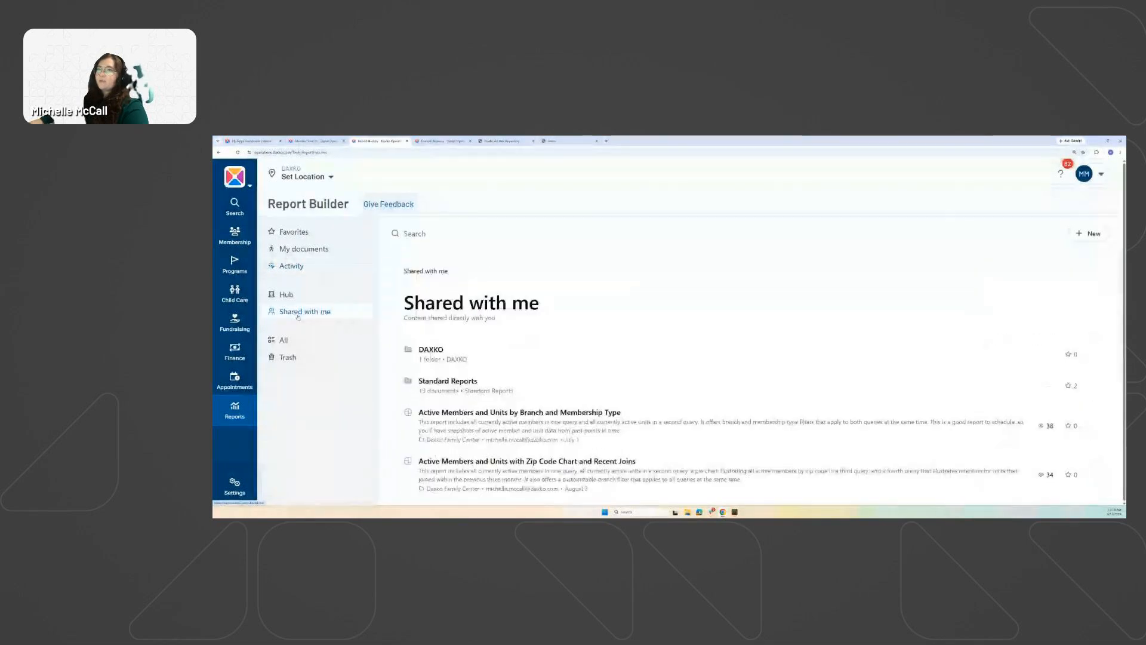
{"action": "left_click", "coordinate": [300, 250]}
{"action": "left_click", "coordinate": [1088, 378]}
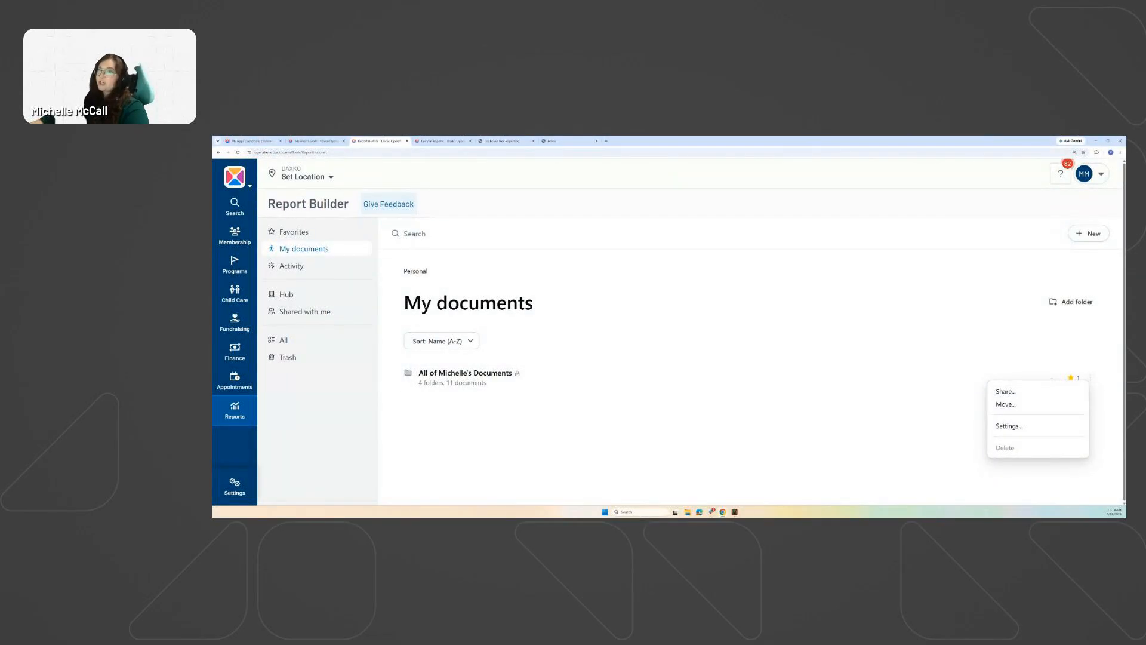
Return to Shared with me and scroll through the listed content.
{"action": "left_click", "coordinate": [291, 311]}
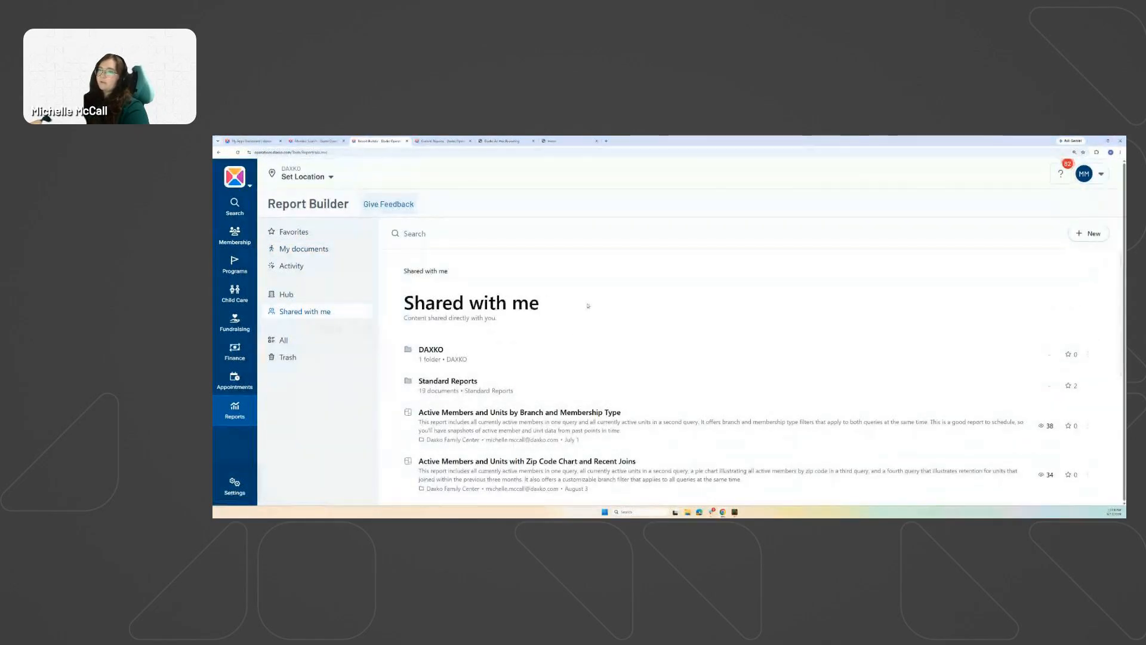
{"action": "scroll", "coordinate": [563, 286], "scroll_direction": "down", "scroll_amount": 5}
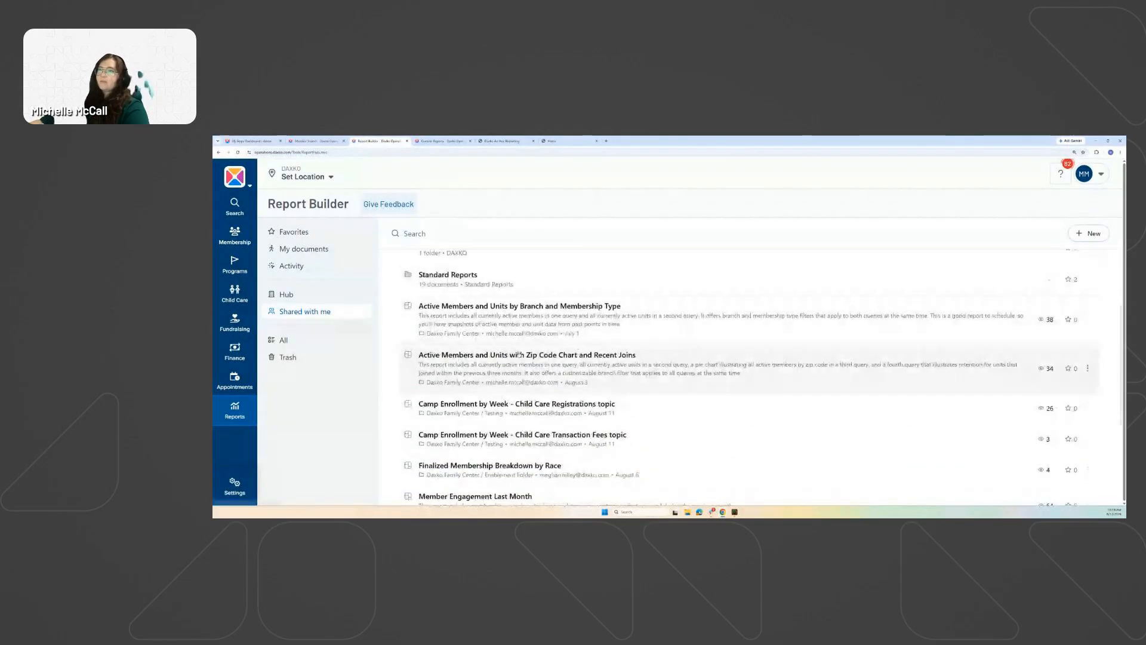
{"action": "scroll", "coordinate": [562, 293], "scroll_direction": "up", "scroll_amount": 5}
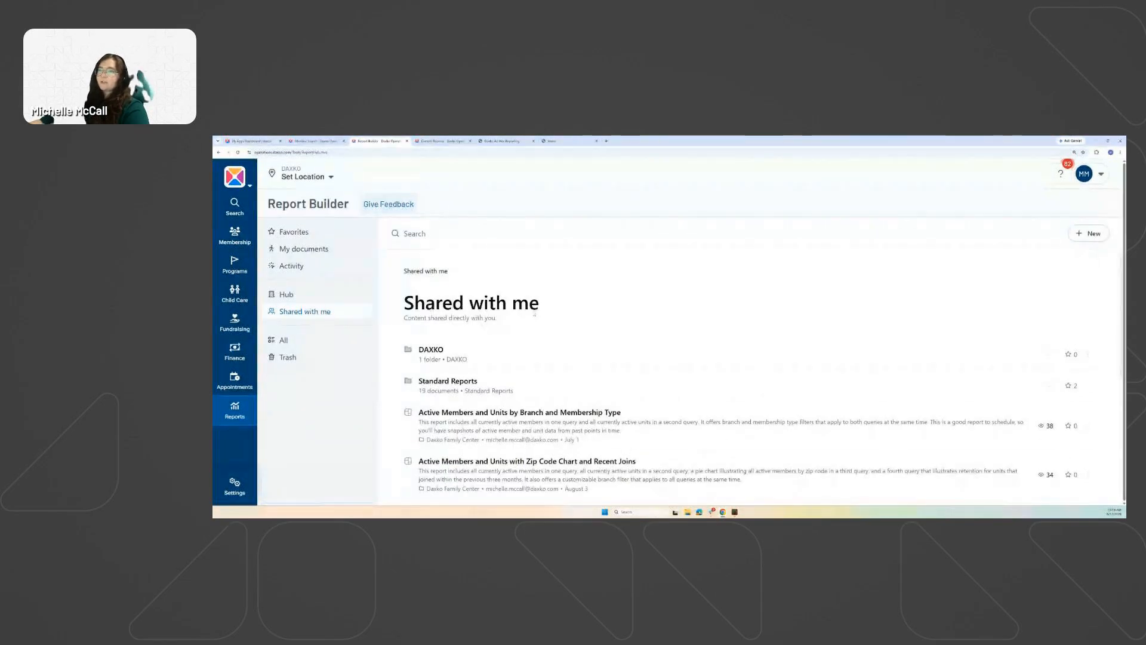
{"action": "scroll", "coordinate": [555, 395], "scroll_direction": "down", "scroll_amount": 3}
{"action": "scroll", "coordinate": [586, 410], "scroll_direction": "up", "scroll_amount": 3}
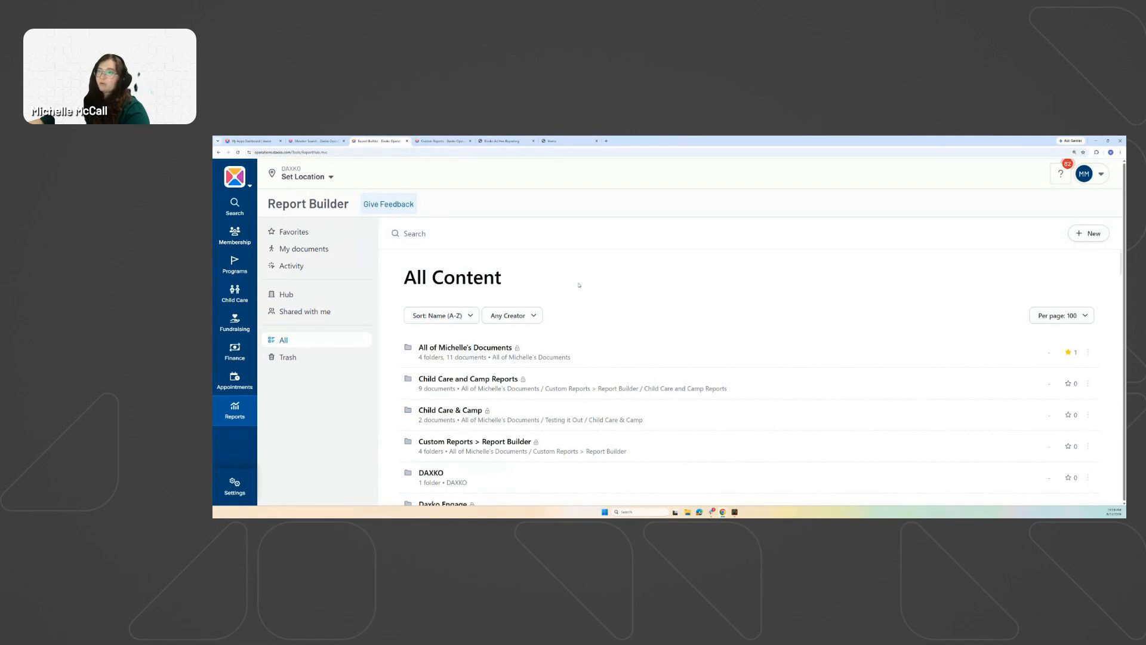
{"action": "scroll", "coordinate": [583, 375], "scroll_direction": "down", "scroll_amount": 15}
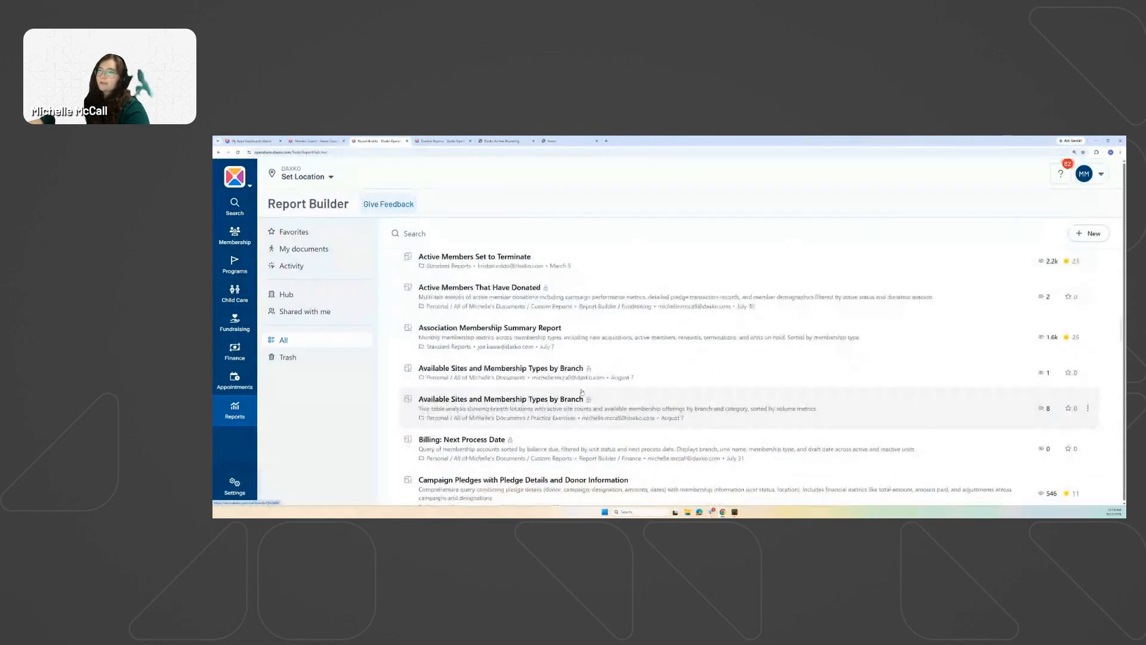
{"action": "scroll", "coordinate": [581, 394], "scroll_direction": "up", "scroll_amount": 15}
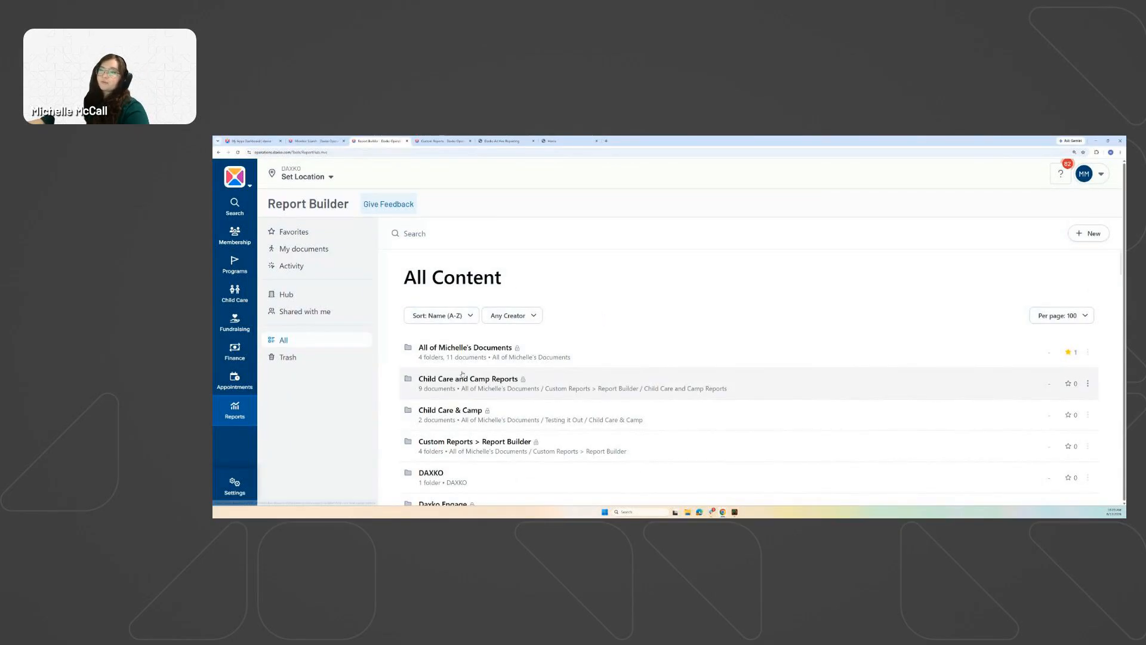
{"action": "scroll", "coordinate": [473, 382], "scroll_direction": "down", "scroll_amount": 6}
{"action": "scroll", "coordinate": [473, 383], "scroll_direction": "down", "scroll_amount": 2}
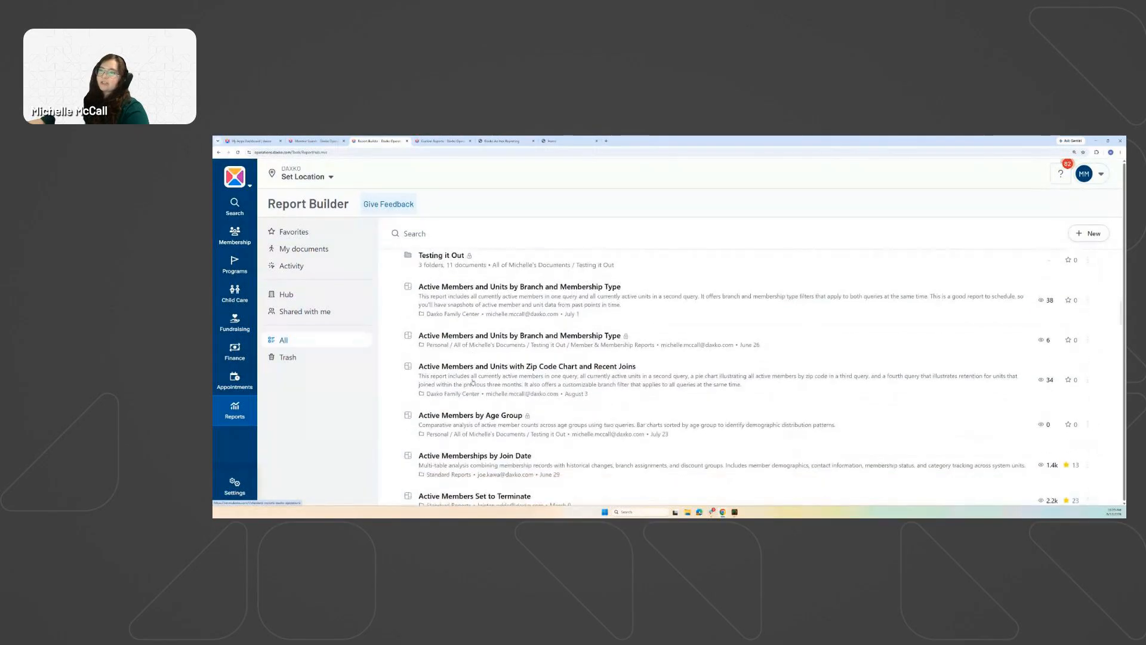
{"action": "scroll", "coordinate": [466, 358], "scroll_direction": "up", "scroll_amount": 10}
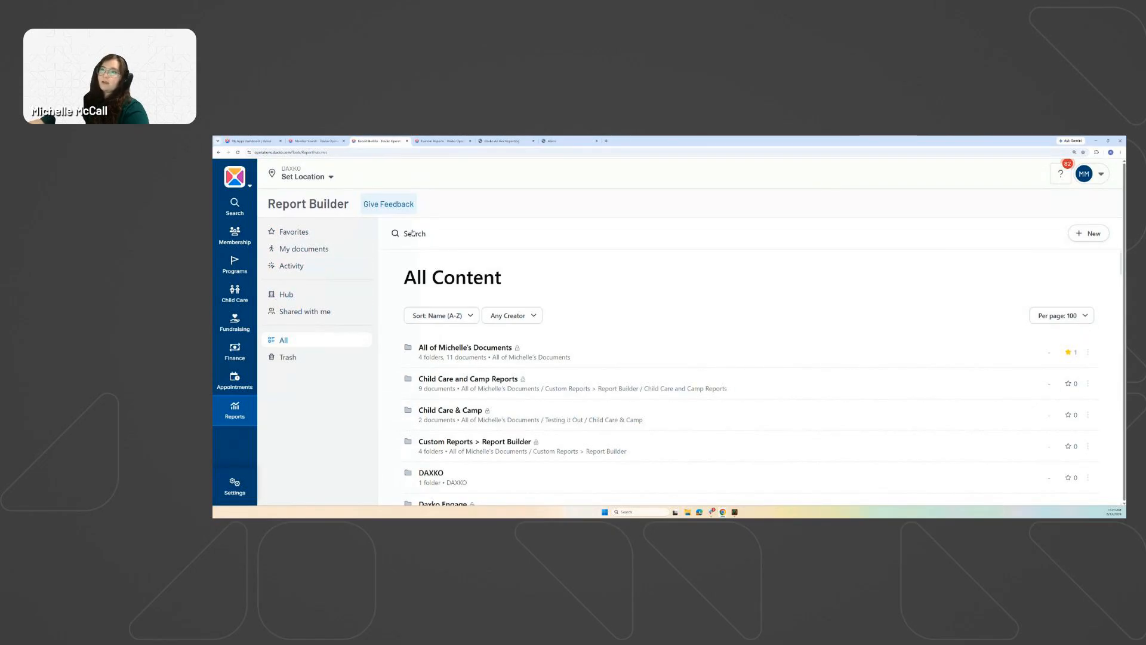
{"action": "left_click", "coordinate": [462, 234]}
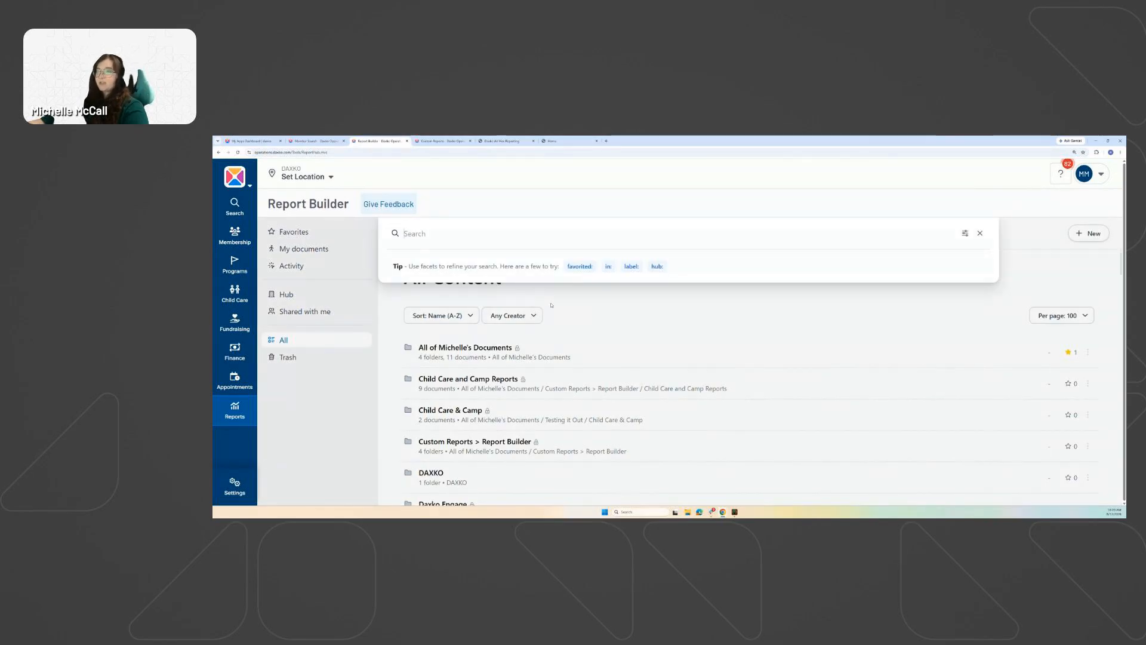
{"action": "type", "text": "t"}
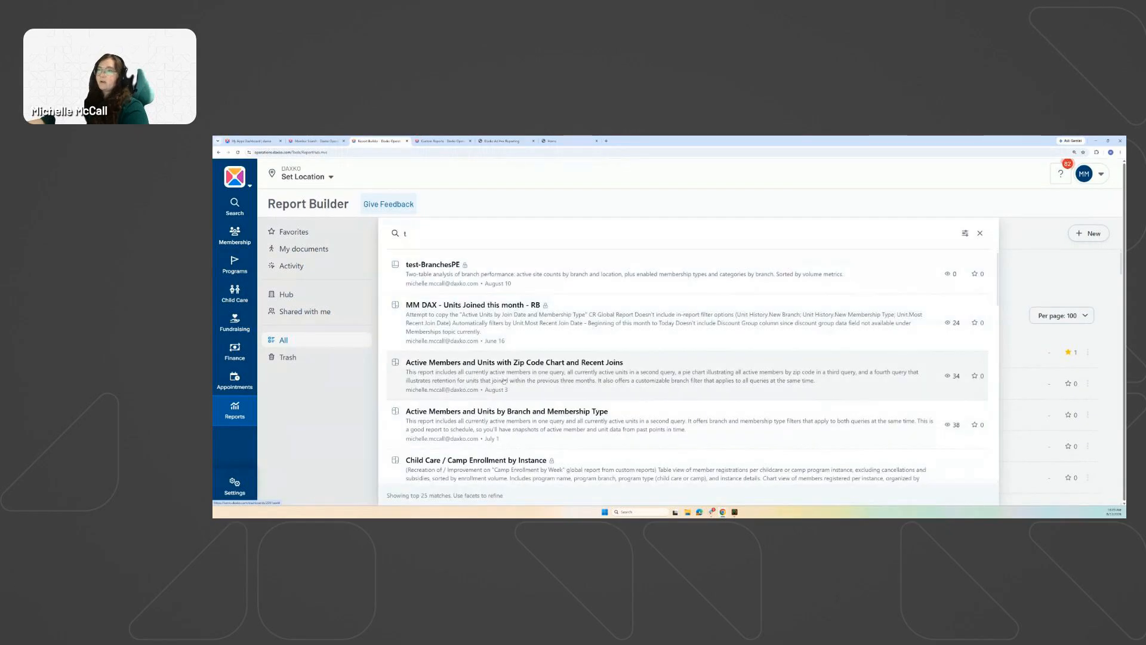
{"action": "scroll", "coordinate": [504, 370], "scroll_direction": "down", "scroll_amount": 10}
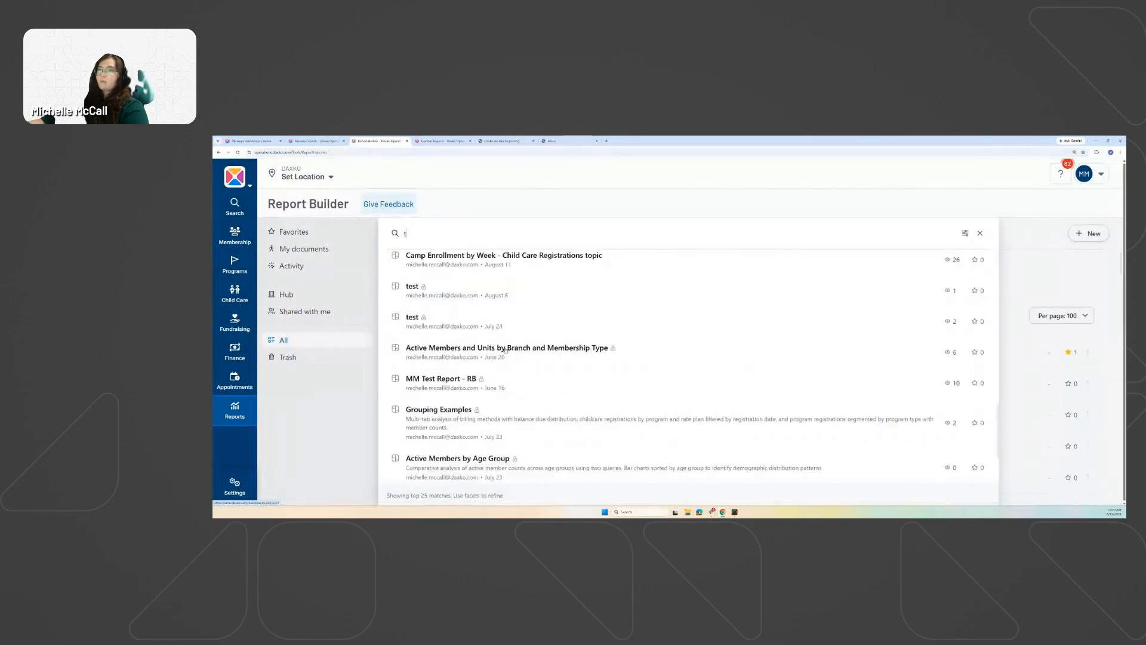
{"action": "scroll", "coordinate": [505, 350], "scroll_direction": "up", "scroll_amount": 10}
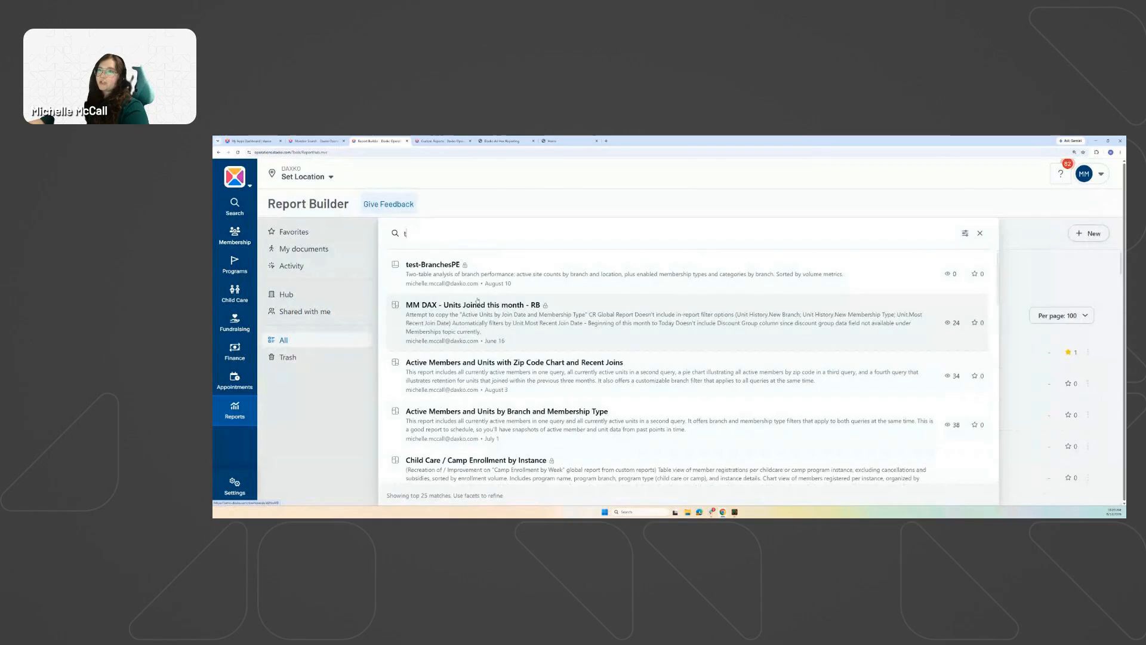
{"action": "key", "text": "BackSpace"}
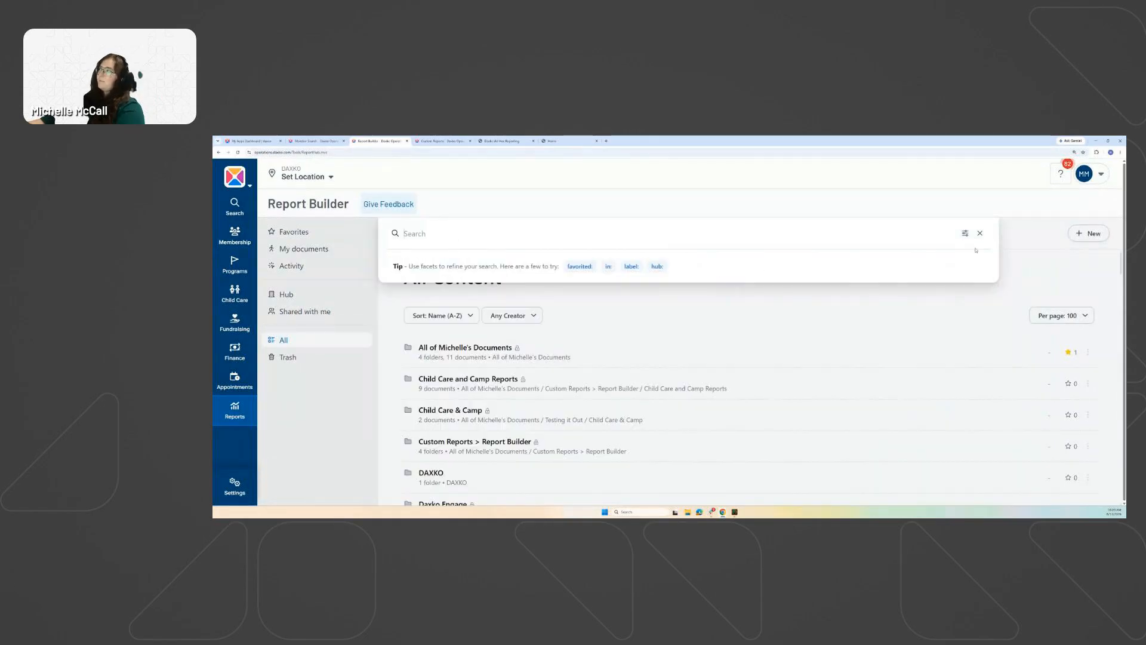
{"action": "left_click", "coordinate": [980, 233]}
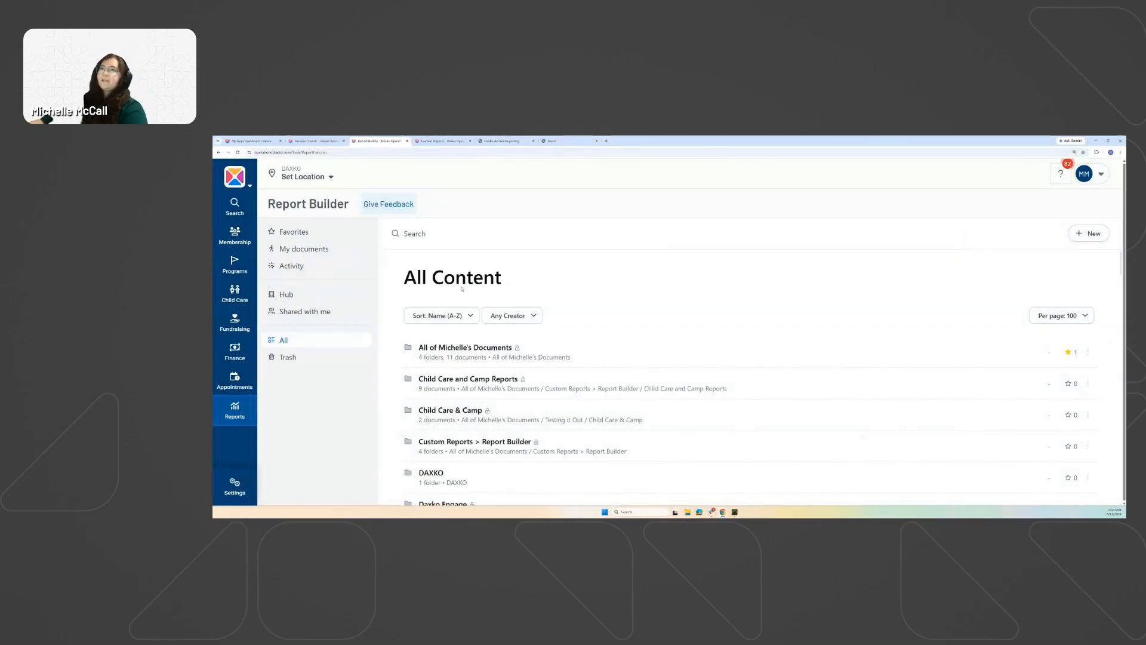
{"action": "left_click", "coordinate": [414, 234]}
{"action": "left_click", "coordinate": [598, 338]}
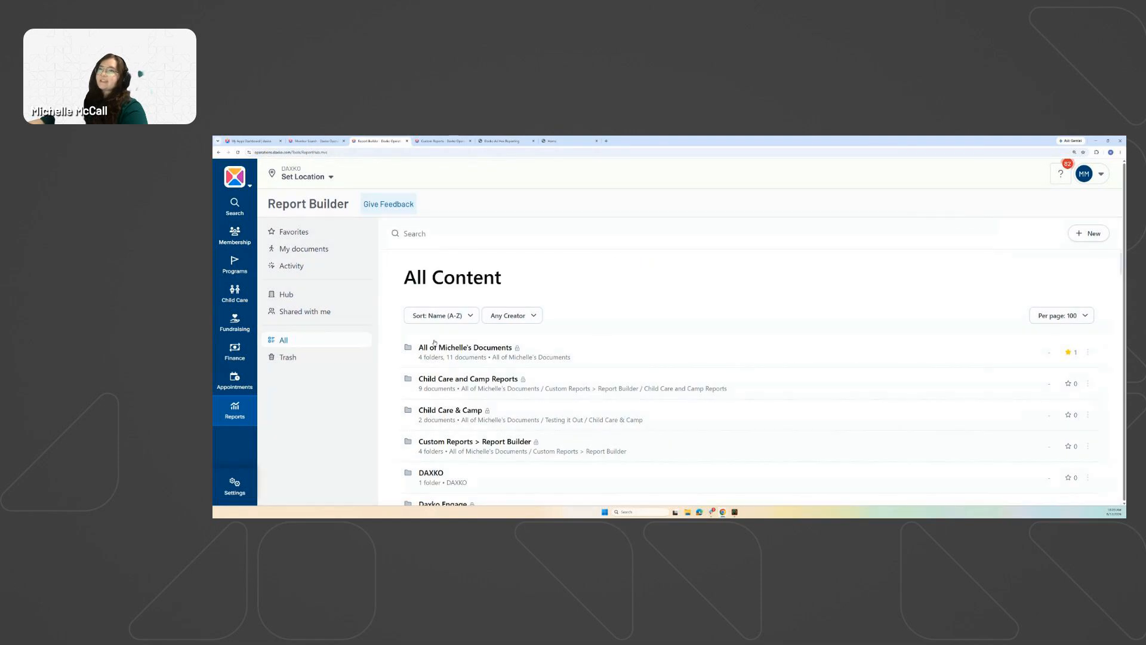
Look through Trash and Hub, then start a new report with + New from My documents.
{"action": "left_click", "coordinate": [281, 358]}
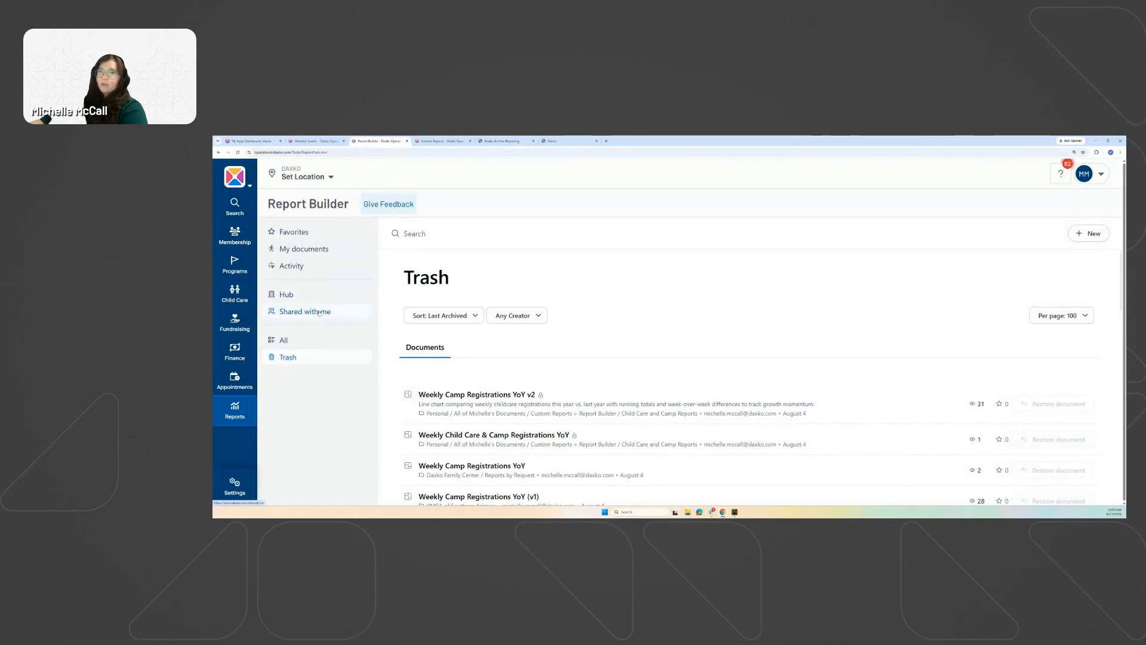
{"action": "left_click", "coordinate": [287, 295]}
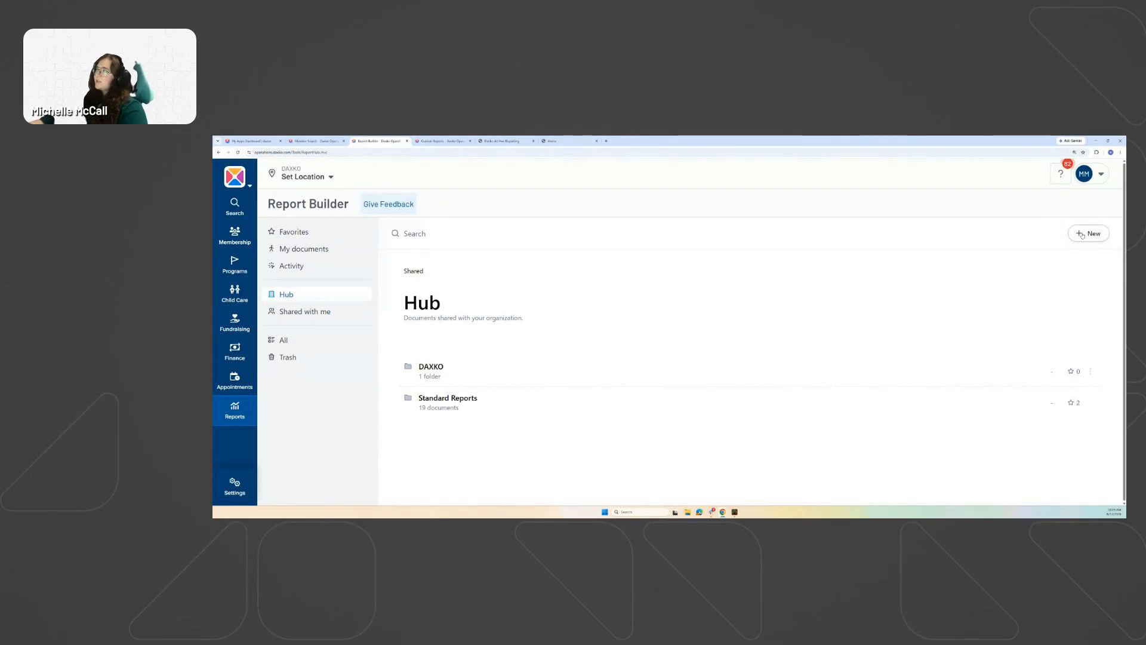
{"action": "left_click", "coordinate": [332, 251]}
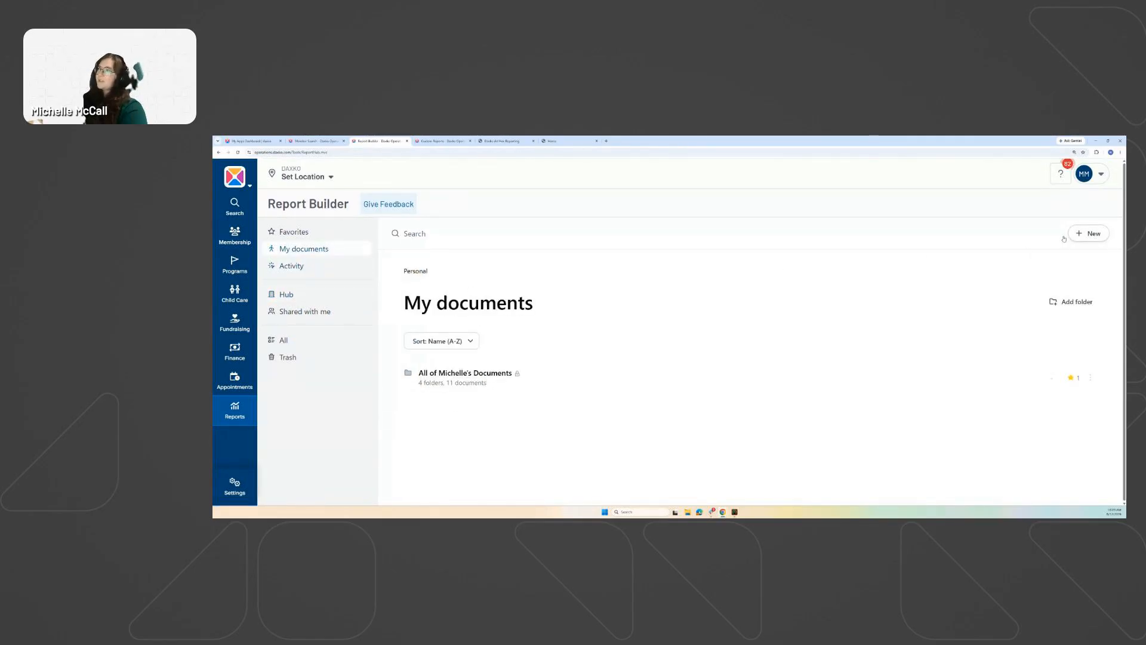
{"action": "left_click", "coordinate": [1090, 236]}
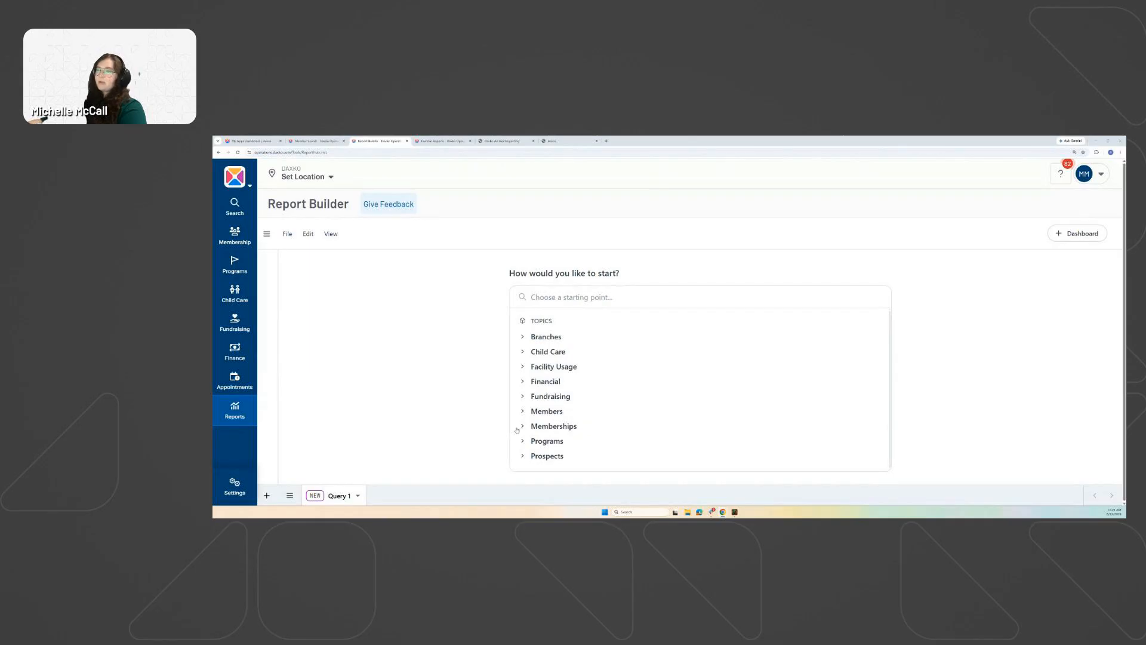
Expand the Memberships topic and start Query 1 from its Memberships data source.
{"action": "left_click", "coordinate": [552, 427]}
{"action": "scroll", "coordinate": [538, 394], "scroll_direction": "down", "scroll_amount": 1}
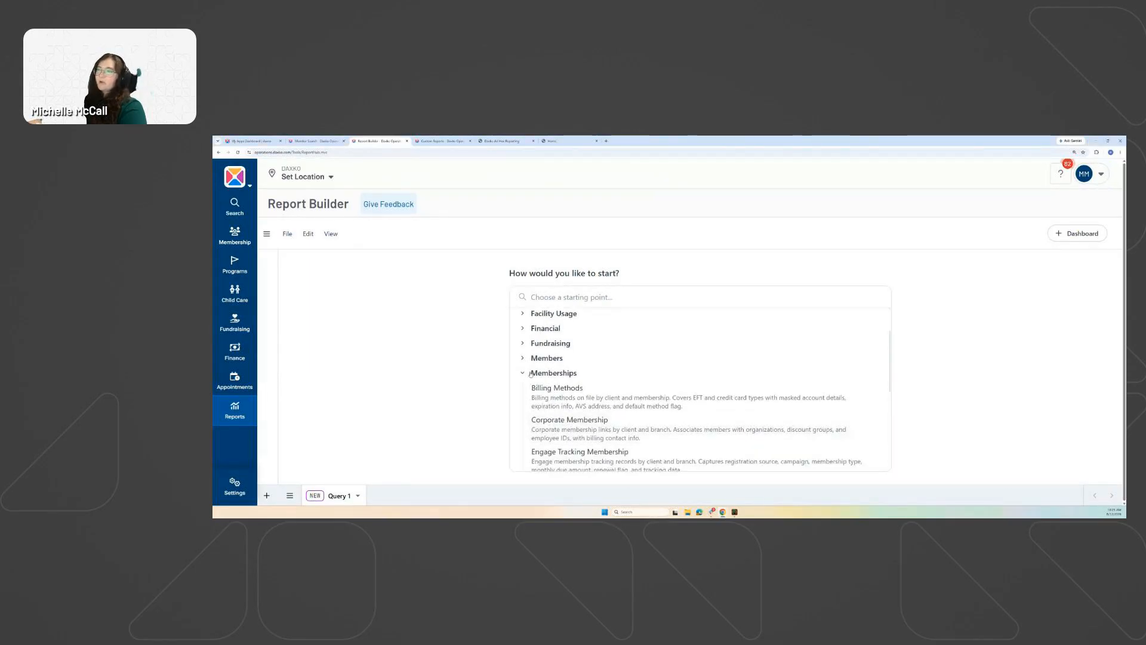
{"action": "left_click", "coordinate": [530, 373]}
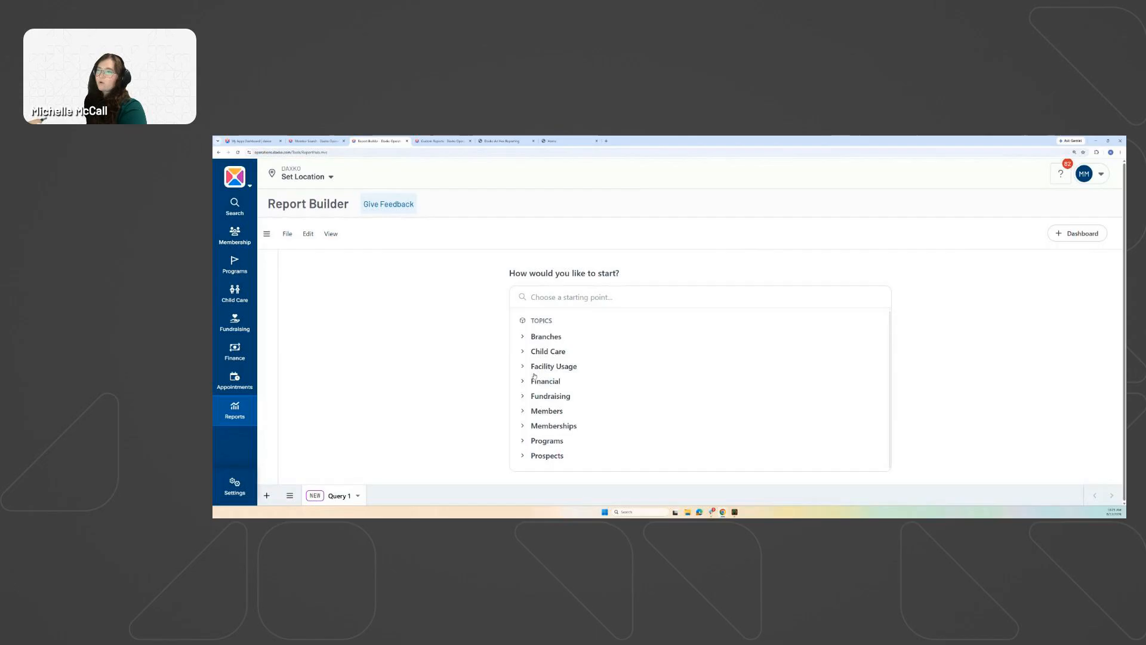
{"action": "left_click", "coordinate": [561, 426]}
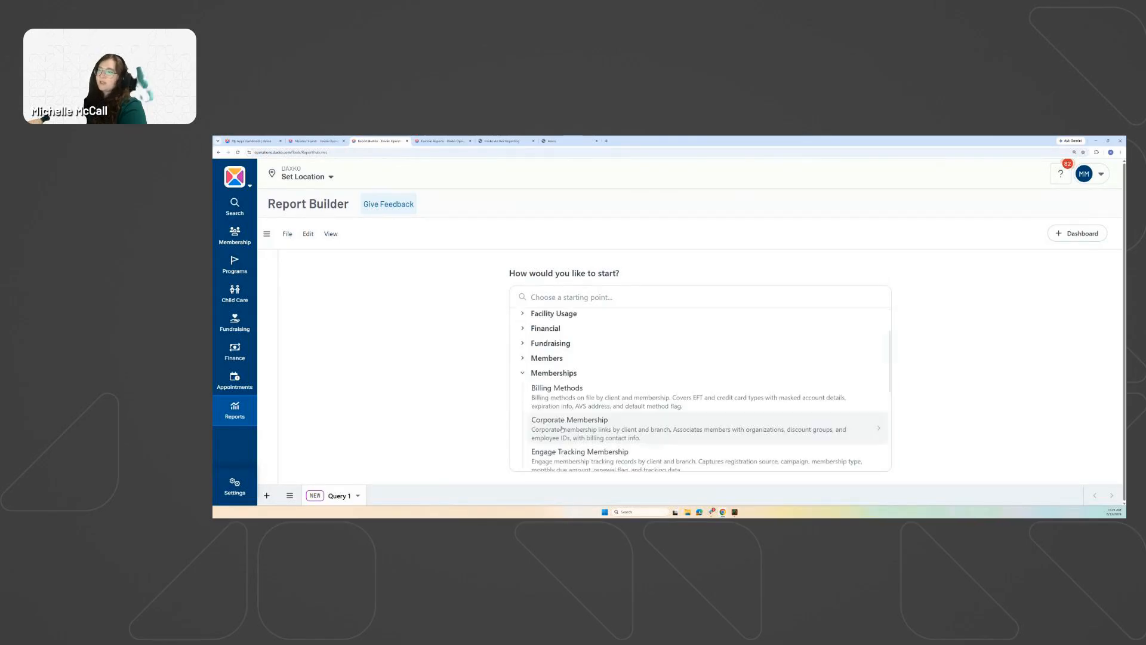
{"action": "scroll", "coordinate": [550, 373], "scroll_direction": "down", "scroll_amount": 5}
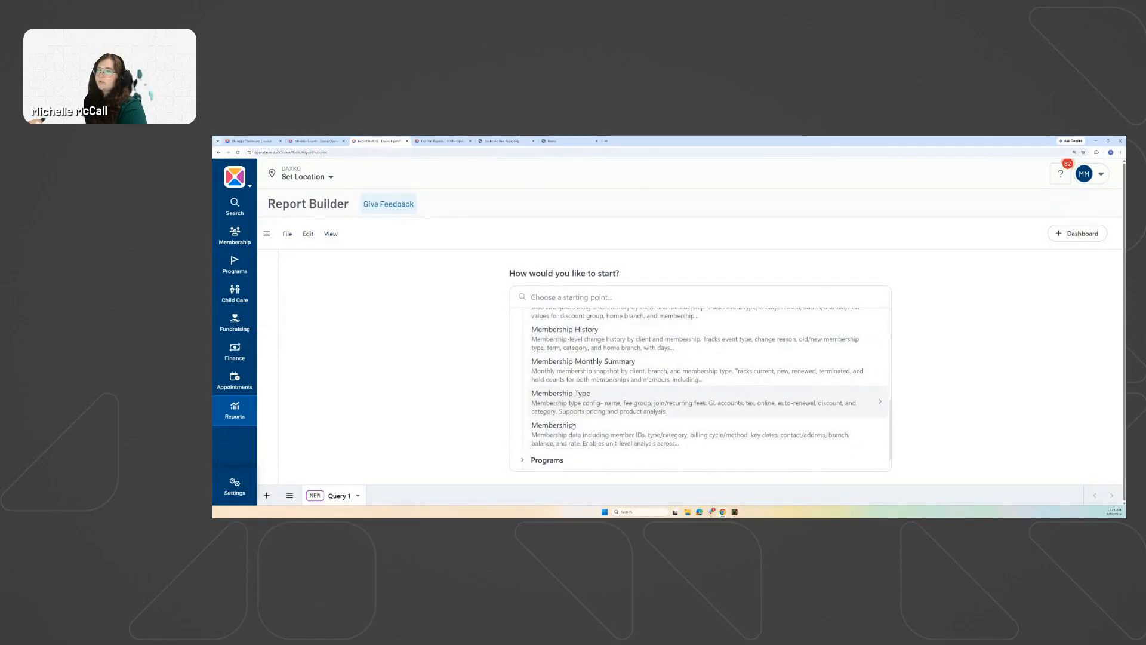
{"action": "scroll", "coordinate": [570, 425], "scroll_direction": "up", "scroll_amount": 3}
{"action": "scroll", "coordinate": [570, 426], "scroll_direction": "up", "scroll_amount": 2}
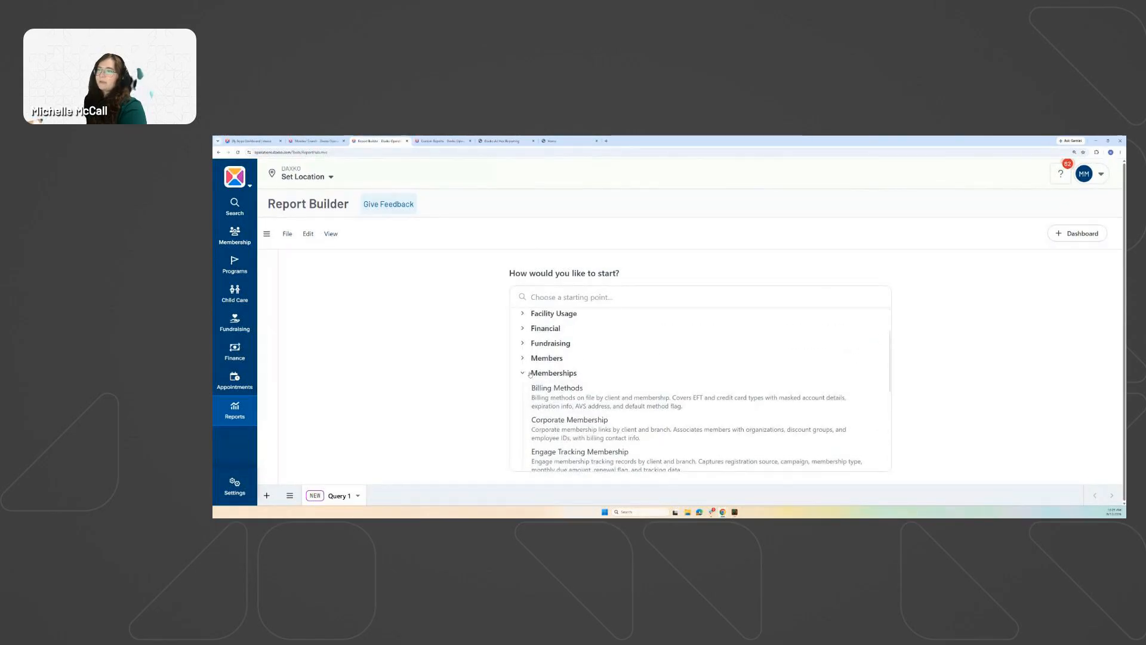
{"action": "left_click", "coordinate": [523, 374]}
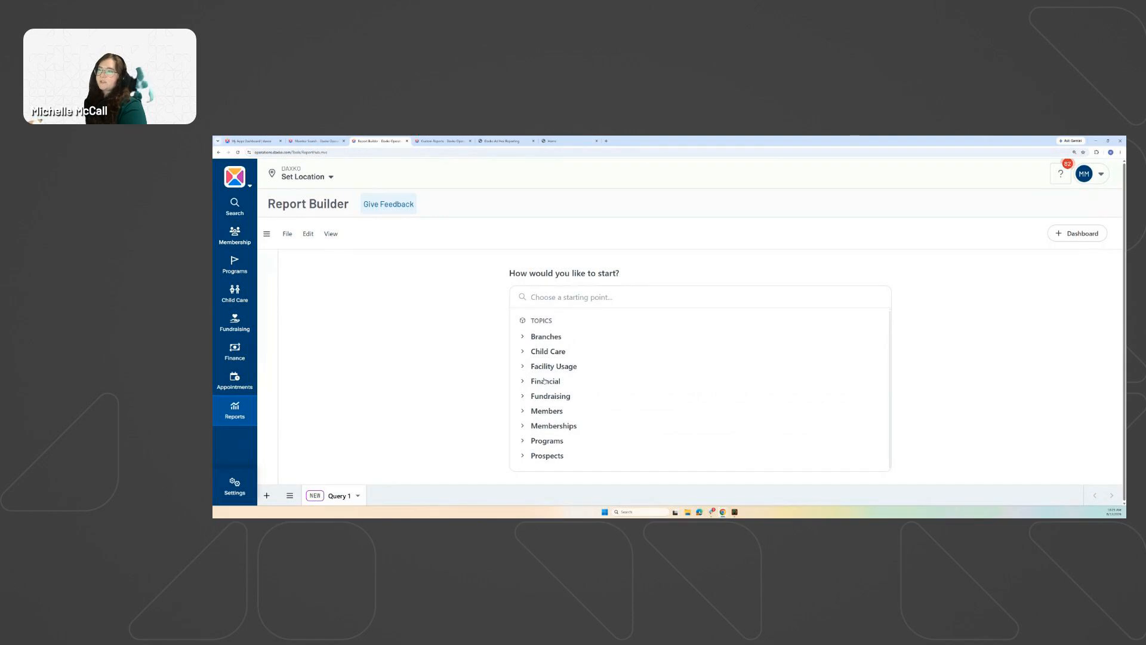
{"action": "left_click", "coordinate": [523, 426]}
{"action": "scroll", "coordinate": [559, 340], "scroll_direction": "down", "scroll_amount": 4}
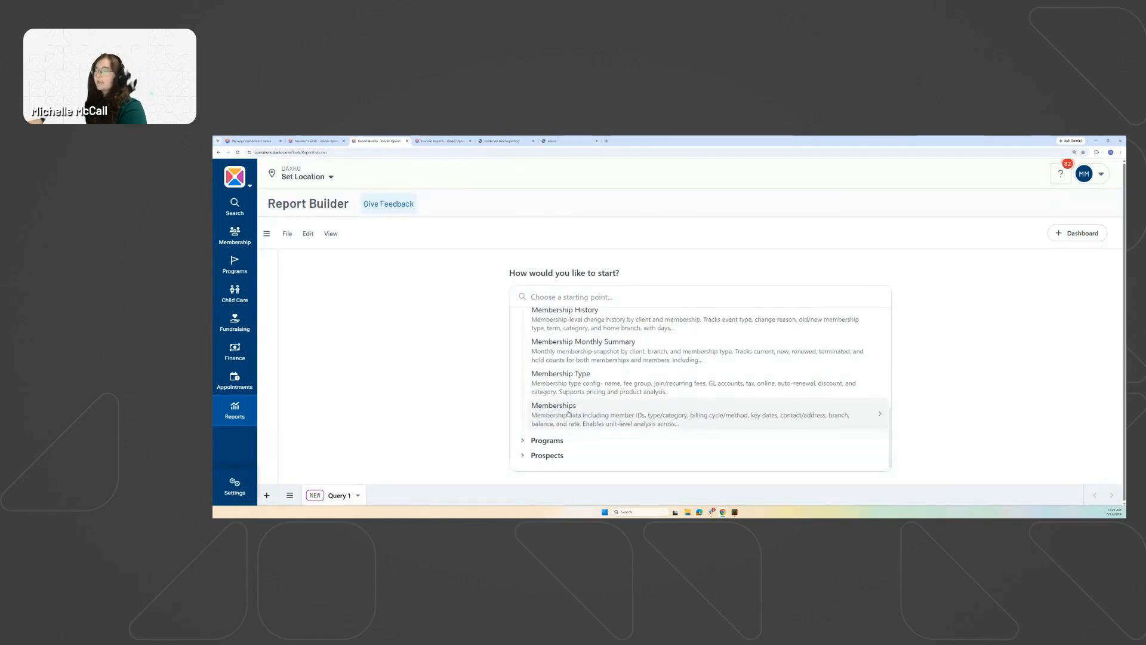
{"action": "left_click", "coordinate": [562, 410]}
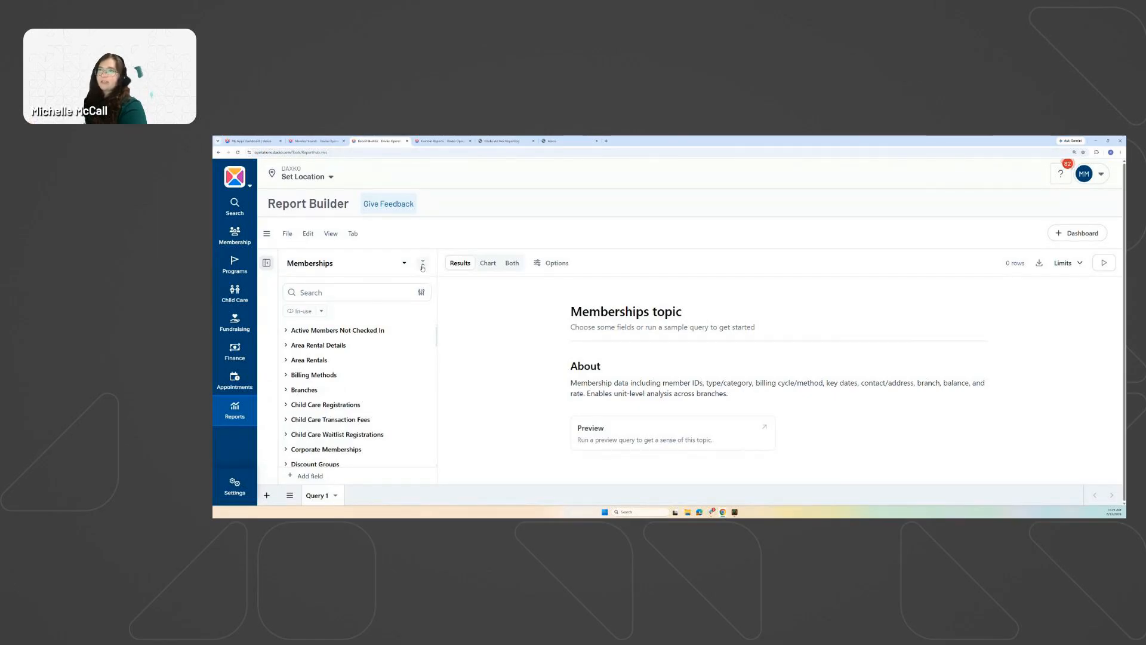
Expand all Memberships field groups, then collapse them back to names.
{"action": "scroll", "coordinate": [381, 346], "scroll_direction": "down", "scroll_amount": 3}
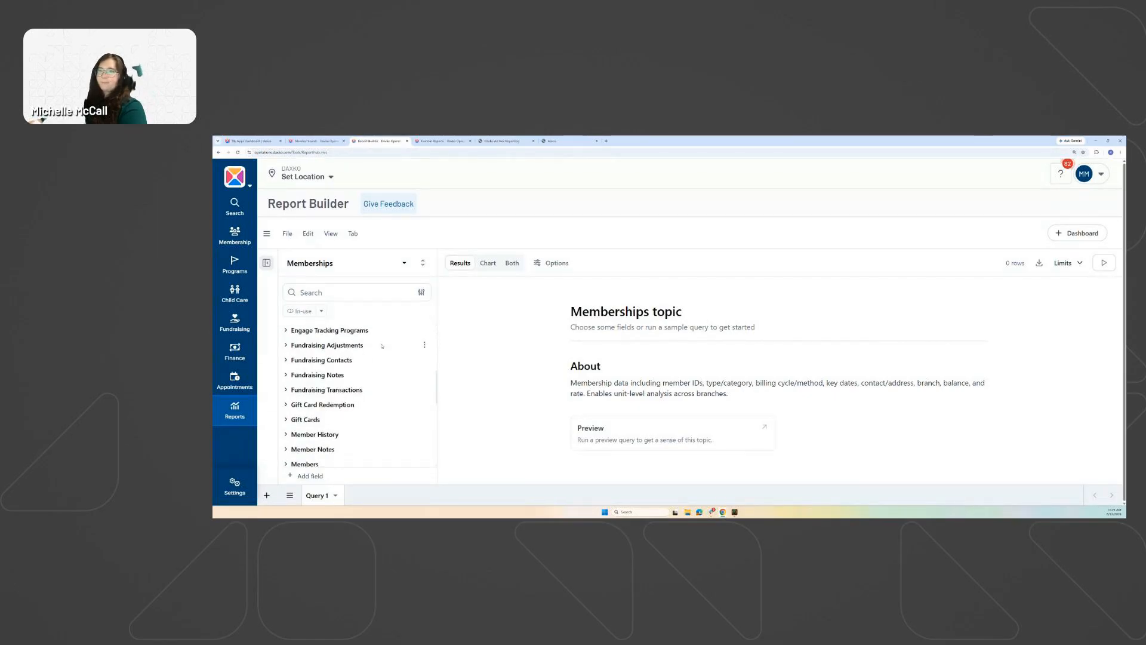
{"action": "scroll", "coordinate": [382, 347], "scroll_direction": "up", "scroll_amount": 1}
{"action": "scroll", "coordinate": [385, 358], "scroll_direction": "down", "scroll_amount": 1}
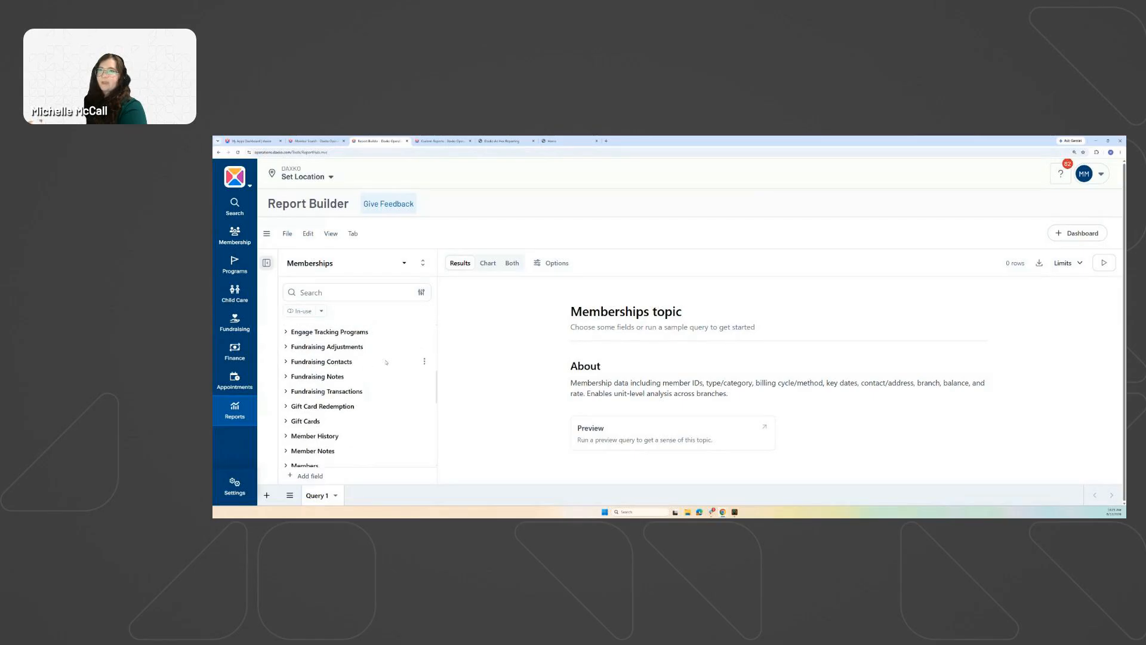
{"action": "left_click", "coordinate": [423, 264]}
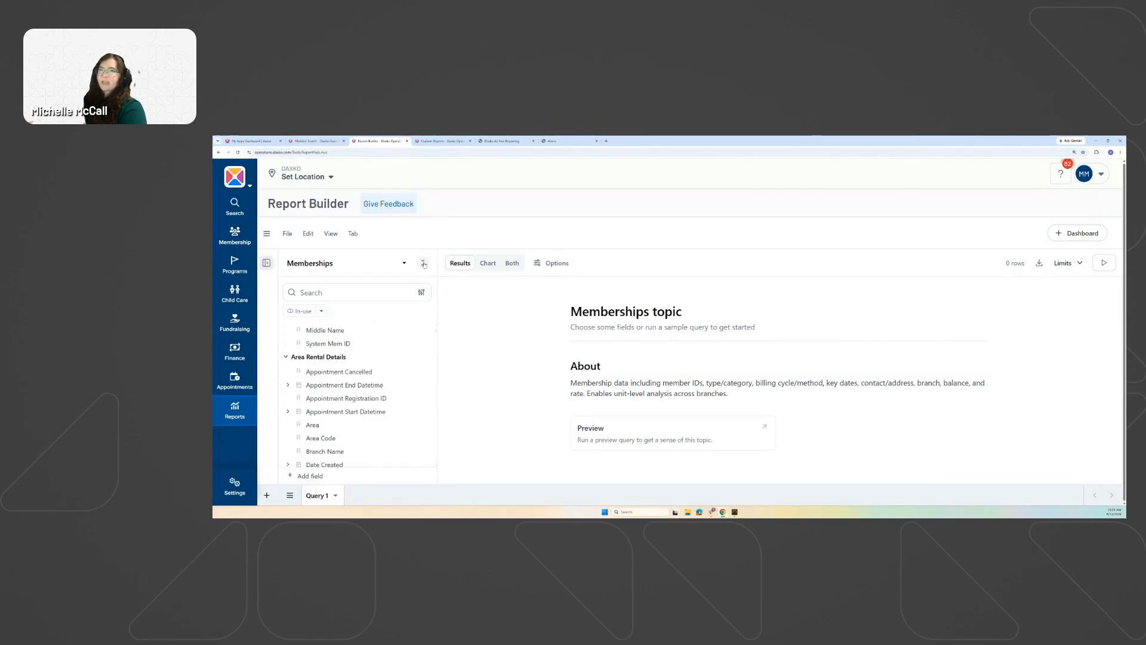
{"action": "left_click", "coordinate": [423, 264]}
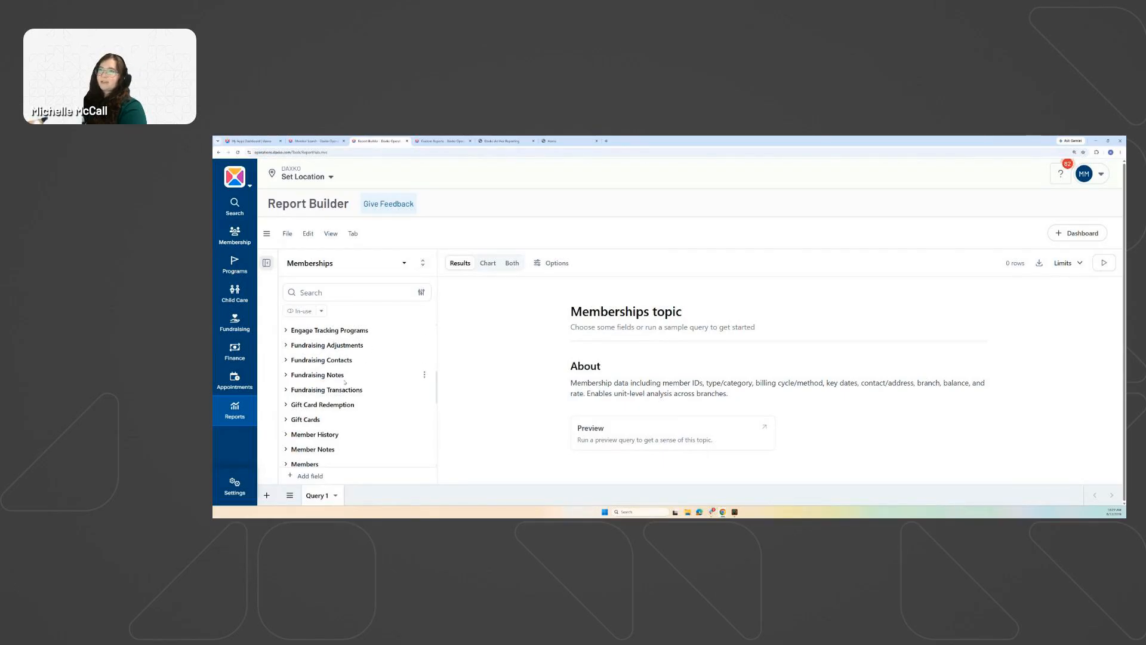
{"action": "scroll", "coordinate": [331, 358], "scroll_direction": "up", "scroll_amount": 5}
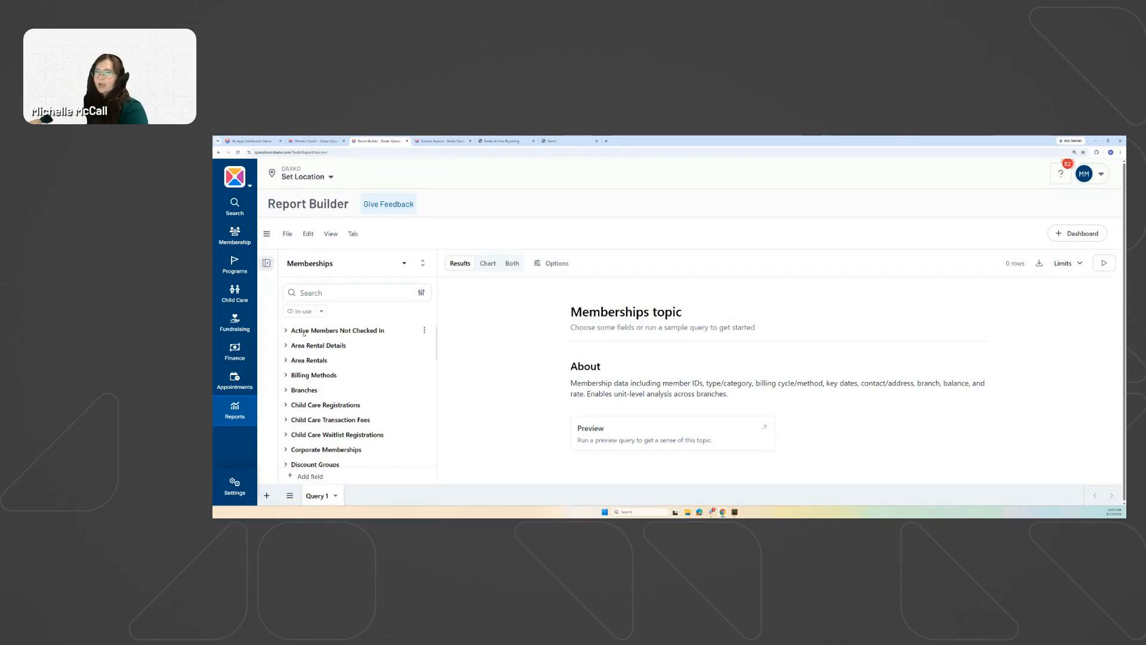
Expand Area Rental Details to list fields like Area, Area Code and Branch Name.
{"action": "left_click", "coordinate": [285, 346]}
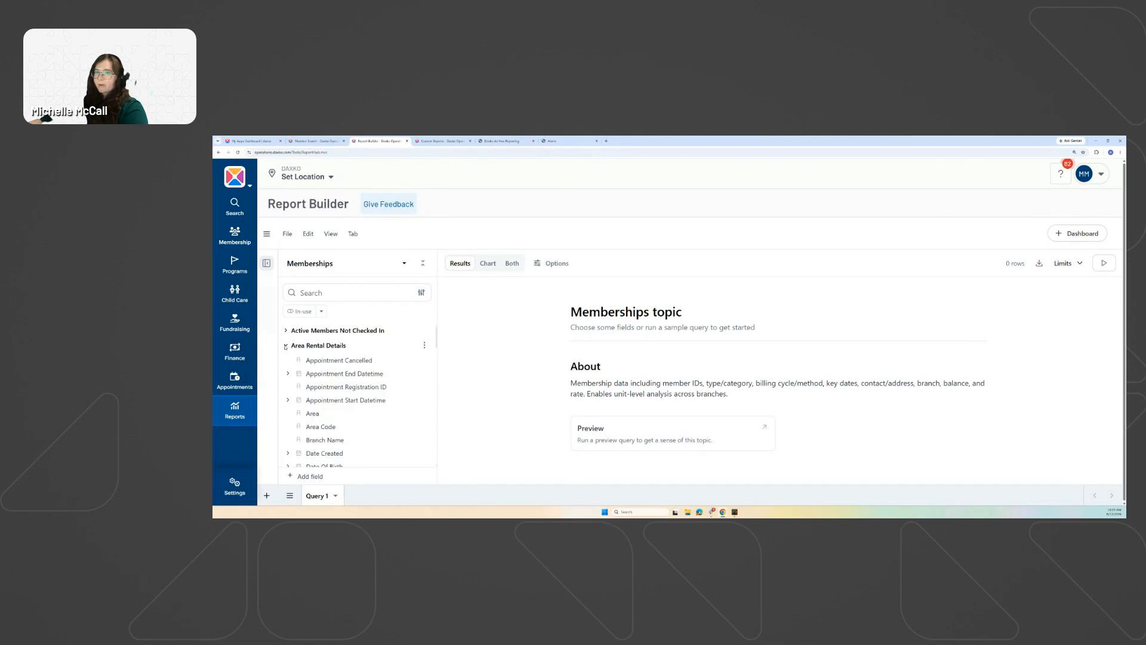
{"action": "left_click", "coordinate": [285, 346]}
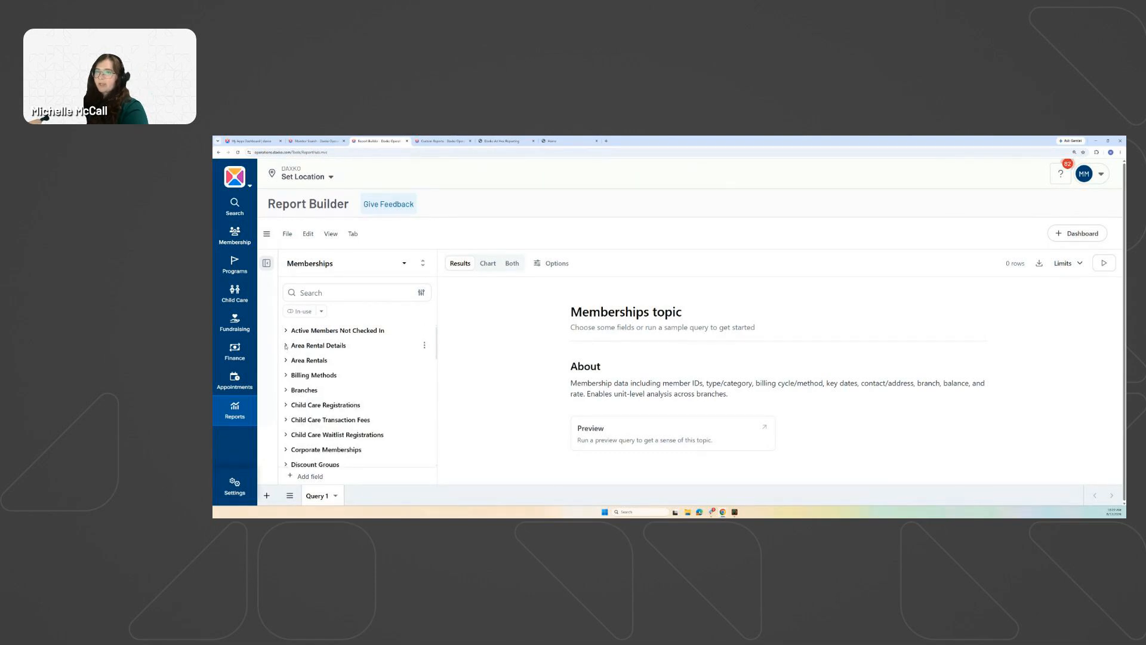
{"action": "left_click", "coordinate": [285, 346]}
{"action": "scroll", "coordinate": [321, 378], "scroll_direction": "down", "scroll_amount": 3}
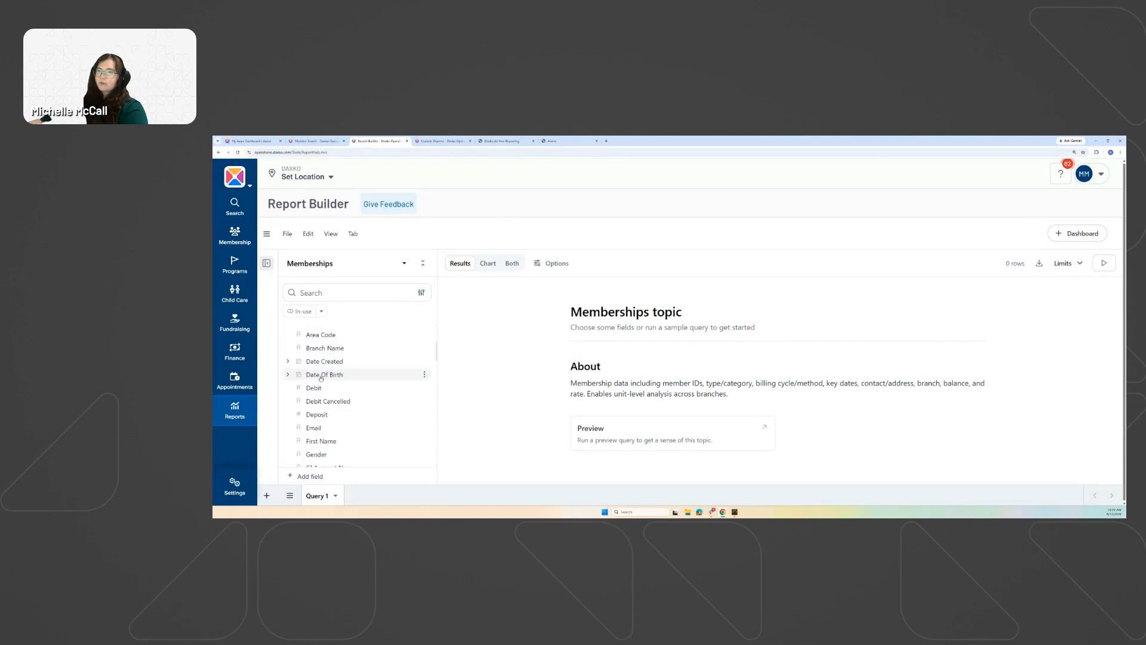
{"action": "scroll", "coordinate": [322, 383], "scroll_direction": "up", "scroll_amount": 3}
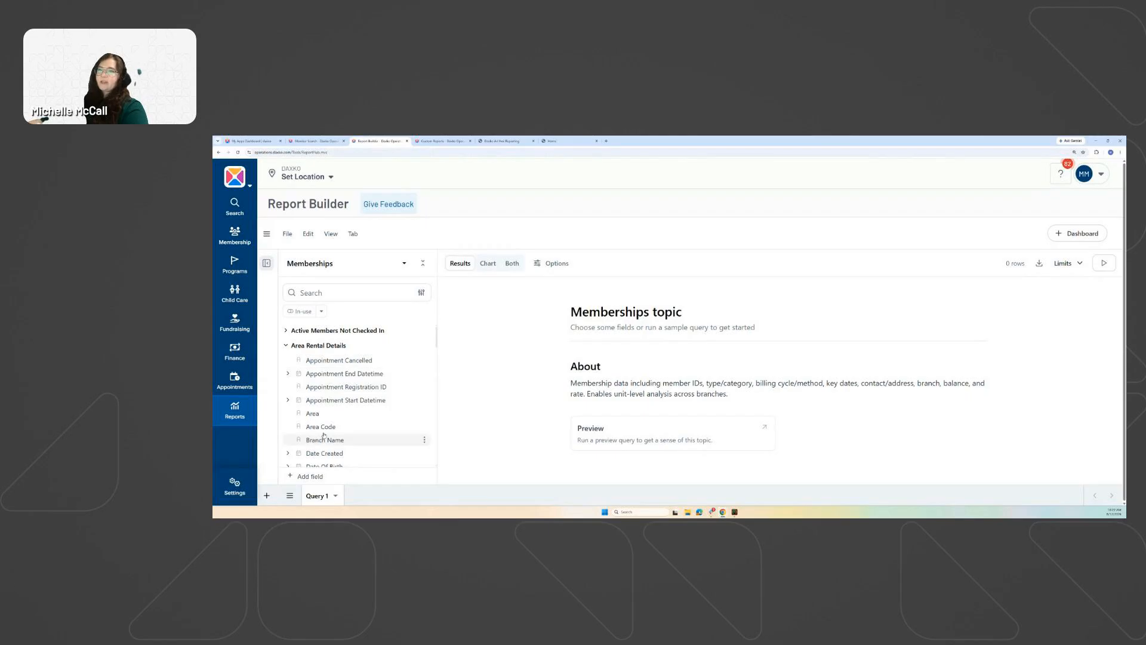
{"action": "scroll", "coordinate": [316, 412], "scroll_direction": "down", "scroll_amount": 5}
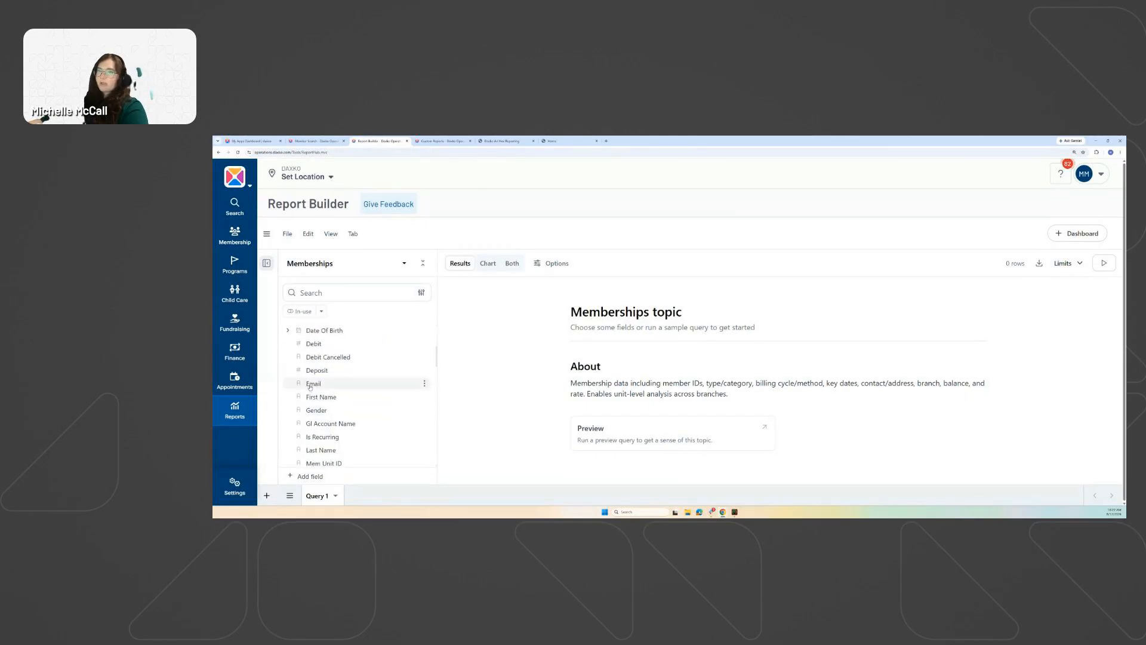
{"action": "scroll", "coordinate": [335, 404], "scroll_direction": "up", "scroll_amount": 5}
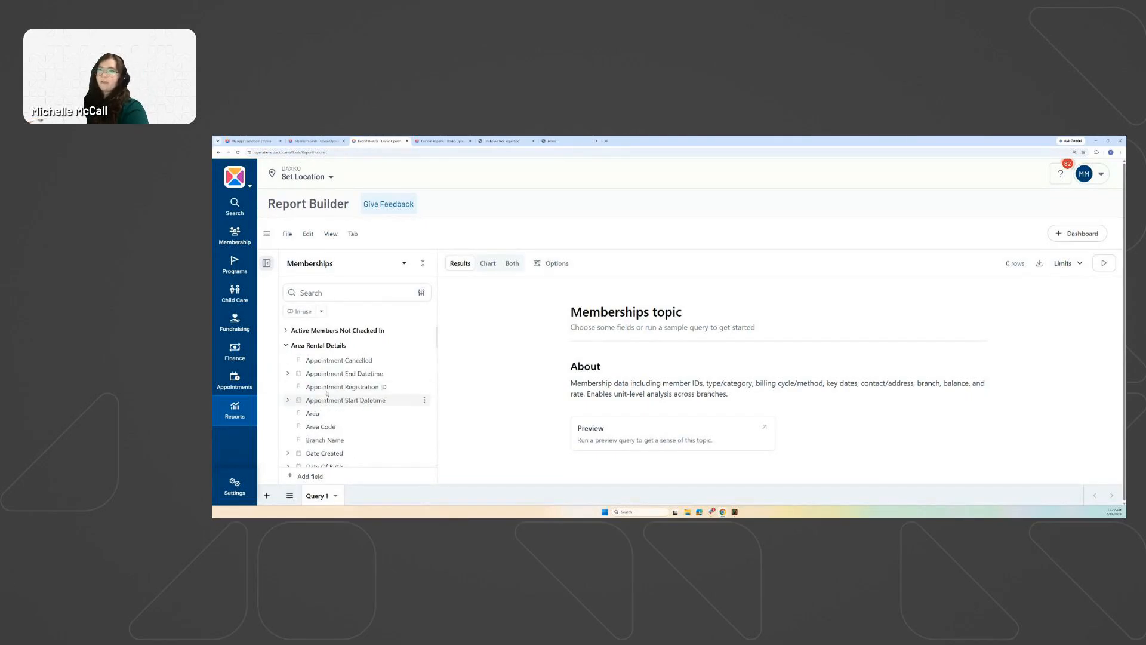
Browse the field list, toggling the Appointment End Datetime breakdowns and collapsing Area Rental Details.
{"action": "left_click", "coordinate": [288, 375]}
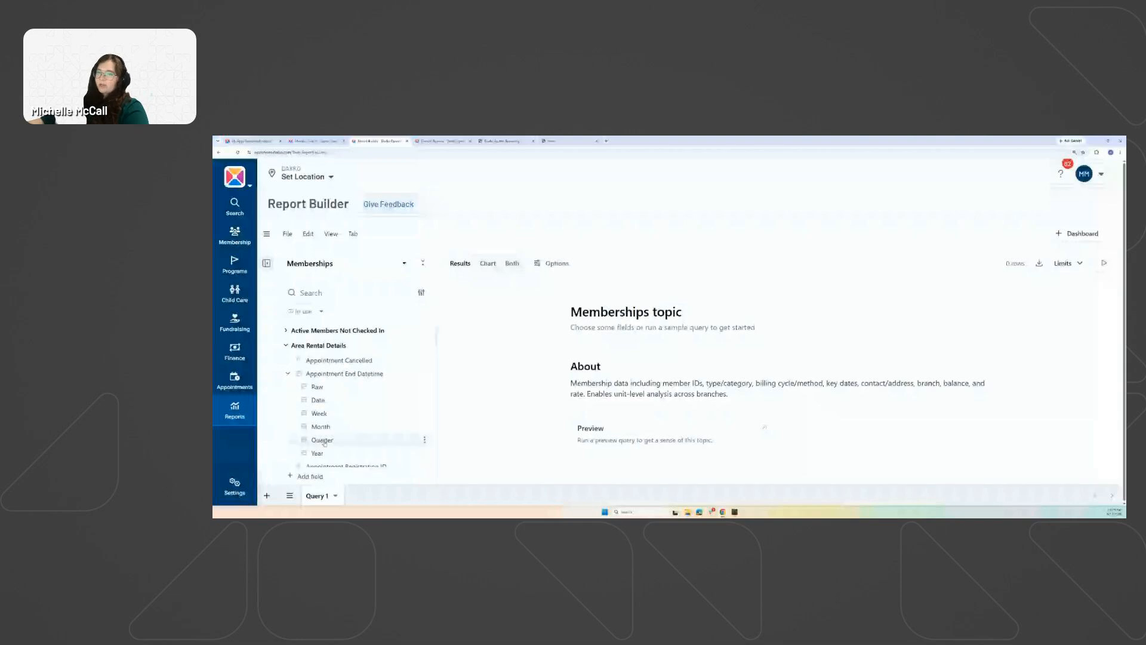
{"action": "left_click", "coordinate": [287, 374]}
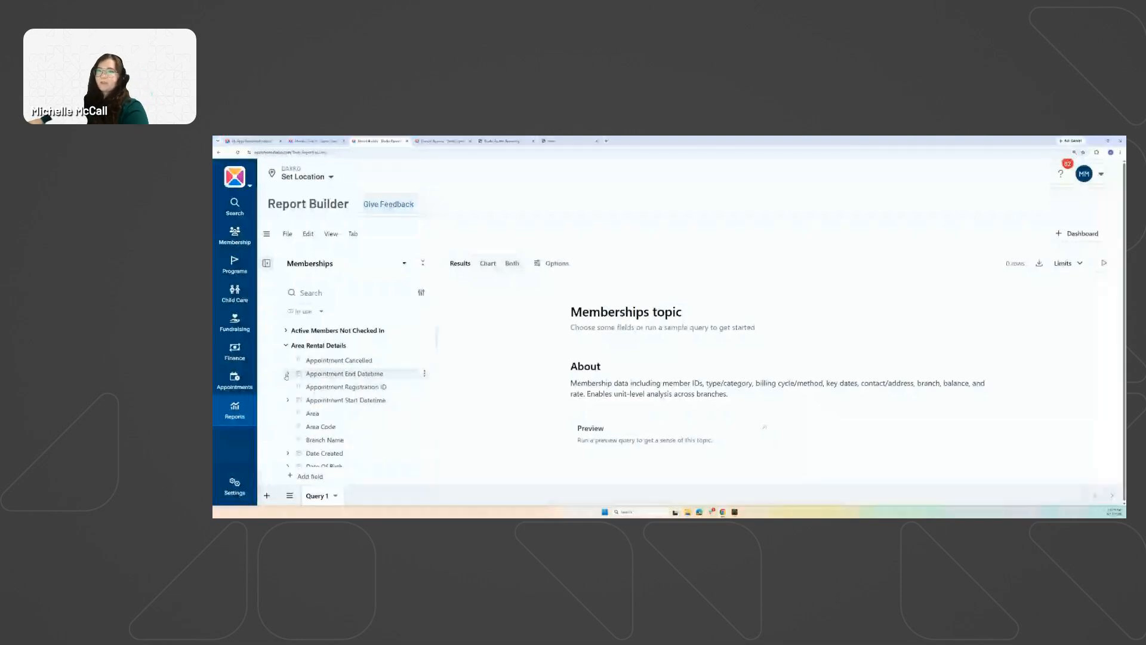
{"action": "scroll", "coordinate": [315, 391], "scroll_direction": "down", "scroll_amount": 1}
{"action": "scroll", "coordinate": [313, 392], "scroll_direction": "down", "scroll_amount": 1}
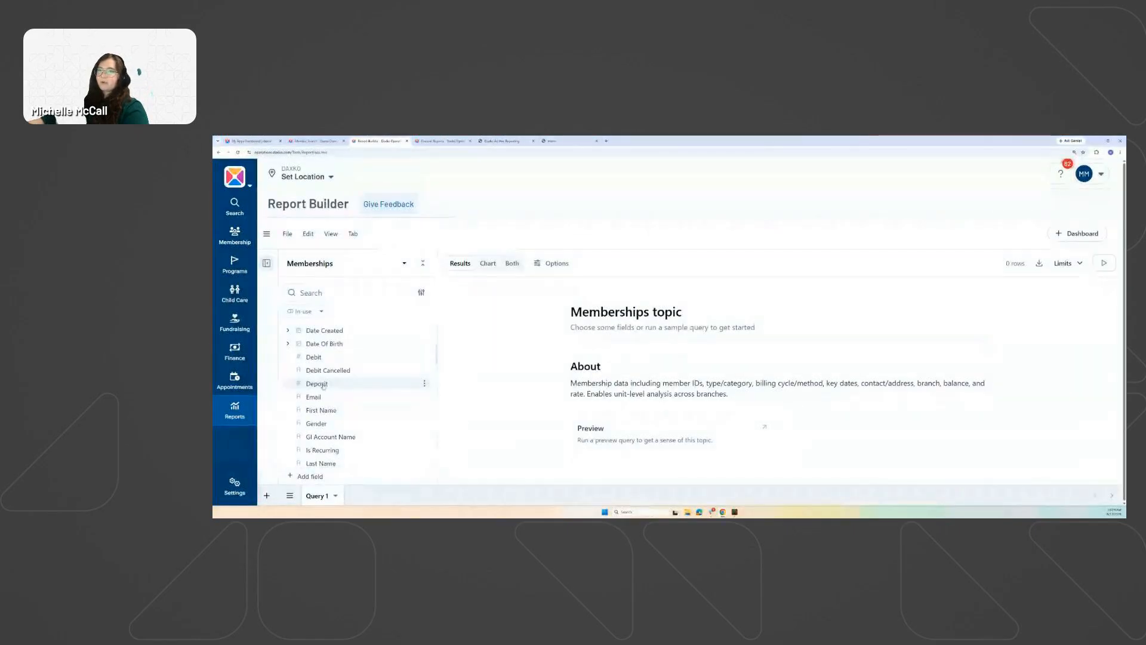
{"action": "scroll", "coordinate": [323, 386], "scroll_direction": "up", "scroll_amount": 3}
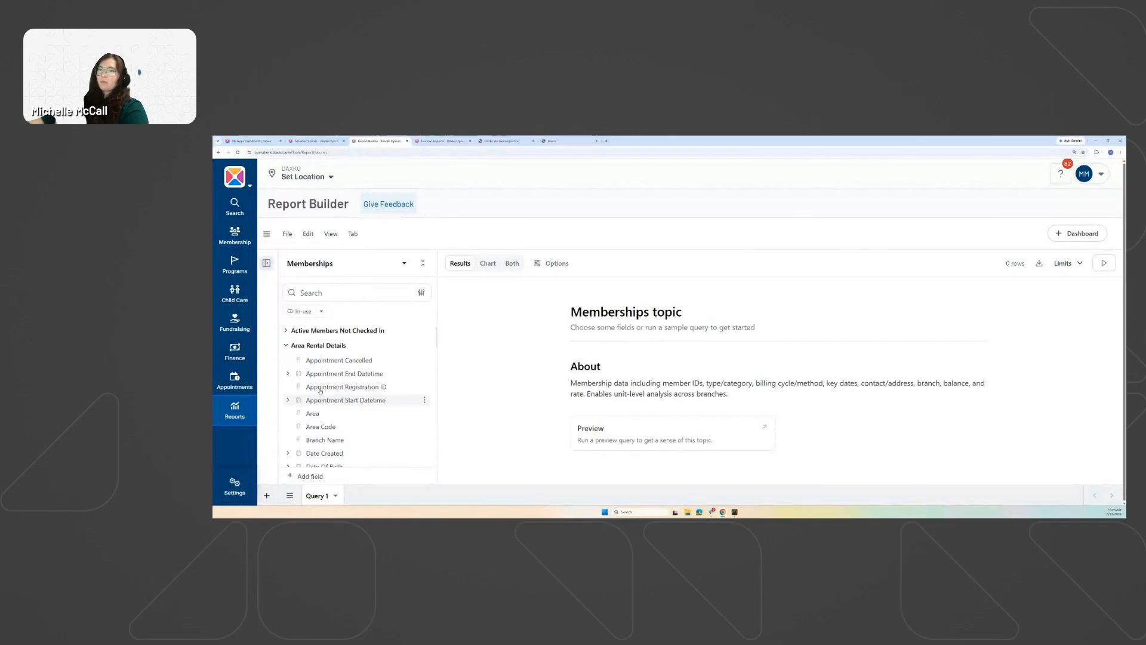
{"action": "left_click", "coordinate": [286, 346]}
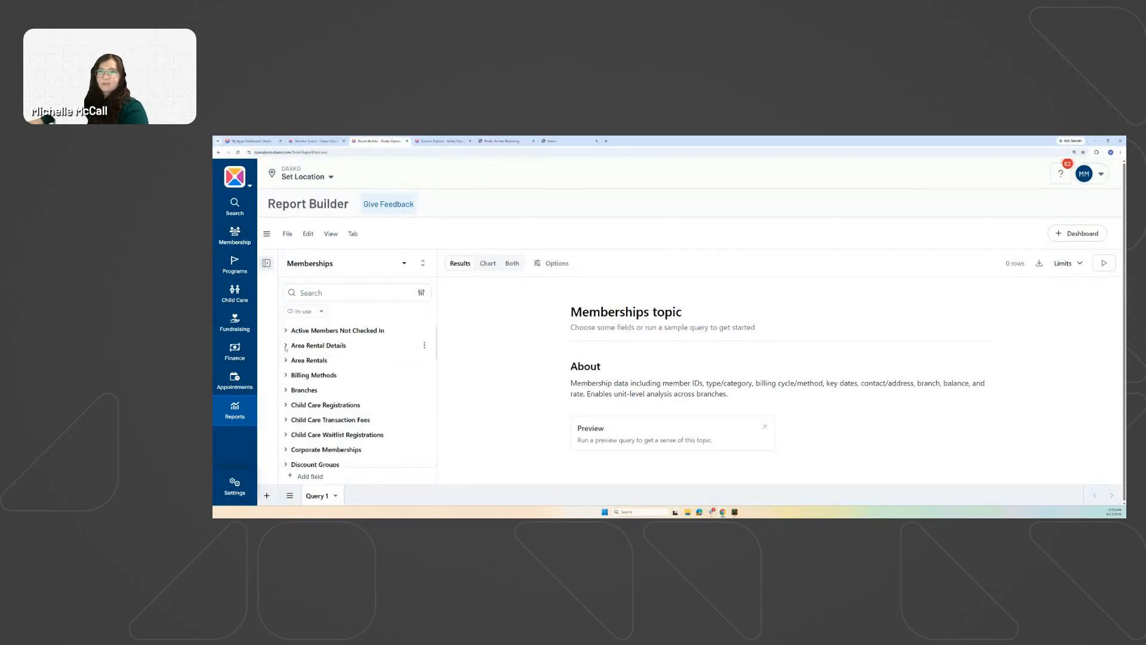
{"action": "left_click", "coordinate": [286, 346]}
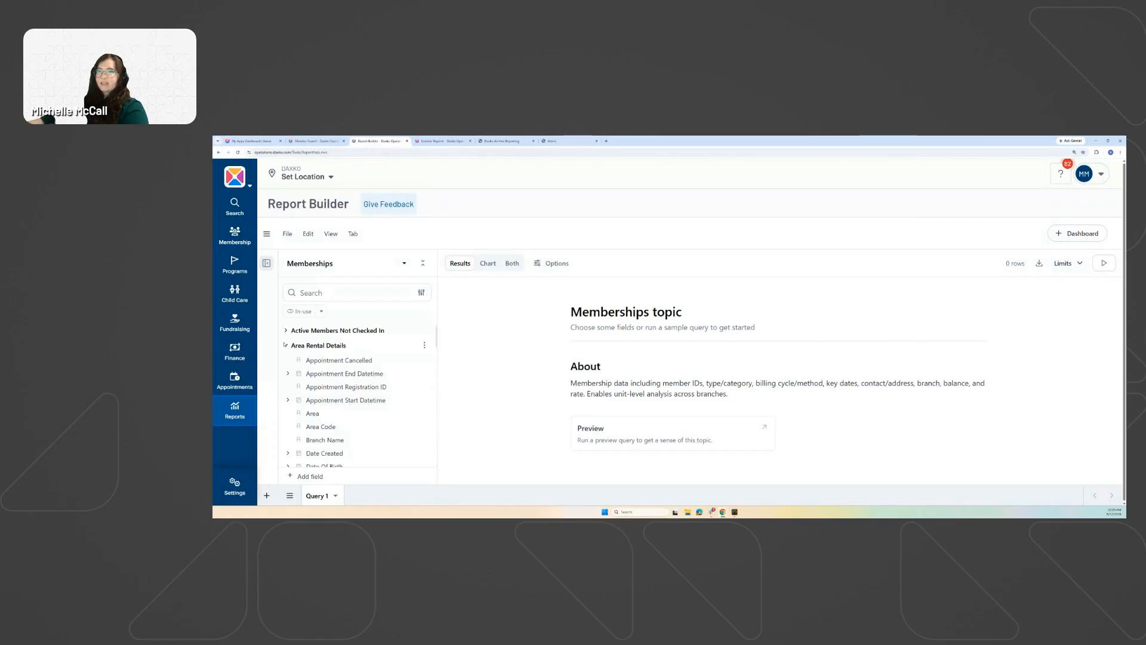
{"action": "left_click", "coordinate": [286, 347]}
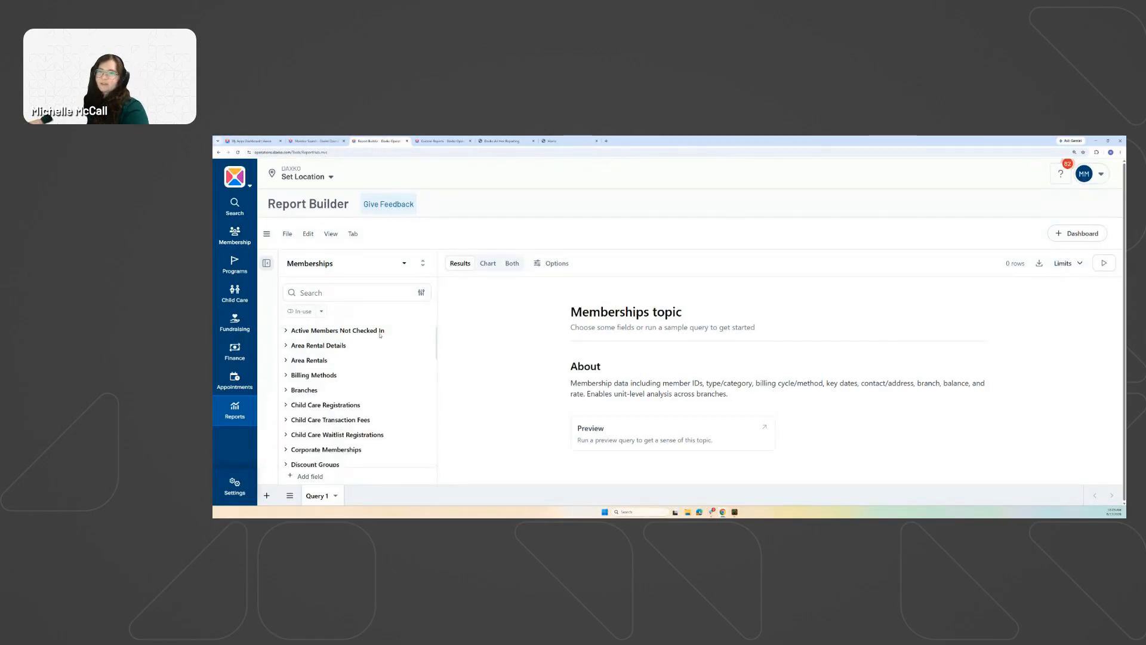
{"action": "scroll", "coordinate": [311, 371], "scroll_direction": "down", "scroll_amount": 3}
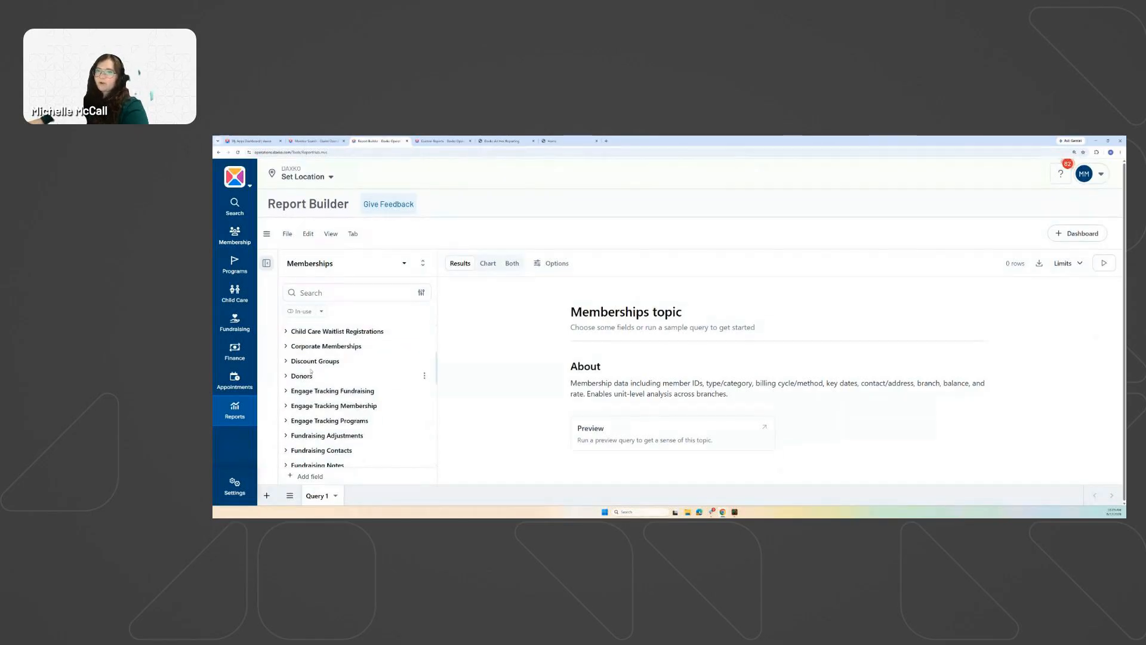
{"action": "scroll", "coordinate": [310, 371], "scroll_direction": "down", "scroll_amount": 8}
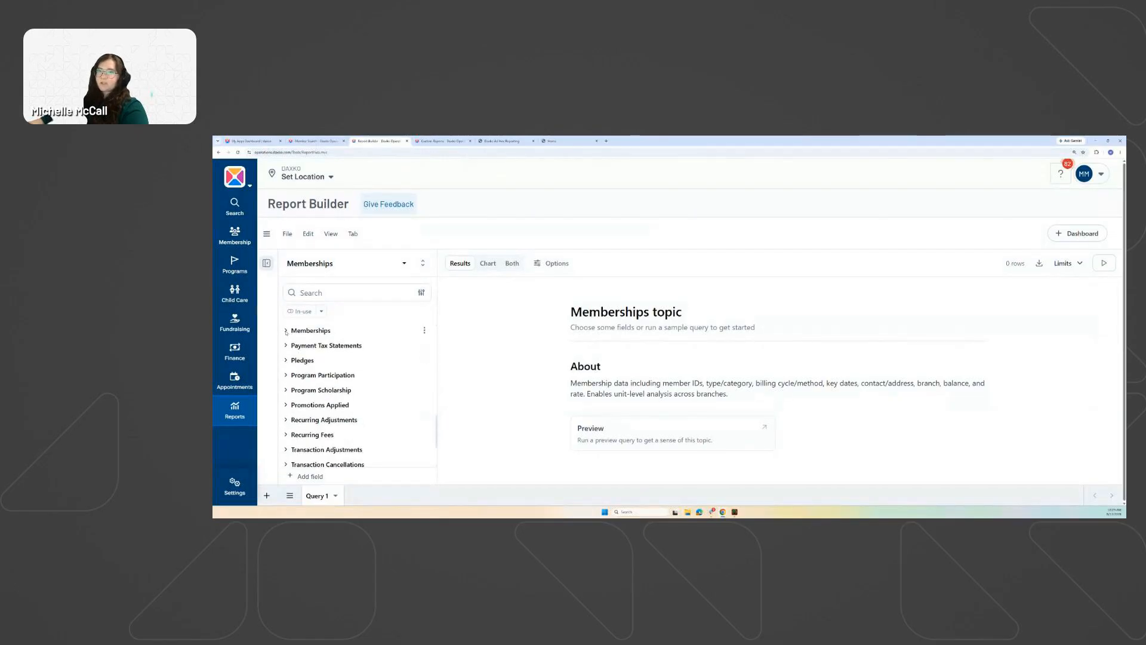
Expand the Memberships group and bring up the Membership Status field's options menu.
{"action": "left_click", "coordinate": [286, 330]}
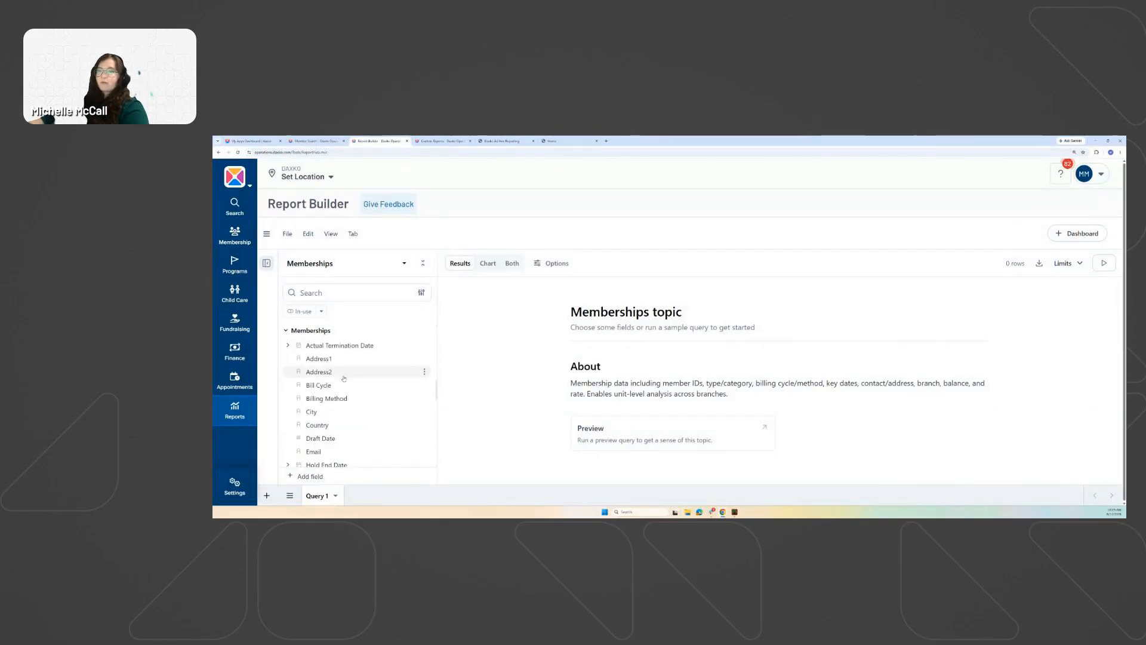
{"action": "scroll", "coordinate": [342, 371], "scroll_direction": "down", "scroll_amount": 3}
{"action": "scroll", "coordinate": [367, 390], "scroll_direction": "down", "scroll_amount": 3}
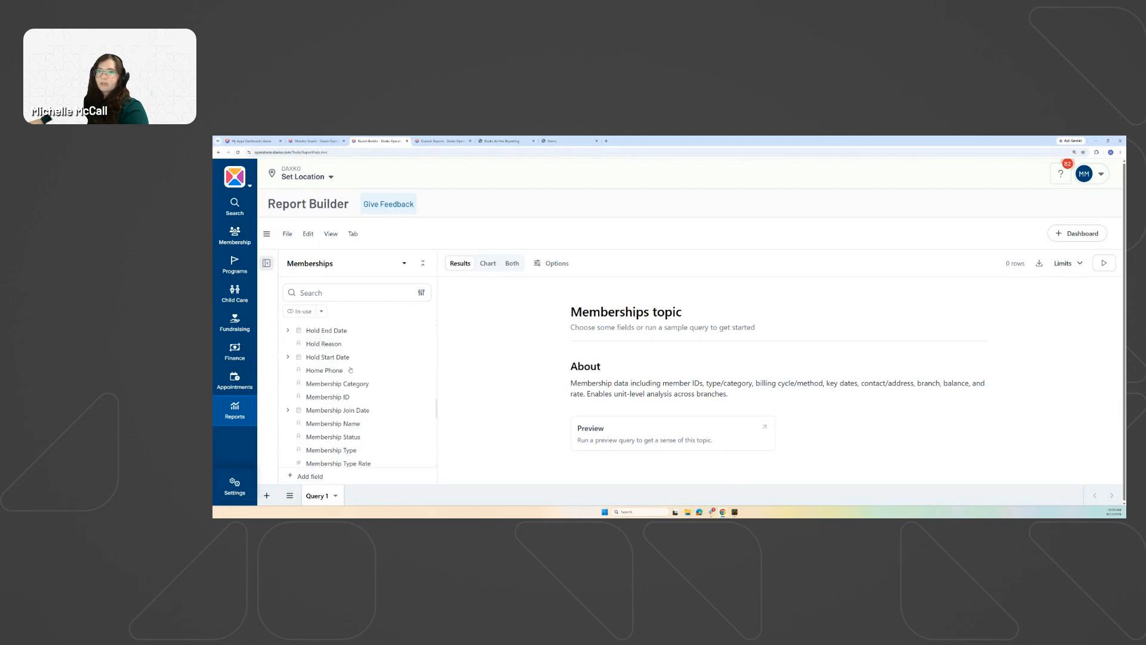
{"action": "scroll", "coordinate": [352, 391], "scroll_direction": "down", "scroll_amount": 2}
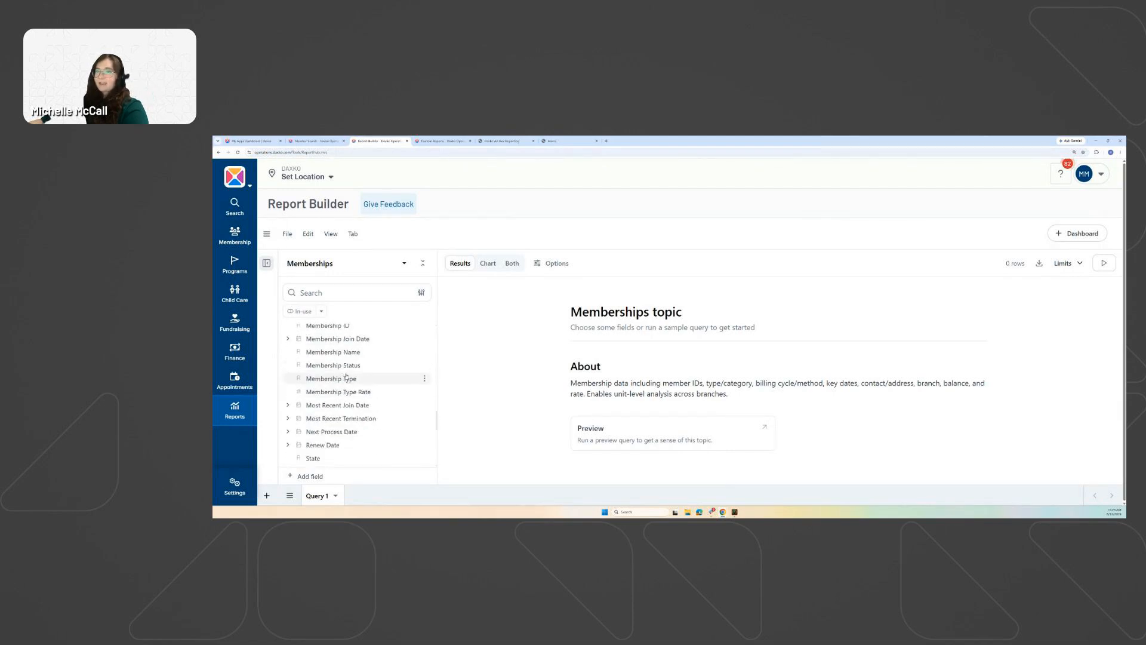
{"action": "scroll", "coordinate": [336, 382], "scroll_direction": "up", "scroll_amount": 1}
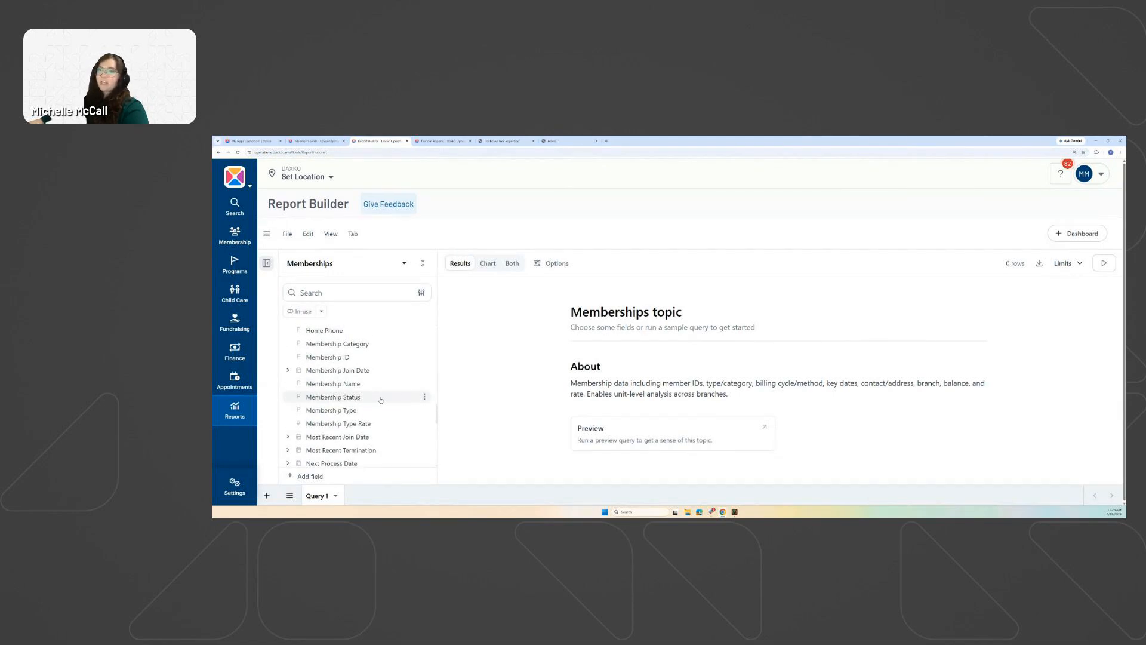
{"action": "left_click", "coordinate": [425, 397]}
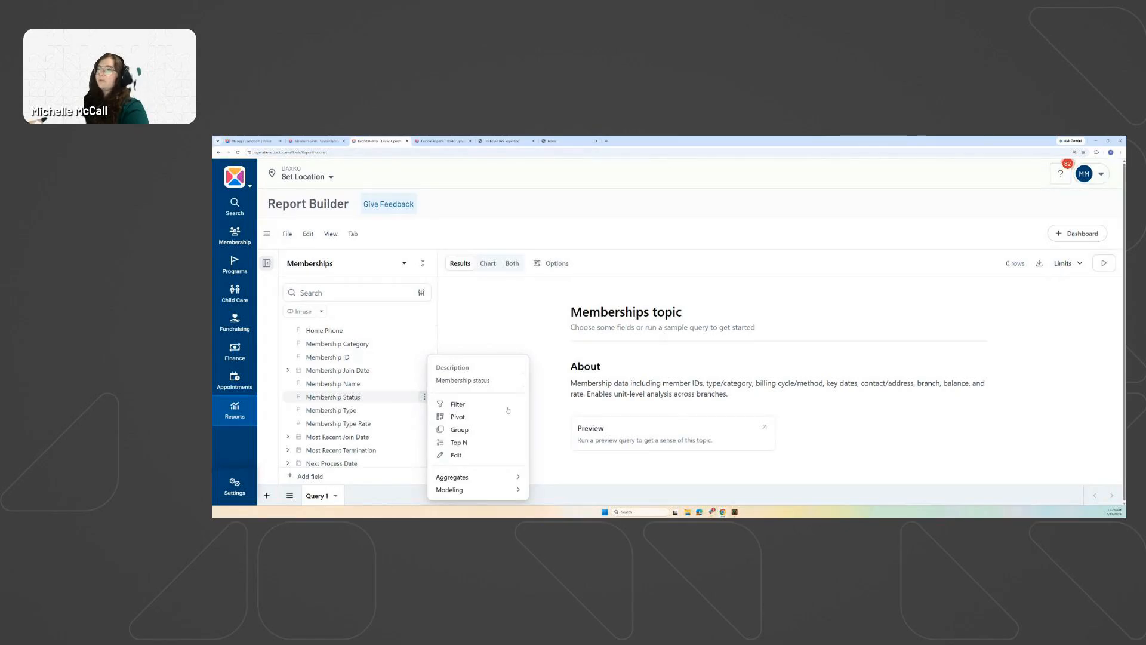
Add a Membership Status filter, try picking Active, then discard the edit.
{"action": "left_click", "coordinate": [451, 404]}
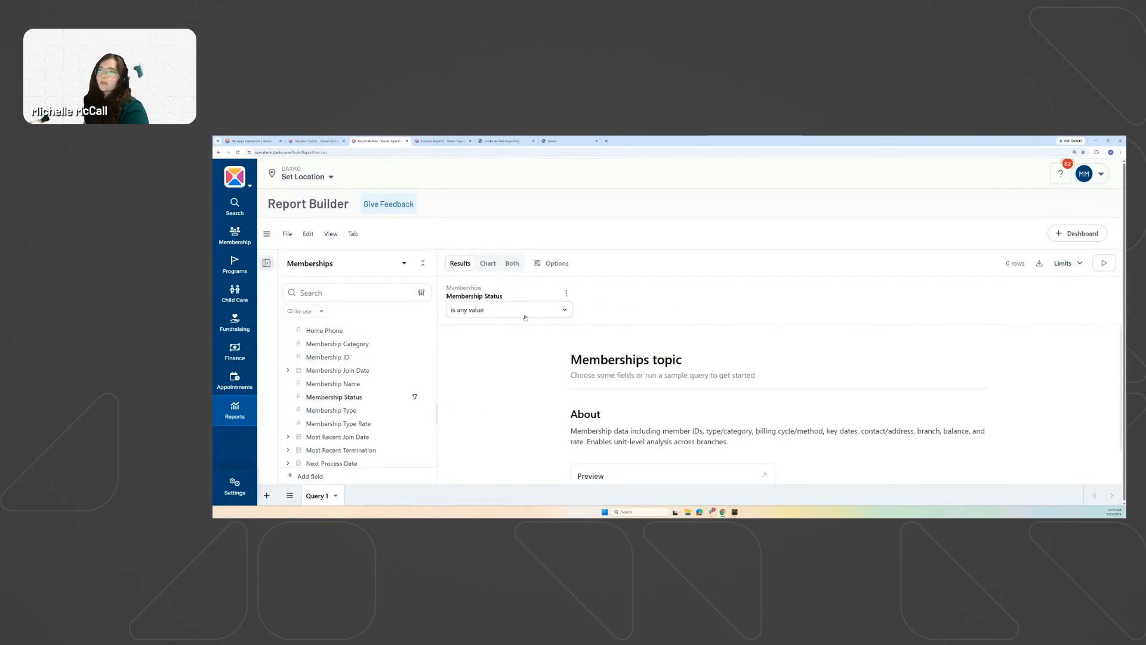
{"action": "left_click", "coordinate": [563, 310]}
{"action": "left_click", "coordinate": [484, 340]}
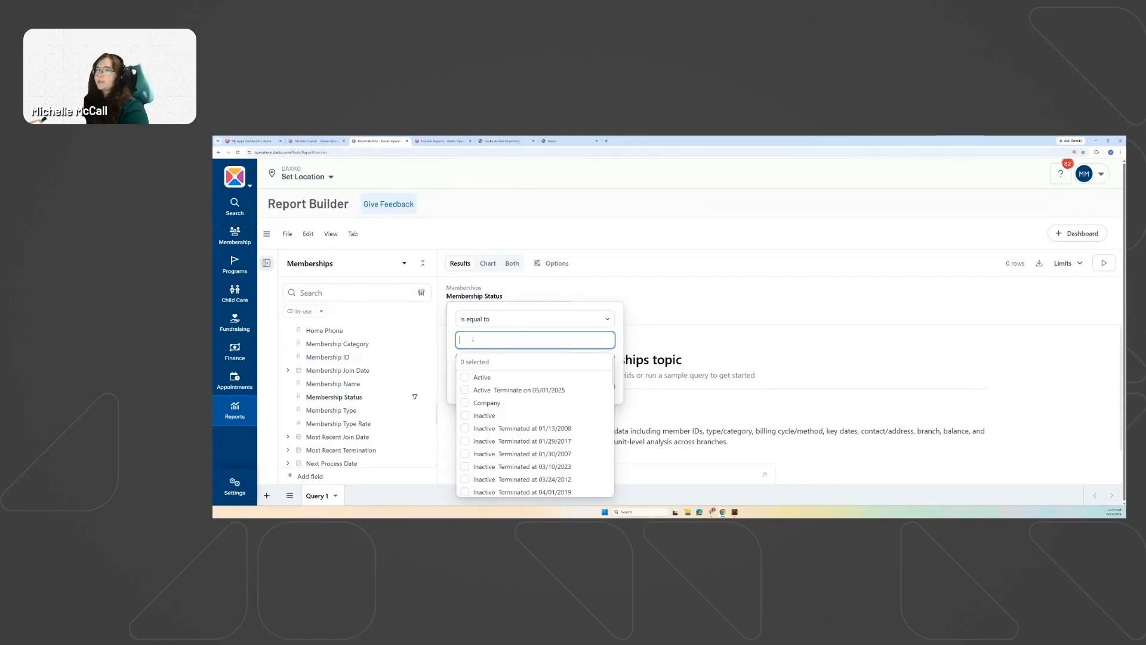
{"action": "left_click", "coordinate": [475, 377]}
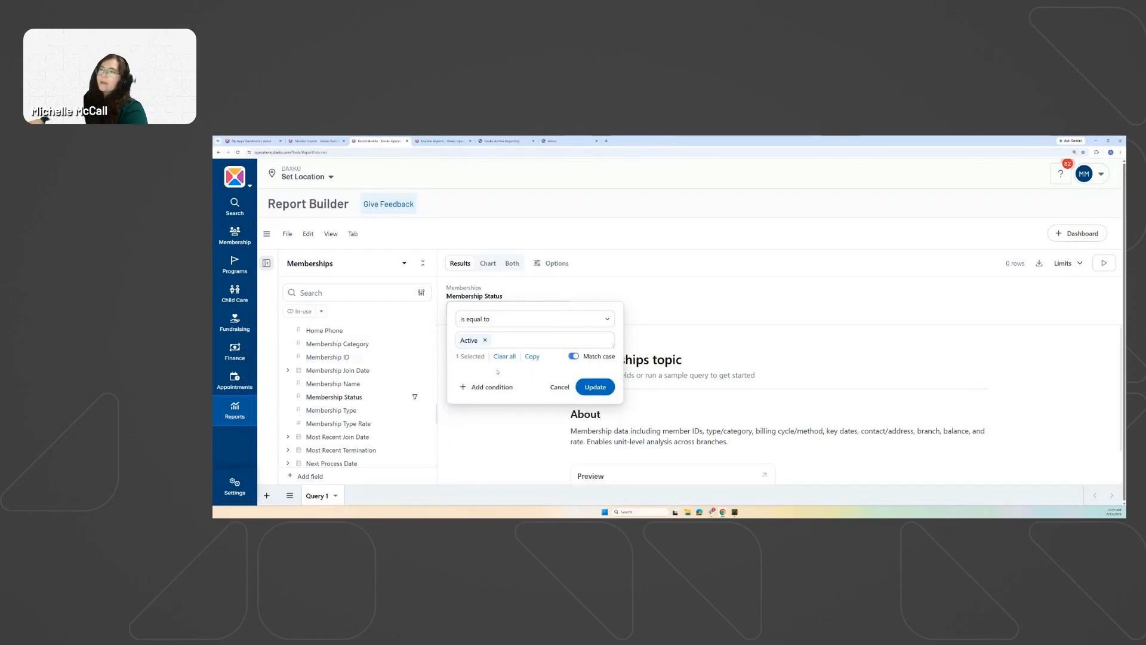
{"action": "left_click", "coordinate": [560, 388]}
Delete that filter and add a fresh Membership Status filter from the field options.
{"action": "left_click", "coordinate": [567, 294]}
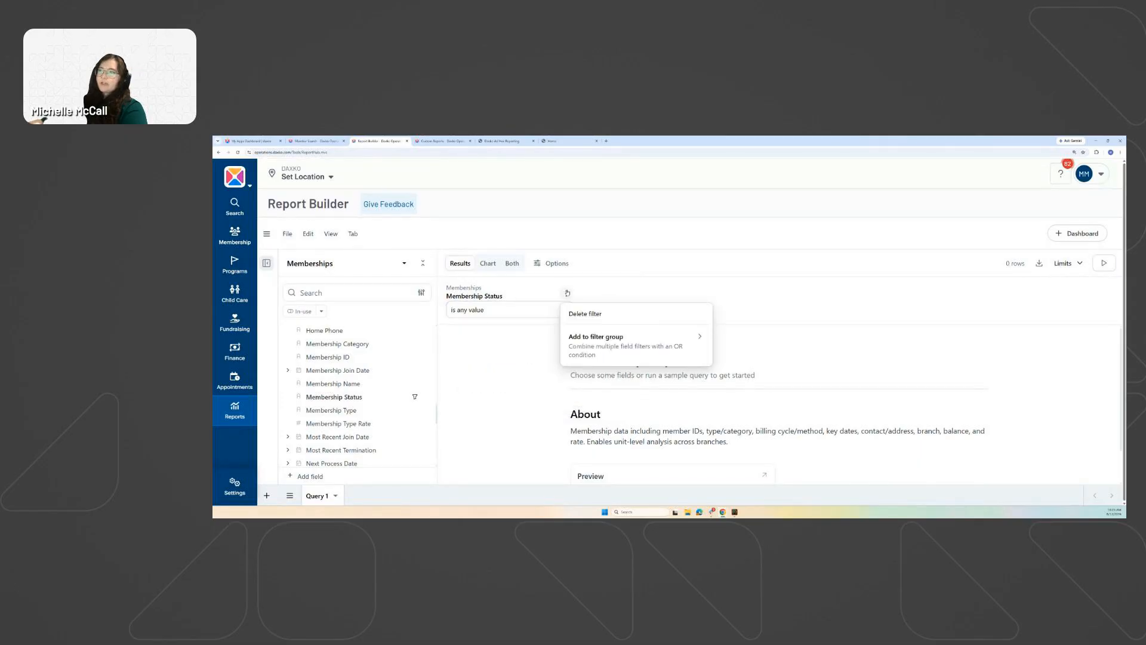
{"action": "left_click", "coordinate": [587, 313]}
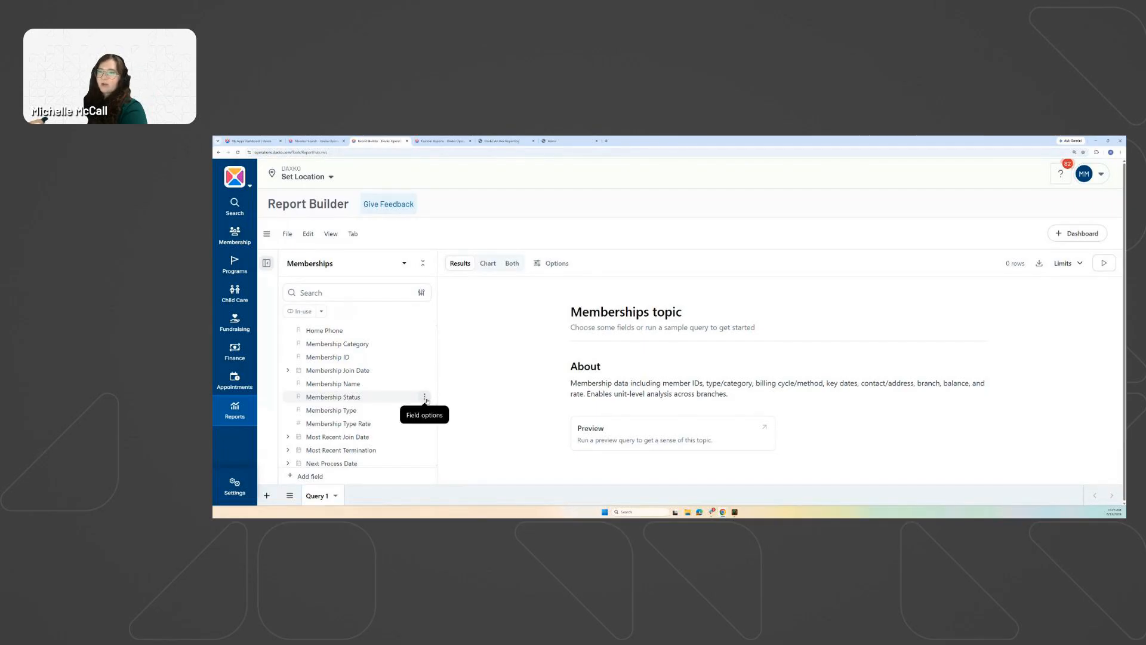
{"action": "left_click", "coordinate": [426, 397]}
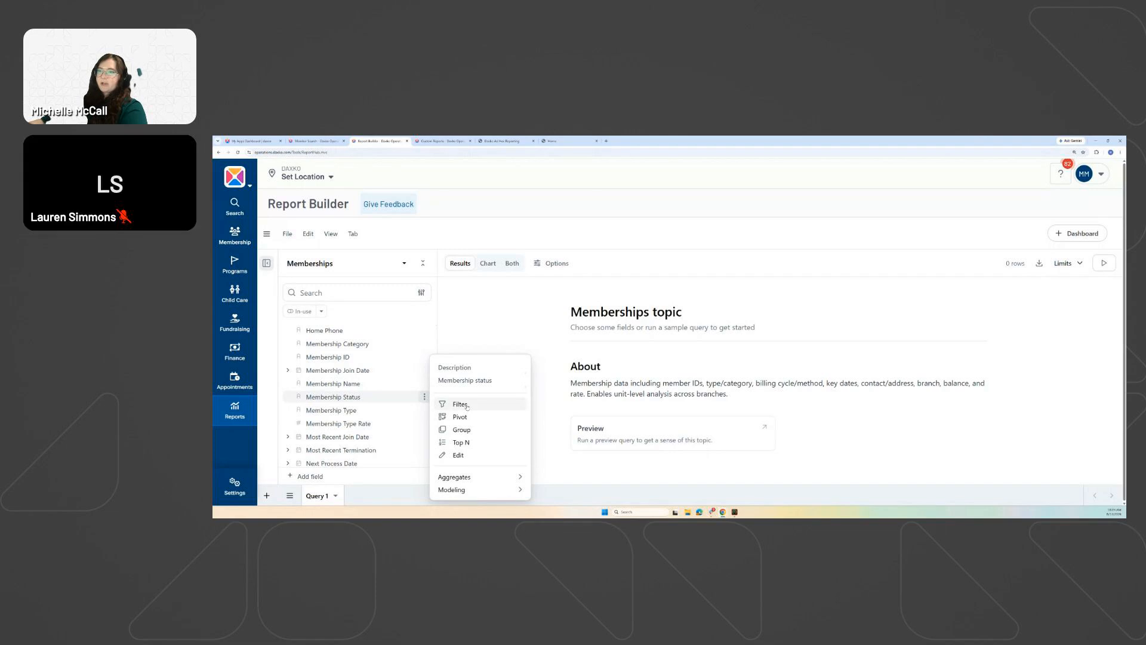
{"action": "left_click", "coordinate": [460, 404]}
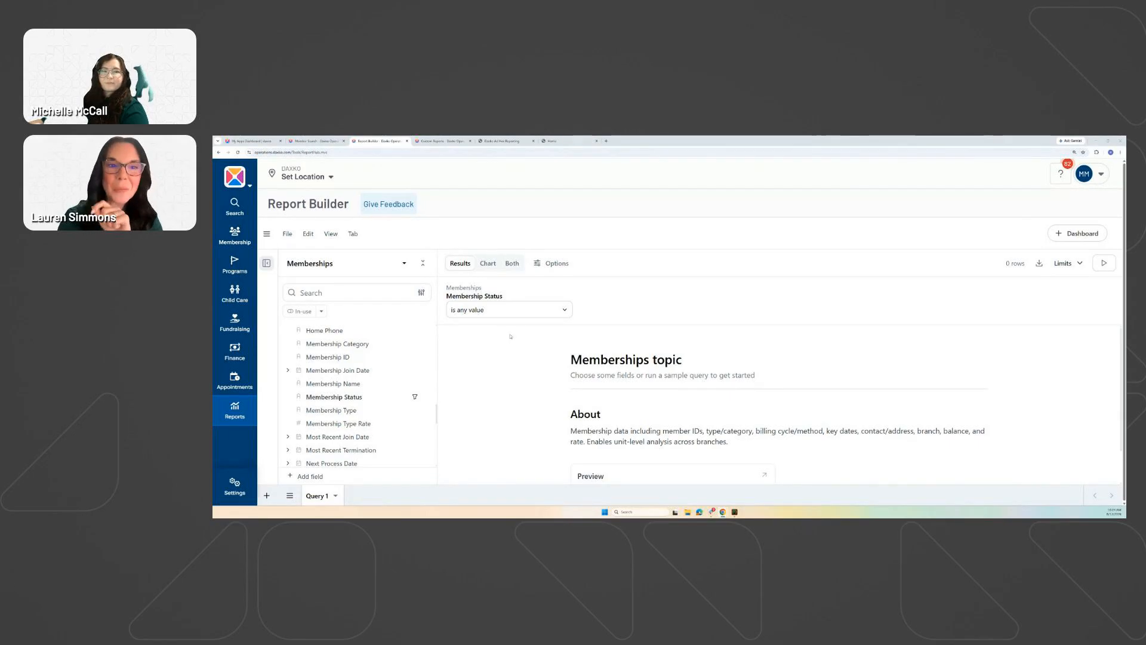
Change the Membership Status filter's operator to 'contains'.
{"action": "key", "text": "ctrl+plus"}
{"action": "key", "text": "ctrl+plus"}
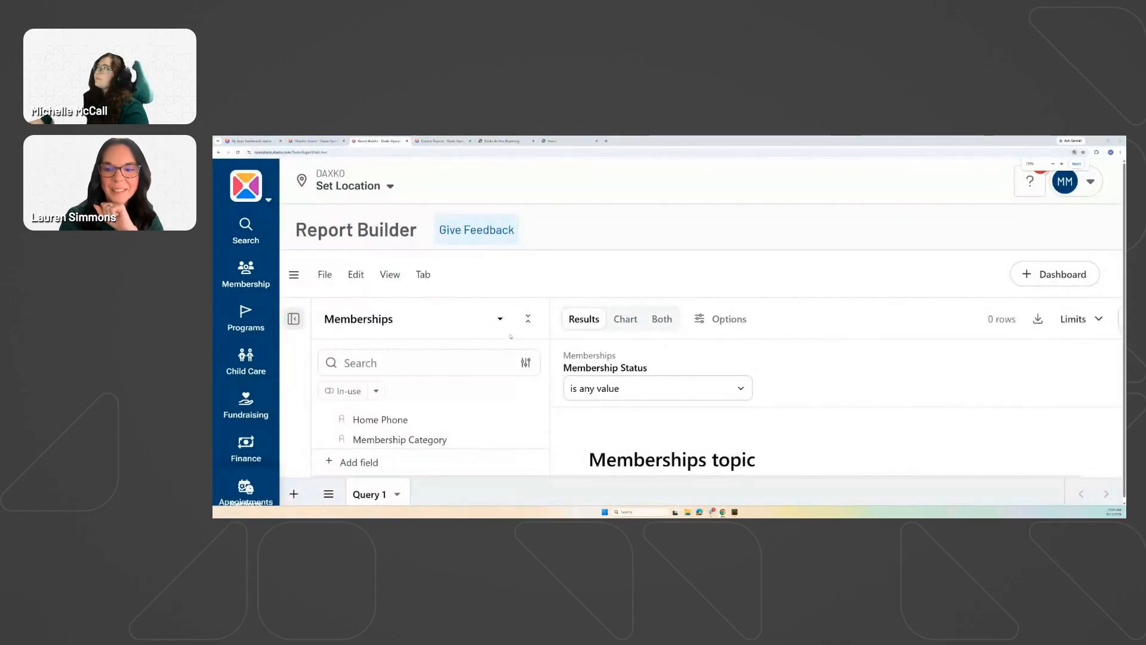
{"action": "key", "text": "ctrl+minus"}
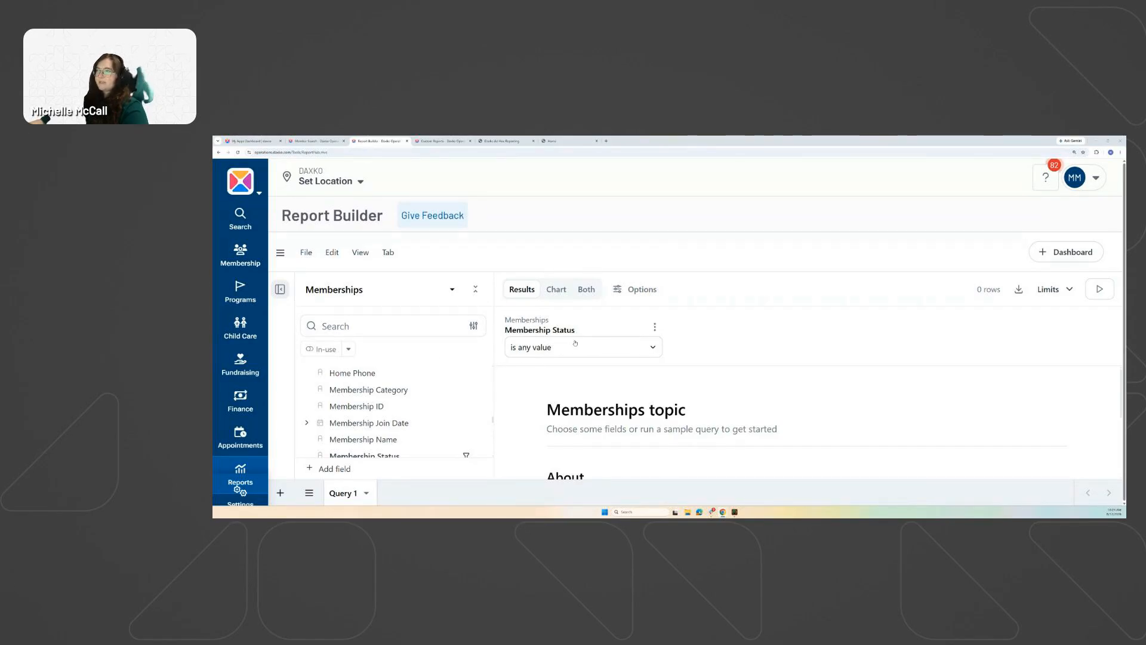
{"action": "left_click", "coordinate": [612, 348]}
{"action": "left_click", "coordinate": [687, 320]}
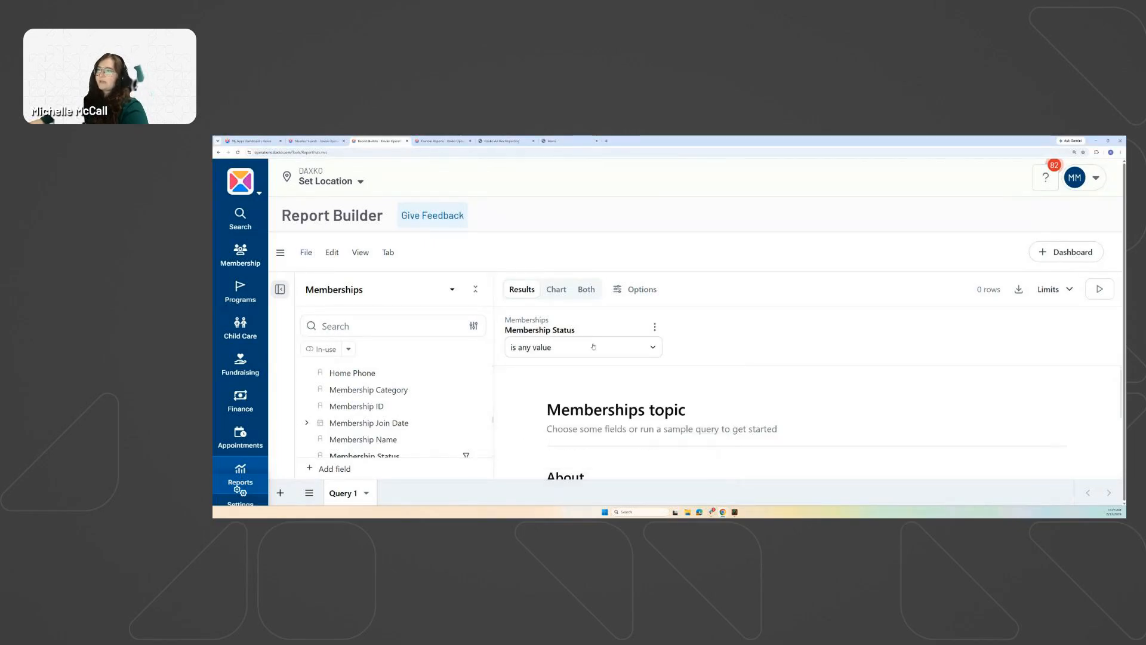
{"action": "left_click", "coordinate": [618, 348]}
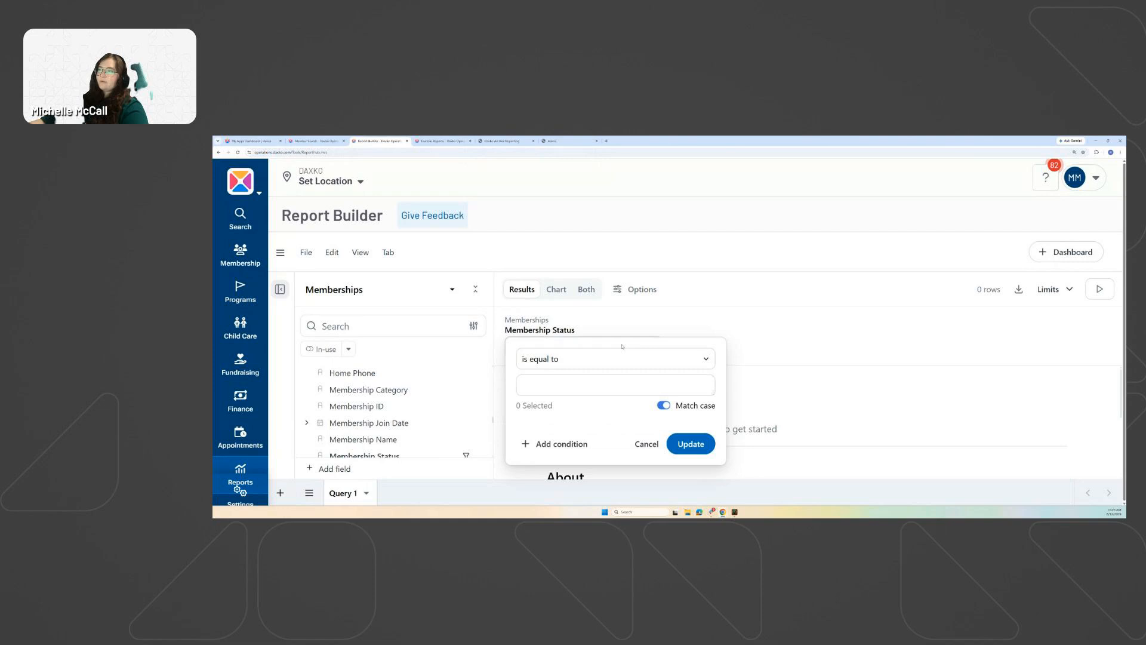
{"action": "left_click", "coordinate": [560, 359]}
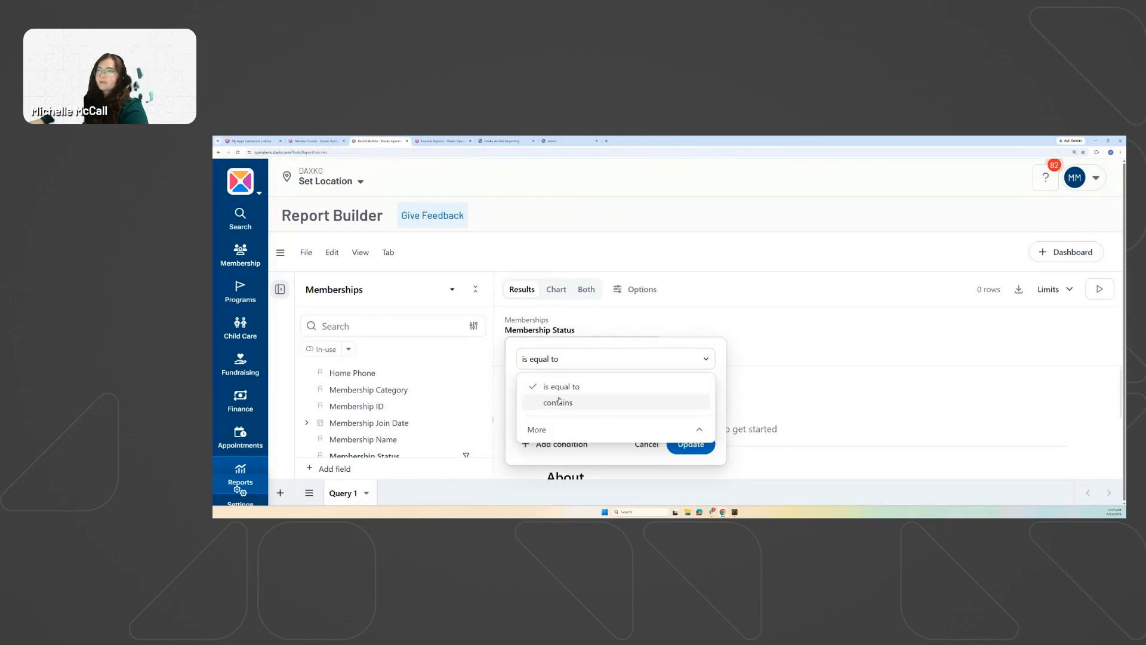
{"action": "left_click", "coordinate": [588, 429]}
{"action": "scroll", "coordinate": [597, 458], "scroll_direction": "down", "scroll_amount": 5}
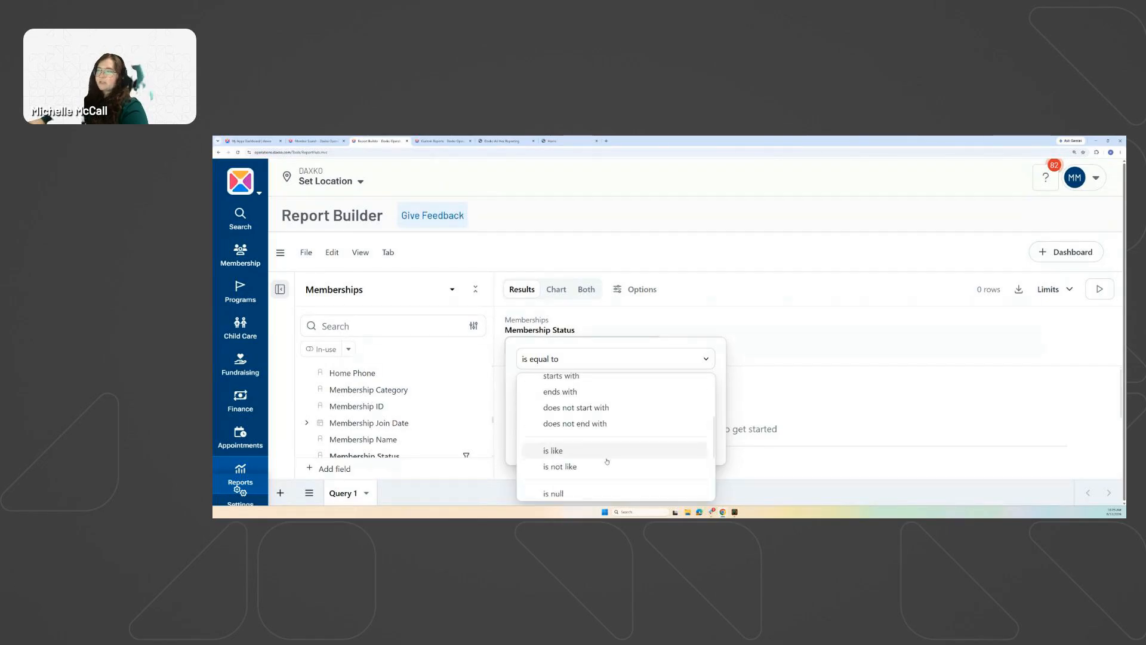
{"action": "scroll", "coordinate": [573, 397], "scroll_direction": "up", "scroll_amount": 5}
{"action": "scroll", "coordinate": [574, 397], "scroll_direction": "up", "scroll_amount": 1}
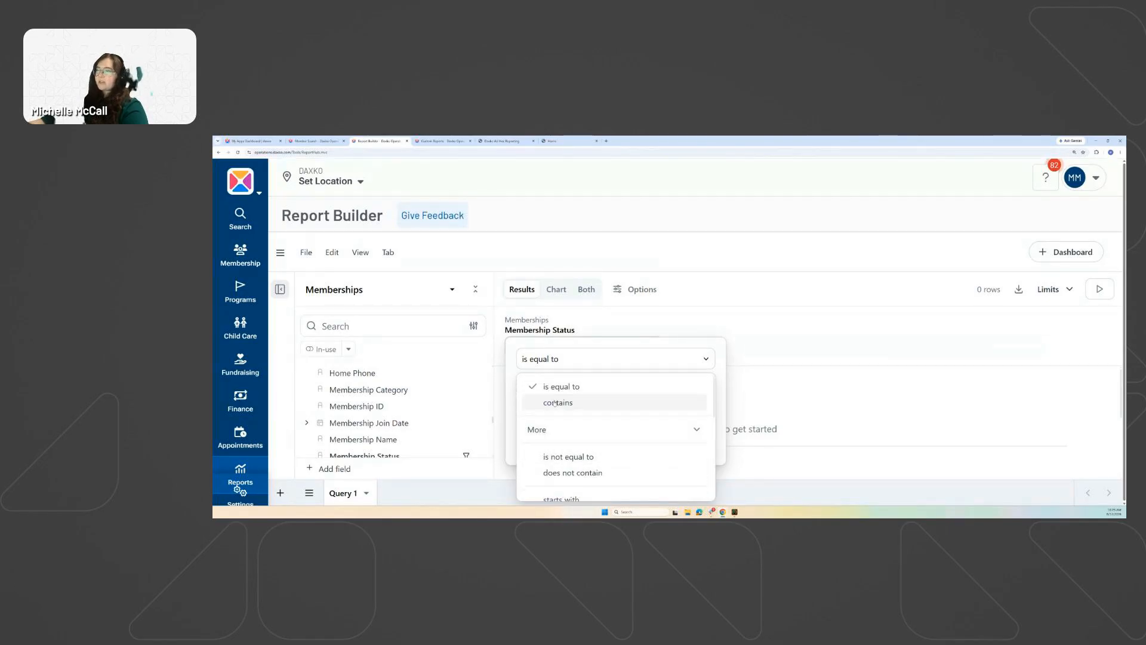
{"action": "left_click", "coordinate": [555, 403]}
Tick Active as the value and apply the filter as 'contains Active'.
{"action": "left_click", "coordinate": [576, 392]}
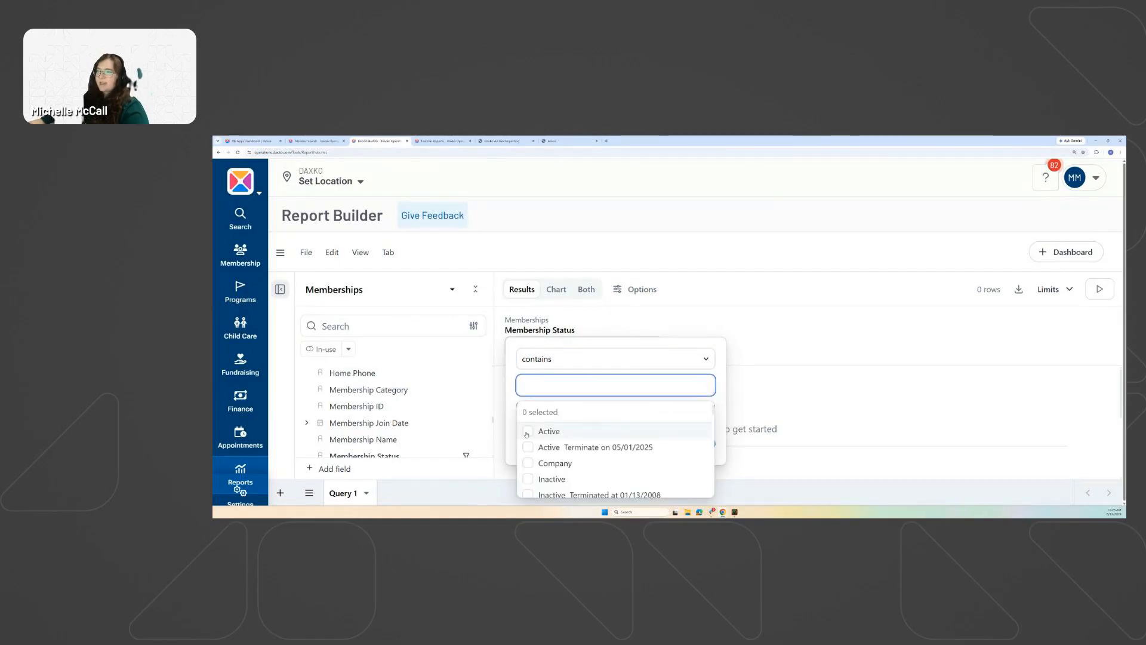
{"action": "left_click", "coordinate": [528, 433]}
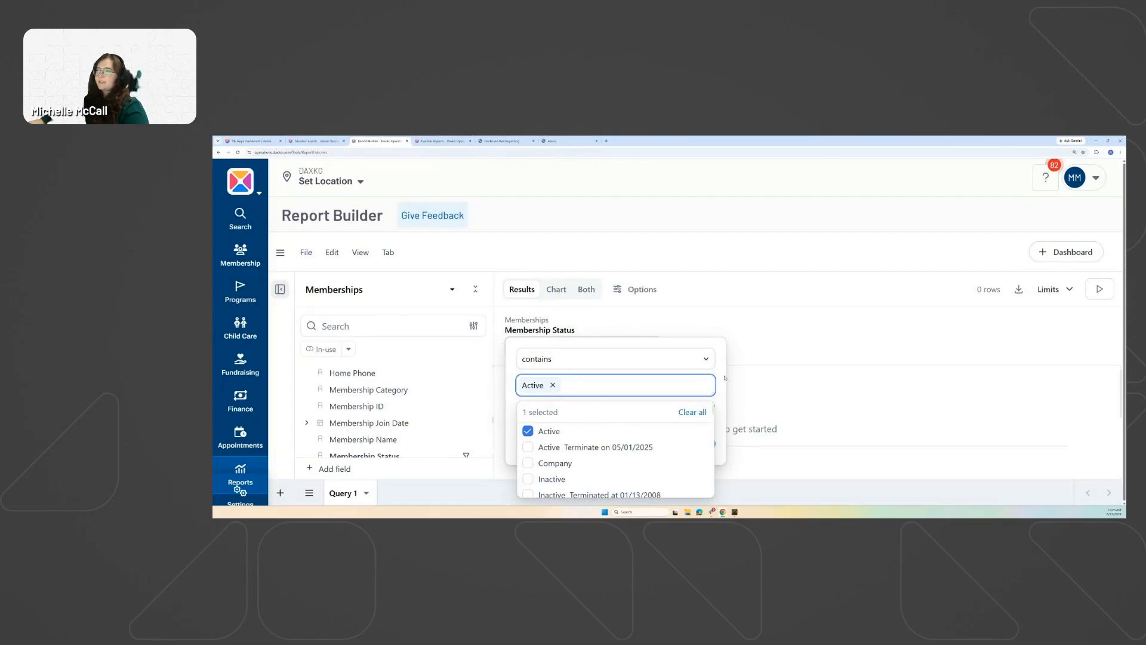
{"action": "left_click", "coordinate": [722, 382]}
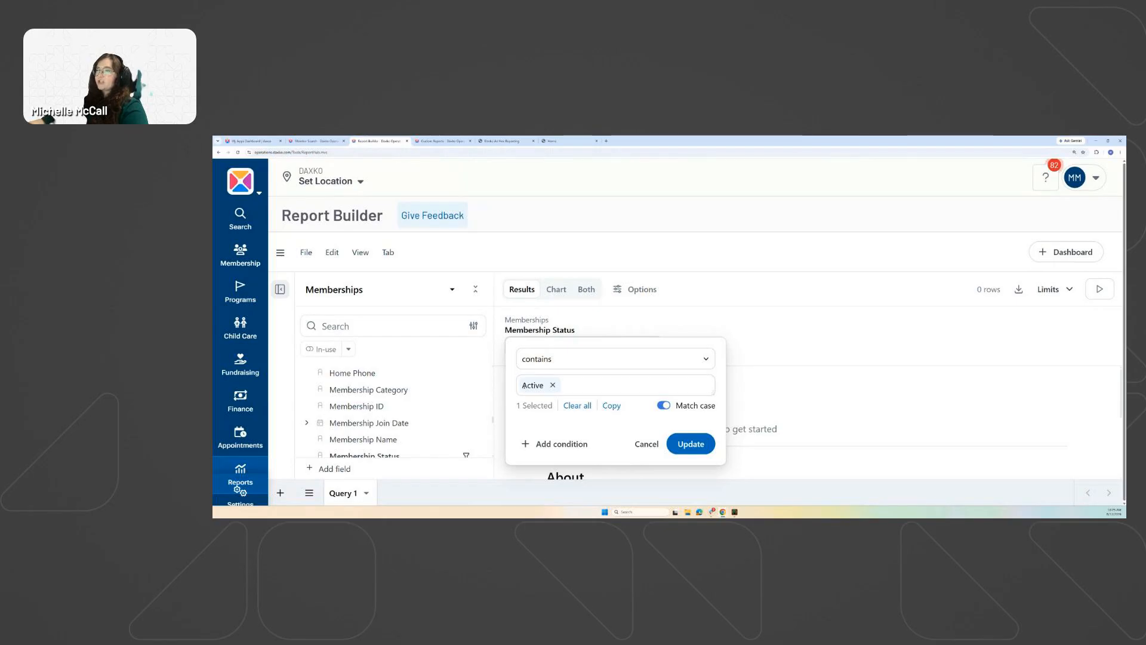
{"action": "left_click", "coordinate": [688, 383]}
{"action": "scroll", "coordinate": [562, 326], "scroll_direction": "down", "scroll_amount": 3}
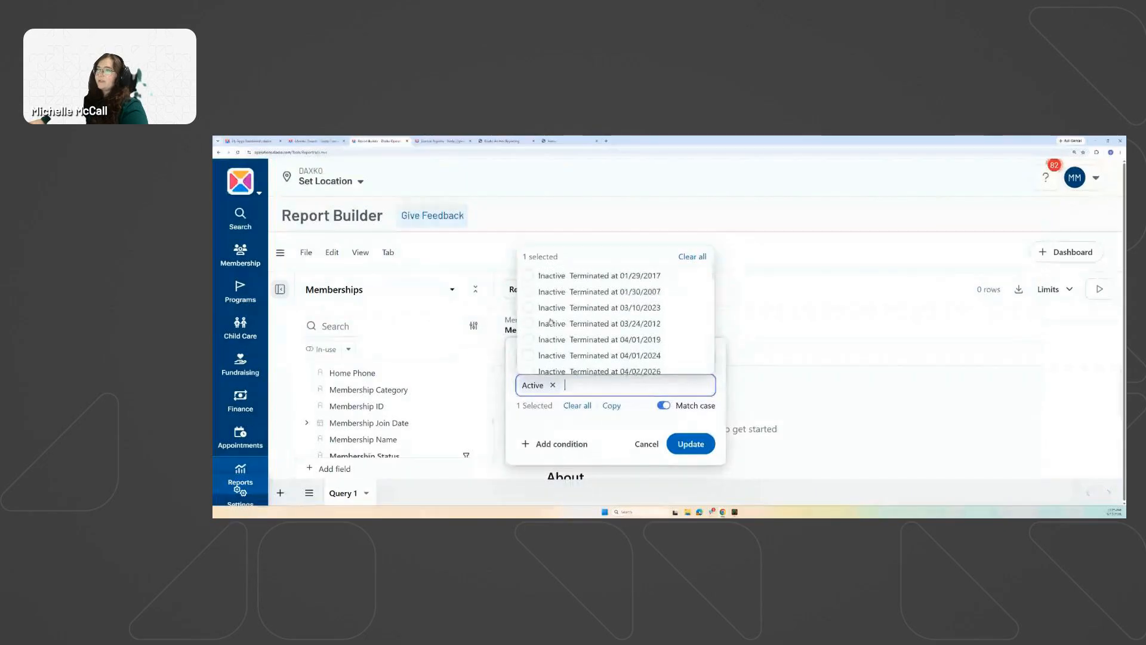
{"action": "left_click", "coordinate": [627, 424]}
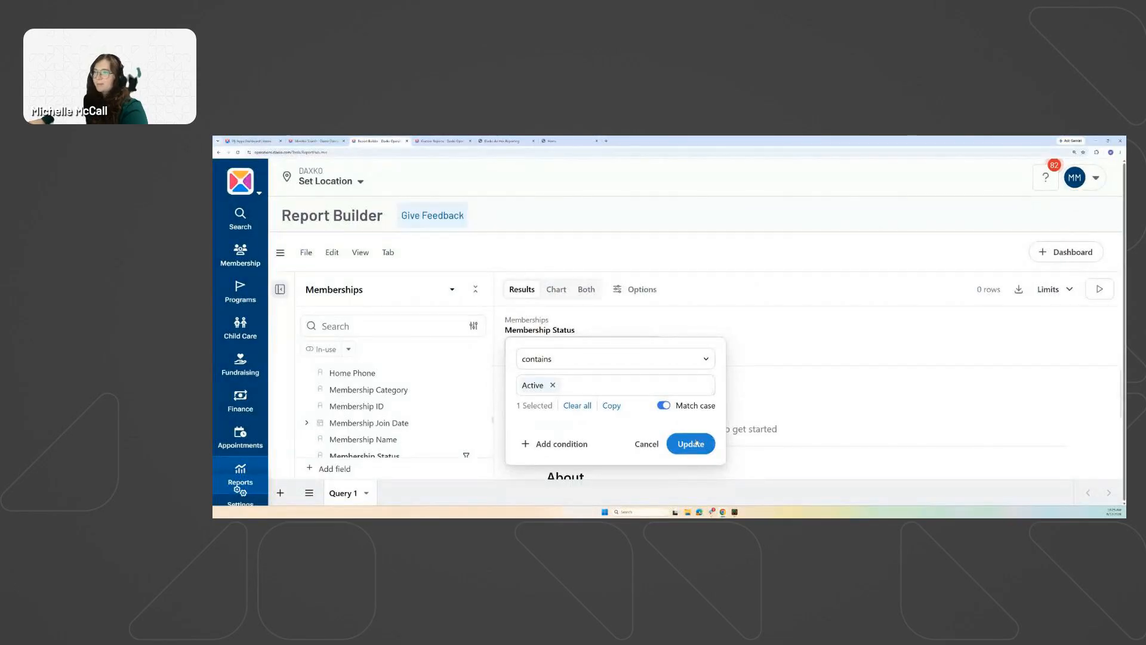
{"action": "left_click", "coordinate": [696, 442]}
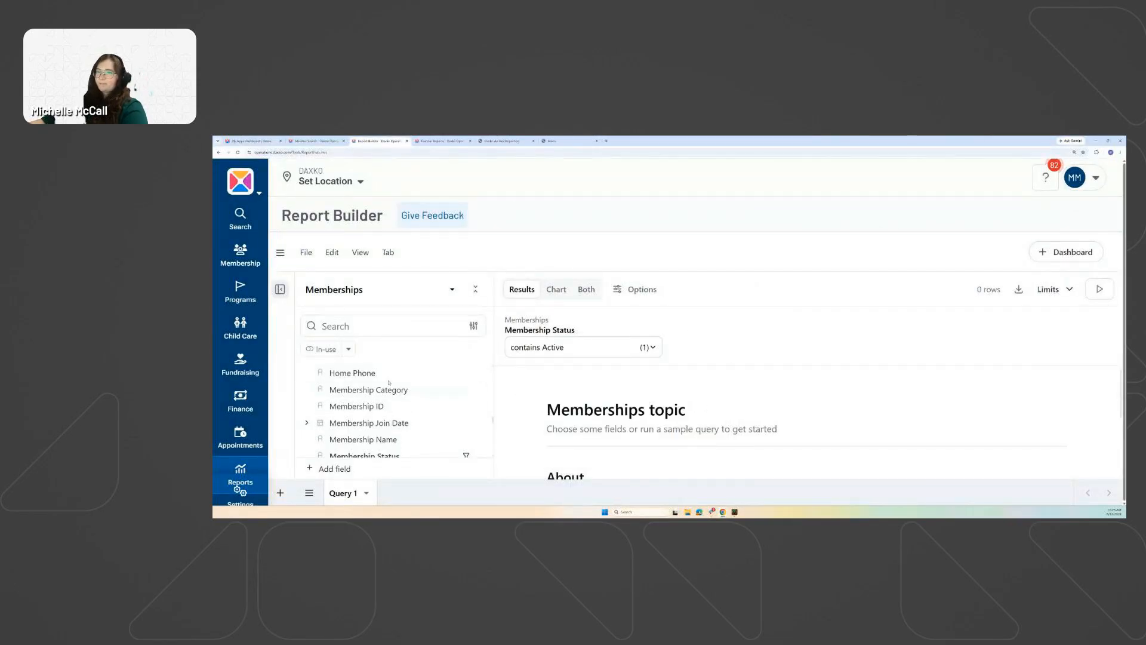
Expand the Branches group and add the Branch field, returning DAXKO and Test.
{"action": "scroll", "coordinate": [398, 389], "scroll_direction": "down", "scroll_amount": 1}
{"action": "scroll", "coordinate": [399, 389], "scroll_direction": "down", "scroll_amount": 2}
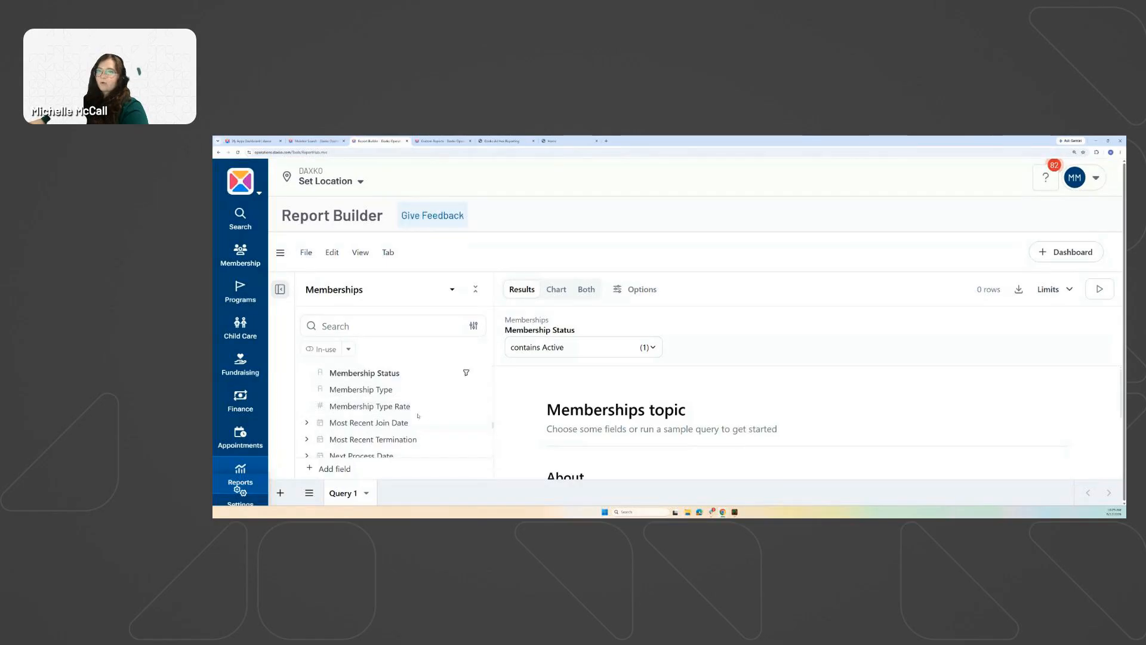
{"action": "scroll", "coordinate": [396, 401], "scroll_direction": "up", "scroll_amount": 5}
{"action": "scroll", "coordinate": [396, 401], "scroll_direction": "up", "scroll_amount": 10}
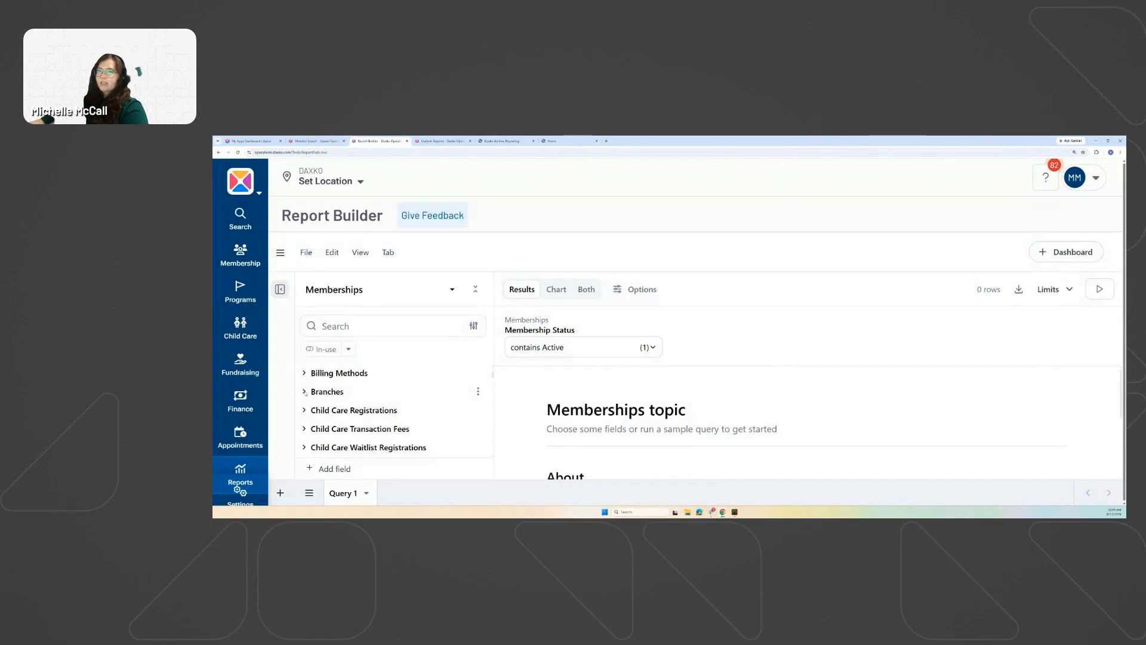
{"action": "left_click", "coordinate": [304, 391]}
{"action": "scroll", "coordinate": [356, 399], "scroll_direction": "down", "scroll_amount": 1}
{"action": "scroll", "coordinate": [356, 399], "scroll_direction": "up", "scroll_amount": 1}
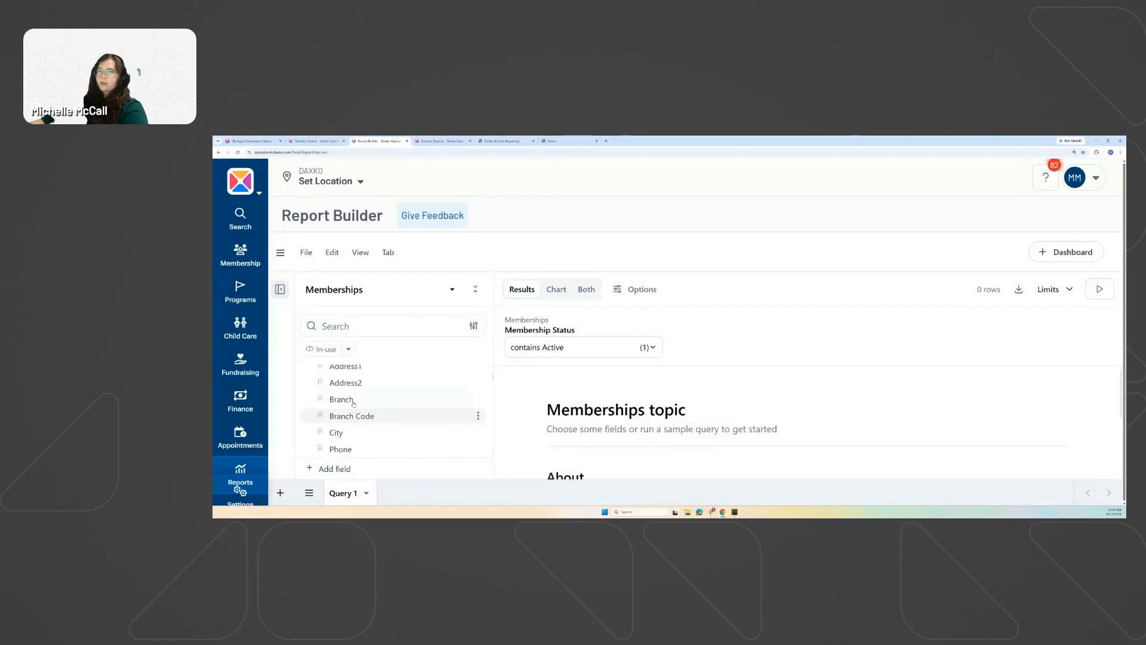
{"action": "left_click", "coordinate": [343, 393]}
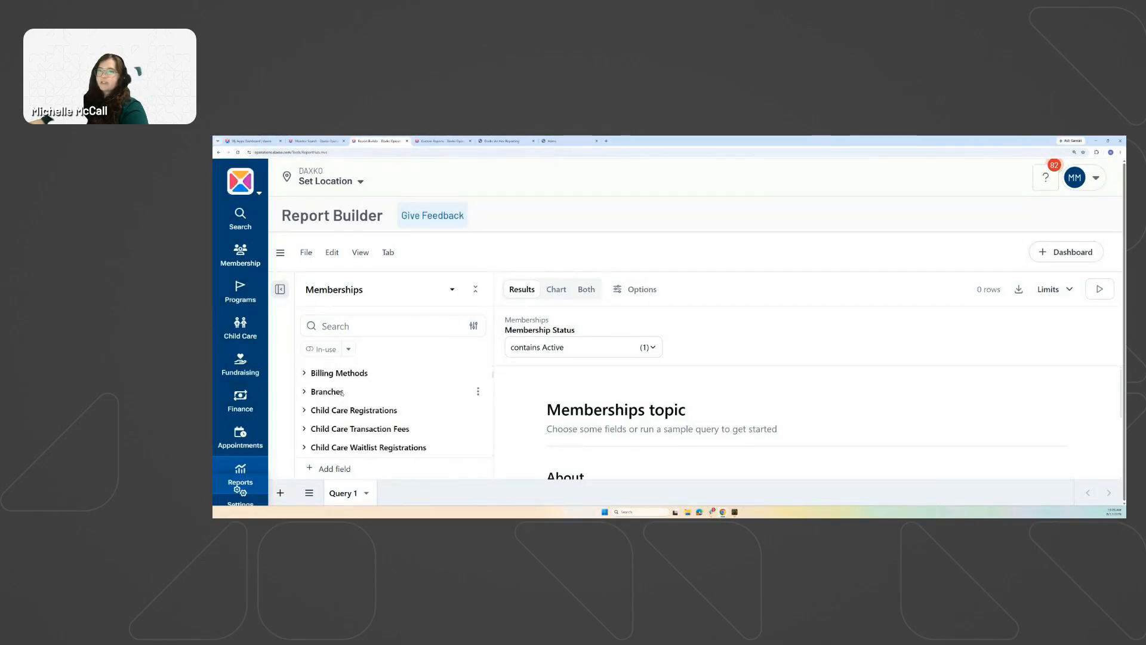
{"action": "left_click", "coordinate": [326, 391]}
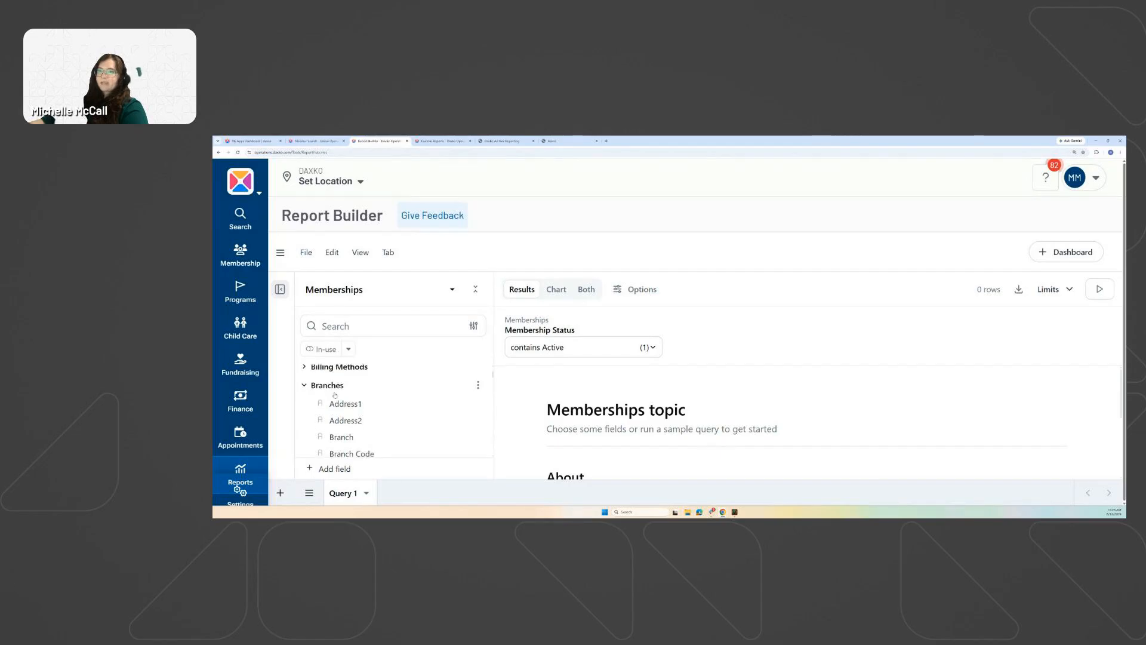
{"action": "scroll", "coordinate": [348, 409], "scroll_direction": "down", "scroll_amount": 1}
{"action": "left_click", "coordinate": [348, 408]}
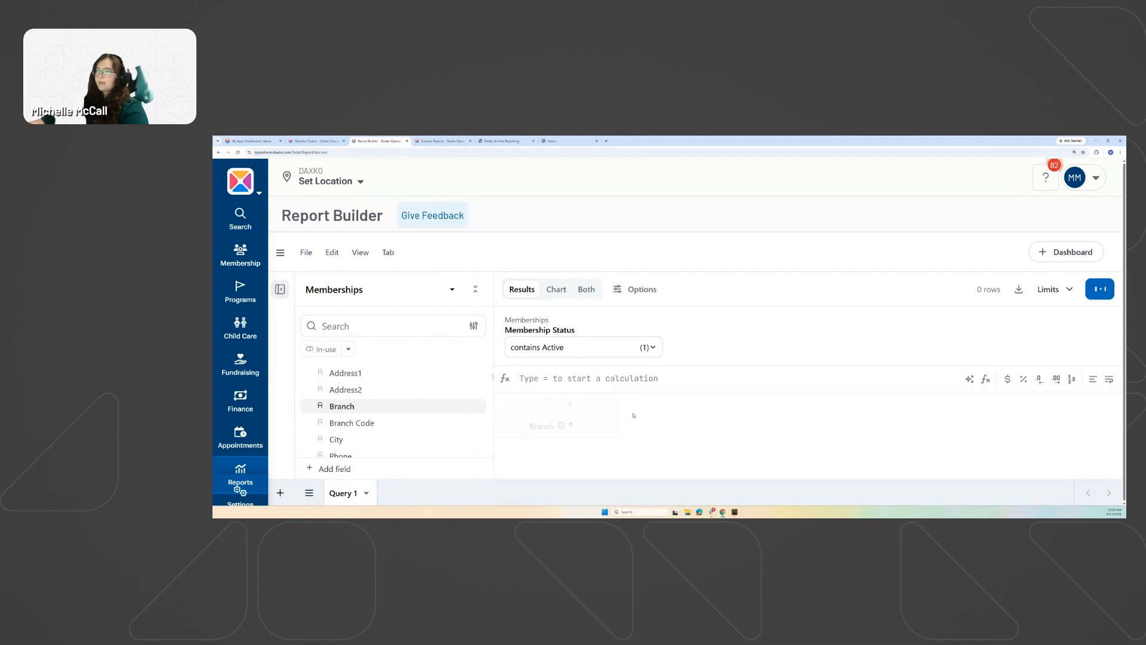
Re-expand Branches and scroll the field list down to the Memberships fields.
{"action": "scroll", "coordinate": [355, 403], "scroll_direction": "down", "scroll_amount": 1}
{"action": "scroll", "coordinate": [355, 404], "scroll_direction": "down", "scroll_amount": 1}
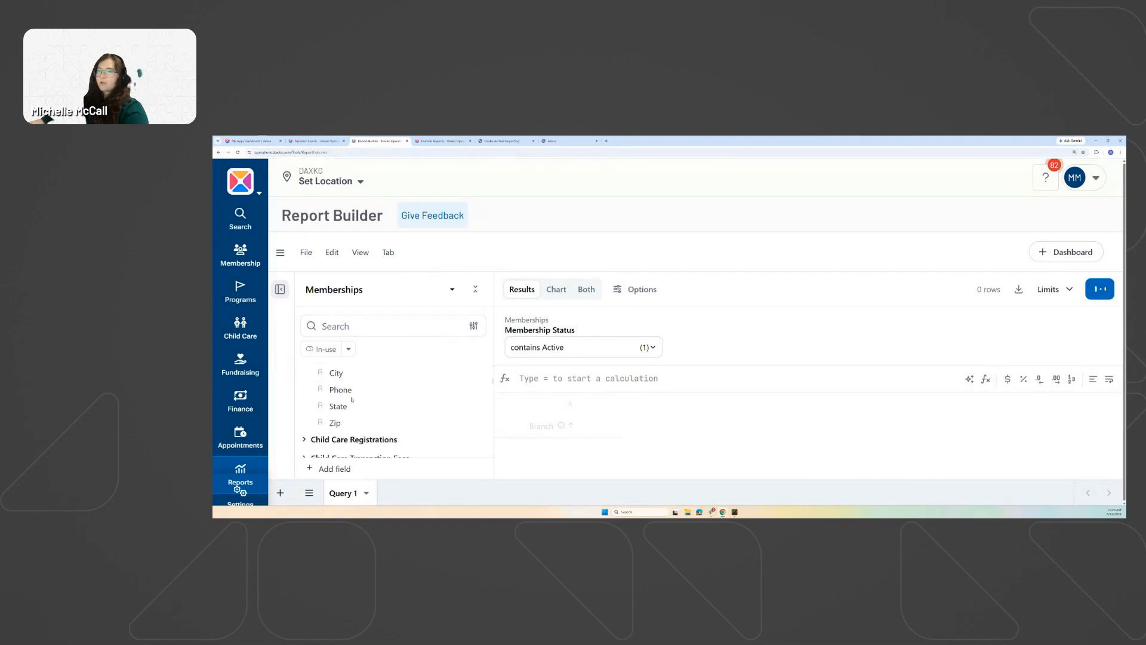
{"action": "scroll", "coordinate": [352, 399], "scroll_direction": "up", "scroll_amount": 2}
{"action": "left_click", "coordinate": [304, 373]}
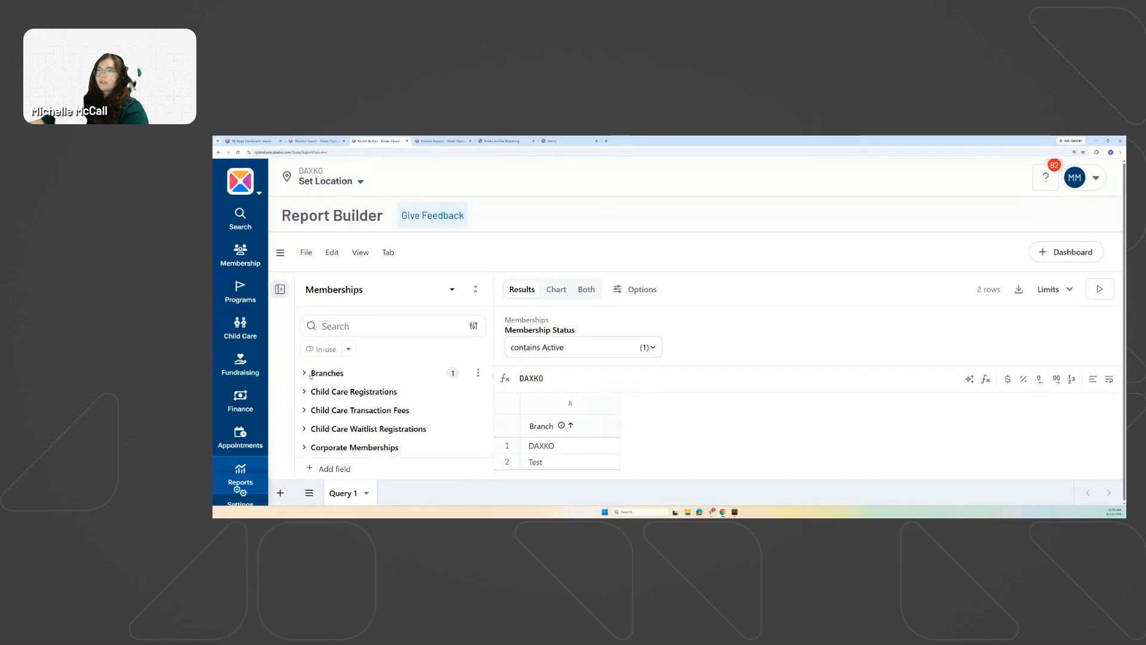
{"action": "left_click", "coordinate": [309, 374]}
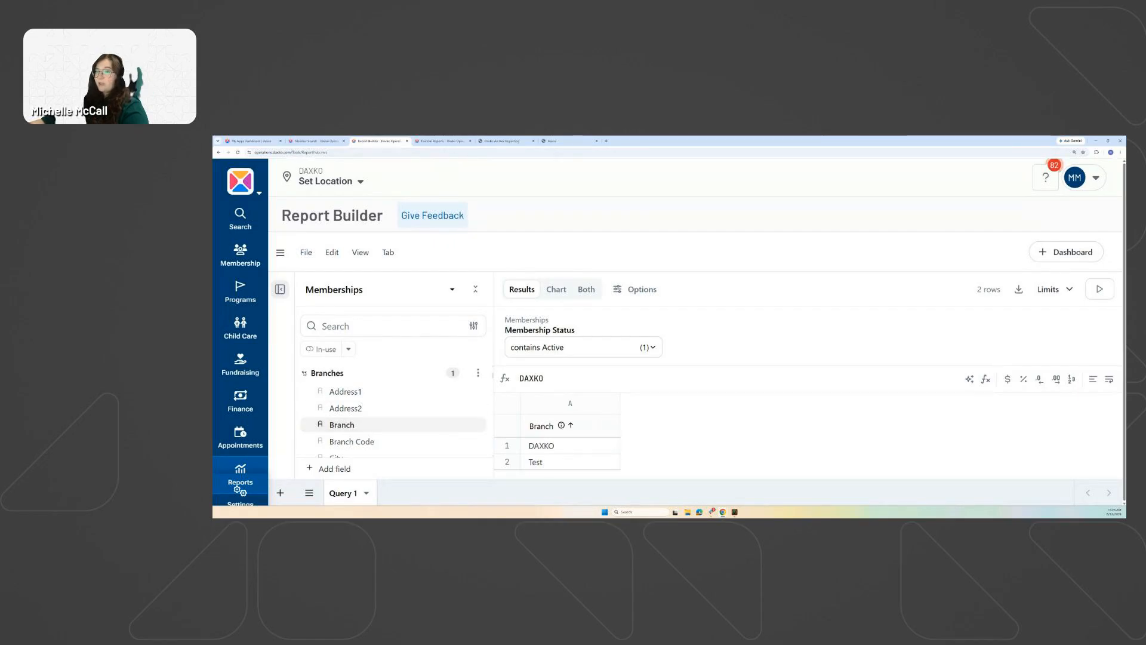
{"action": "scroll", "coordinate": [359, 412], "scroll_direction": "down", "scroll_amount": 15}
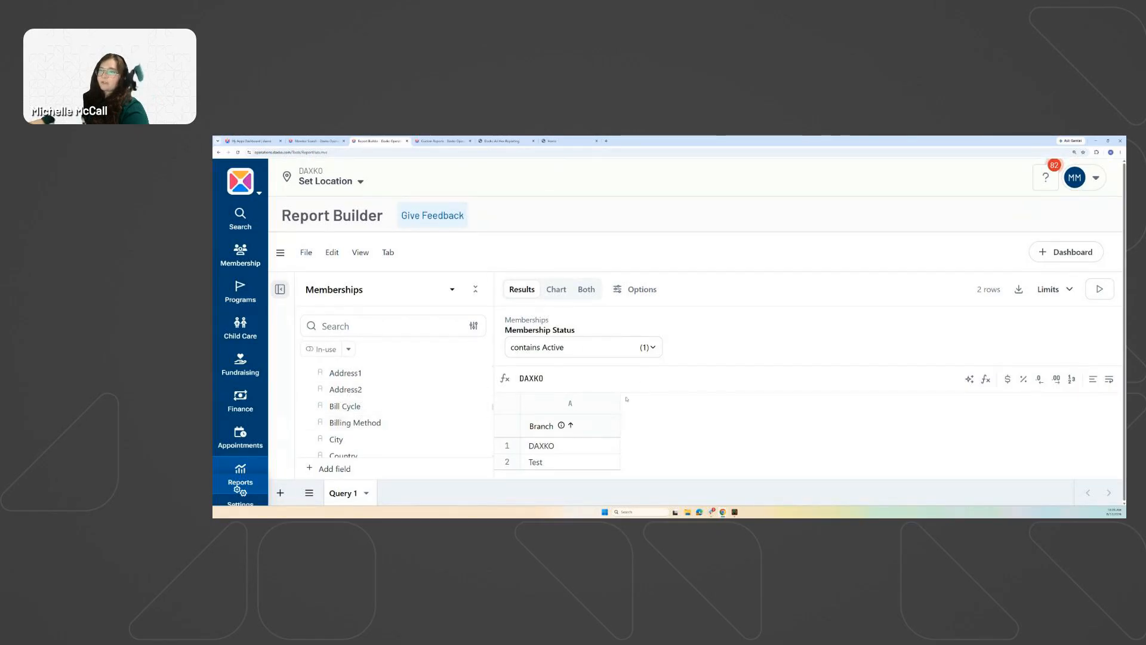
{"action": "scroll", "coordinate": [360, 418], "scroll_direction": "up", "scroll_amount": 3}
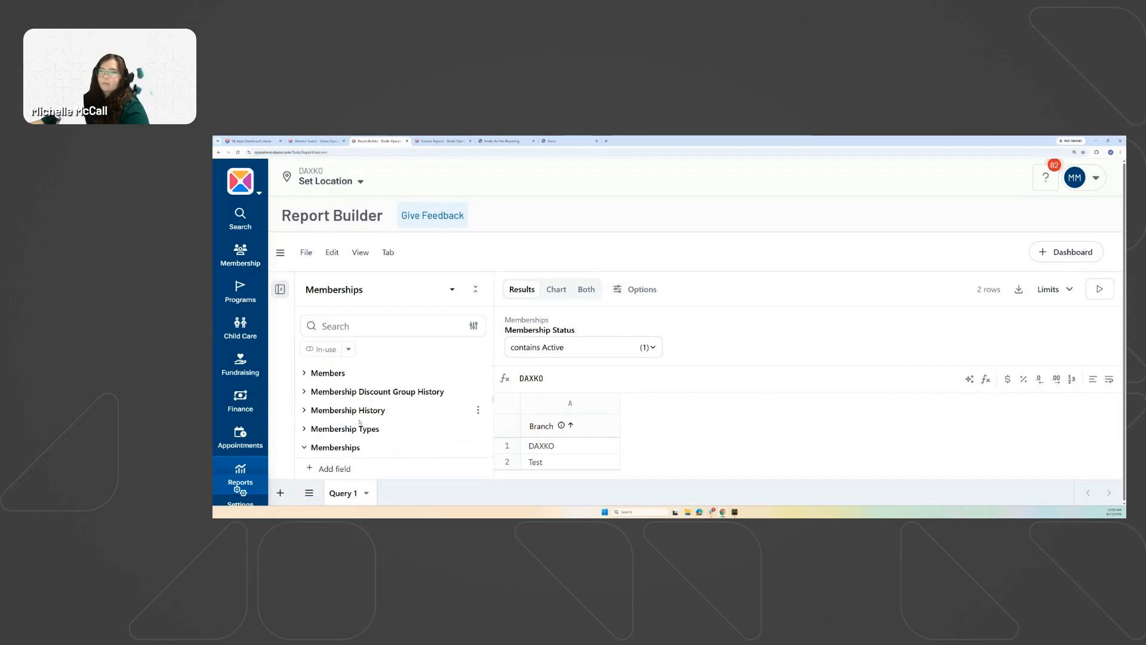
{"action": "scroll", "coordinate": [360, 422], "scroll_direction": "down", "scroll_amount": 2}
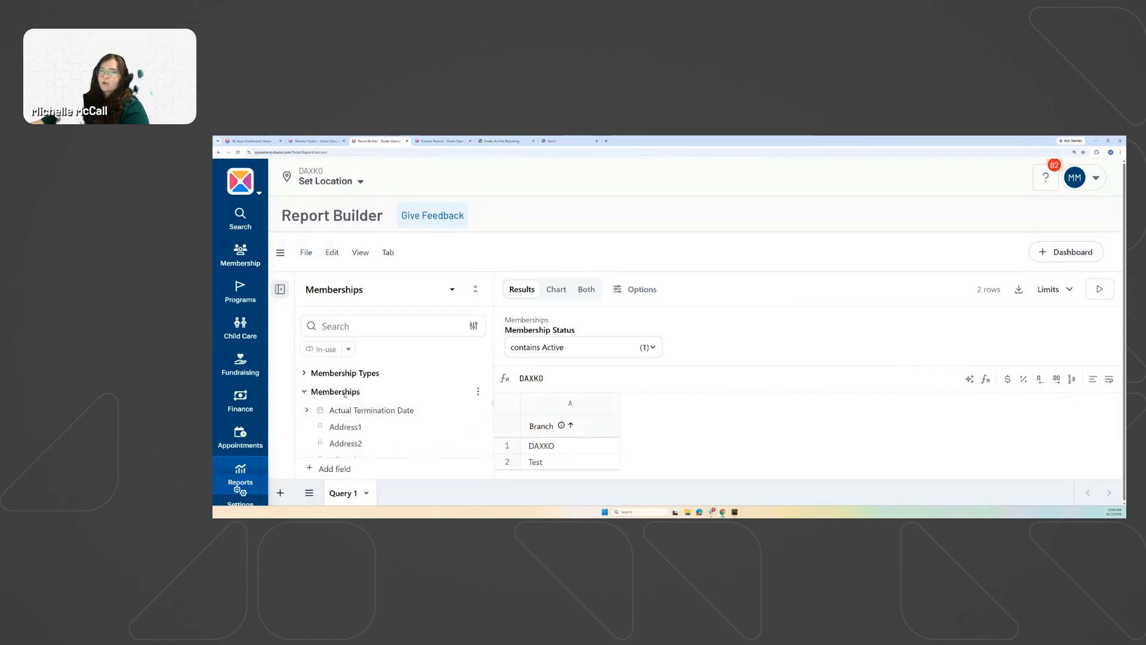
{"action": "scroll", "coordinate": [388, 406], "scroll_direction": "down", "scroll_amount": 5}
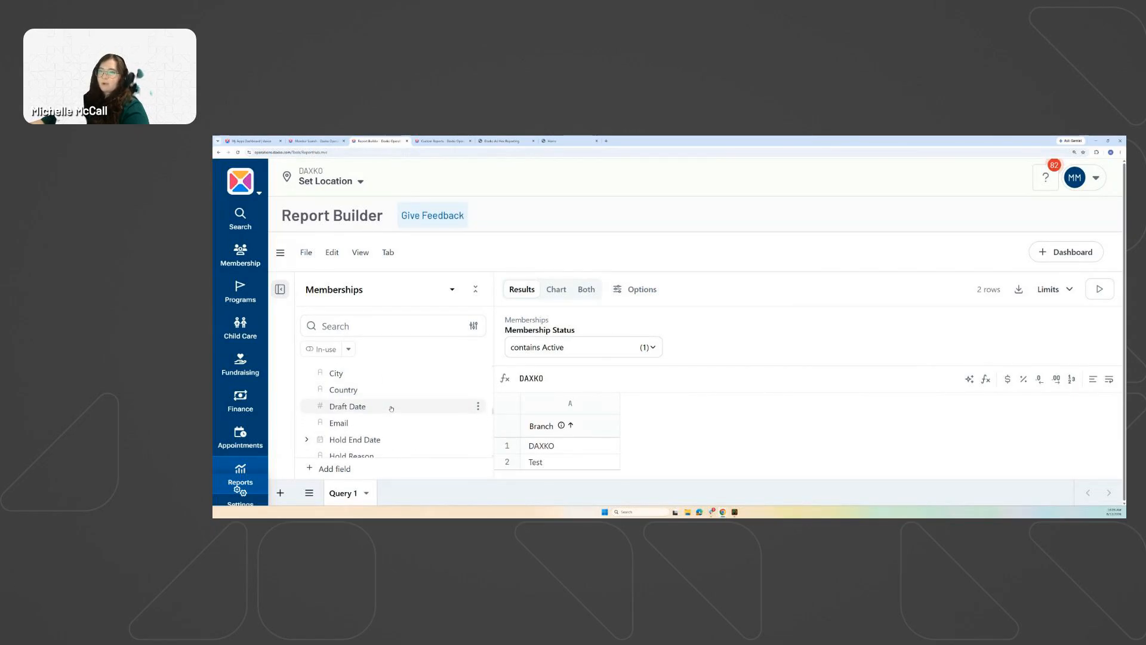
{"action": "scroll", "coordinate": [388, 407], "scroll_direction": "down", "scroll_amount": 4}
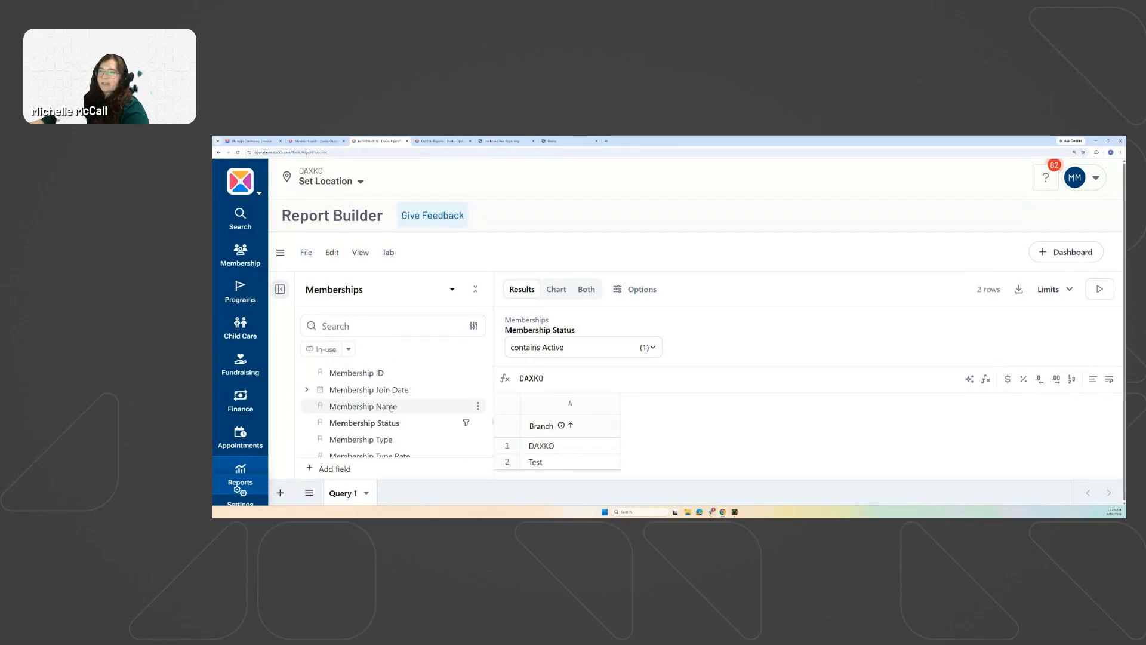
Add Membership Type and Memberships Count columns, giving 6 rows led by MemberST Client with 408.
{"action": "left_click", "coordinate": [381, 407]}
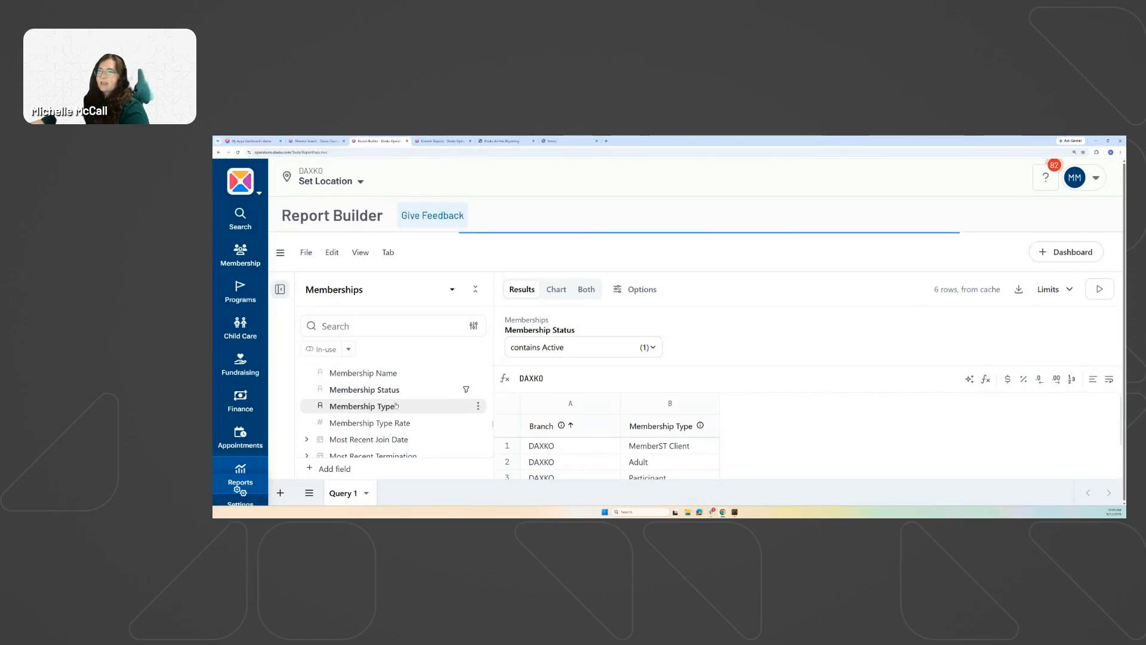
{"action": "scroll", "coordinate": [383, 406], "scroll_direction": "down", "scroll_amount": 2}
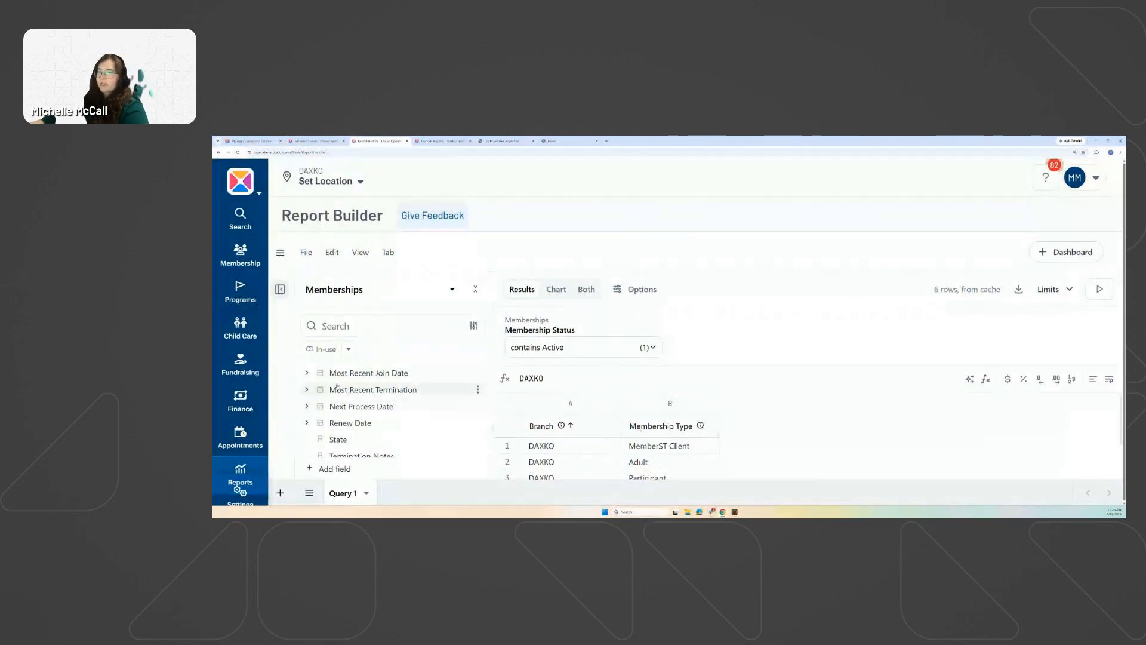
{"action": "scroll", "coordinate": [382, 418], "scroll_direction": "down", "scroll_amount": 3}
{"action": "scroll", "coordinate": [382, 425], "scroll_direction": "up", "scroll_amount": 1}
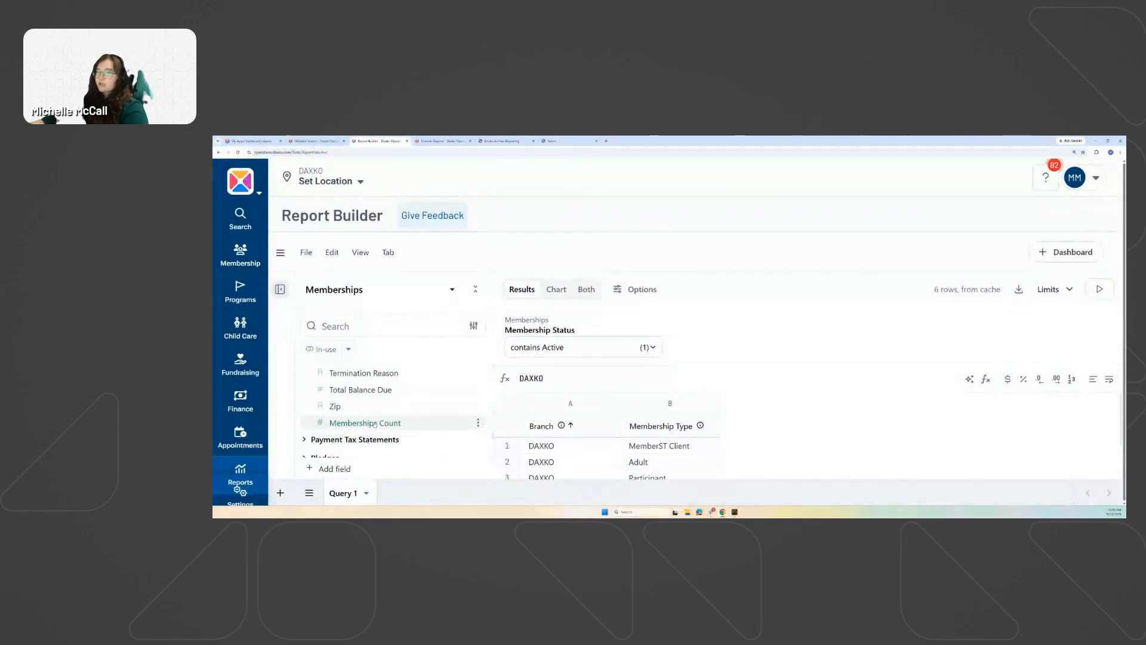
{"action": "left_click", "coordinate": [416, 423]}
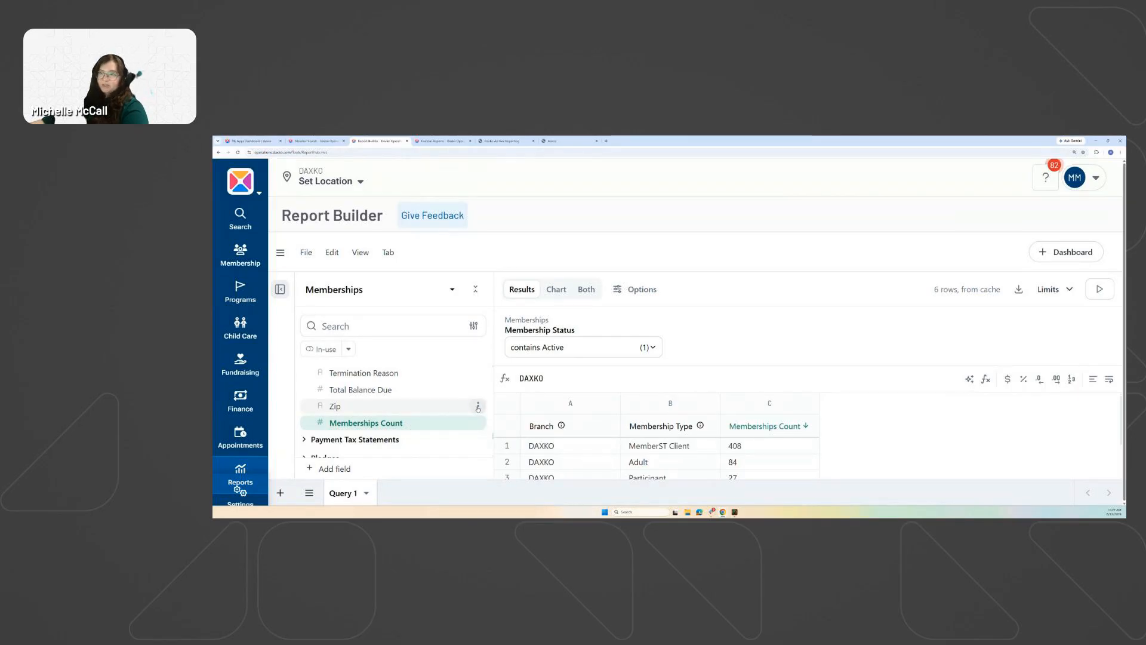
Glance at the Zip field options, then show results as a chart of Memberships Count by Branch.
{"action": "left_click", "coordinate": [478, 406]}
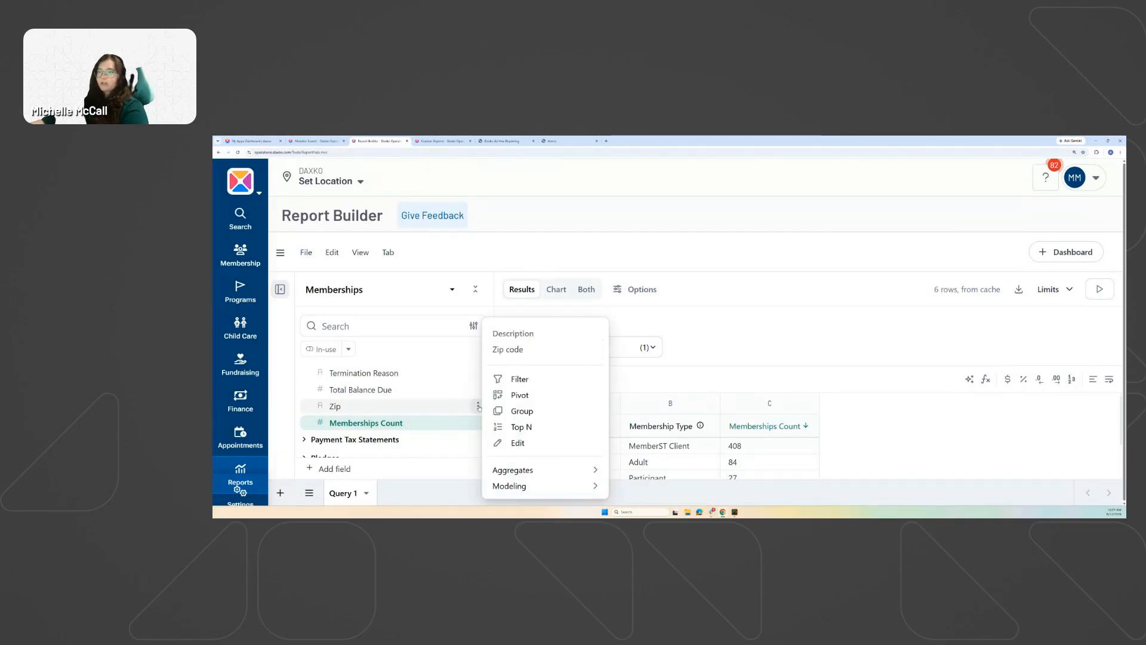
{"action": "mouse_move", "coordinate": [526, 470]}
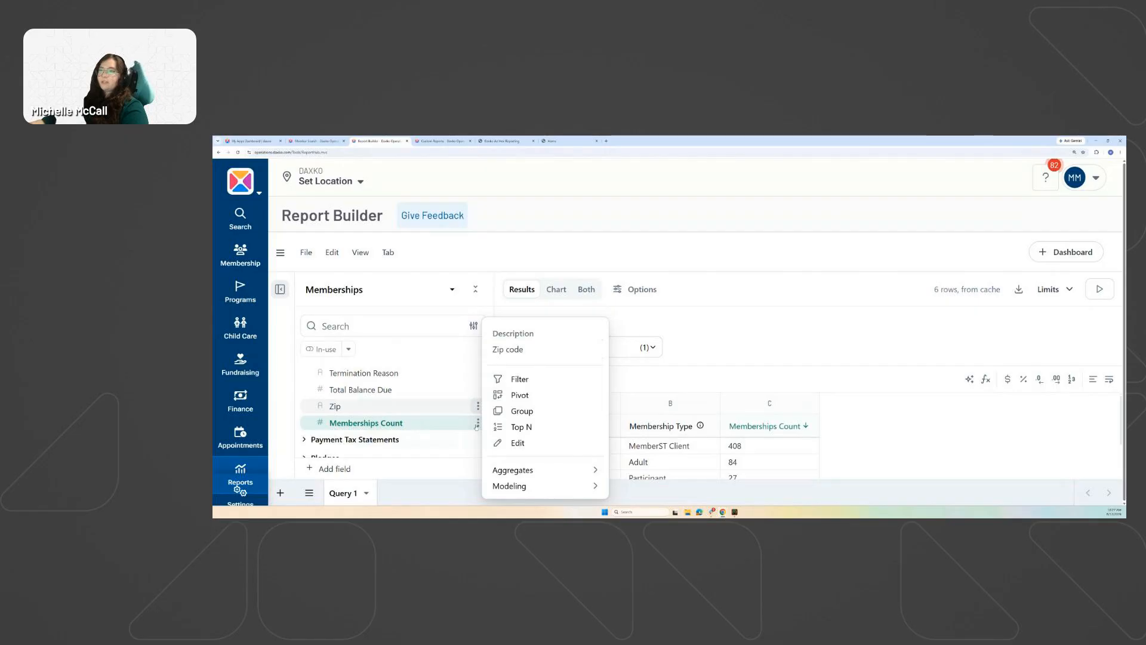
{"action": "left_click", "coordinate": [716, 372]}
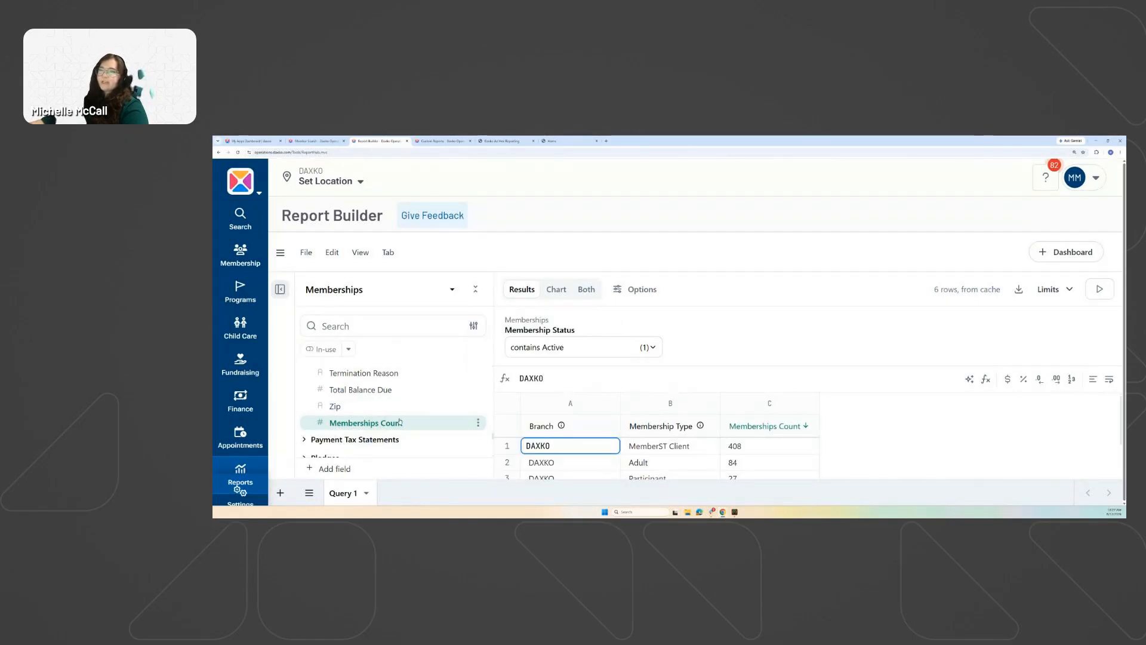
{"action": "left_click", "coordinate": [715, 364]}
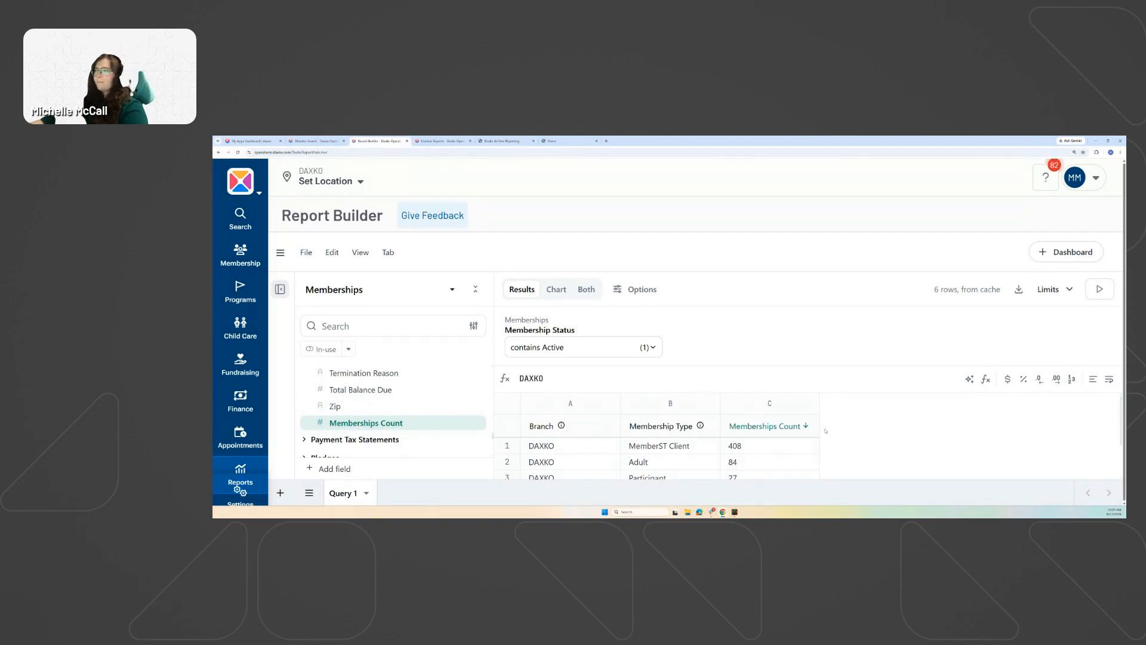
{"action": "scroll", "coordinate": [806, 456], "scroll_direction": "down", "scroll_amount": 2}
{"action": "scroll", "coordinate": [795, 459], "scroll_direction": "up", "scroll_amount": 2}
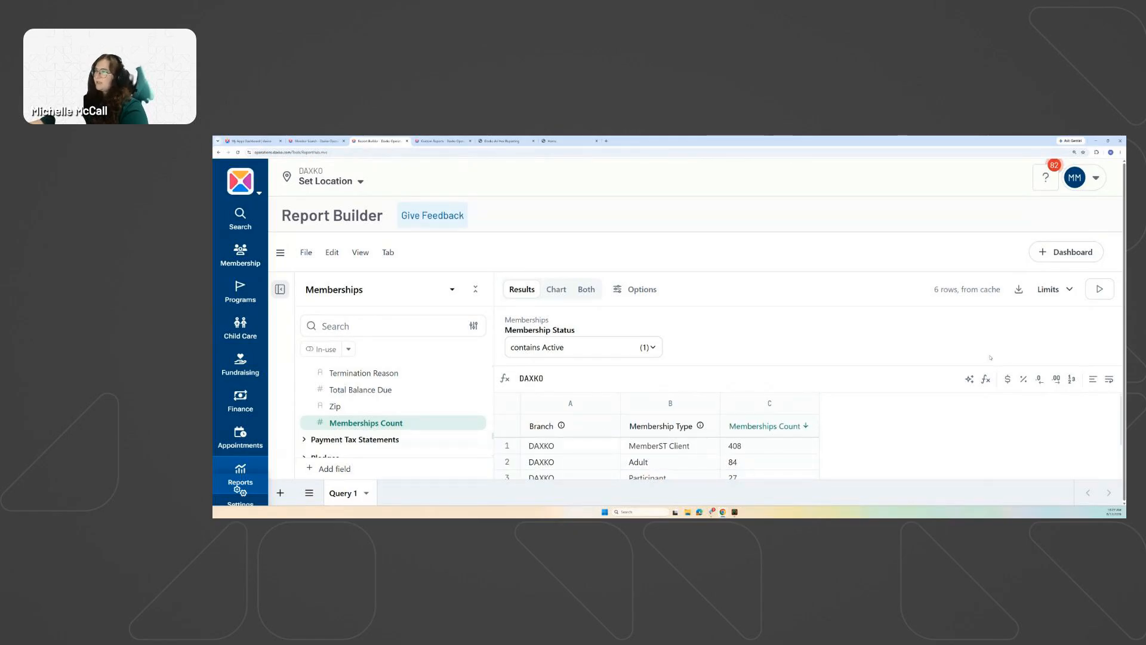
{"action": "left_click", "coordinate": [561, 295]}
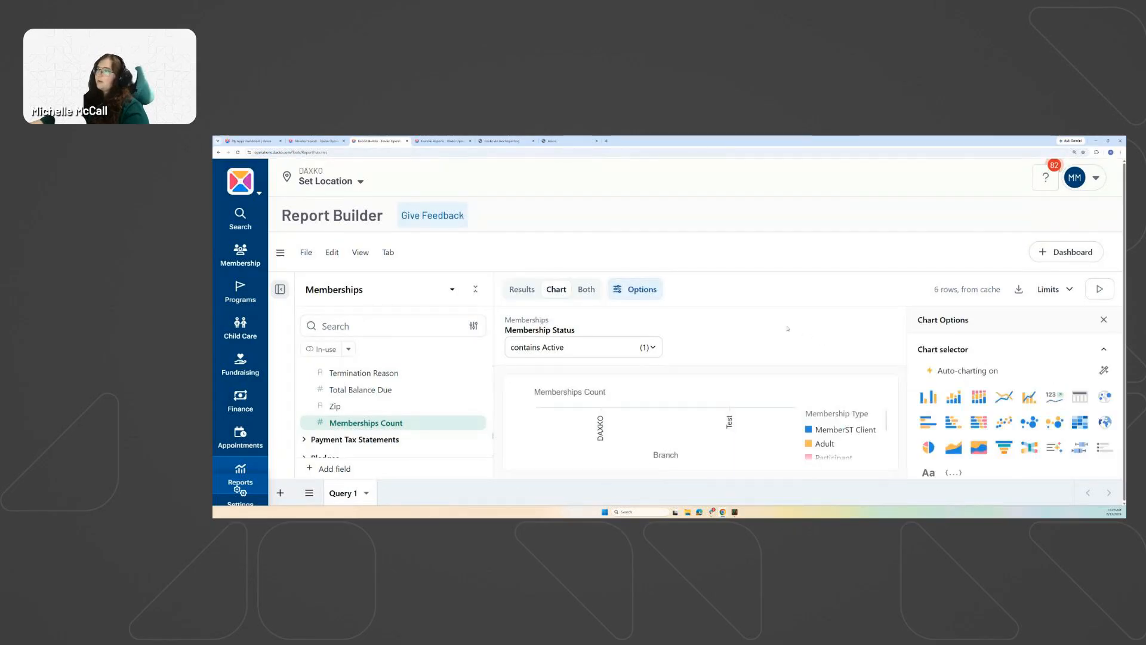
{"action": "key", "text": "ctrl+minus"}
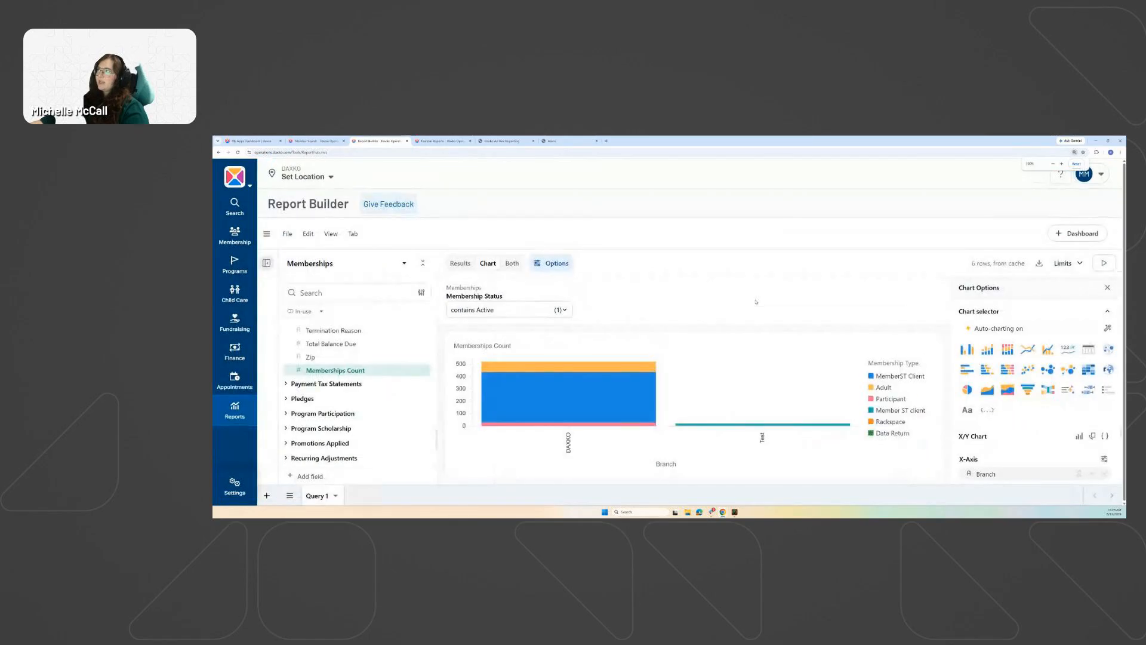
{"action": "key", "text": "ctrl+plus"}
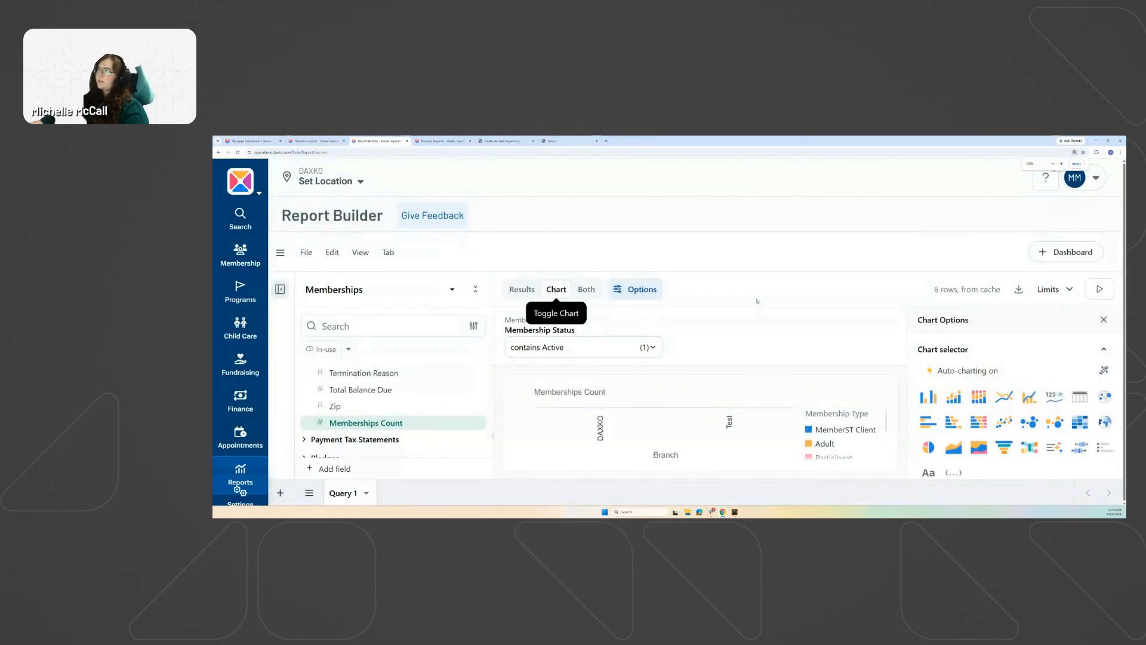
{"action": "key", "text": "ctrl+minus"}
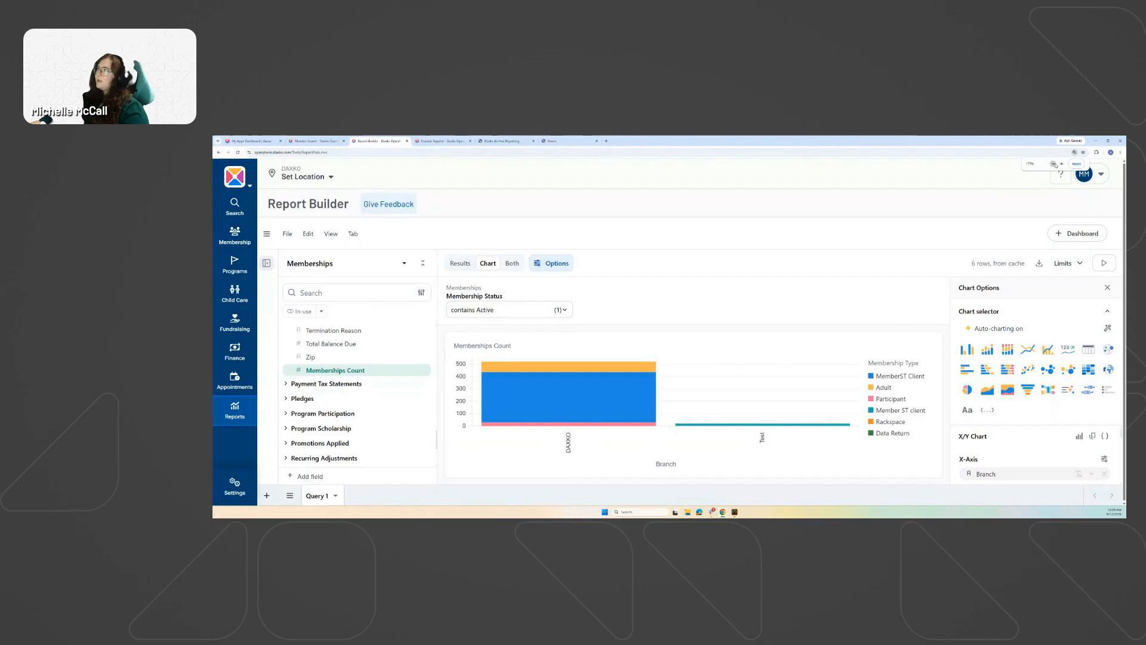
{"action": "left_click", "coordinate": [1054, 164]}
{"action": "left_click", "coordinate": [1062, 165]}
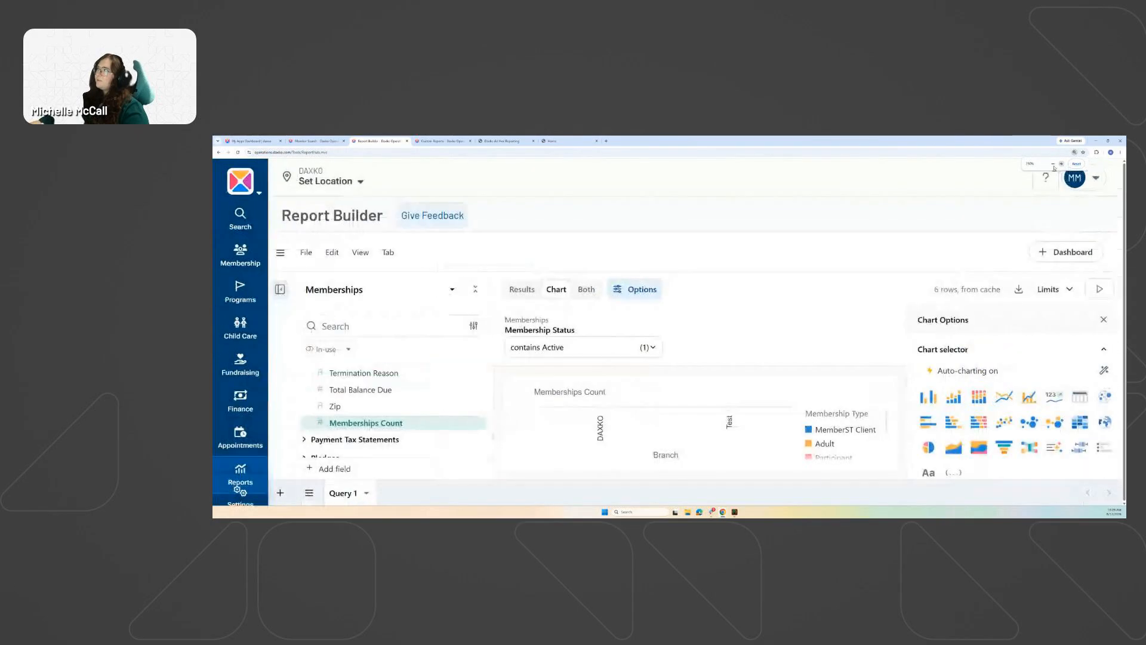
{"action": "left_click", "coordinate": [1053, 163]}
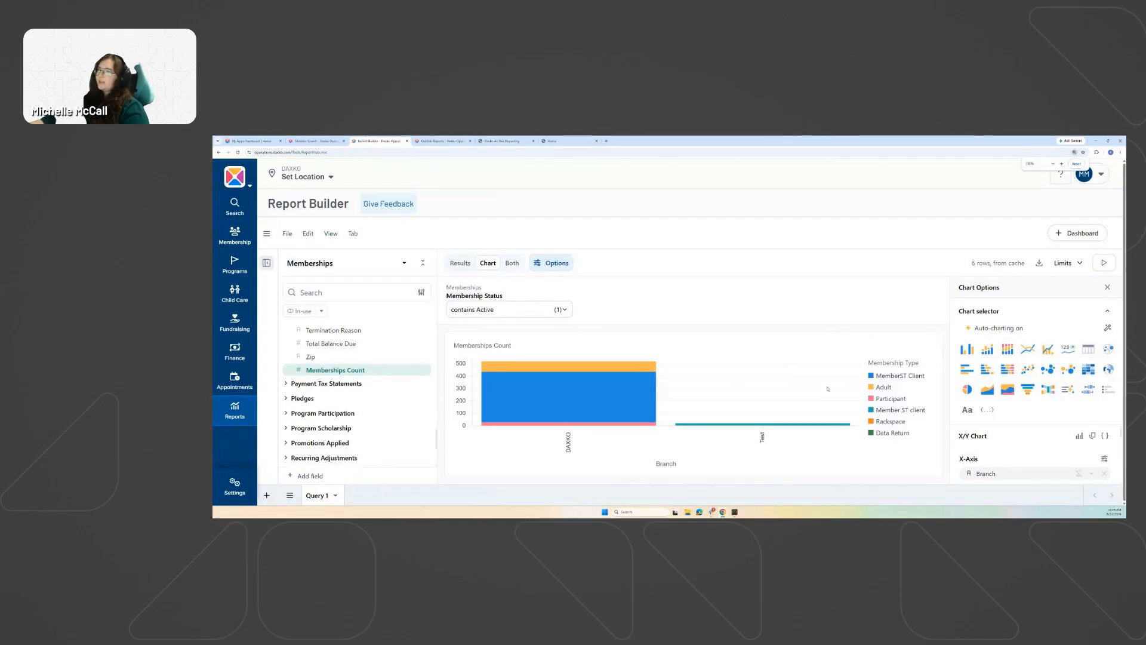
{"action": "mouse_move", "coordinate": [510, 415]}
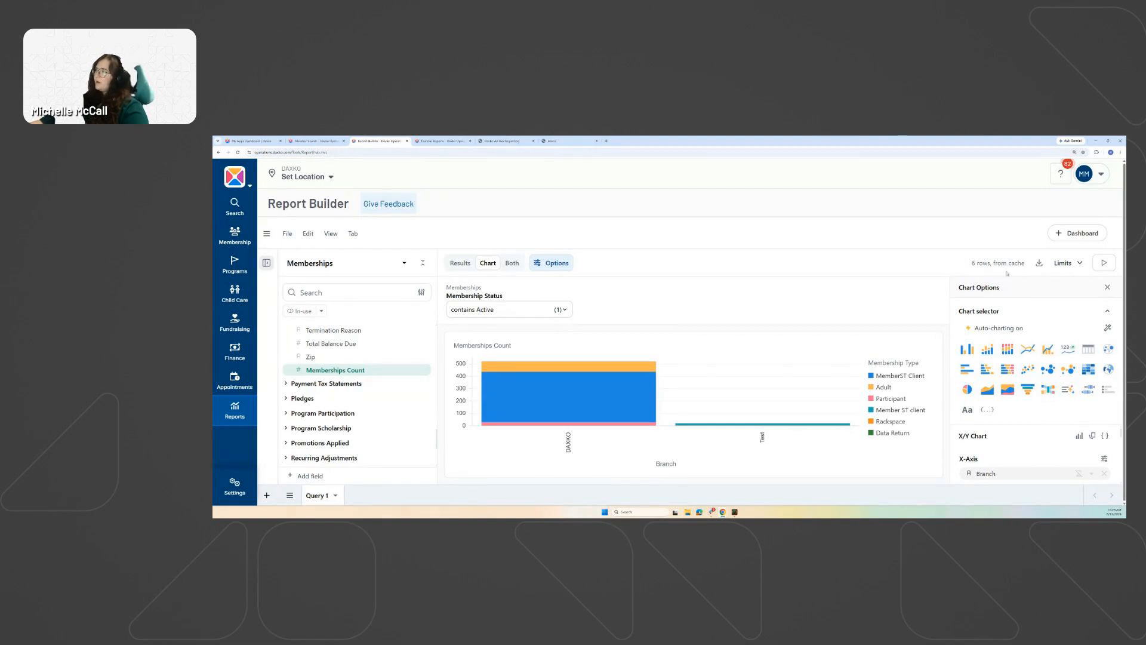
{"action": "key", "text": "ctrl+plus"}
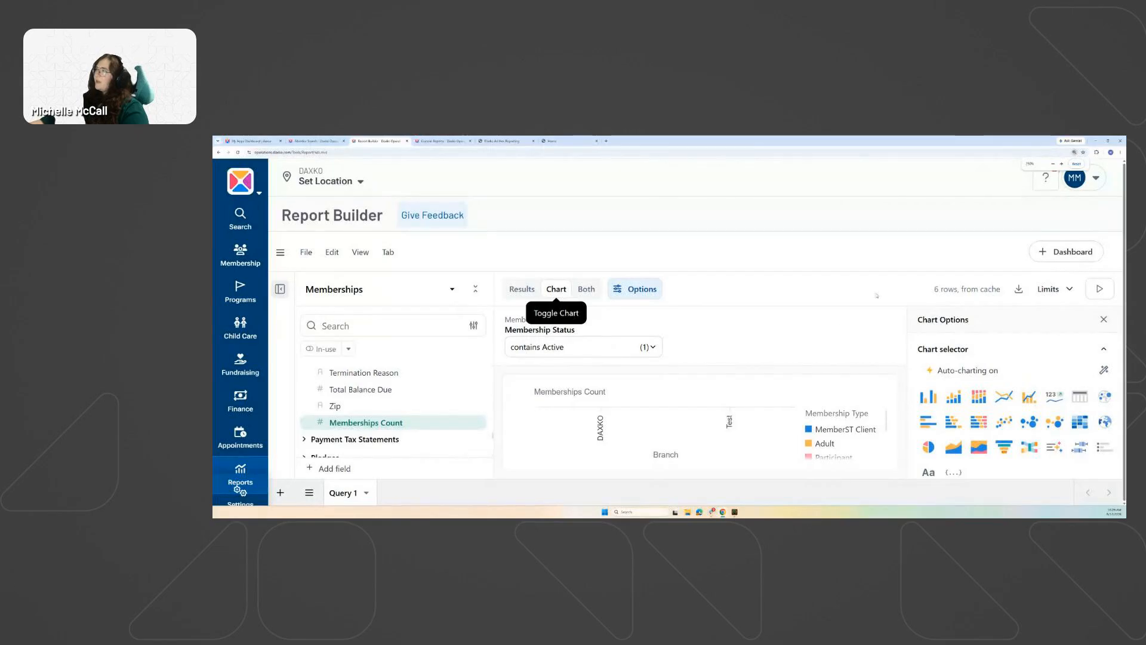
{"action": "mouse_move", "coordinate": [962, 372]}
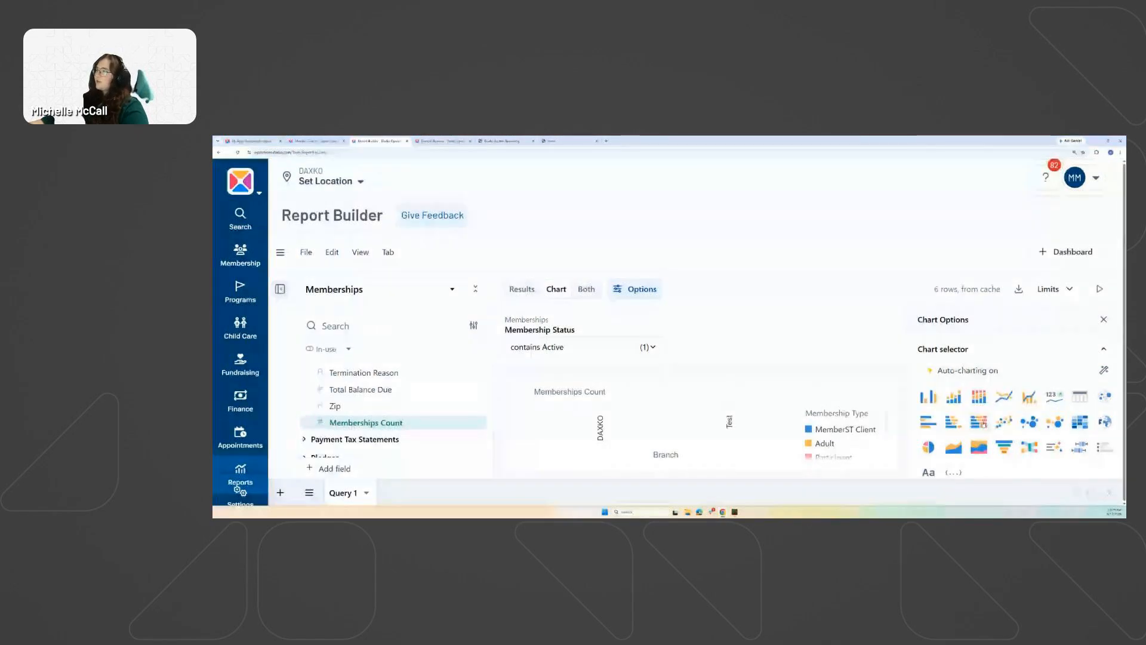
{"action": "left_click", "coordinate": [978, 392]}
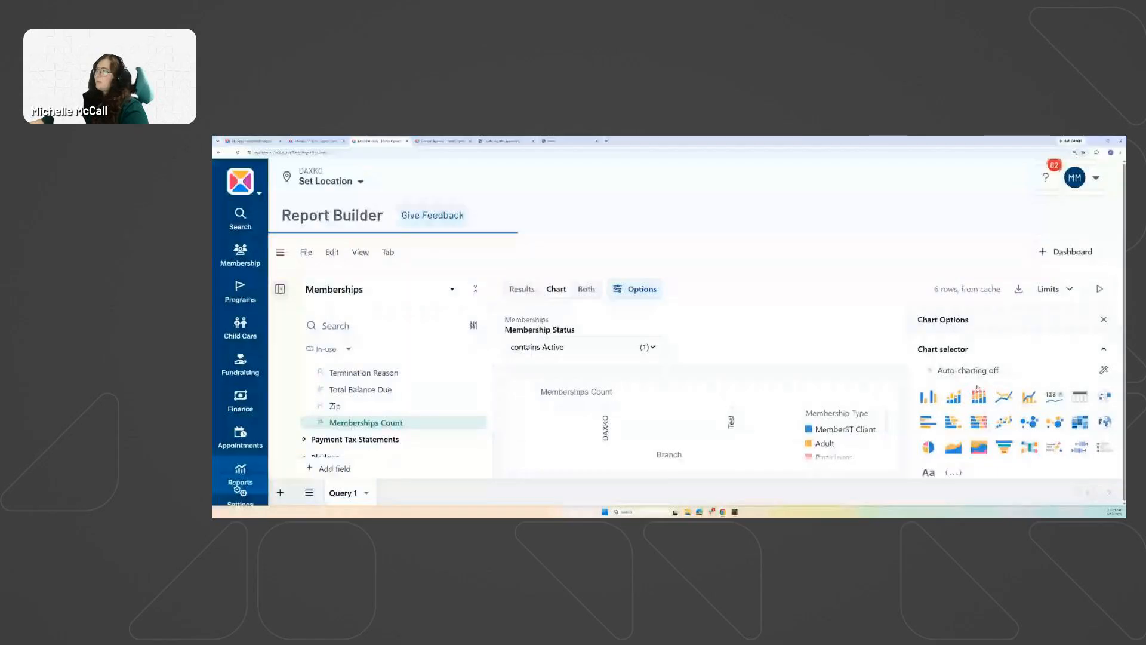
{"action": "left_click", "coordinate": [943, 371]}
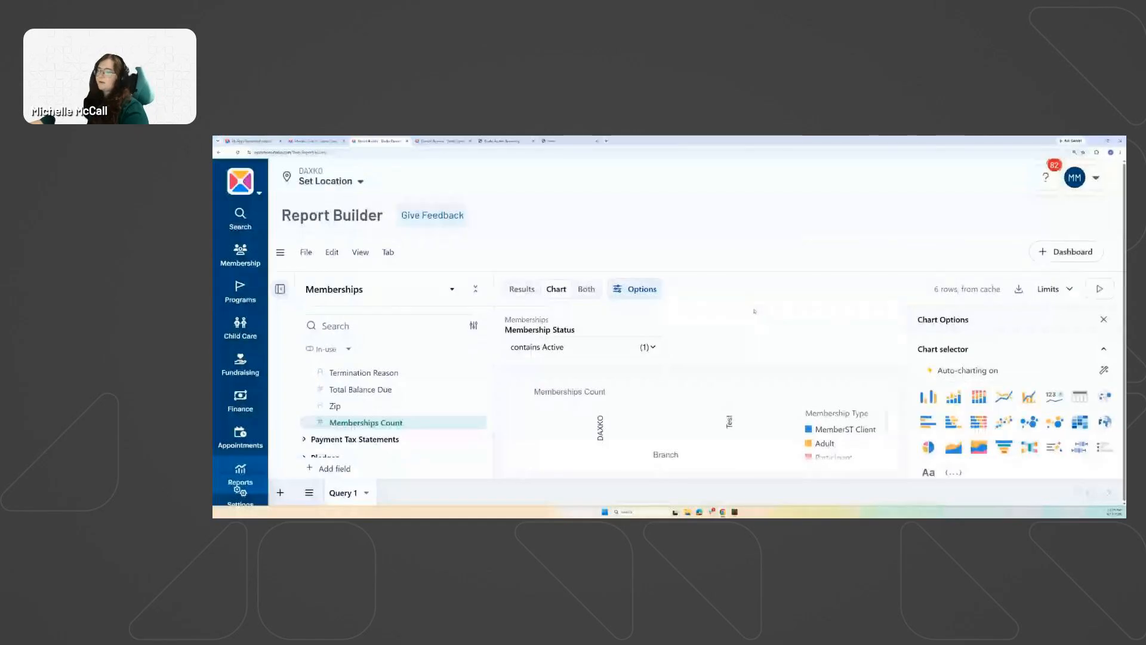
{"action": "left_click_drag", "start_coordinate": [755, 311], "coordinate": [756, 289]}
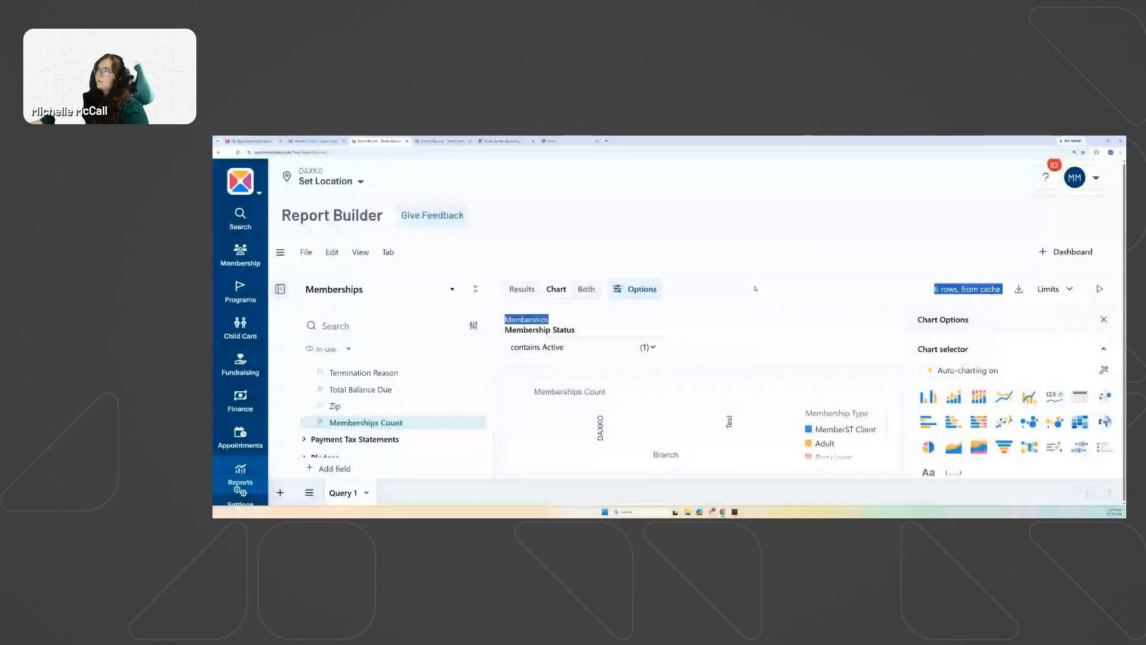
{"action": "left_click", "coordinate": [828, 363]}
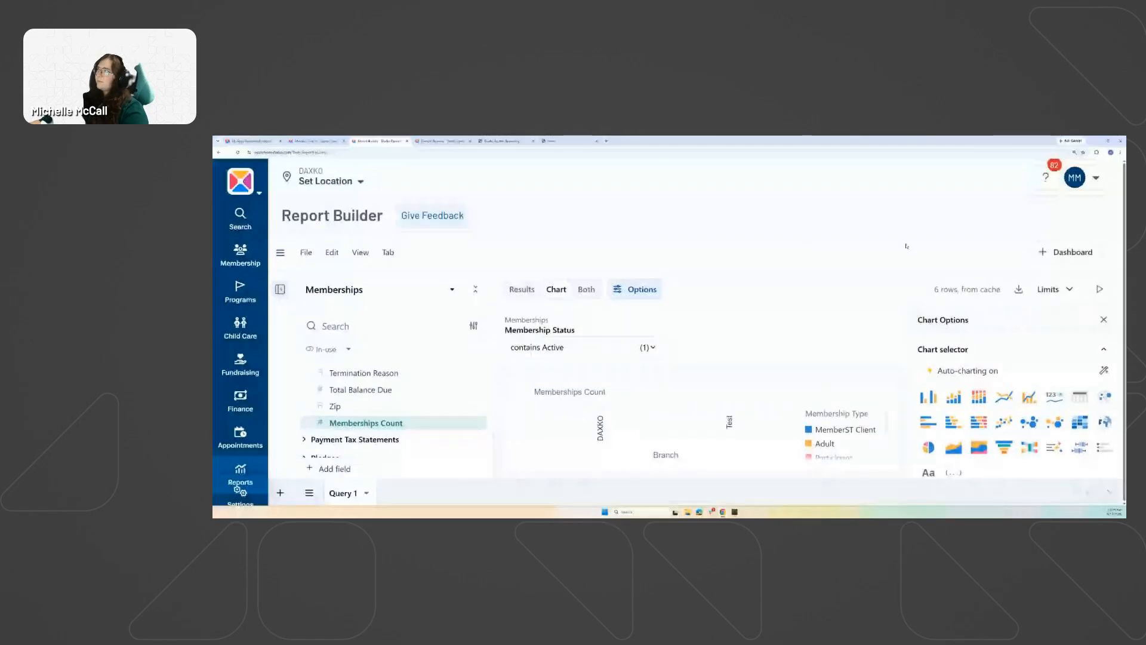
{"action": "key", "text": "ctrl+minus"}
{"action": "key", "text": "ctrl+minus"}
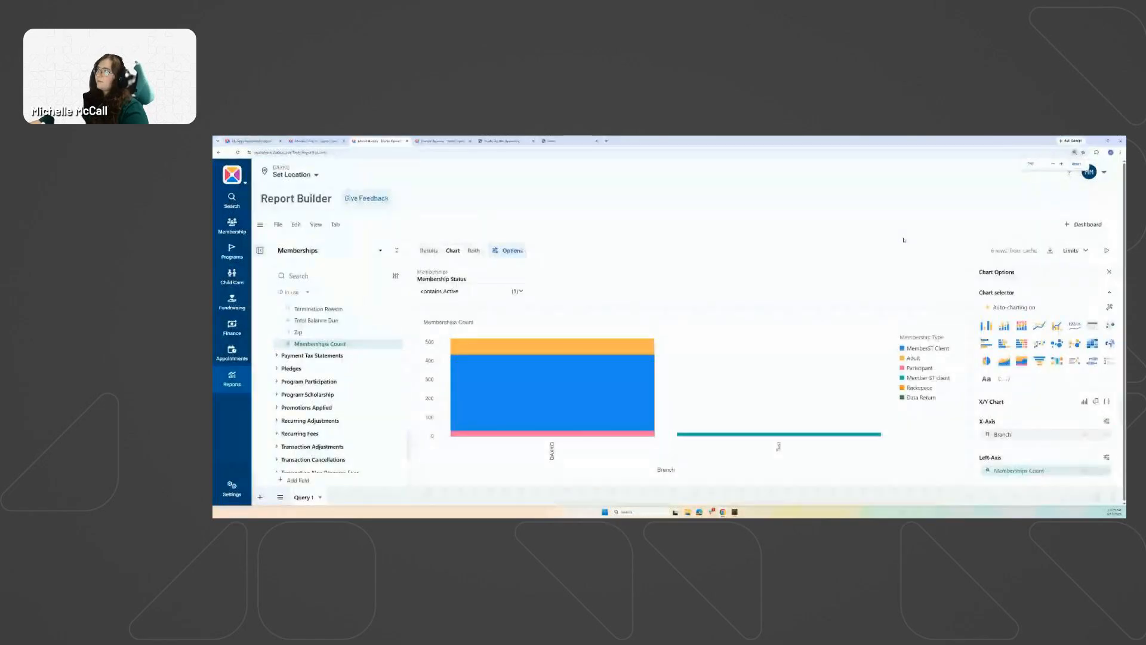
{"action": "key", "text": "ctrl+plus"}
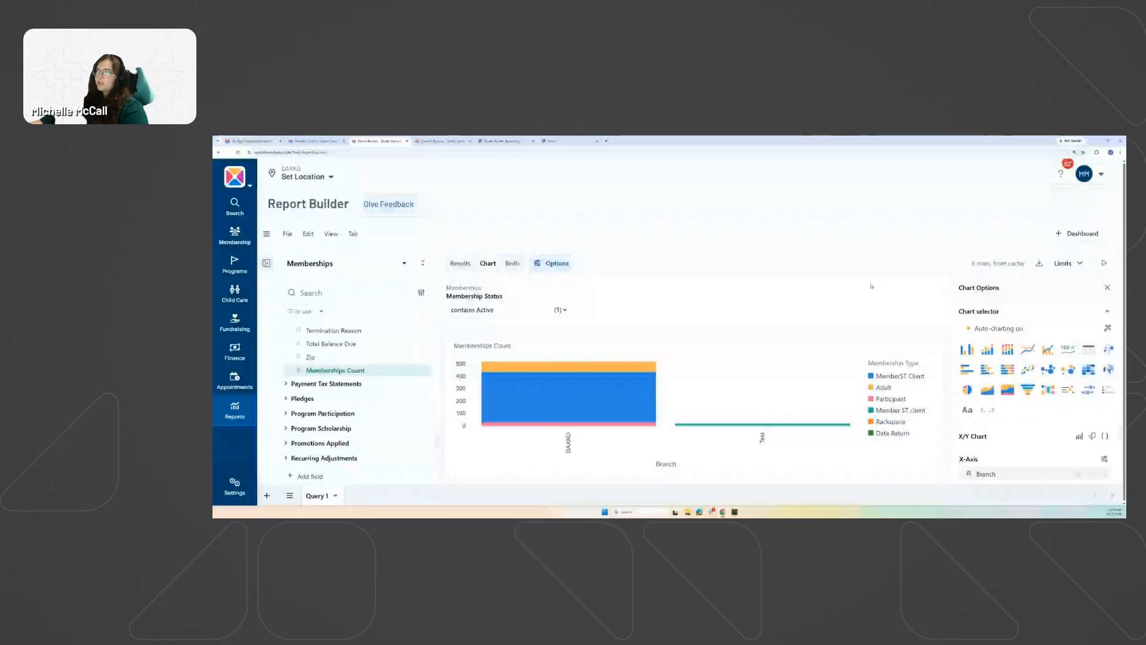
Name the report 'Active Memberships Dashboard', correcting the typo in the name.
{"action": "left_click", "coordinate": [1058, 236]}
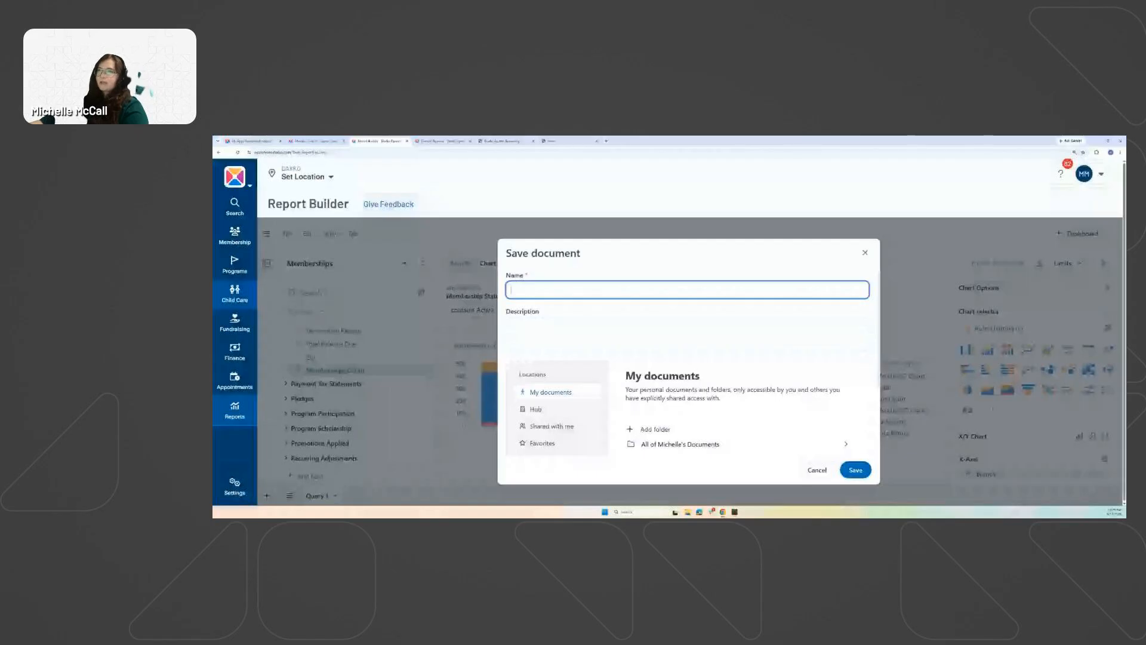
{"action": "type", "text": "A"}
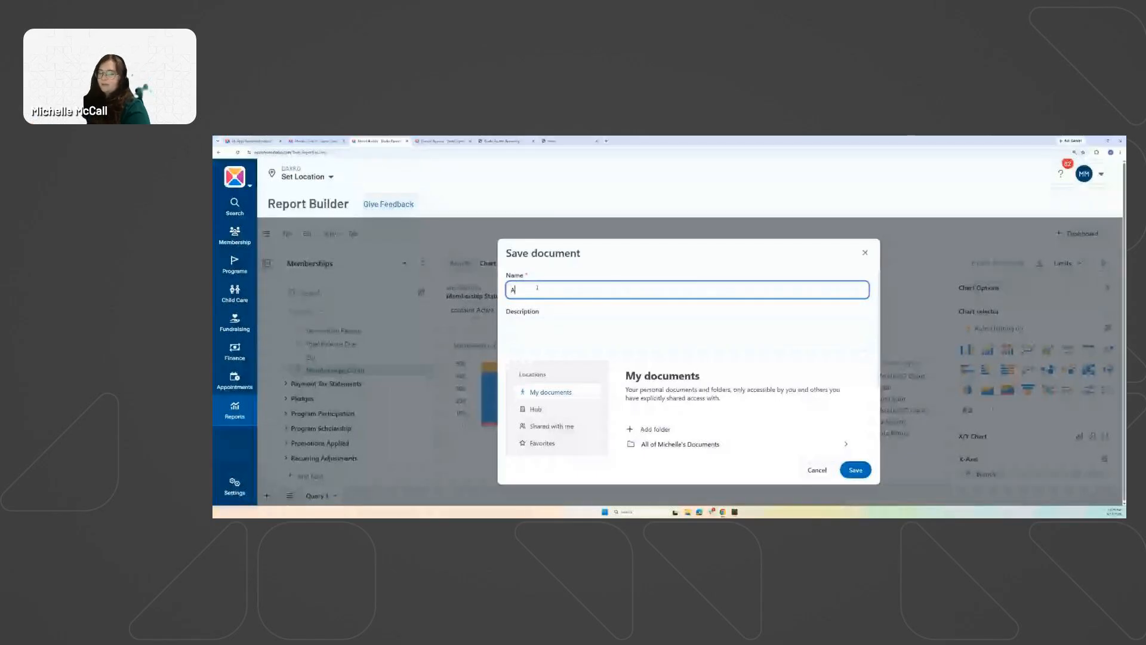
{"action": "type", "text": "cti"}
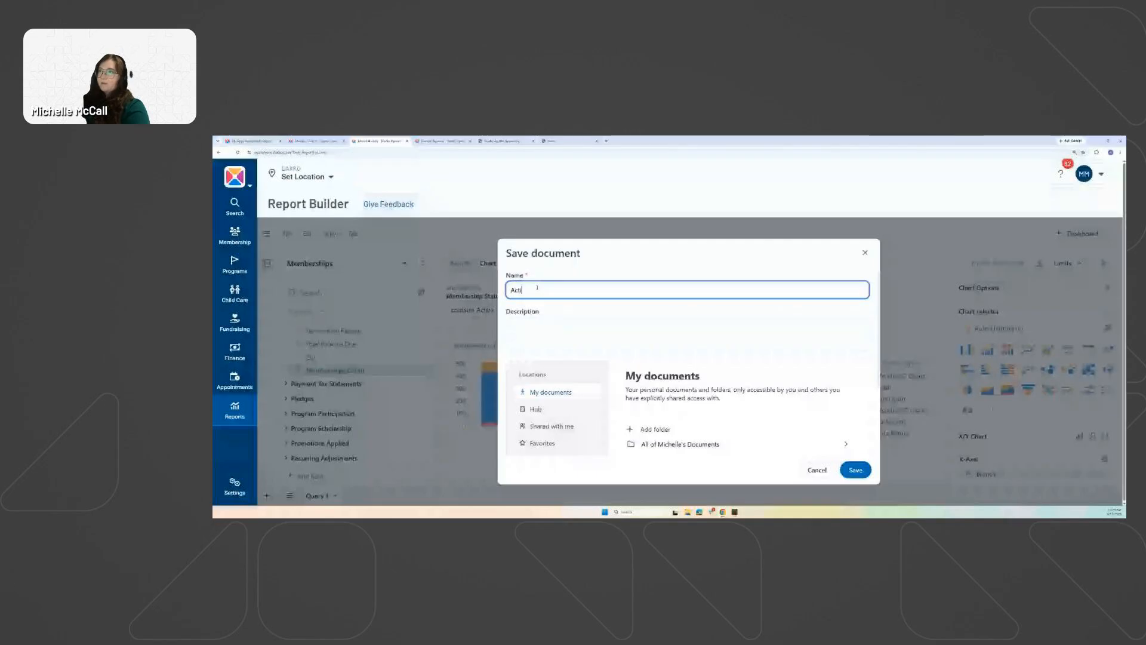
{"action": "type", "text": "ve Memberships Dashbaoird"}
{"action": "key", "text": "BackSpace"}
{"action": "key", "text": "BackSpace"}
{"action": "key", "text": "BackSpace"}
{"action": "key", "text": "BackSpace"}
{"action": "key", "text": "BackSpace"}
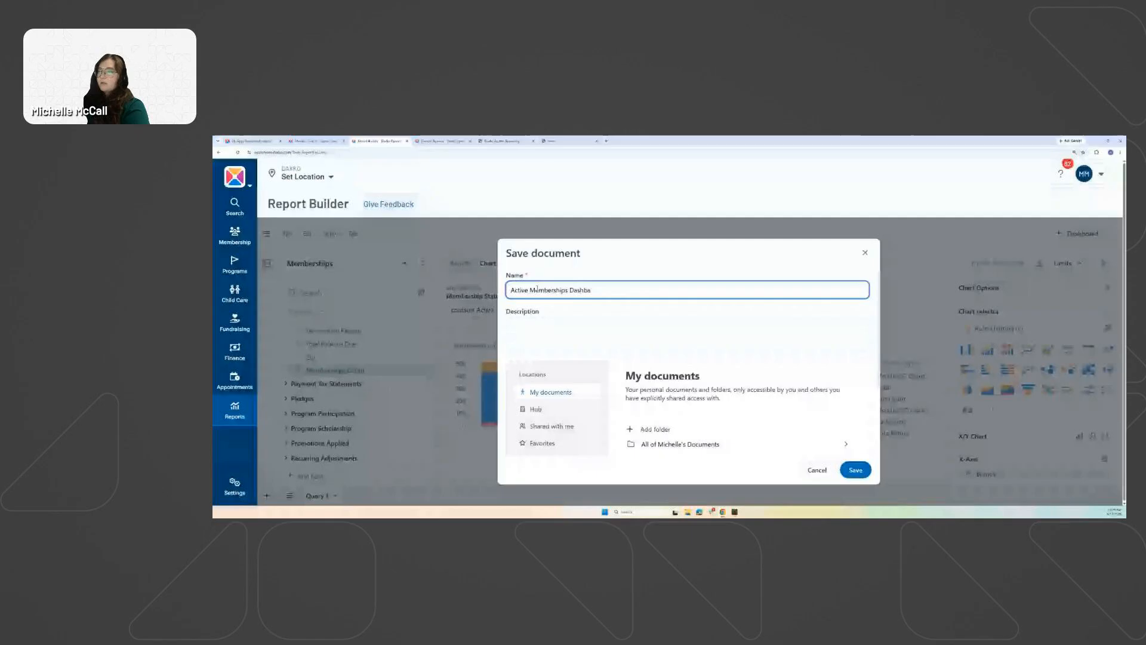
{"action": "type", "text": "oard"}
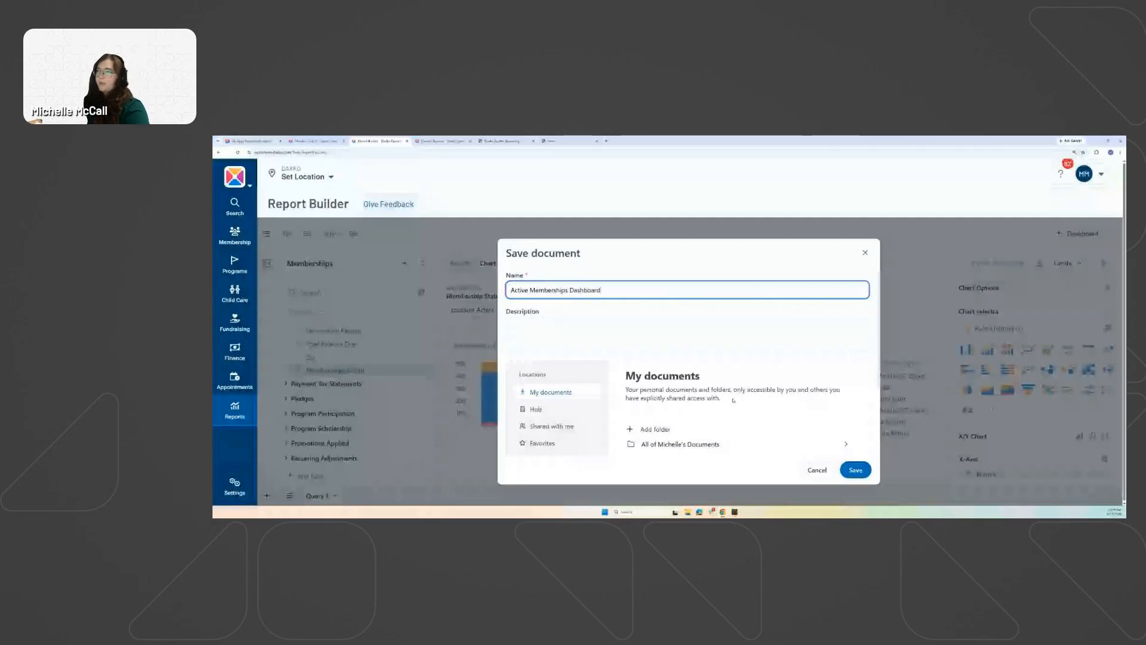
{"action": "key", "text": "Return"}
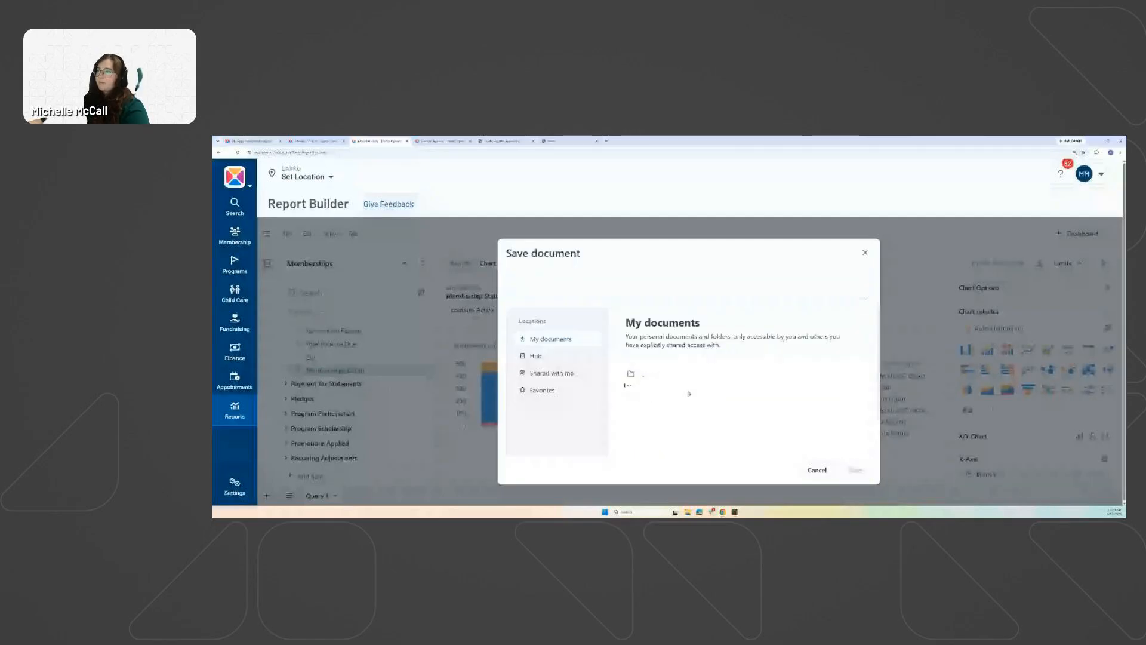
Save it into the Enablement Session folder under My documents.
{"action": "scroll", "coordinate": [670, 418], "scroll_direction": "down", "scroll_amount": 1}
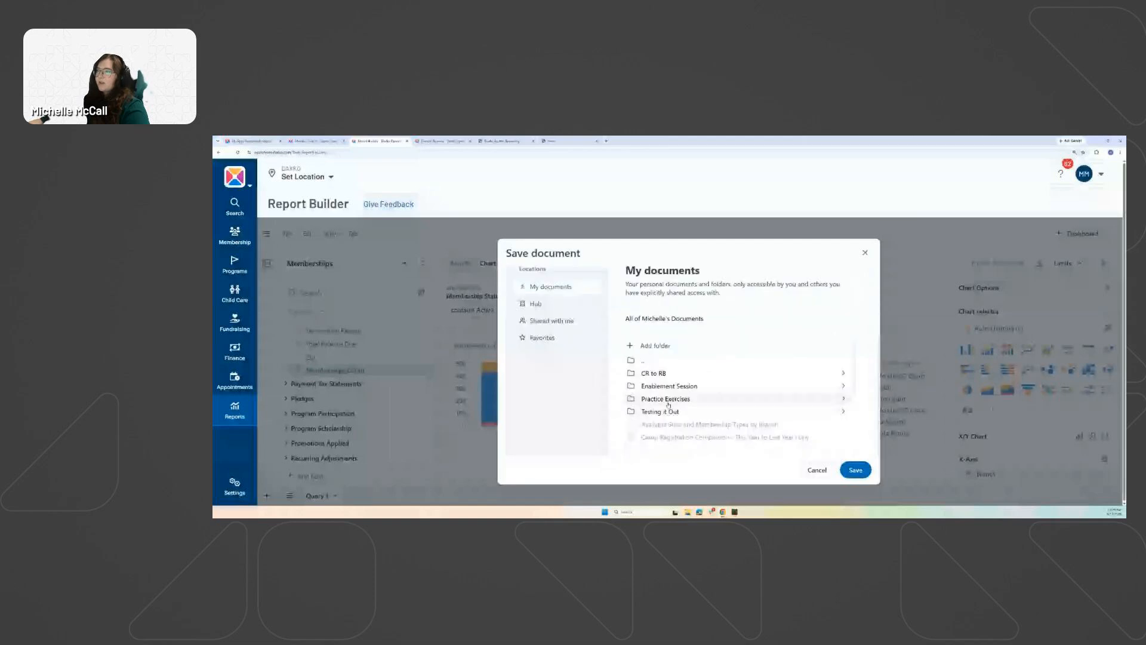
{"action": "left_click", "coordinate": [661, 387]}
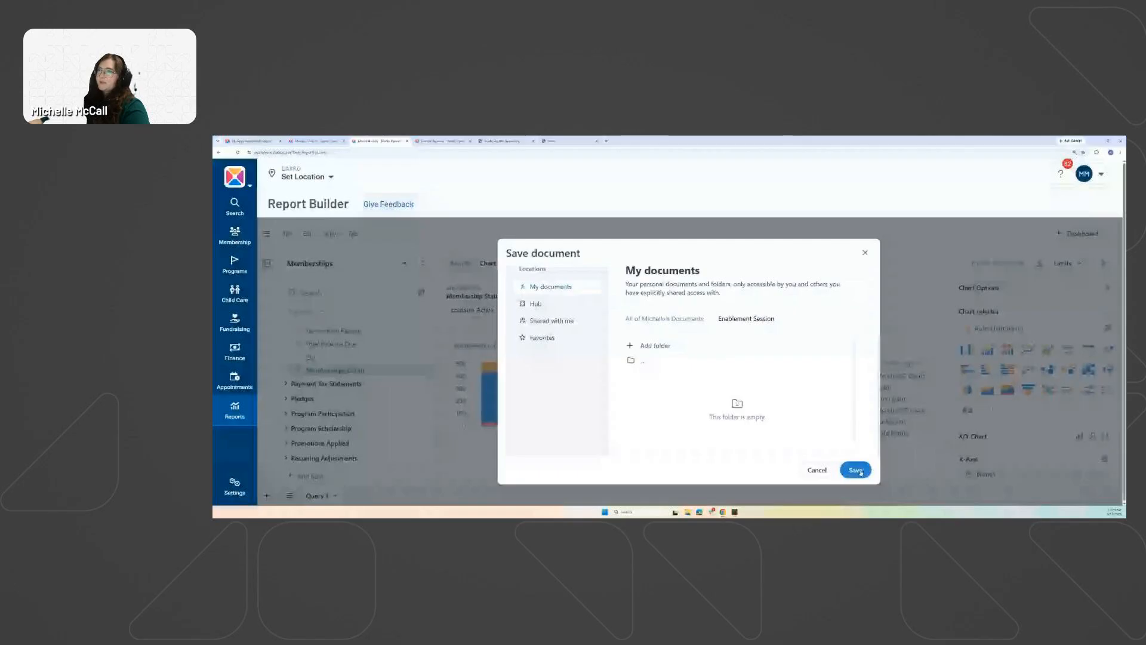
{"action": "left_click", "coordinate": [543, 340]}
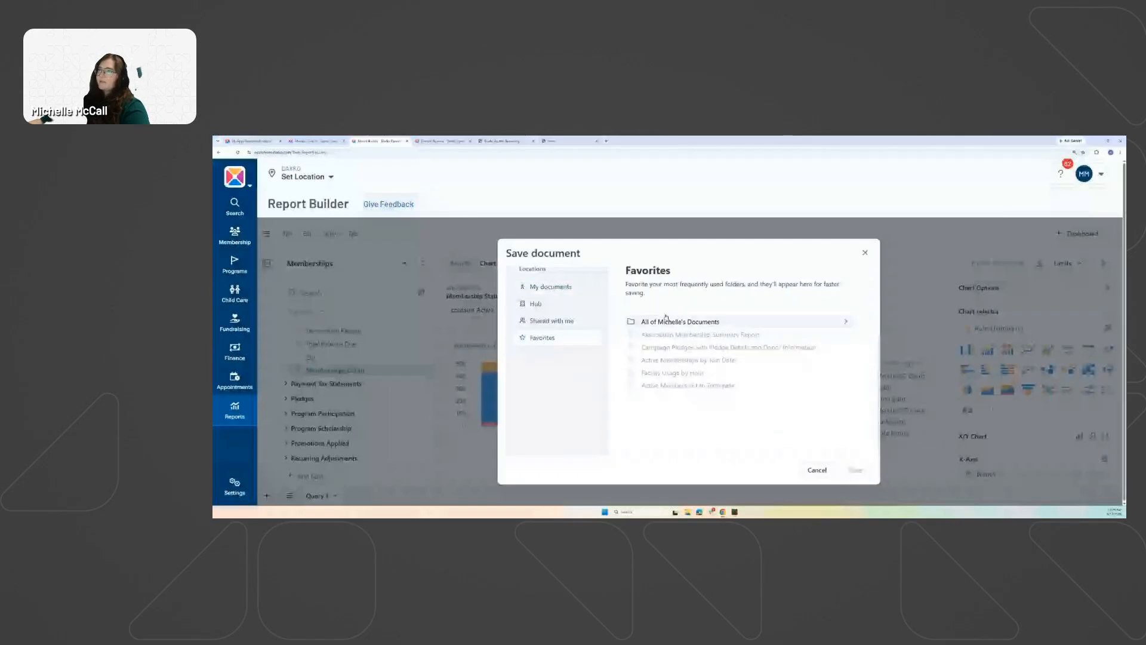
{"action": "left_click", "coordinate": [666, 320]}
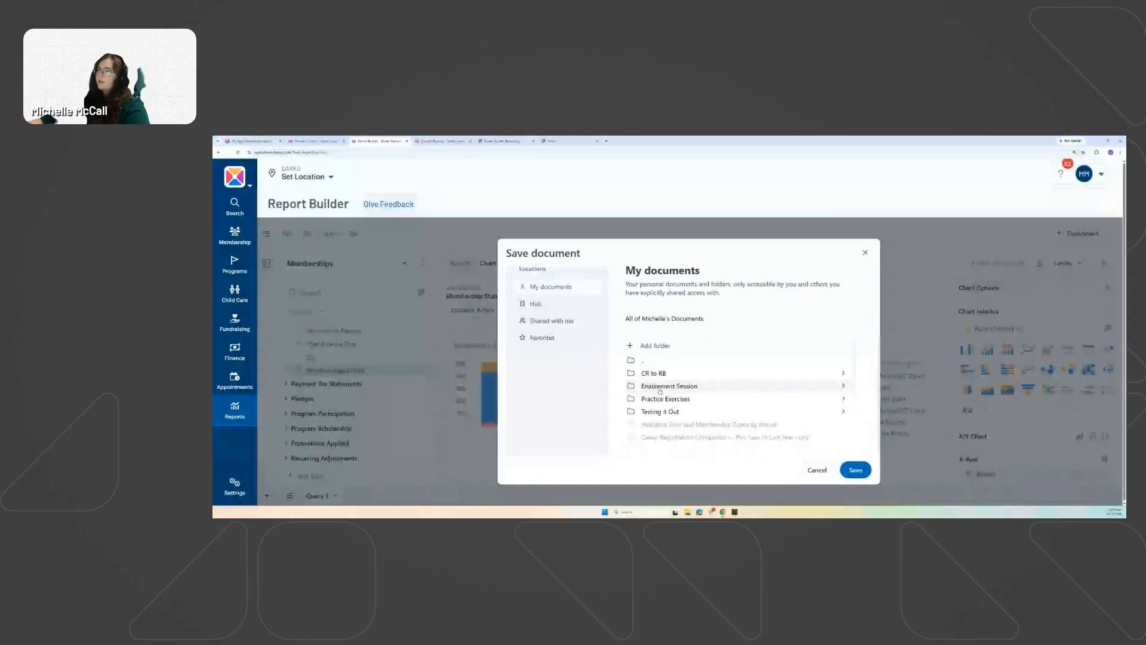
{"action": "left_click", "coordinate": [662, 386]}
{"action": "left_click", "coordinate": [855, 469]}
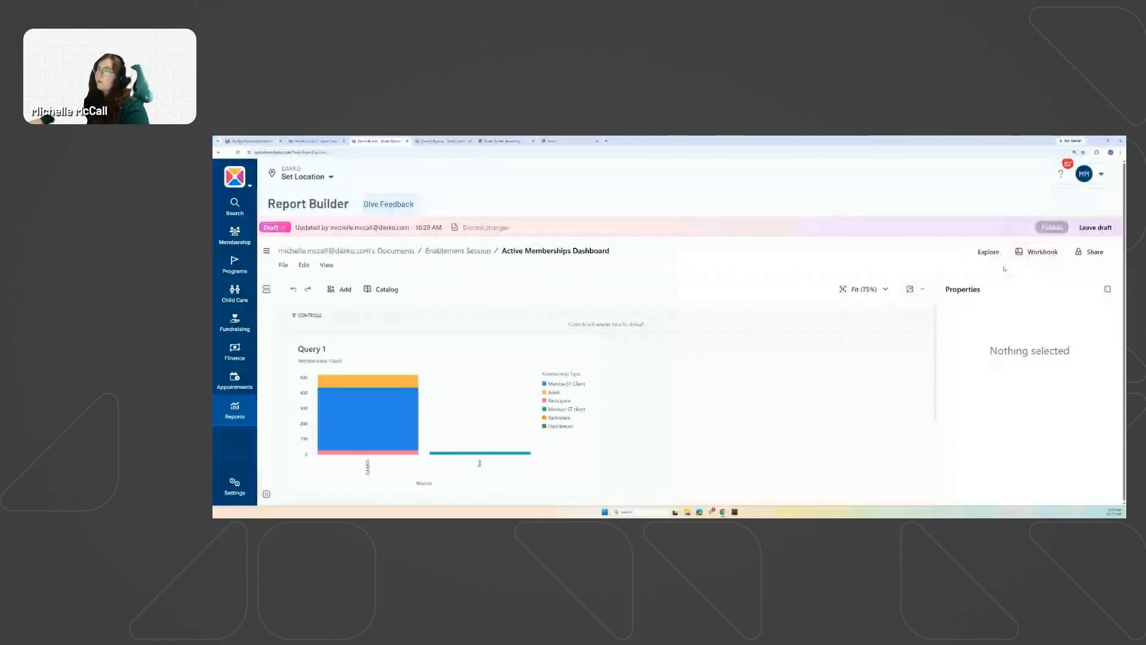
Return to the Query 1 workbook editor and zoom the browser in.
{"action": "left_click", "coordinate": [1036, 254]}
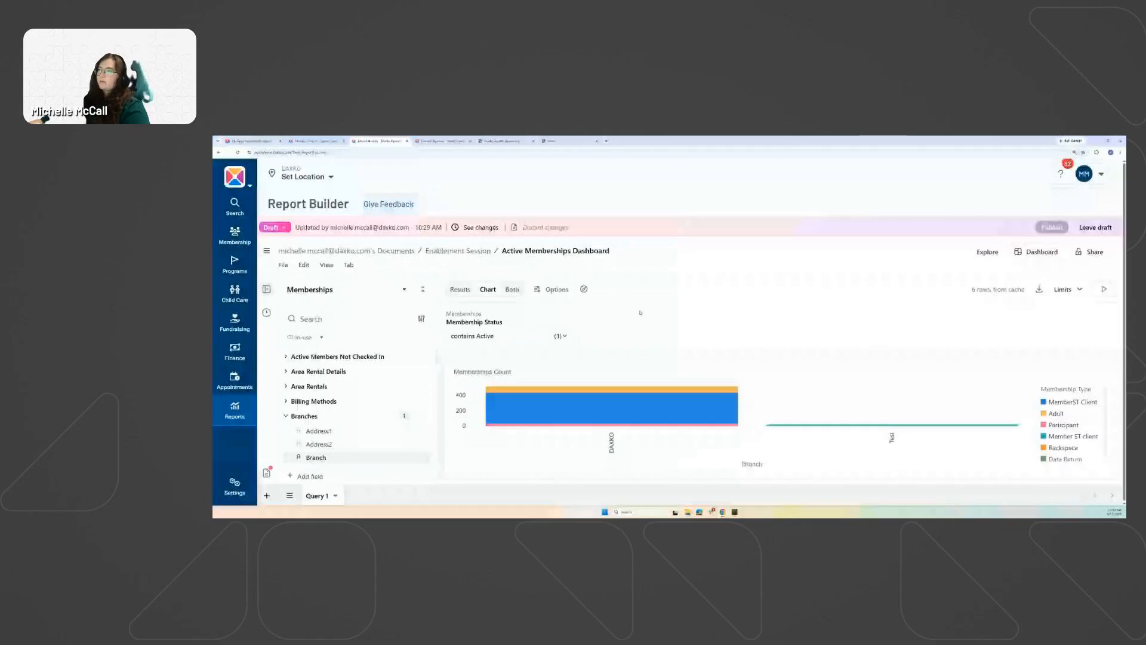
{"action": "key", "text": "ctrl+plus"}
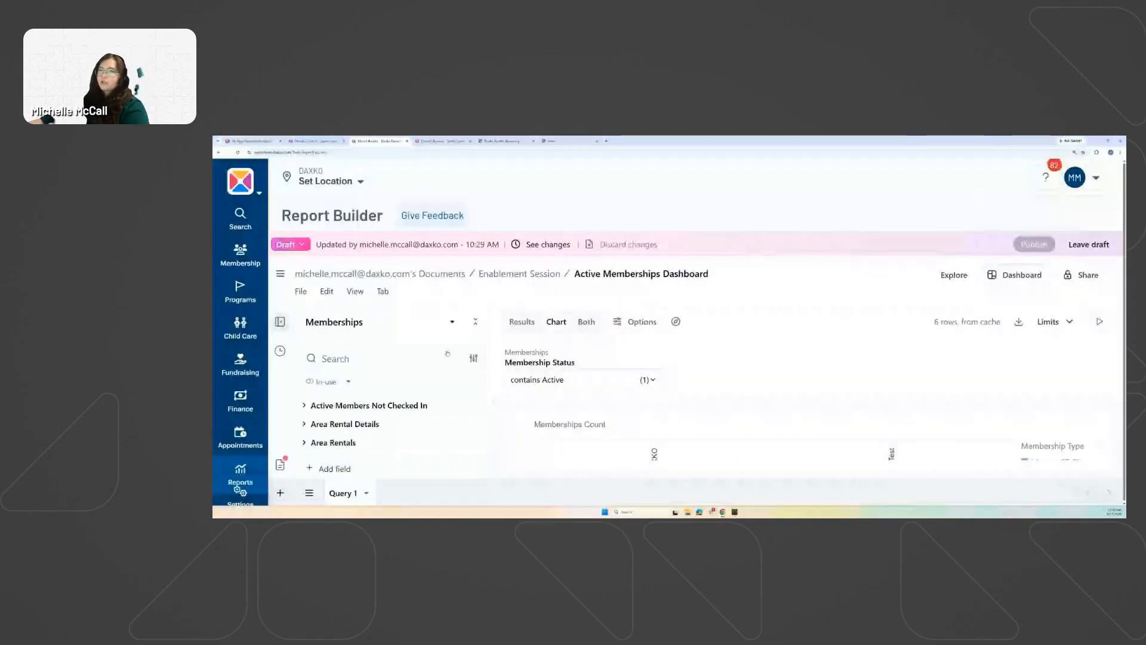
Add Query 2 using the Members topic from the Members starting-point category.
{"action": "left_click", "coordinate": [280, 494]}
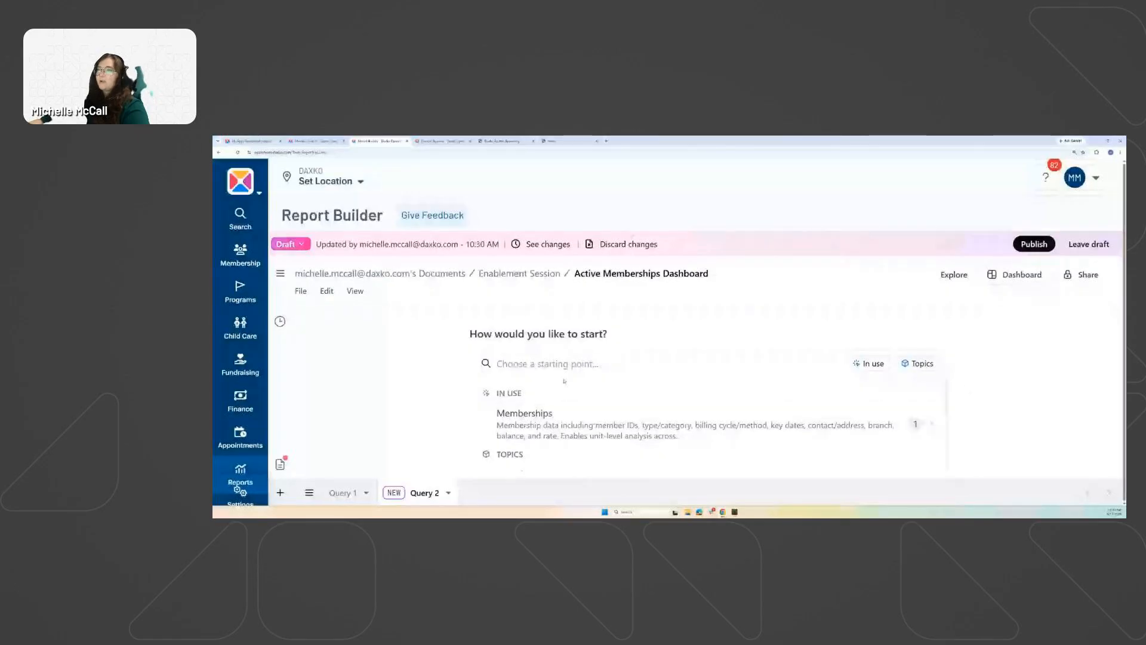
{"action": "scroll", "coordinate": [593, 424], "scroll_direction": "down", "scroll_amount": 3}
{"action": "scroll", "coordinate": [505, 418], "scroll_direction": "down", "scroll_amount": 3}
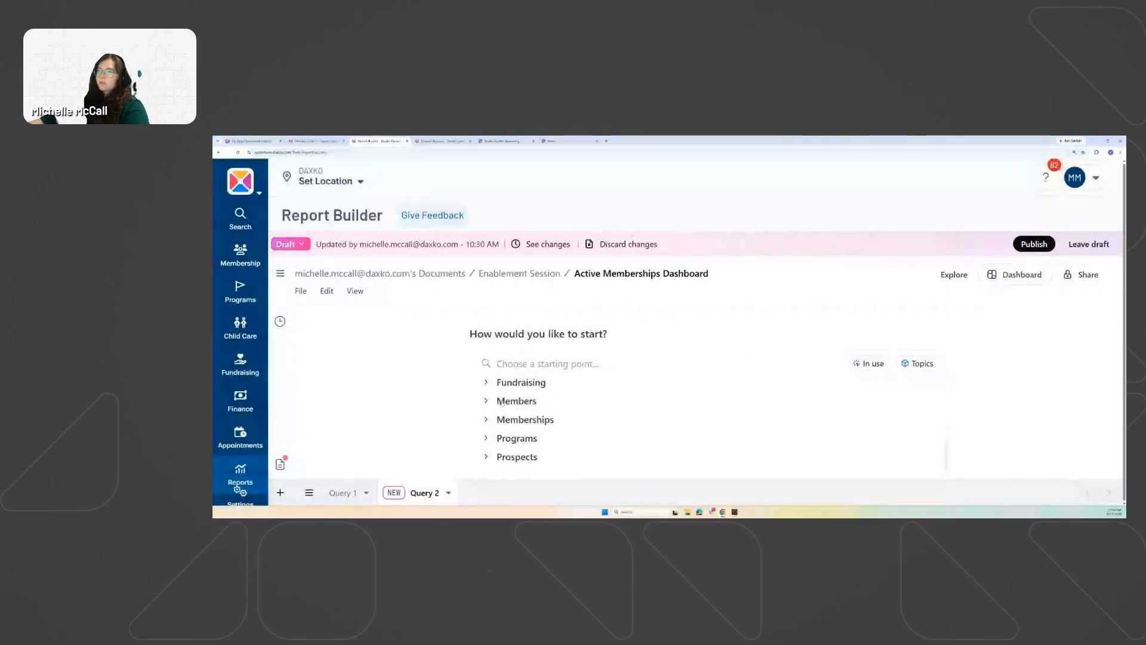
{"action": "left_click", "coordinate": [501, 403]}
{"action": "scroll", "coordinate": [537, 412], "scroll_direction": "down", "scroll_amount": 2}
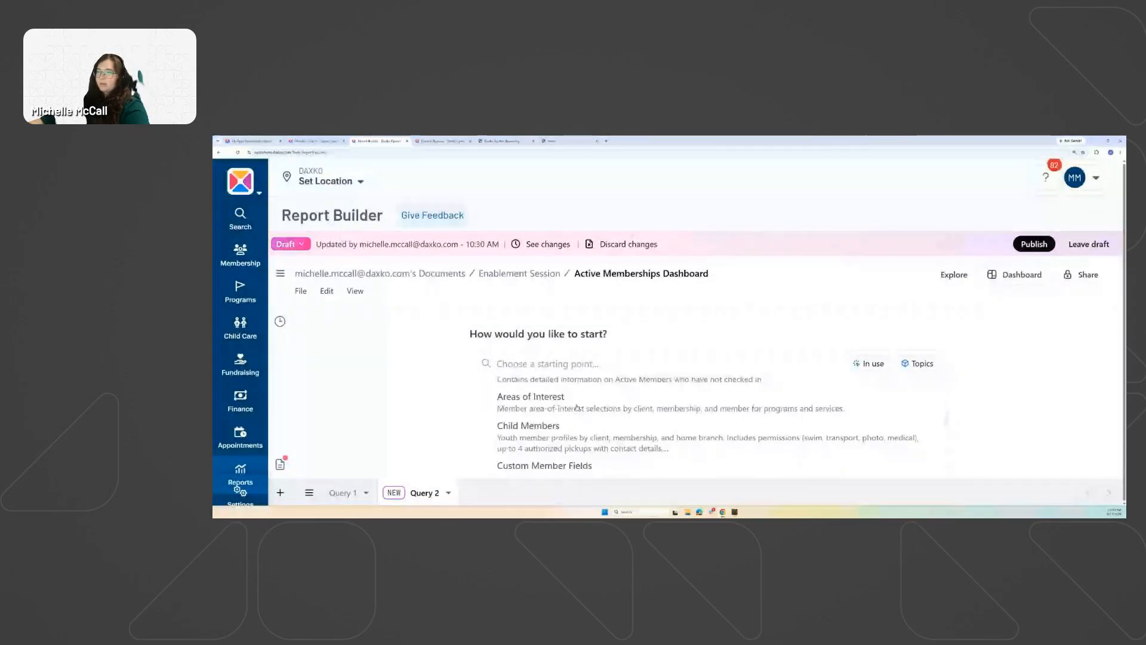
{"action": "scroll", "coordinate": [577, 407], "scroll_direction": "down", "scroll_amount": 4}
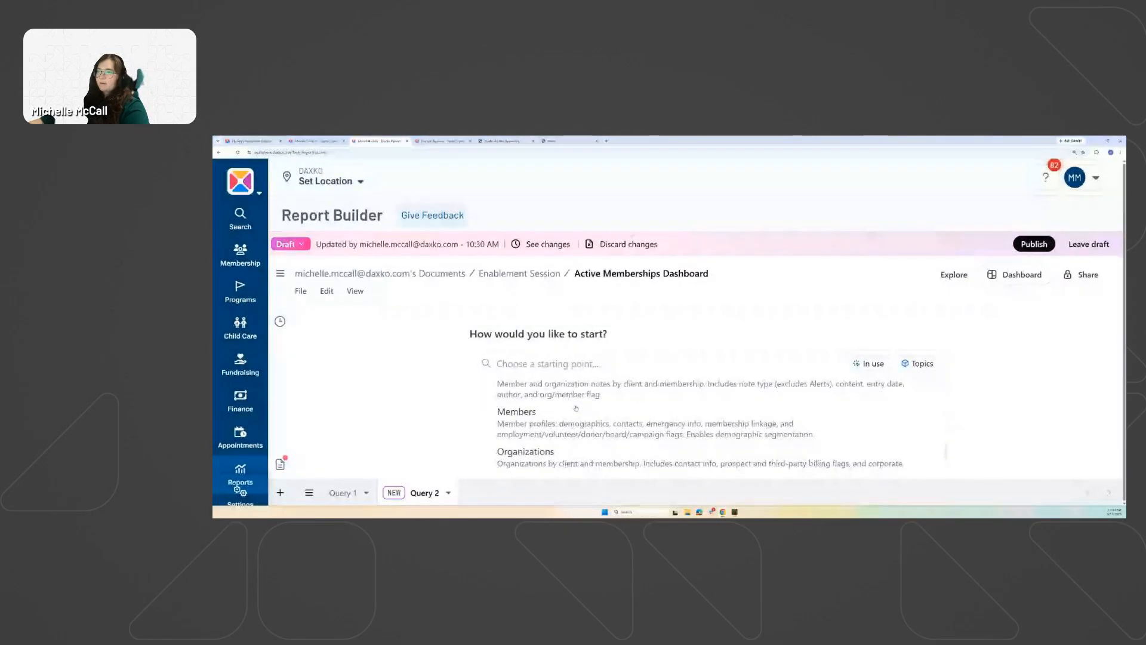
{"action": "left_click", "coordinate": [515, 420]}
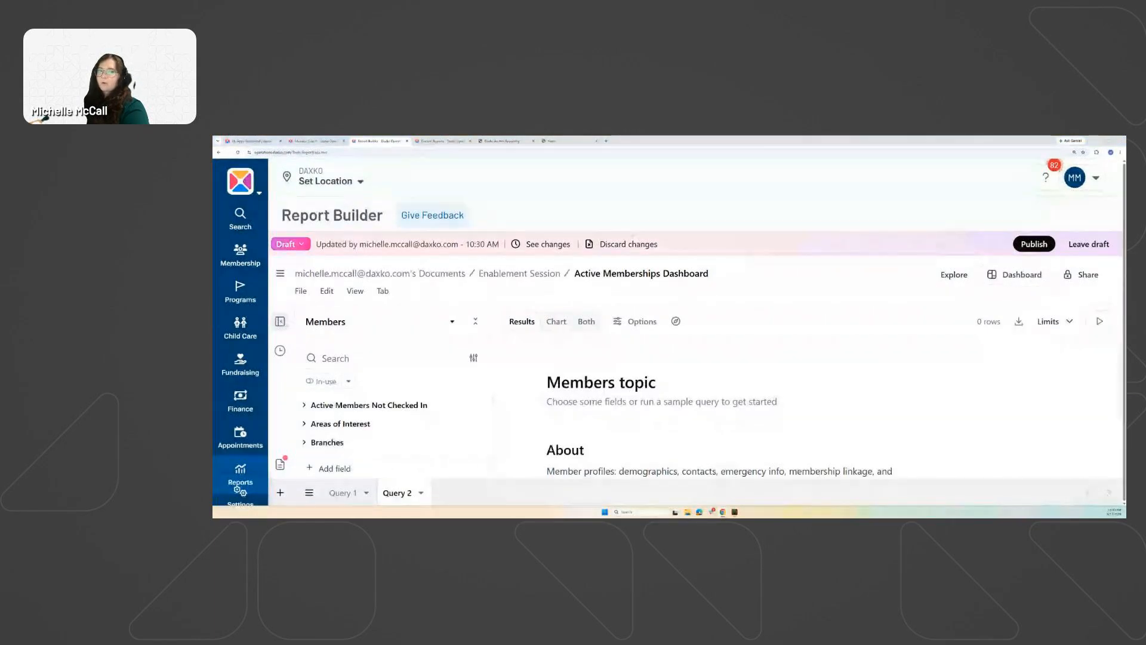
Add First Name from the Members field list to Query 2.
{"action": "scroll", "coordinate": [378, 412], "scroll_direction": "down", "scroll_amount": 5}
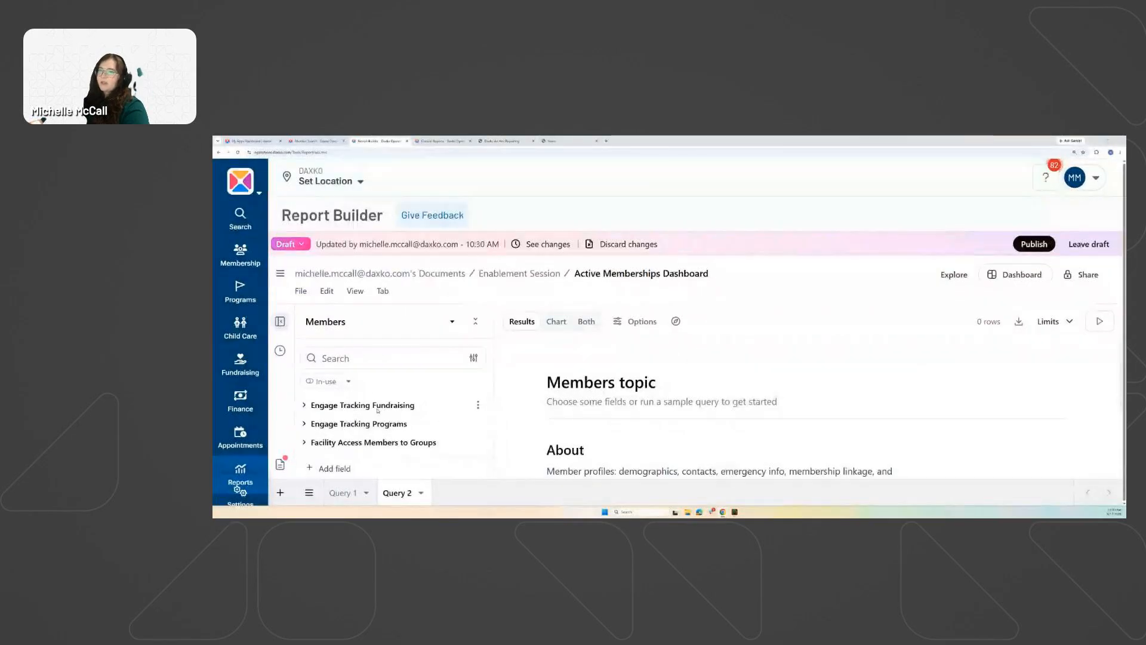
{"action": "scroll", "coordinate": [378, 411], "scroll_direction": "down", "scroll_amount": 2}
{"action": "scroll", "coordinate": [378, 411], "scroll_direction": "down", "scroll_amount": 3}
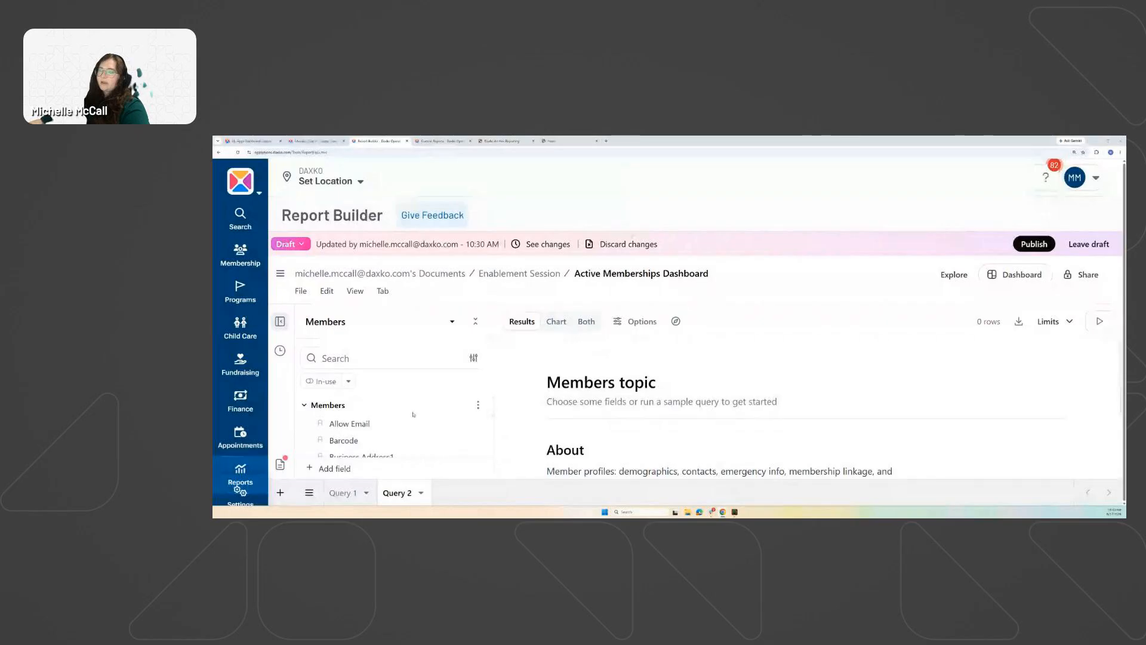
{"action": "scroll", "coordinate": [388, 421], "scroll_direction": "up", "scroll_amount": 3}
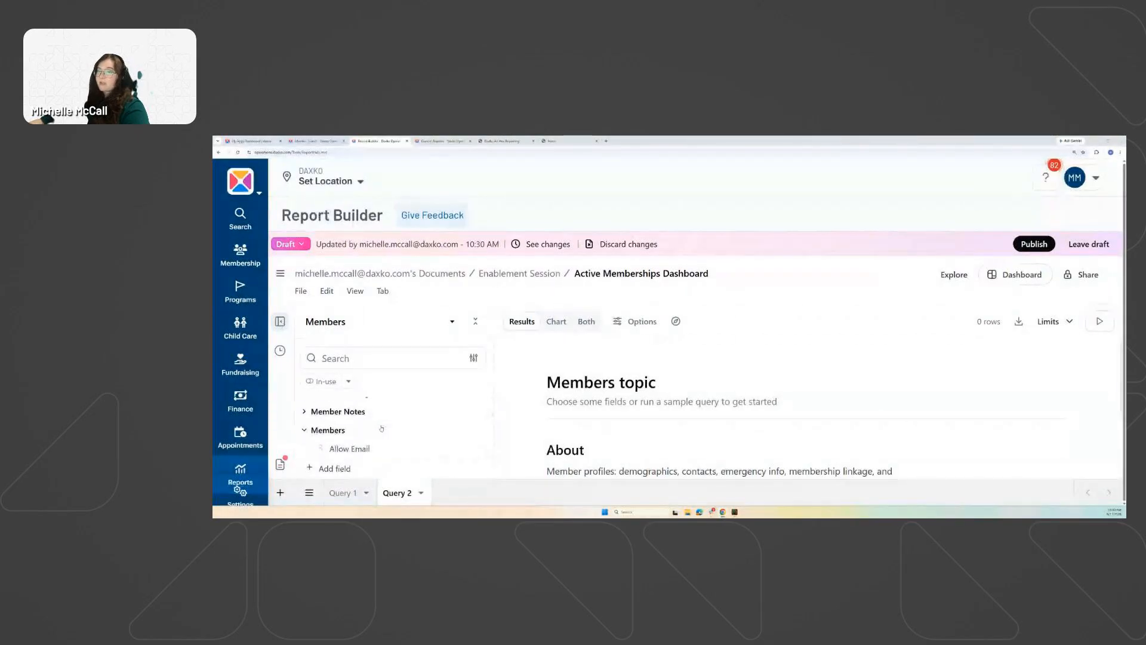
{"action": "scroll", "coordinate": [417, 427], "scroll_direction": "down", "scroll_amount": 3}
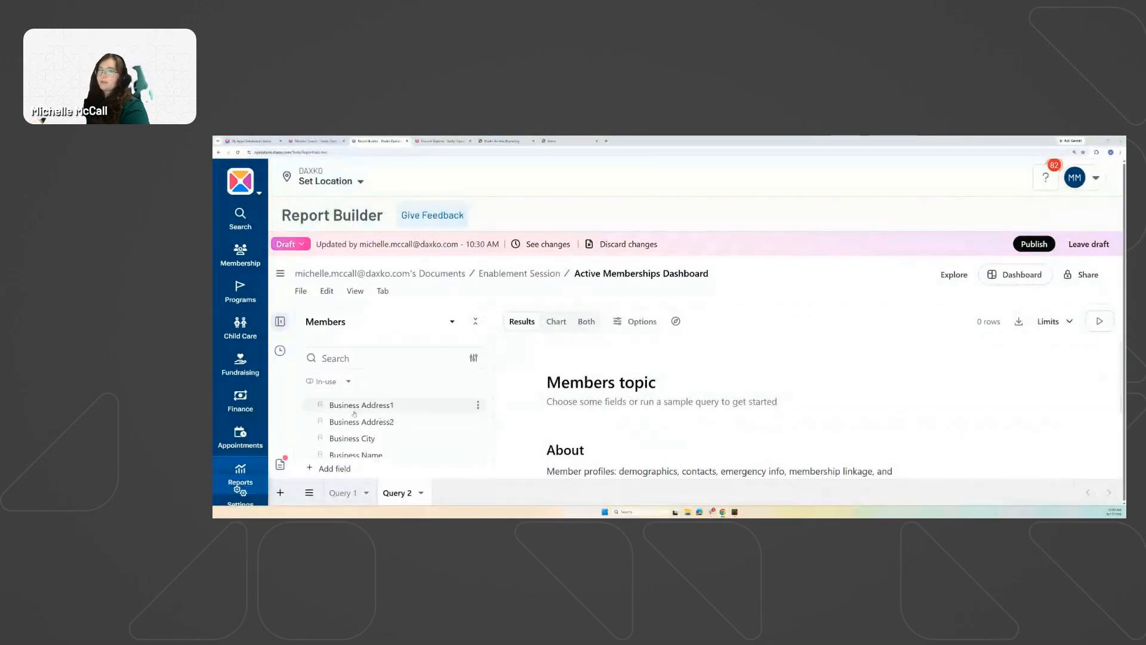
{"action": "scroll", "coordinate": [374, 437], "scroll_direction": "up", "scroll_amount": 1}
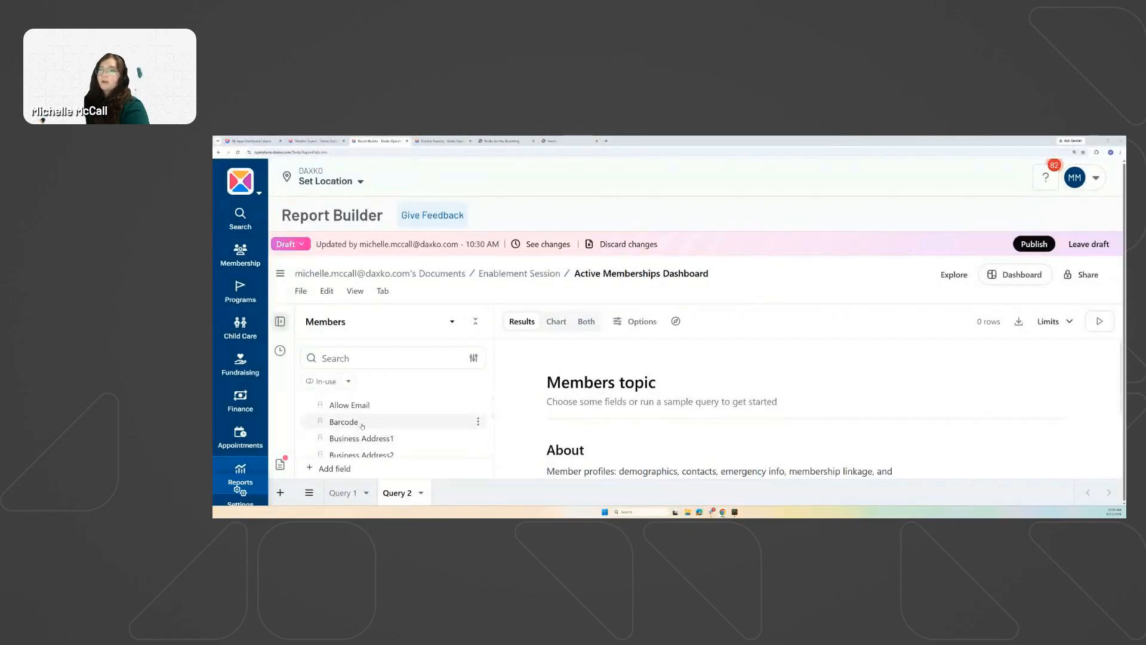
{"action": "scroll", "coordinate": [335, 442], "scroll_direction": "up", "scroll_amount": 2}
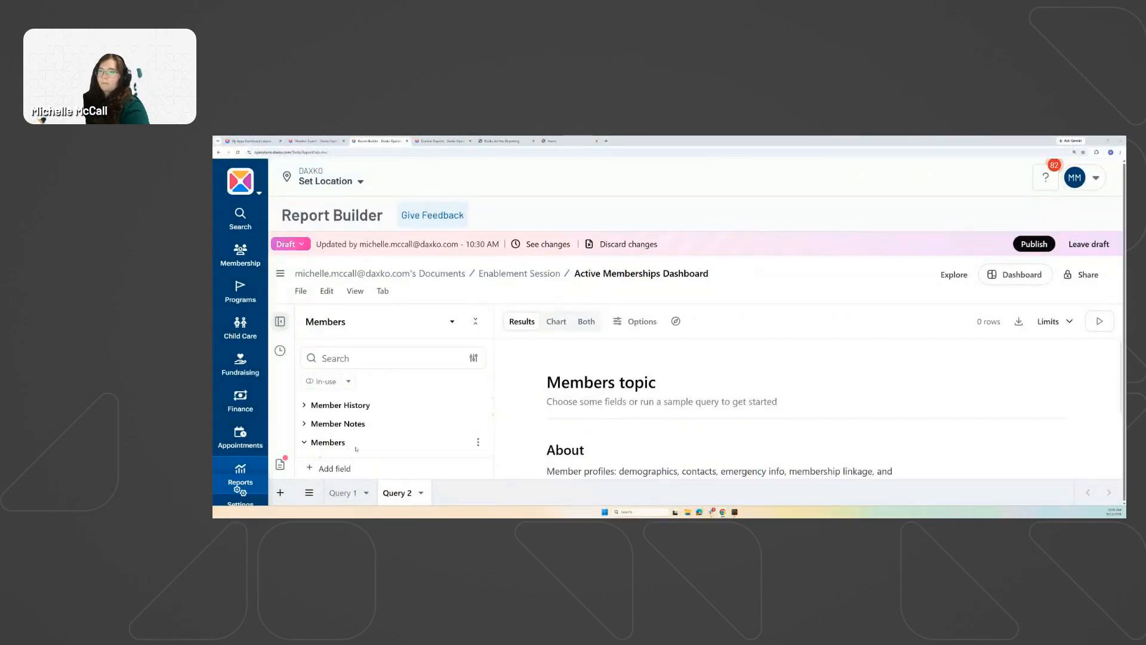
{"action": "scroll", "coordinate": [358, 430], "scroll_direction": "down", "scroll_amount": 4}
{"action": "scroll", "coordinate": [380, 416], "scroll_direction": "down", "scroll_amount": 6}
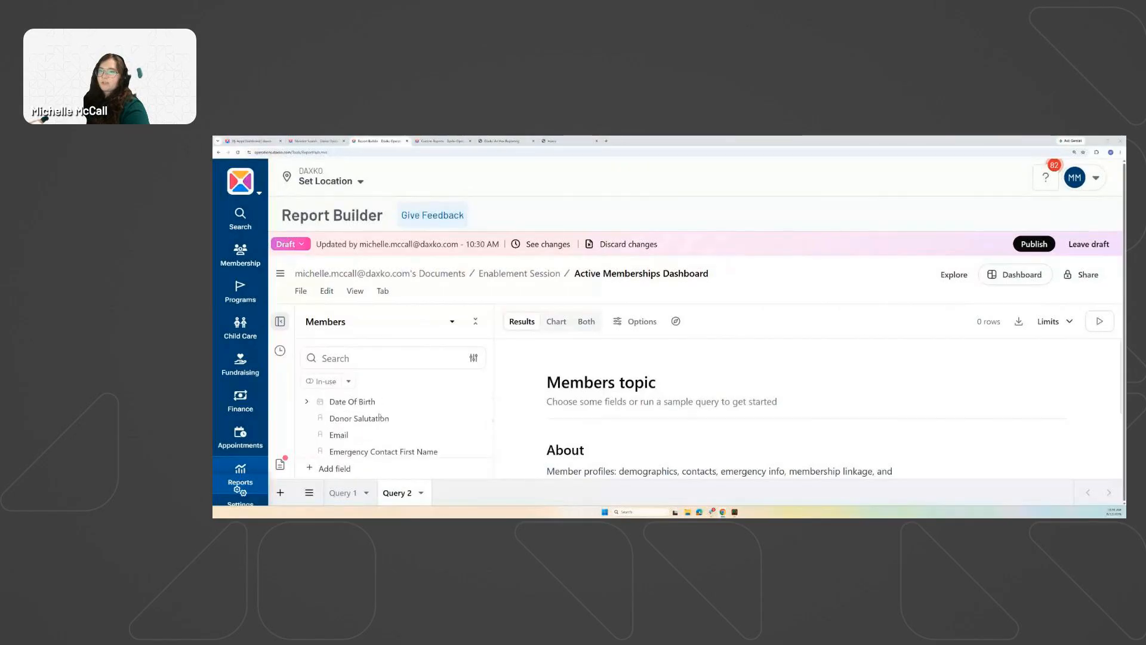
{"action": "scroll", "coordinate": [379, 416], "scroll_direction": "down", "scroll_amount": 3}
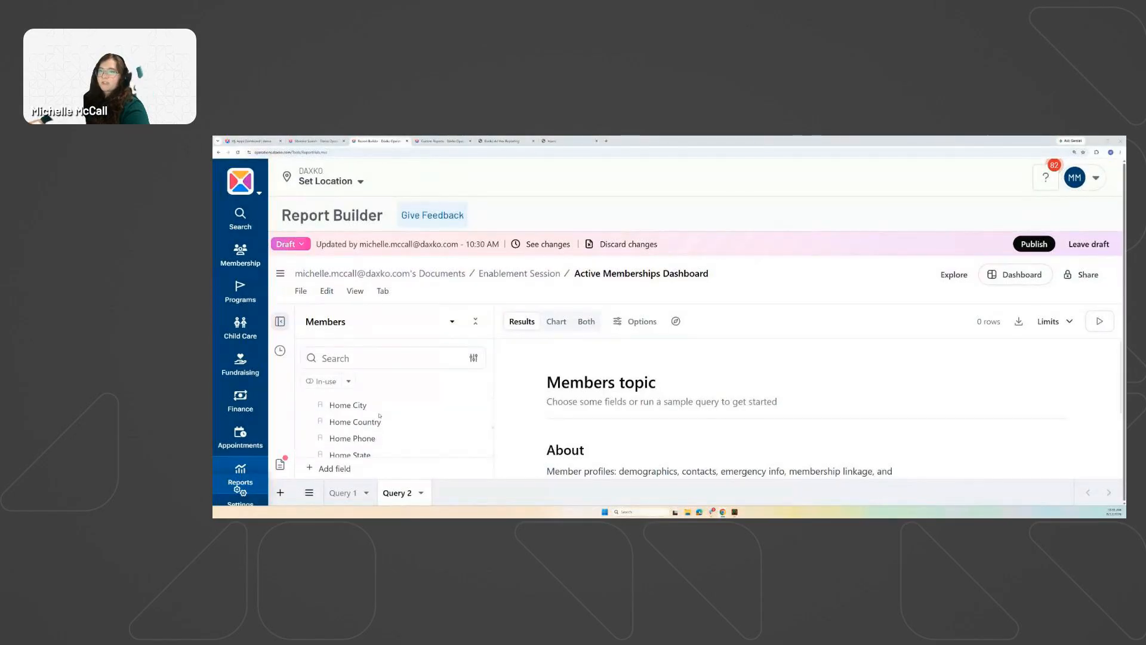
{"action": "scroll", "coordinate": [379, 421], "scroll_direction": "up", "scroll_amount": 3}
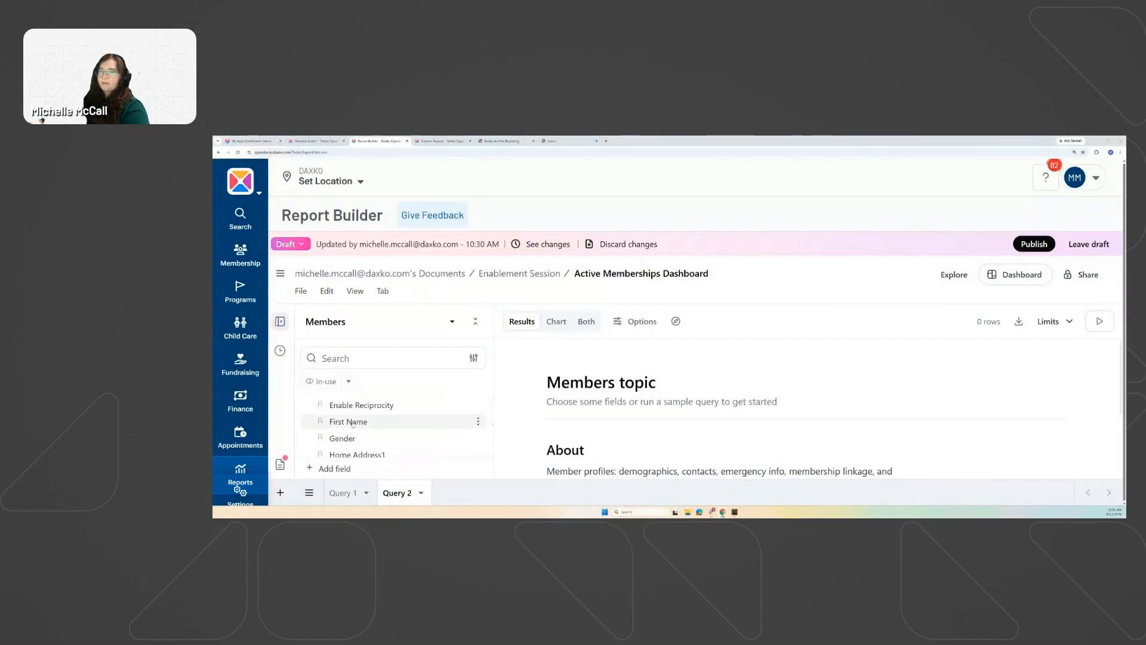
{"action": "left_click", "coordinate": [382, 421]}
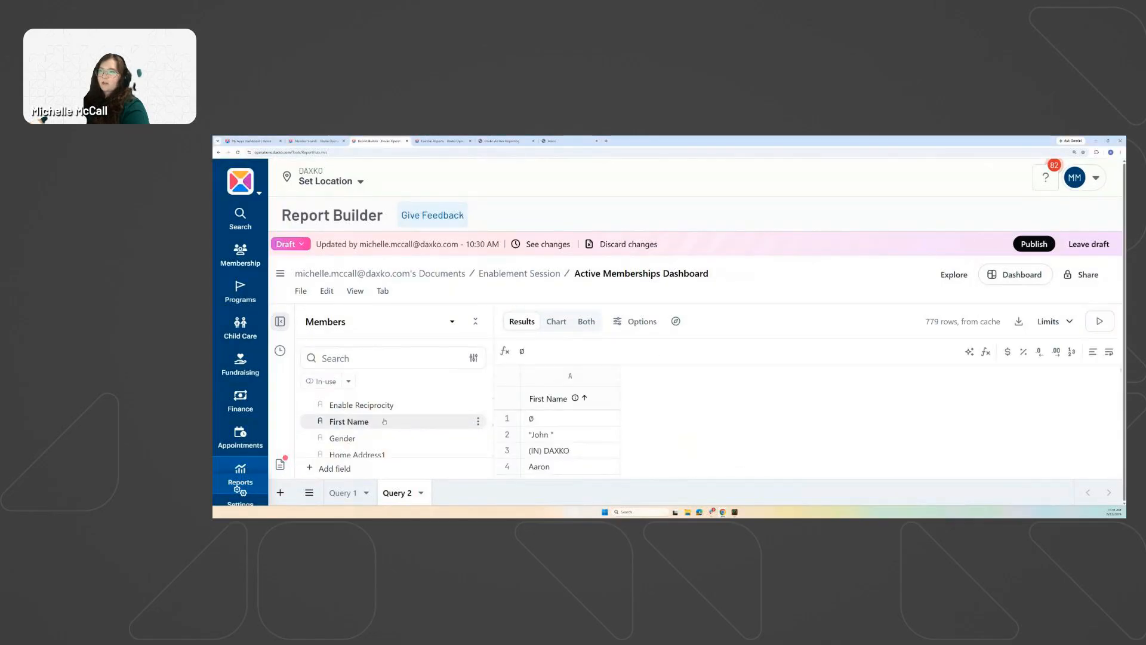
Search 'last name' and add Members > Last Name as a column.
{"action": "scroll", "coordinate": [368, 420], "scroll_direction": "down", "scroll_amount": 3}
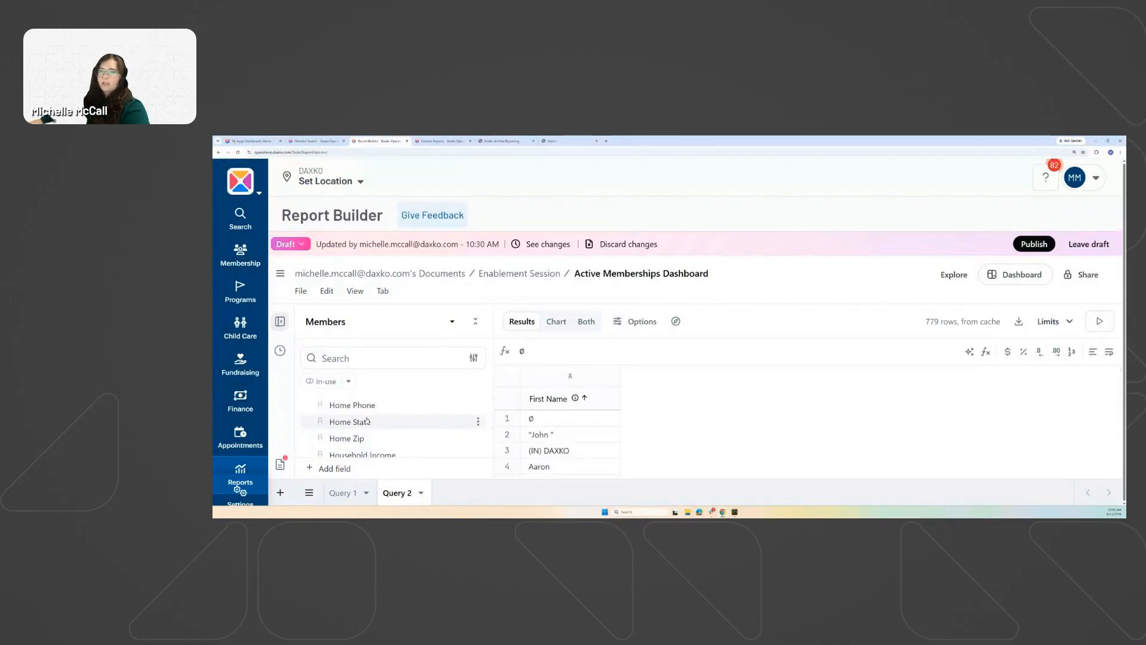
{"action": "scroll", "coordinate": [352, 428], "scroll_direction": "down", "scroll_amount": 3}
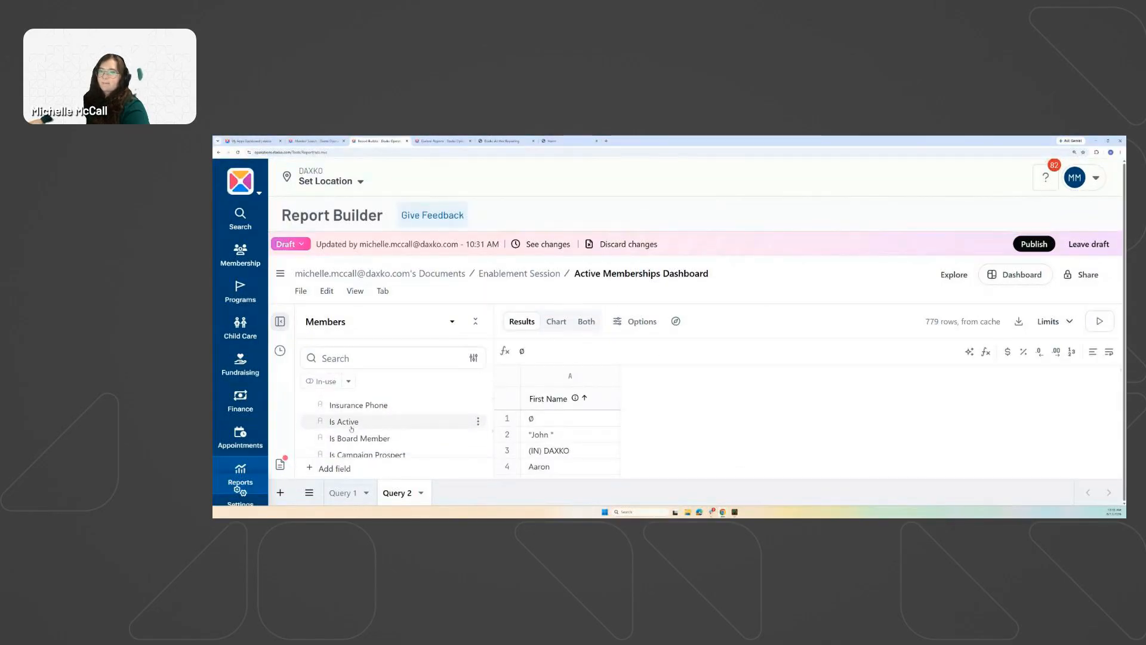
{"action": "left_click", "coordinate": [347, 358]}
{"action": "type", "text": "last name"}
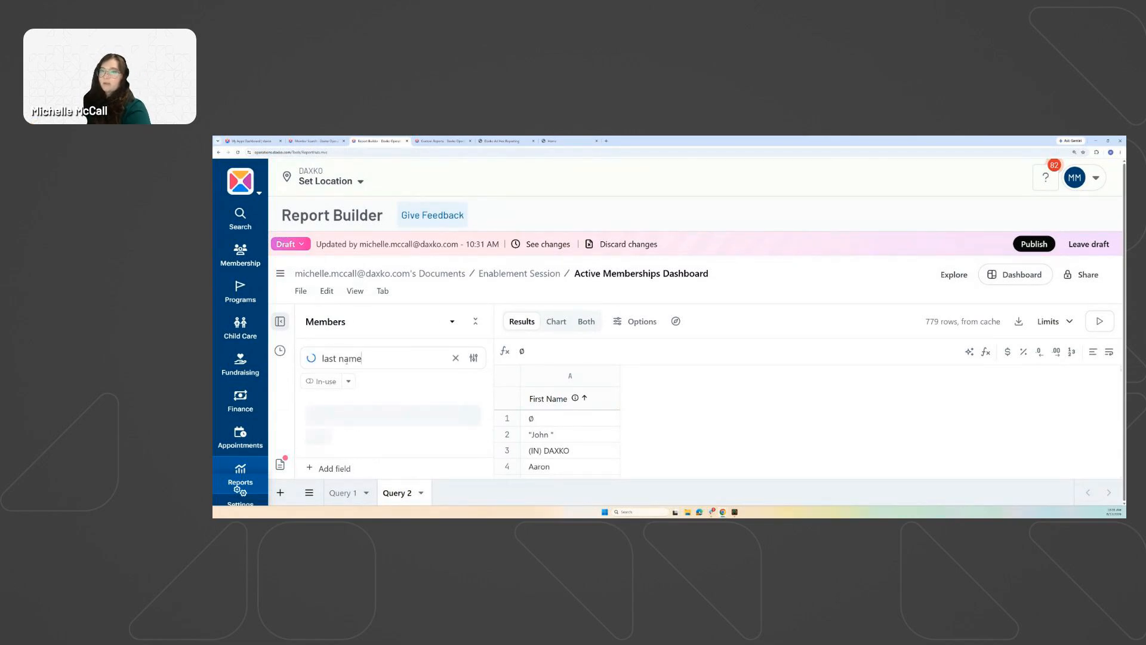
{"action": "scroll", "coordinate": [426, 397], "scroll_direction": "down", "scroll_amount": 2}
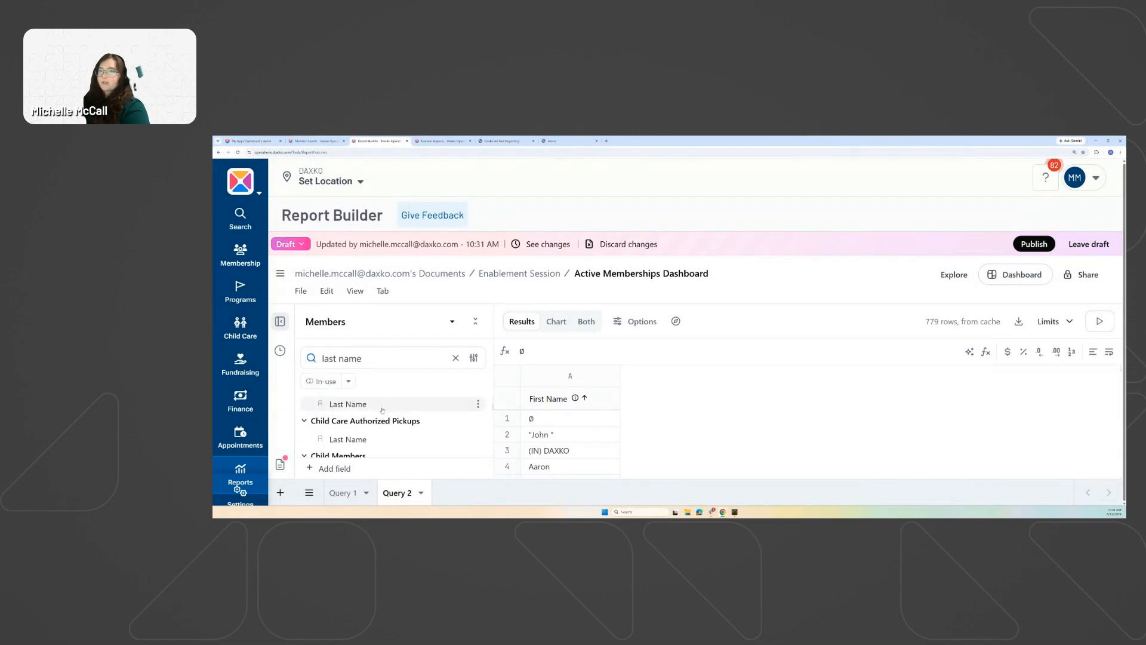
{"action": "left_click", "coordinate": [476, 323]}
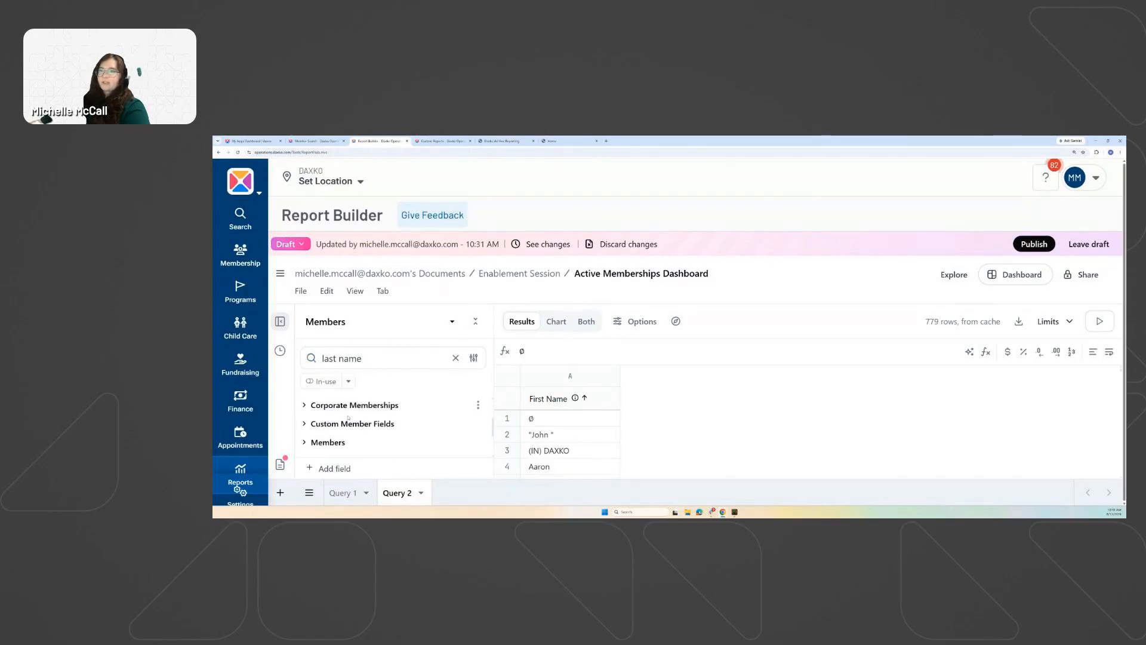
{"action": "scroll", "coordinate": [334, 424], "scroll_direction": "down", "scroll_amount": 2}
{"action": "scroll", "coordinate": [330, 422], "scroll_direction": "up", "scroll_amount": 1}
{"action": "scroll", "coordinate": [330, 423], "scroll_direction": "up", "scroll_amount": 1}
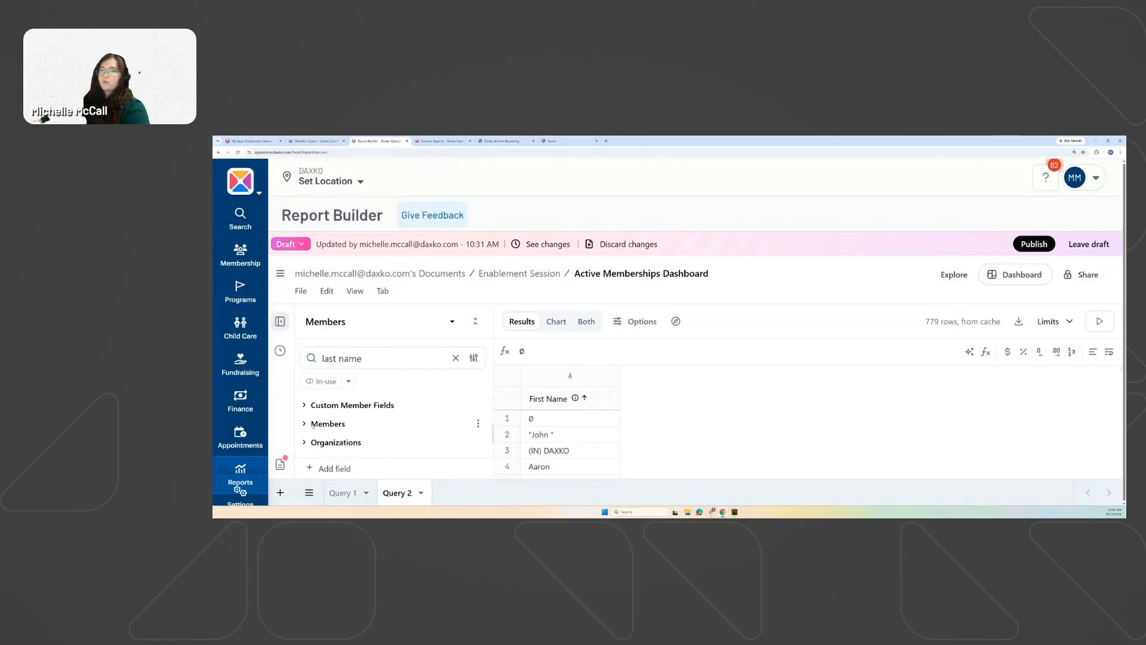
{"action": "left_click", "coordinate": [319, 424]}
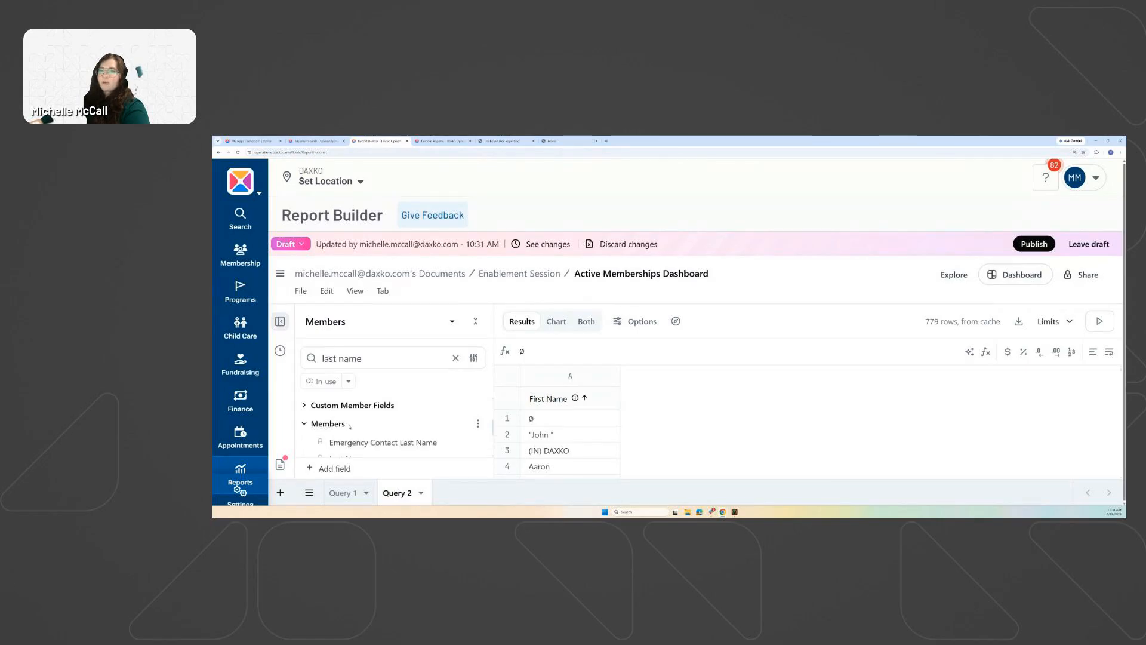
{"action": "scroll", "coordinate": [344, 430], "scroll_direction": "down", "scroll_amount": 2}
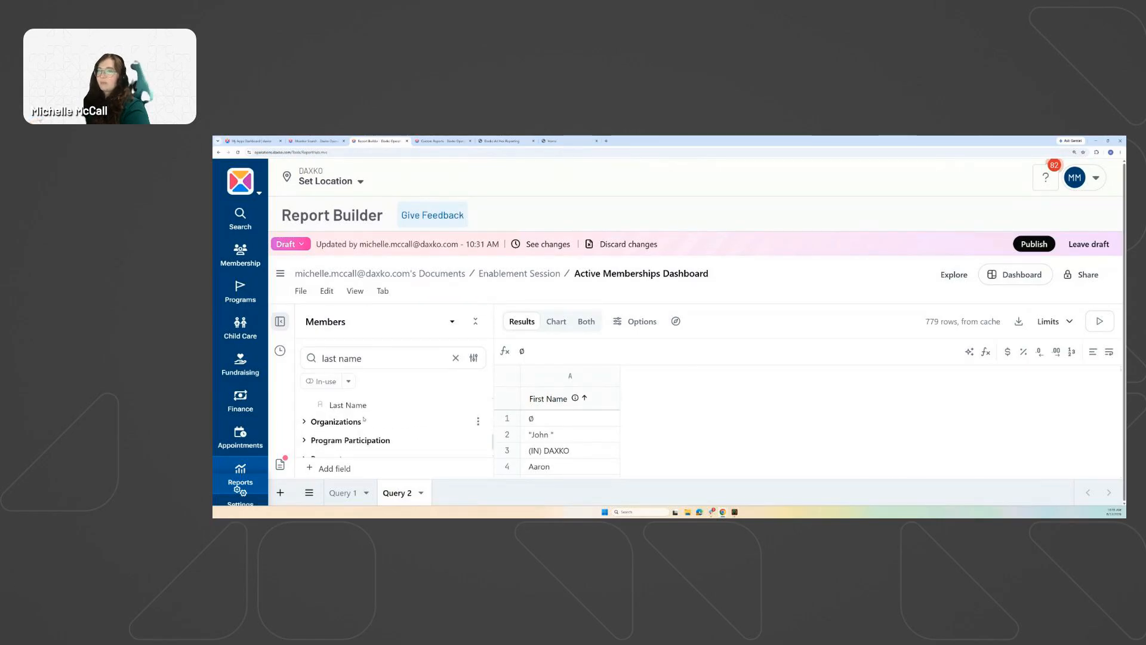
{"action": "scroll", "coordinate": [348, 440], "scroll_direction": "up", "scroll_amount": 1}
{"action": "left_click", "coordinate": [349, 441]}
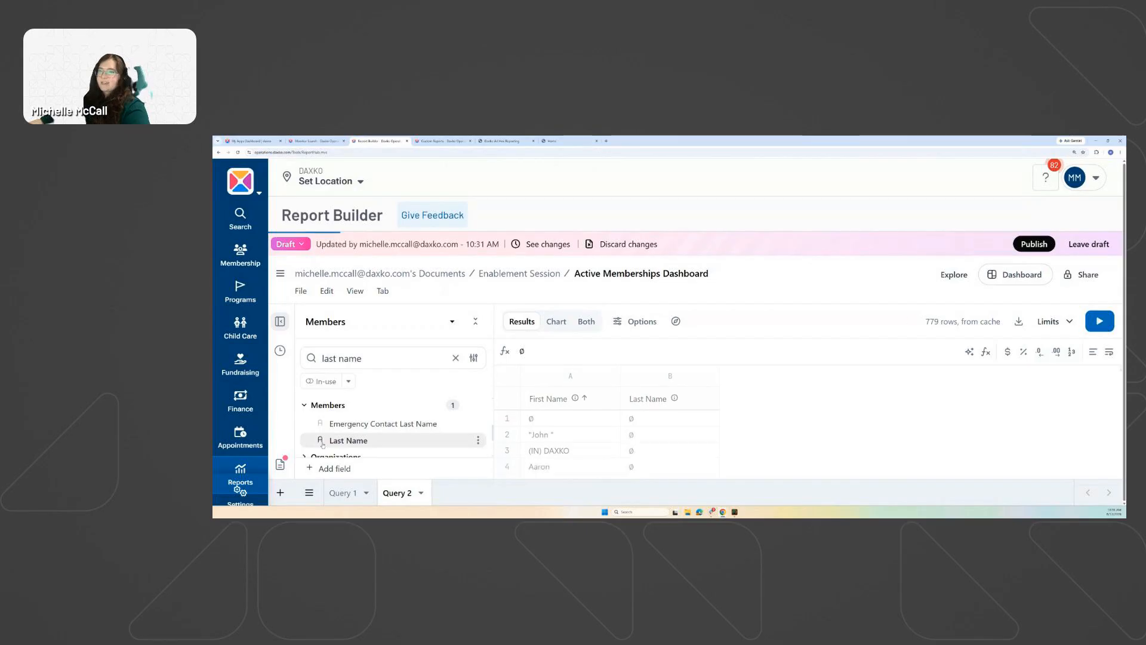
{"action": "left_click", "coordinate": [402, 398]}
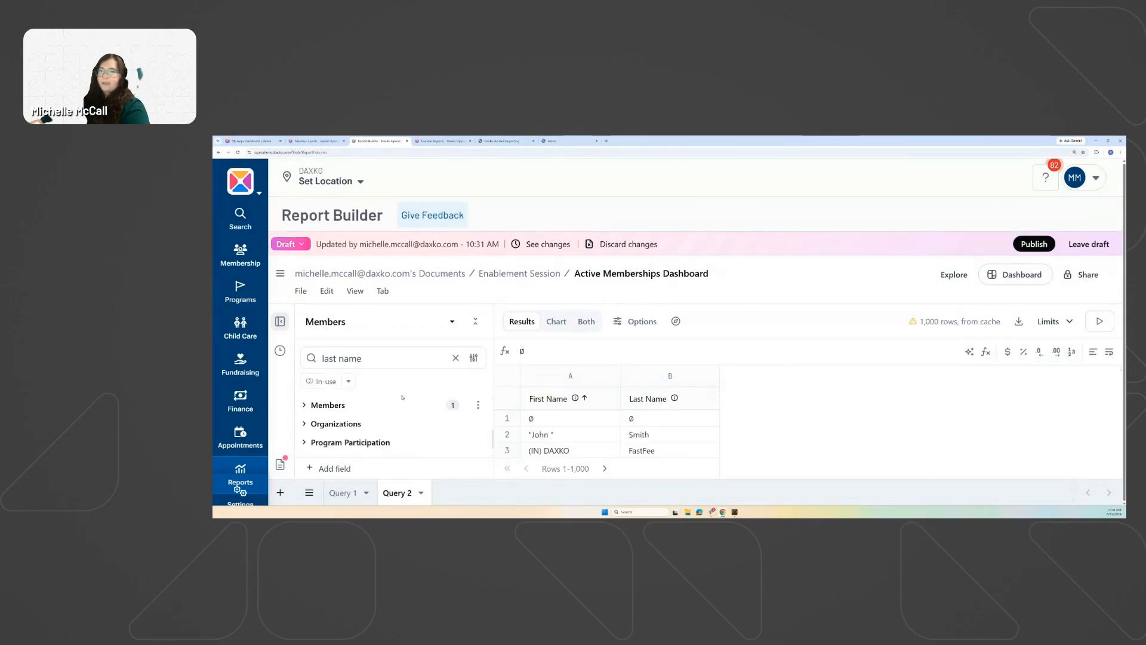
Search 'birth' and add Date Of Birth > Date as a column, then clear the search.
{"action": "left_click", "coordinate": [455, 358]}
{"action": "type", "text": "birth"}
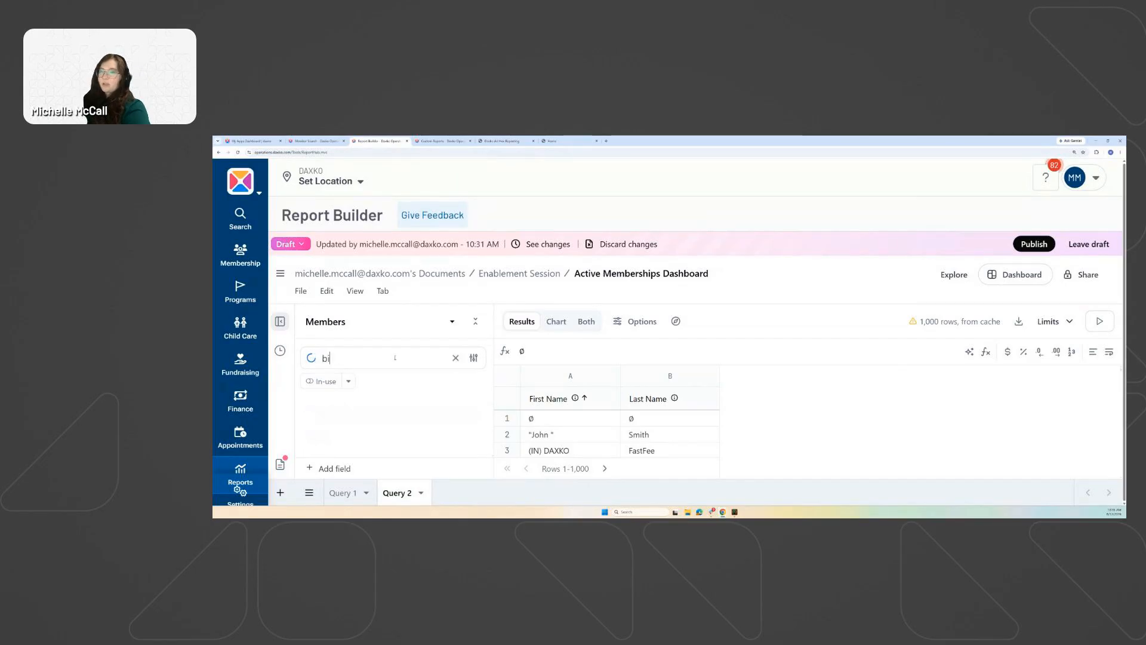
{"action": "left_click", "coordinate": [476, 325]}
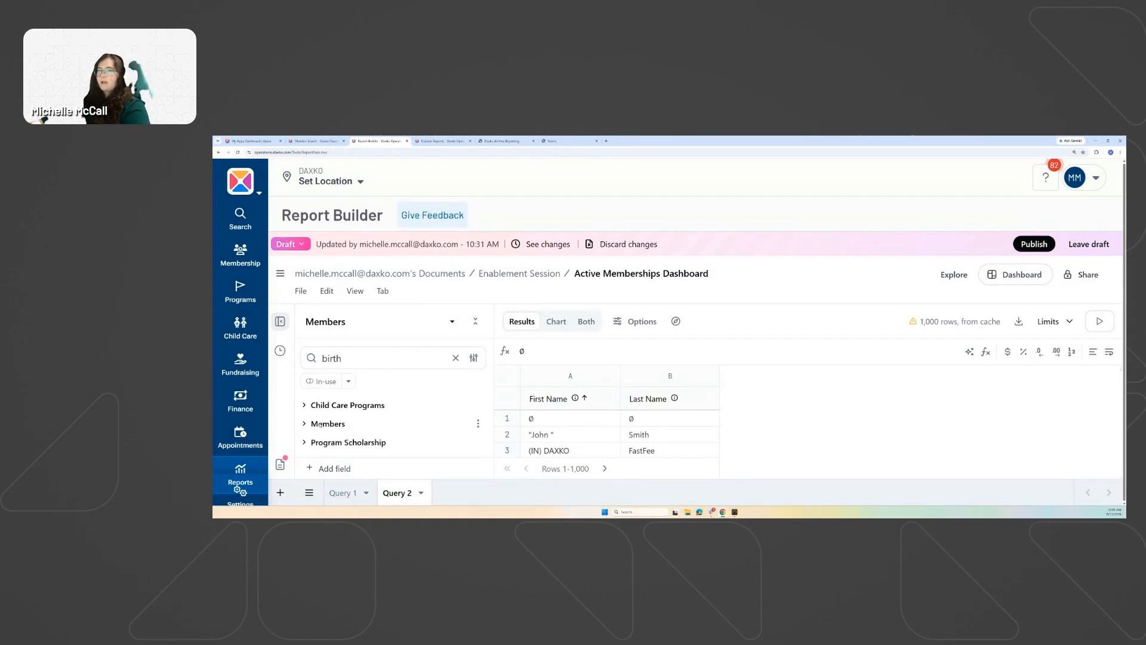
{"action": "left_click", "coordinate": [328, 423]}
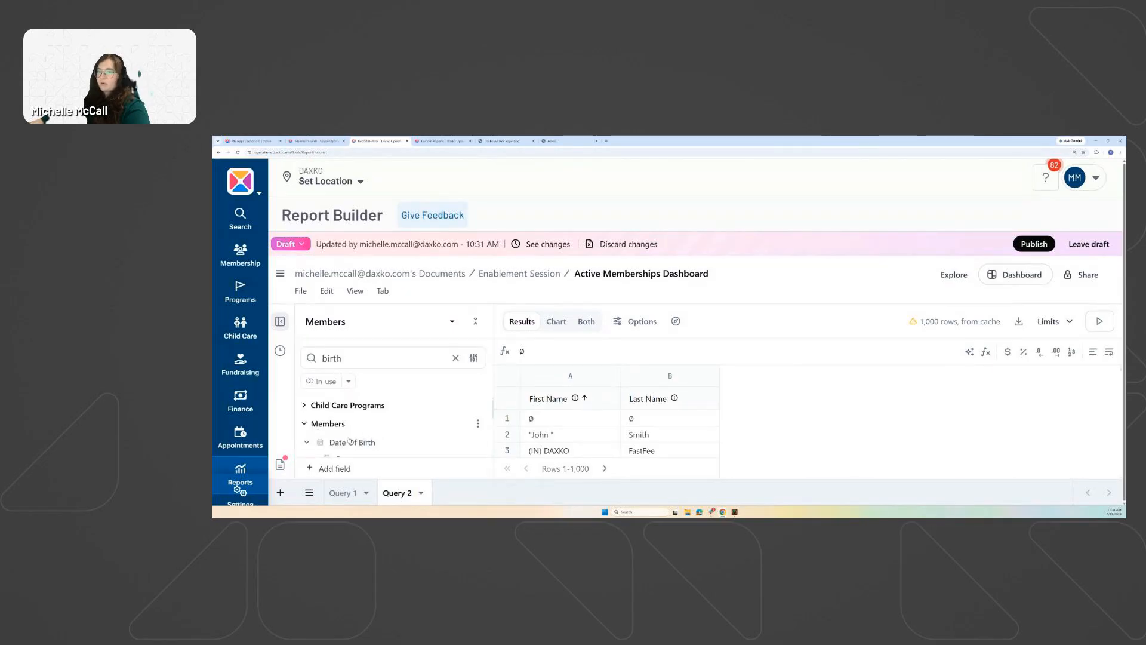
{"action": "scroll", "coordinate": [317, 418], "scroll_direction": "down", "scroll_amount": 1}
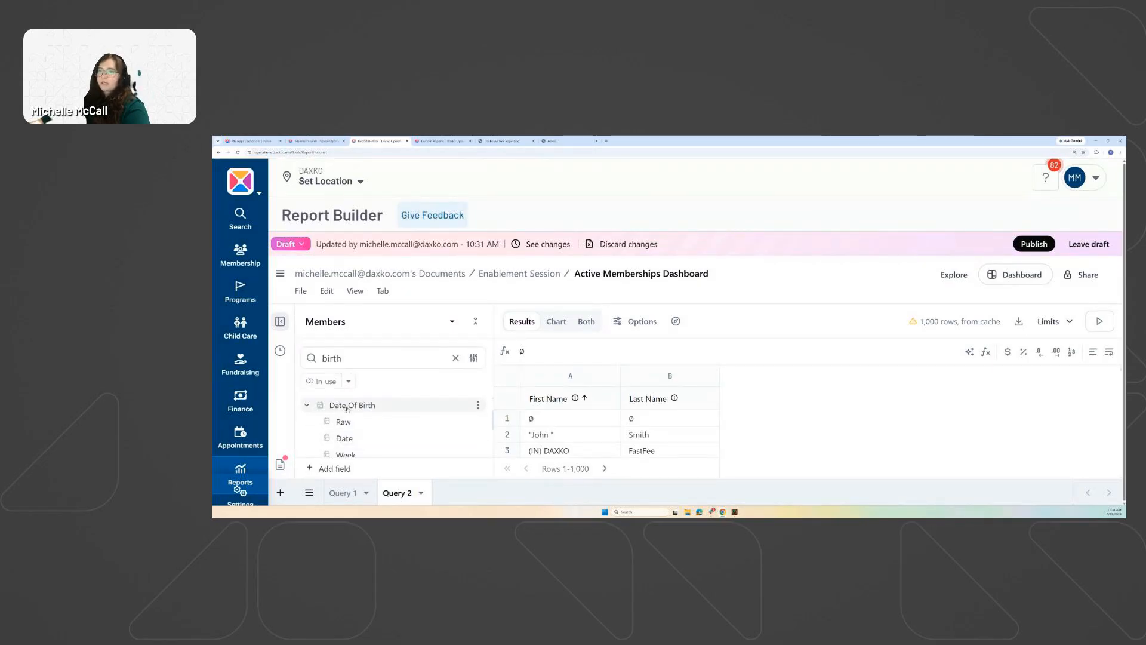
{"action": "left_click", "coordinate": [348, 439]}
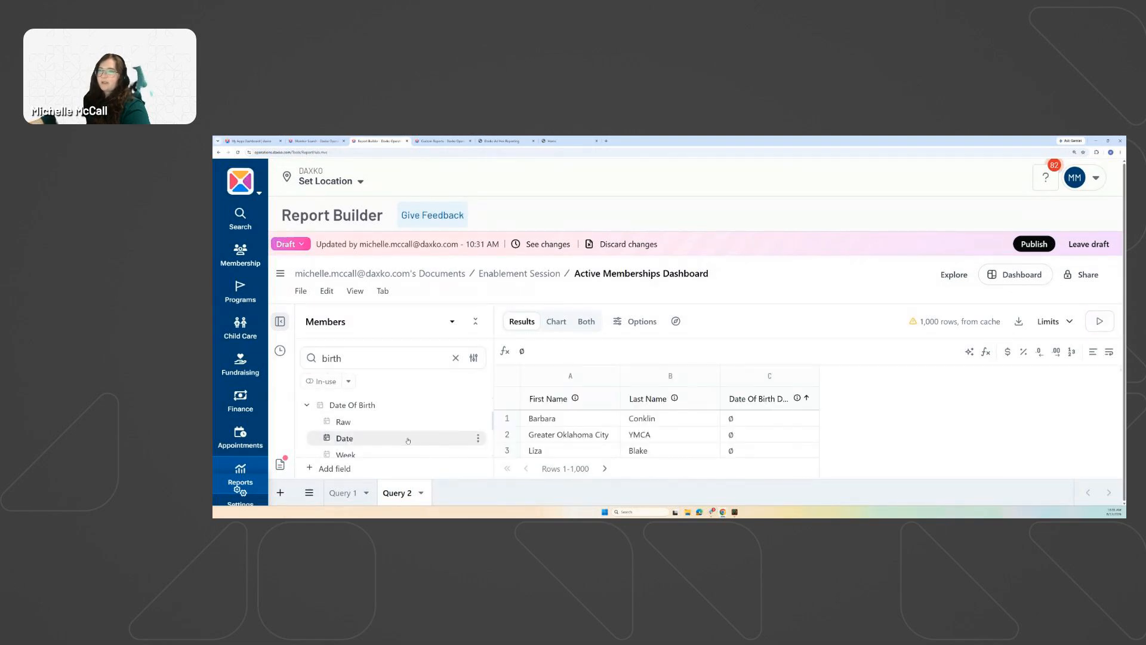
{"action": "left_click", "coordinate": [455, 356]}
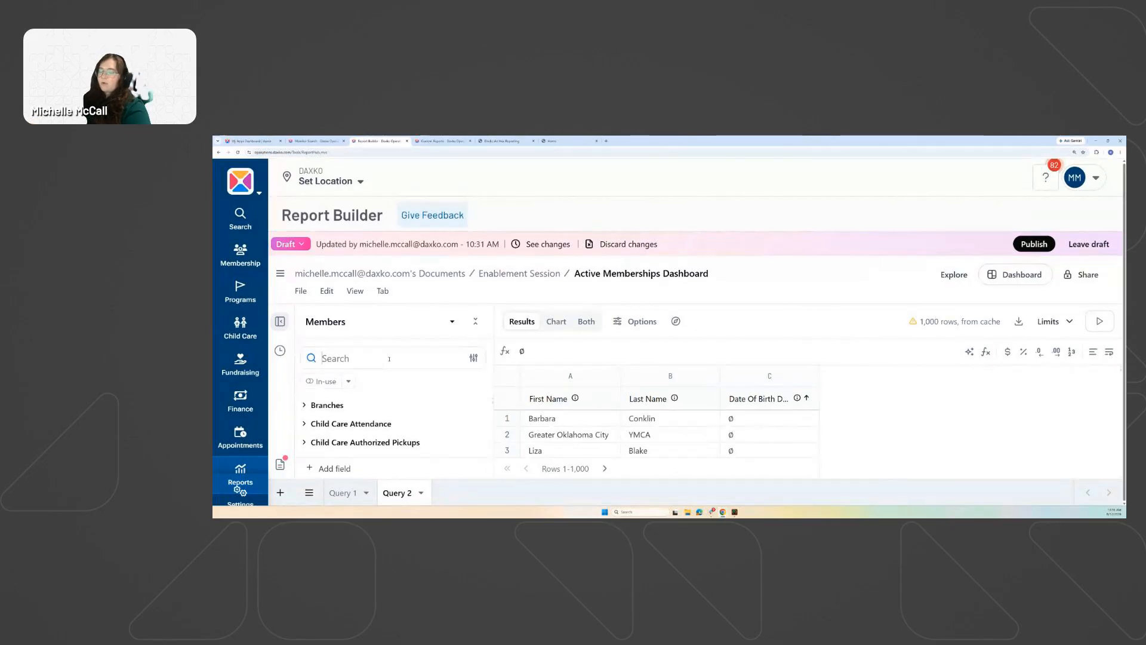
Add the Members Count field to Query 2 and sort it highest to lowest.
{"action": "type", "text": "members count"}
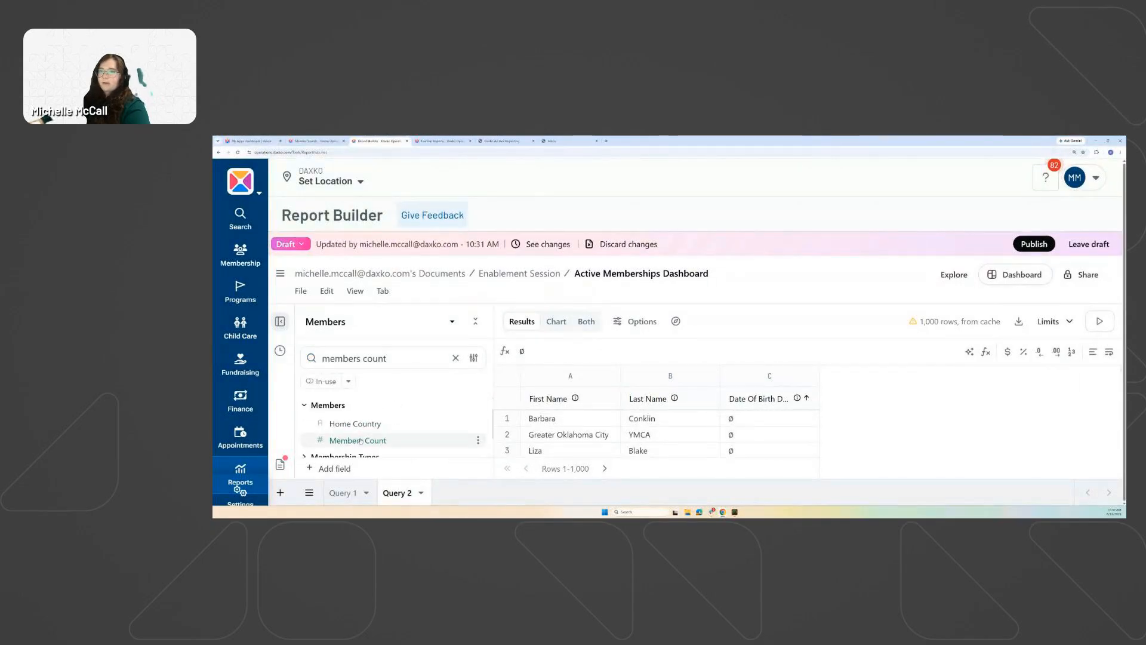
{"action": "left_click", "coordinate": [358, 440]}
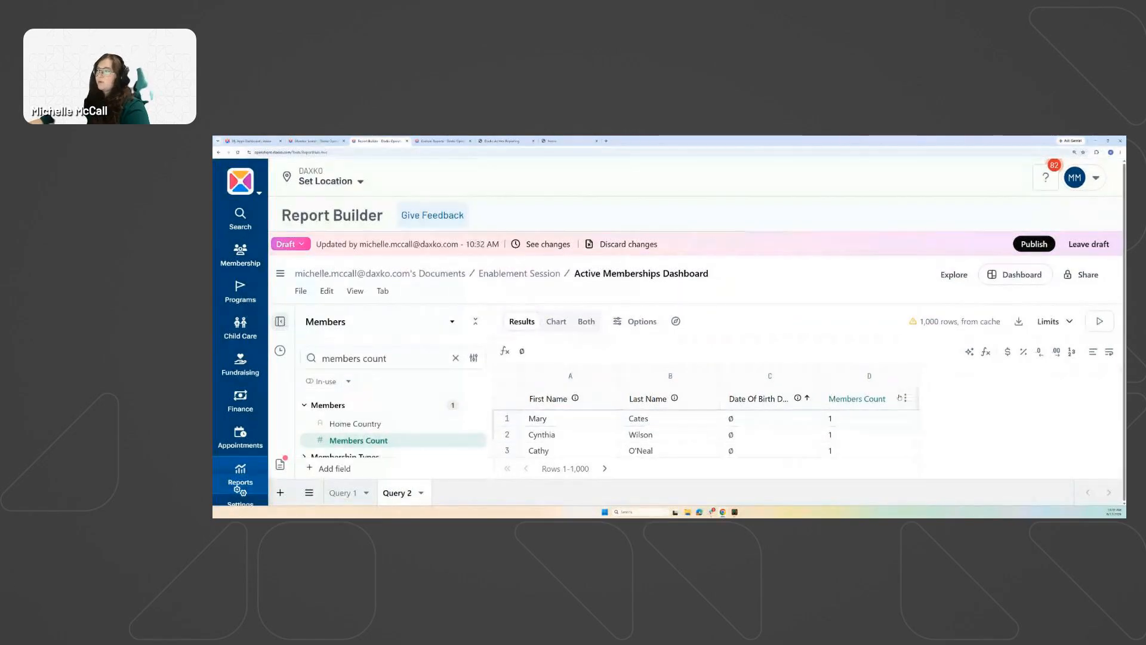
{"action": "left_click", "coordinate": [867, 399]}
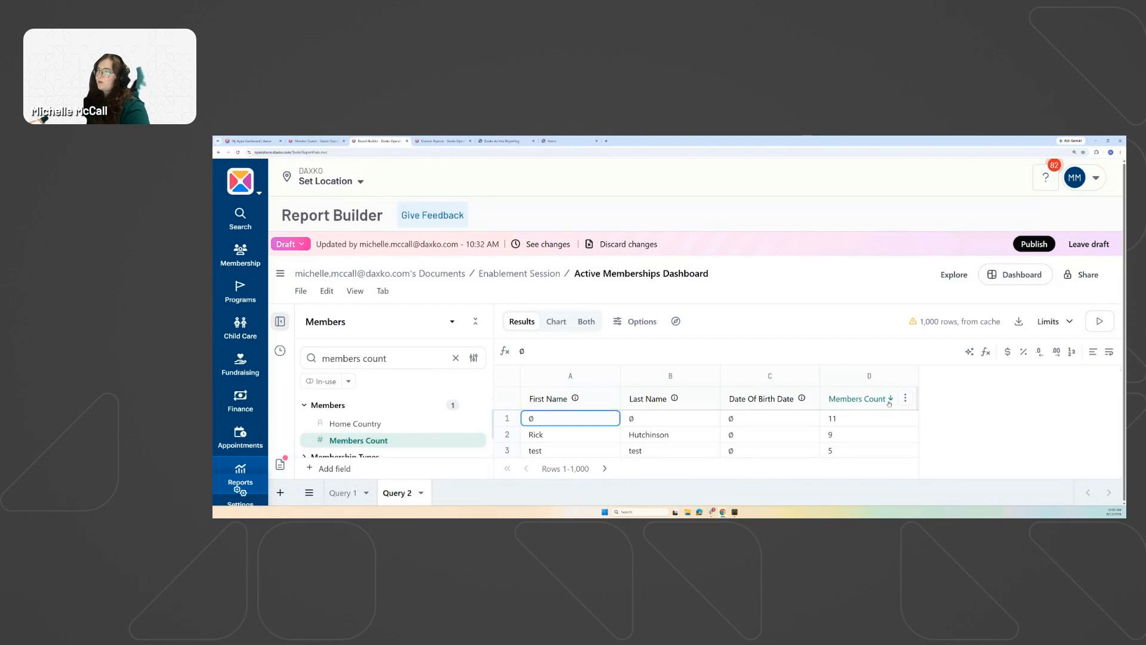
{"action": "left_click", "coordinate": [906, 399]}
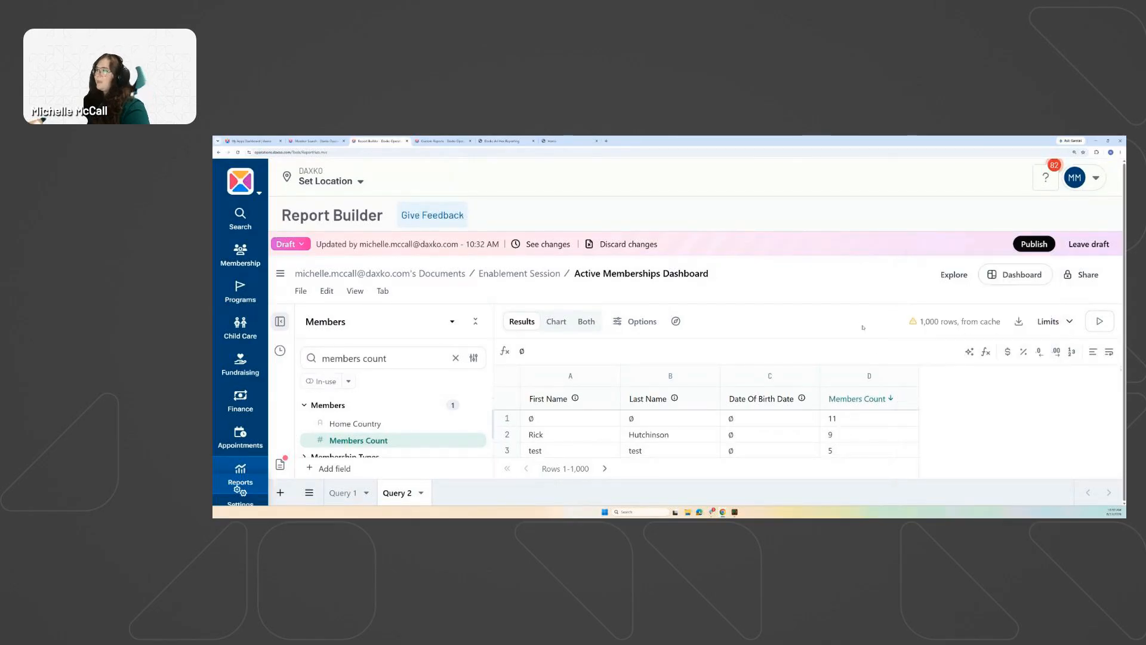
{"action": "left_click", "coordinate": [970, 337]}
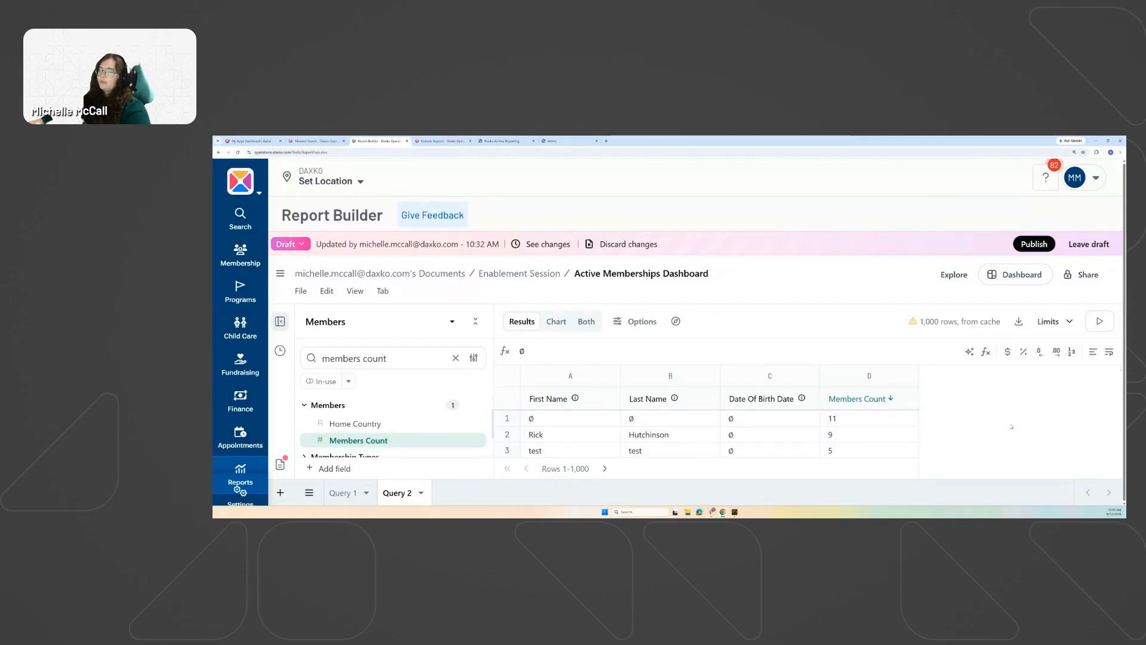
Add an ascending Last Name sort to the Query 2 results.
{"action": "left_click", "coordinate": [657, 399]}
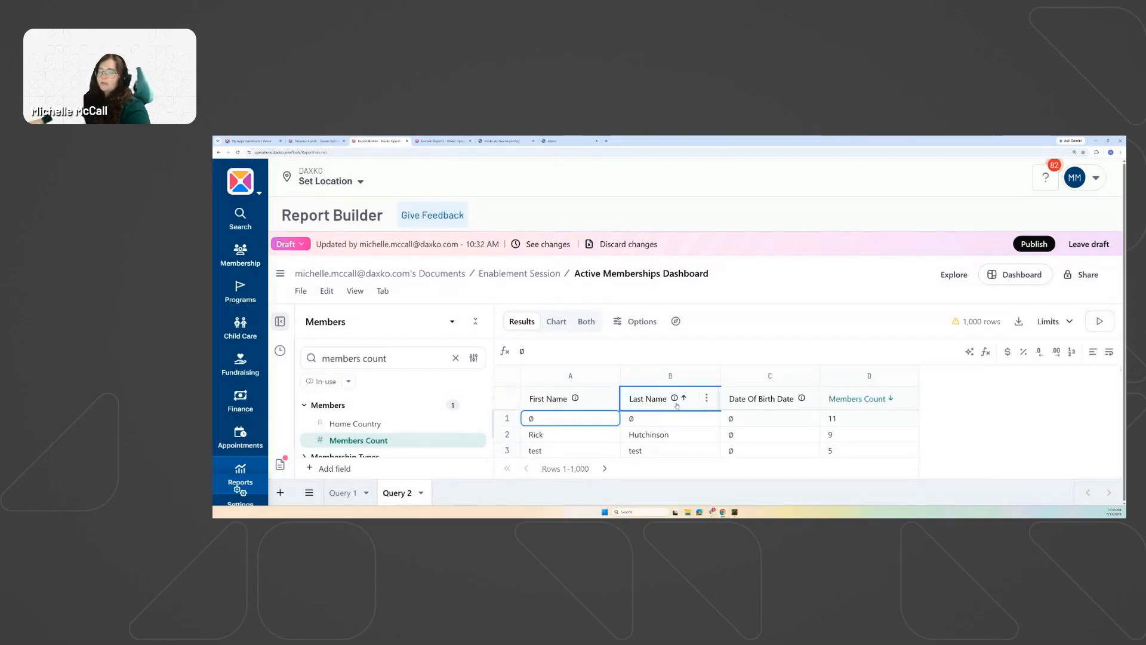
{"action": "mouse_move", "coordinate": [669, 404]}
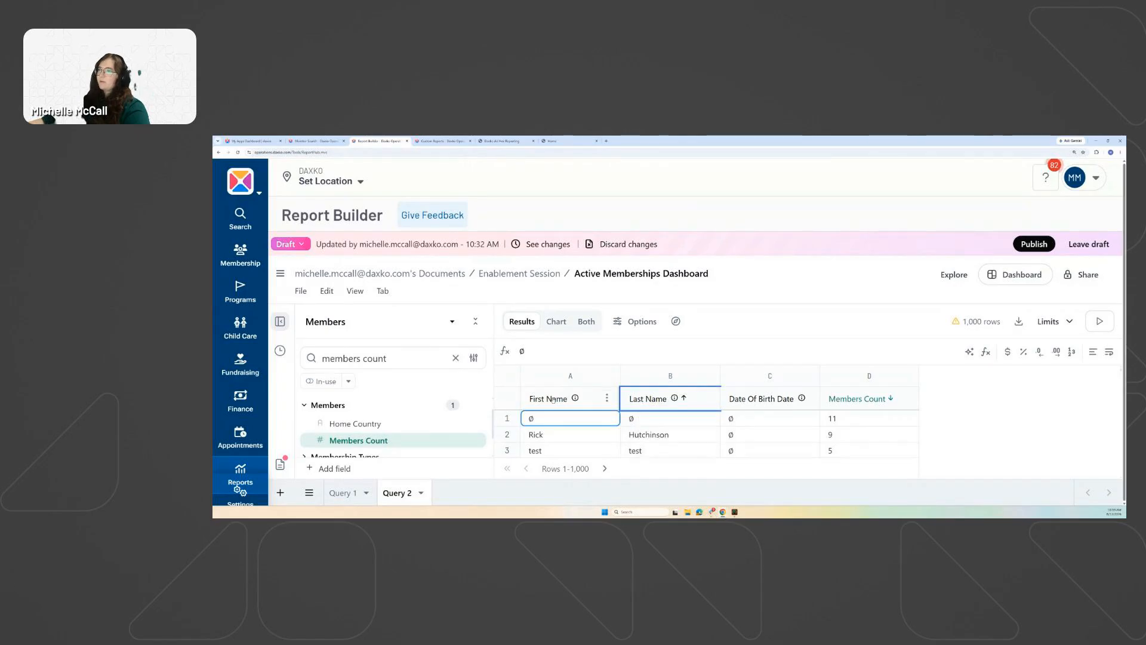
{"action": "mouse_move", "coordinate": [552, 401]}
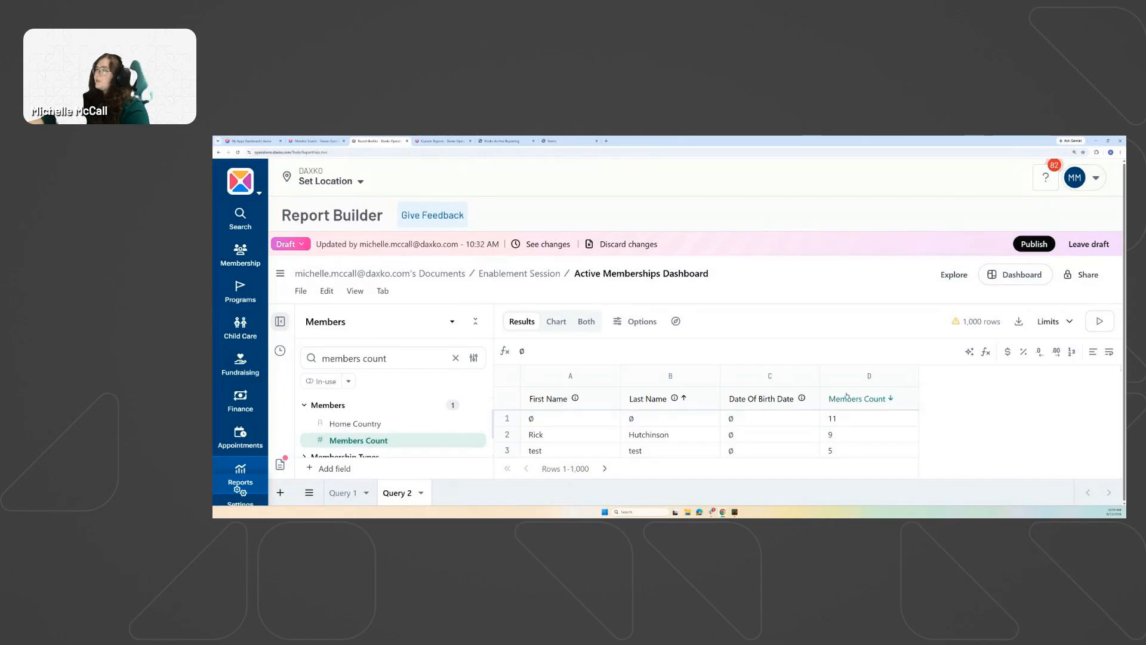
{"action": "scroll", "coordinate": [752, 433], "scroll_direction": "down", "scroll_amount": 3}
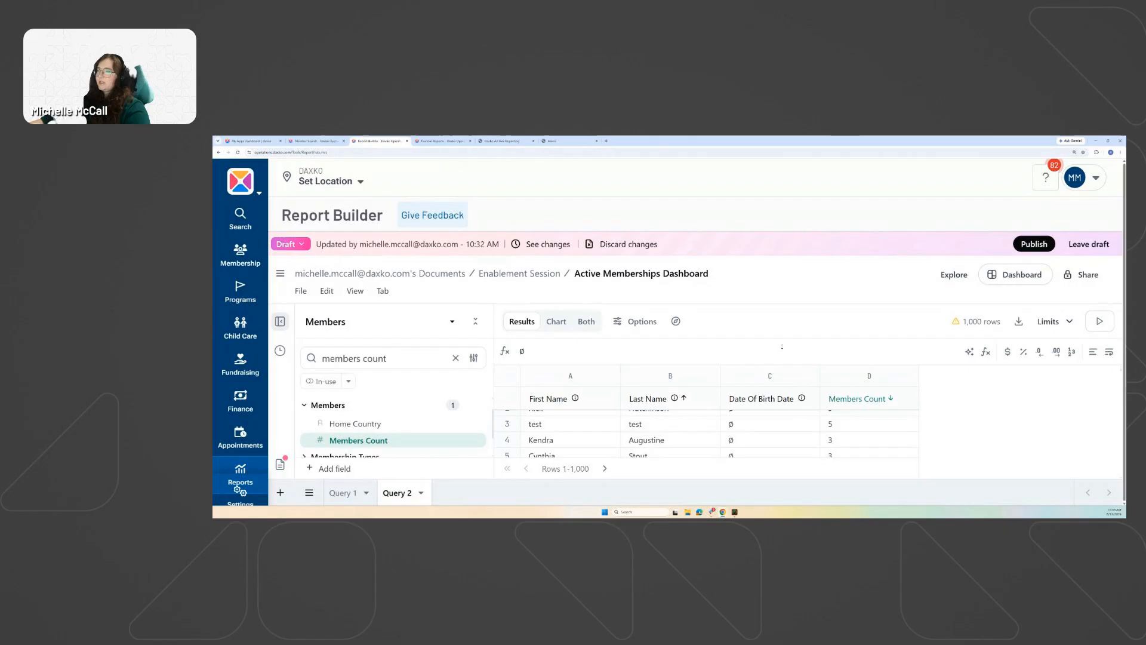
{"action": "scroll", "coordinate": [734, 427], "scroll_direction": "up", "scroll_amount": 2}
Rename Query 2 to 'Duplicate Finder'.
{"action": "left_click", "coordinate": [421, 493]}
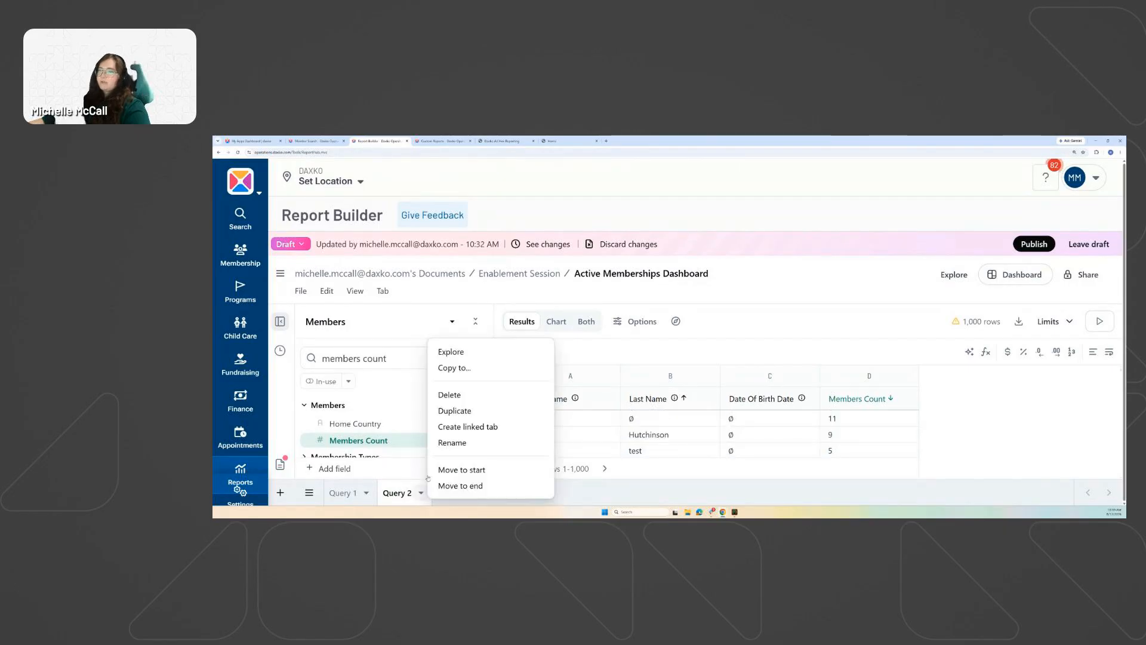
{"action": "left_click", "coordinate": [452, 445]}
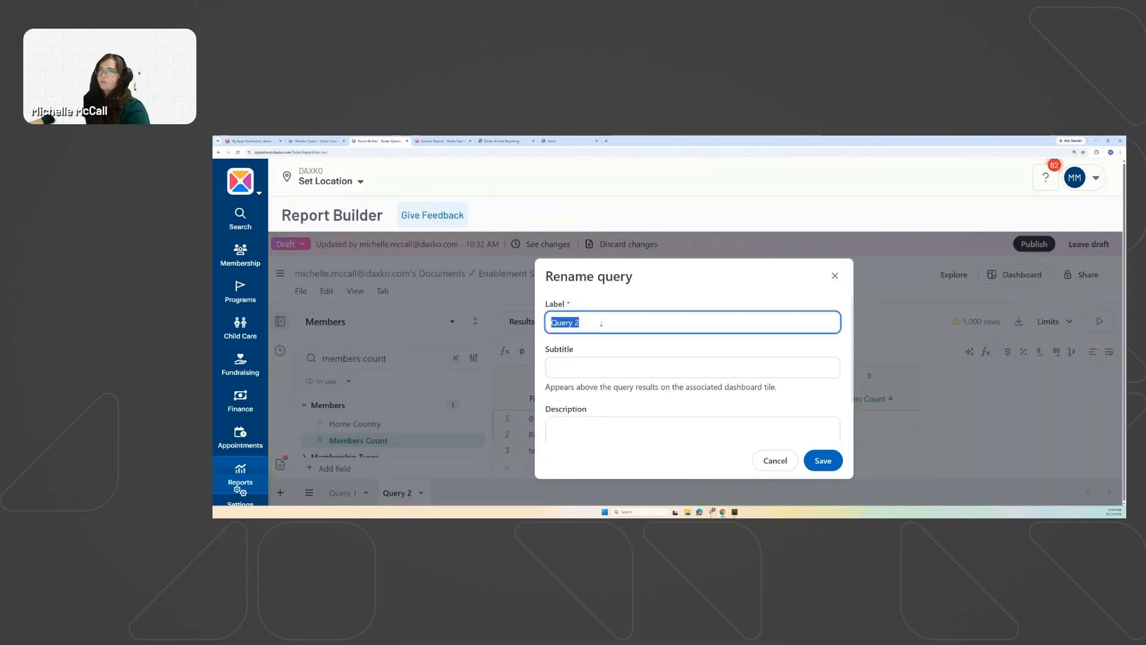
{"action": "type", "text": "Duplica"}
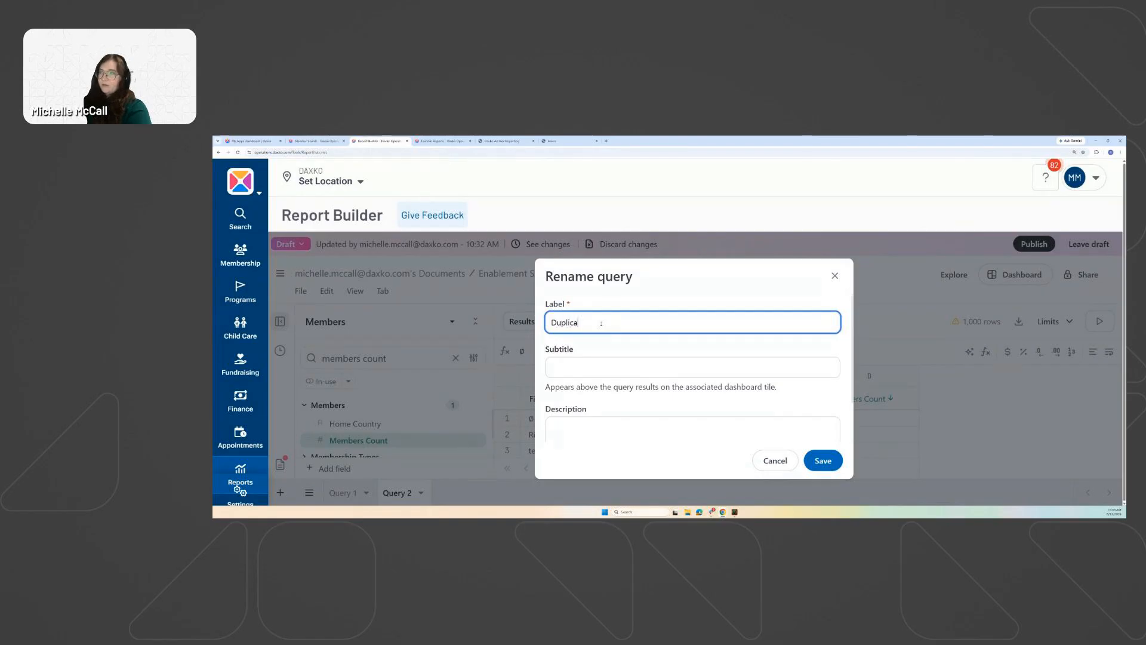
{"action": "type", "text": "te Finder"}
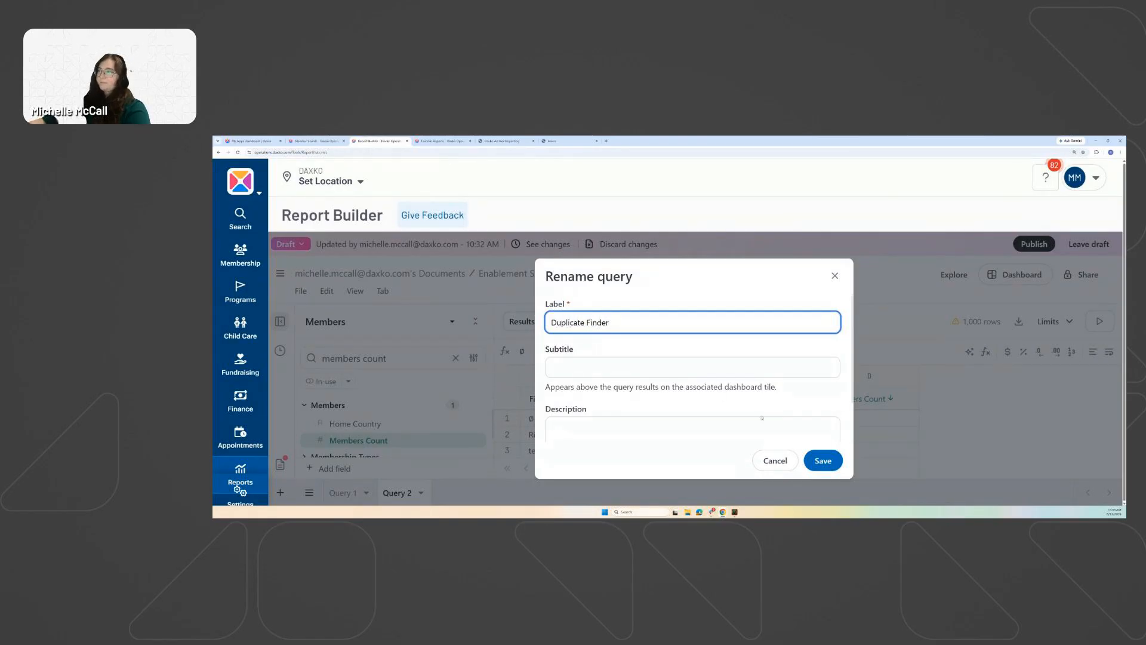
{"action": "left_click", "coordinate": [823, 460]}
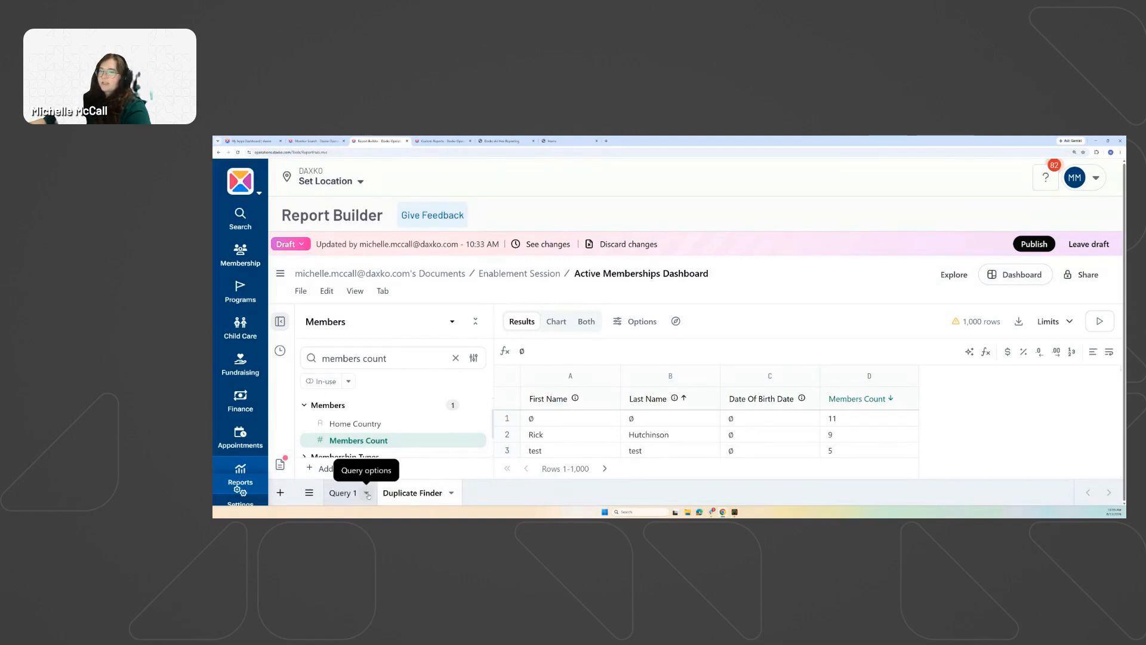
Rename Query 1 to 'Active Memberships by Membership Type and Branch'.
{"action": "left_click", "coordinate": [367, 493]}
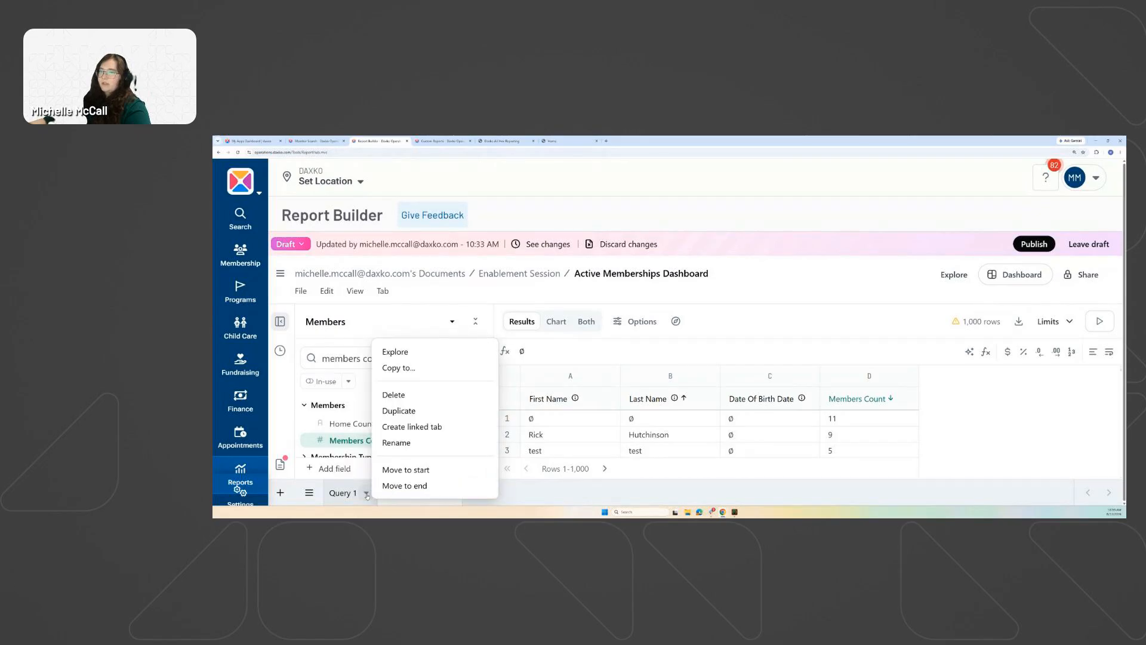
{"action": "key", "text": "Escape"}
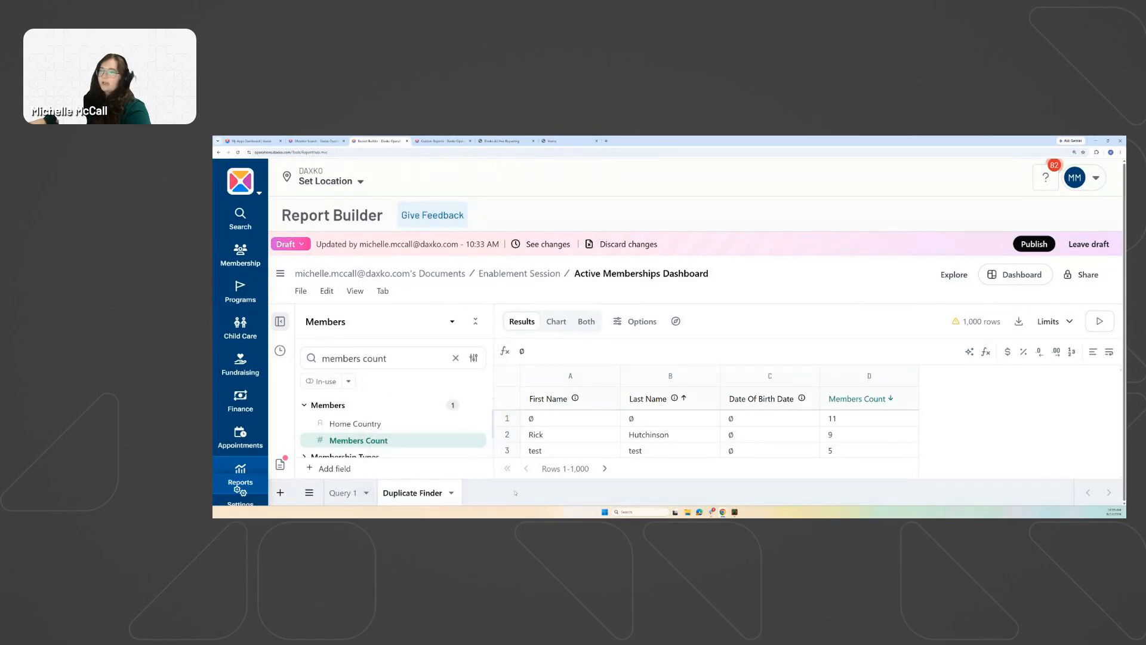
{"action": "right_click", "coordinate": [345, 494]}
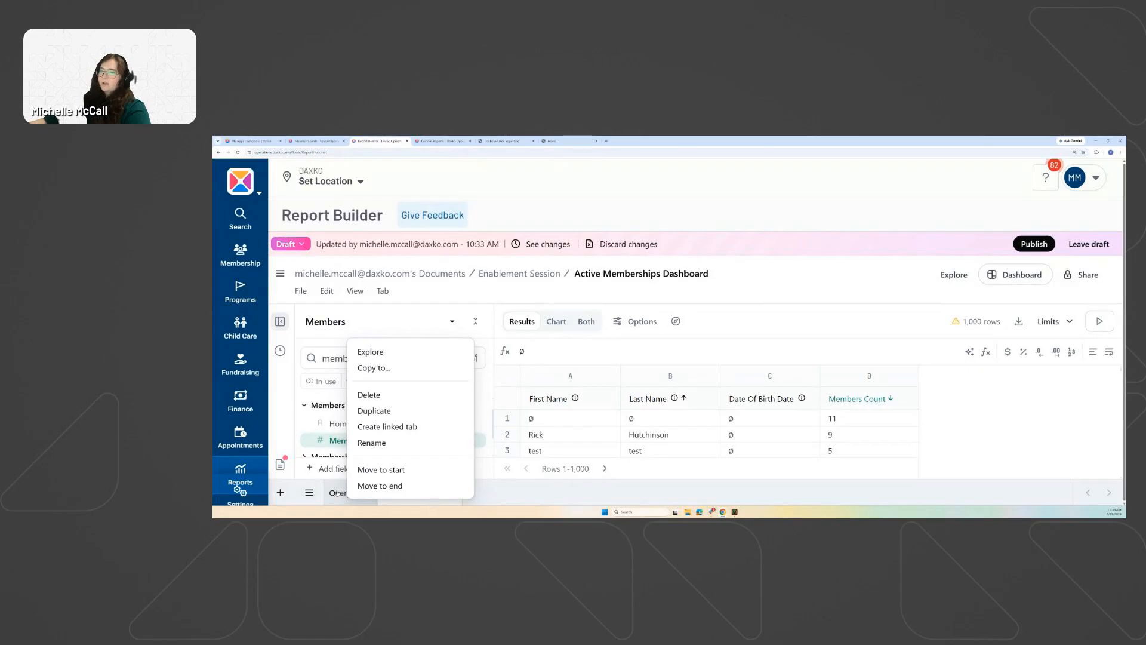
{"action": "left_click", "coordinate": [370, 445]}
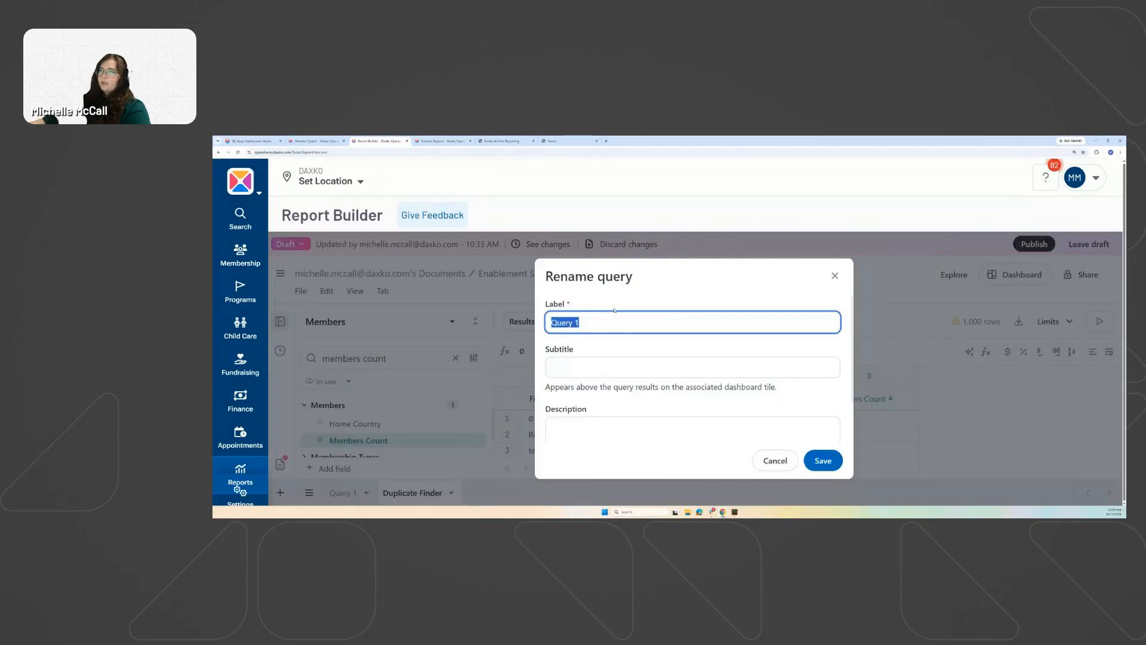
{"action": "type", "text": "Active"}
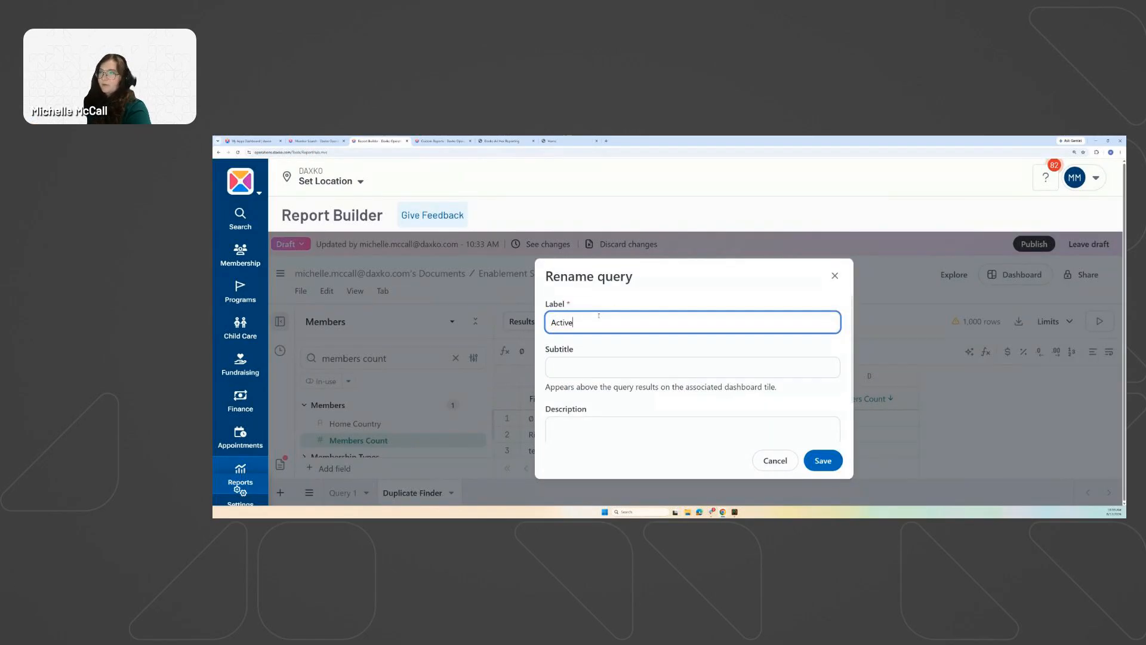
{"action": "type", "text": " Memberships"}
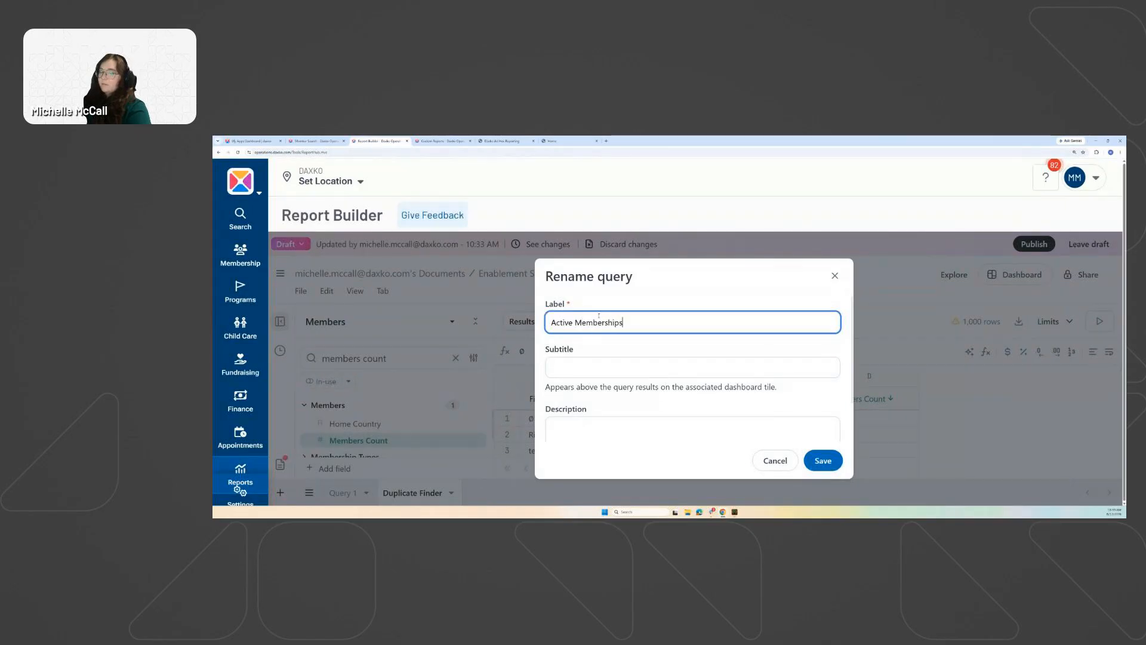
{"action": "type", "text": " by Membership Type and Branch"}
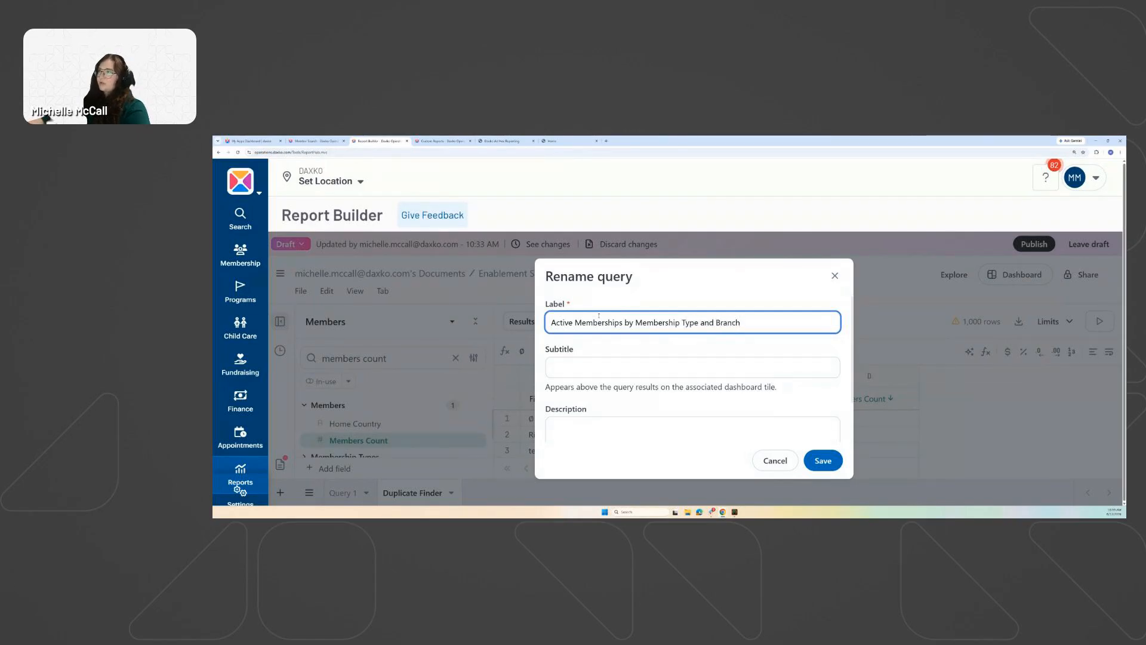
{"action": "left_click", "coordinate": [823, 461]}
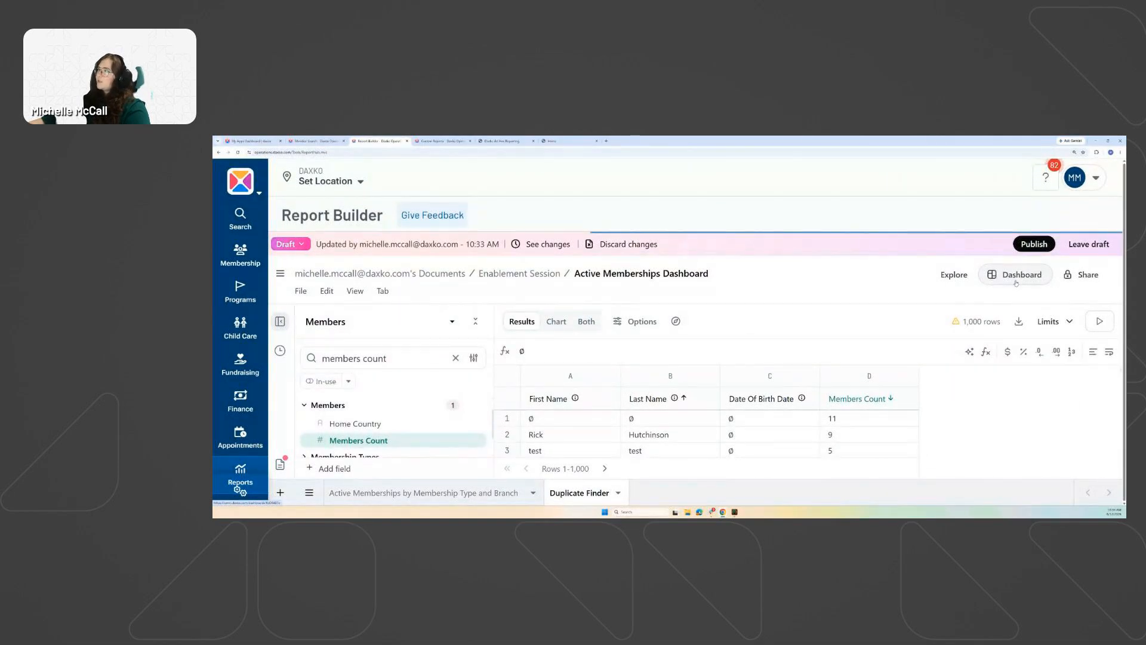
Switch to the Dashboard layout and collapse the Properties panel.
{"action": "left_click", "coordinate": [1017, 275]}
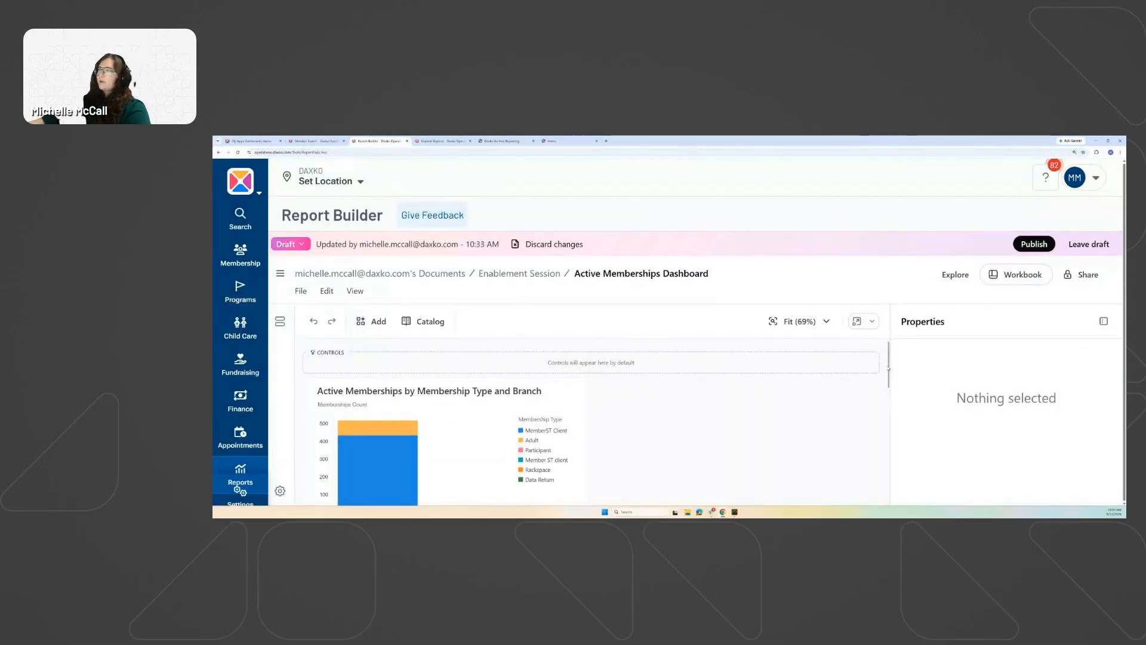
{"action": "scroll", "coordinate": [886, 382], "scroll_direction": "down", "scroll_amount": 3}
{"action": "scroll", "coordinate": [886, 393], "scroll_direction": "down", "scroll_amount": 5}
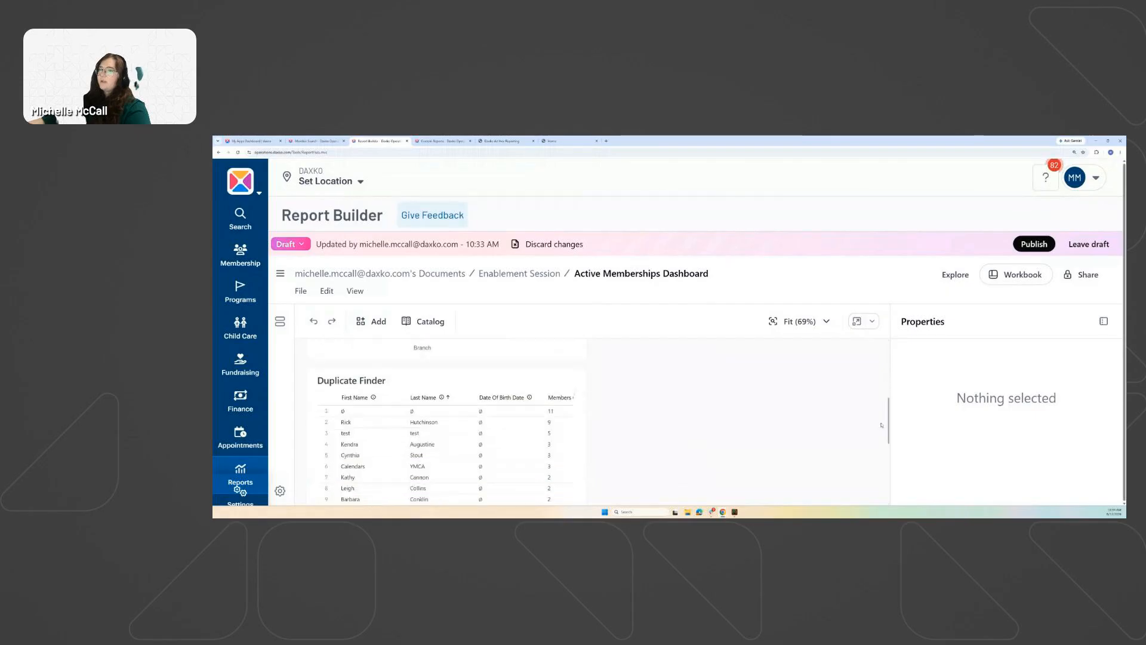
{"action": "left_click_drag", "start_coordinate": [882, 424], "coordinate": [886, 381]}
{"action": "left_click", "coordinate": [1104, 322]}
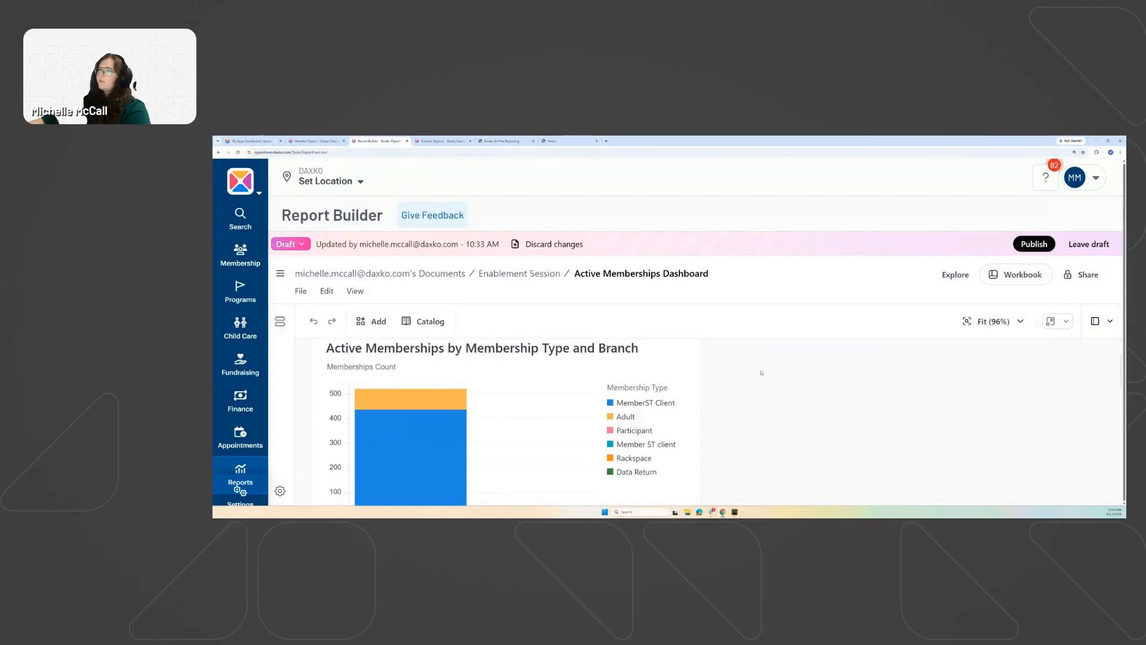
Place the Duplicate Finder table to the right of the membership chart.
{"action": "scroll", "coordinate": [506, 415], "scroll_direction": "down", "scroll_amount": 5}
{"action": "left_click_drag", "start_coordinate": [508, 394], "coordinate": [919, 346]}
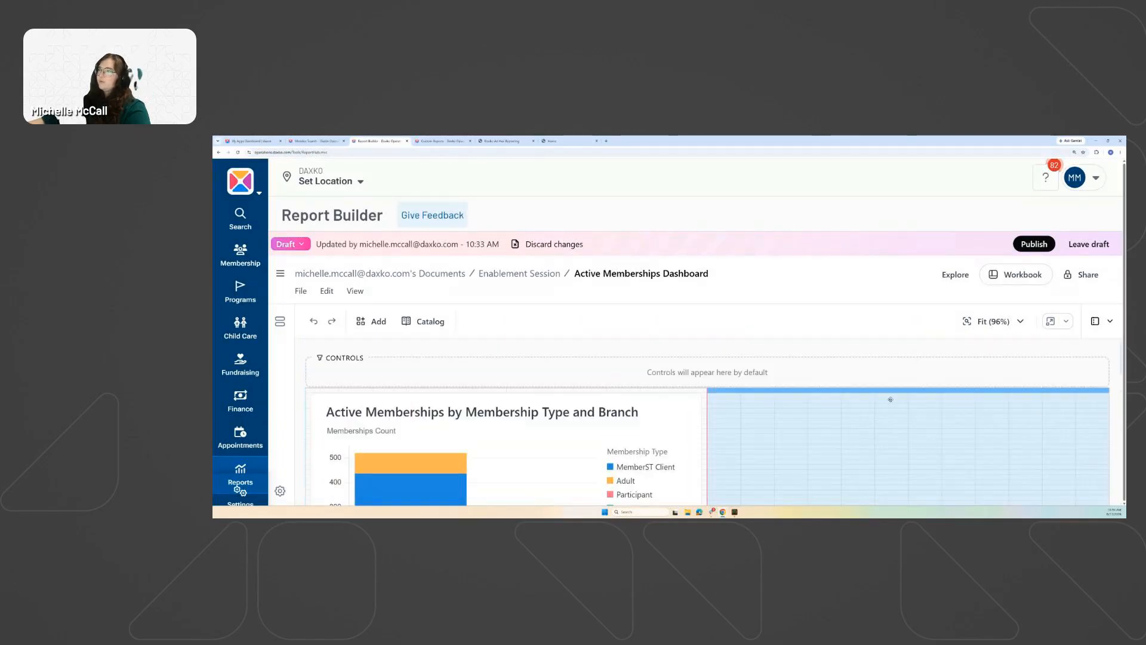
{"action": "left_click_drag", "start_coordinate": [890, 399], "coordinate": [891, 399]}
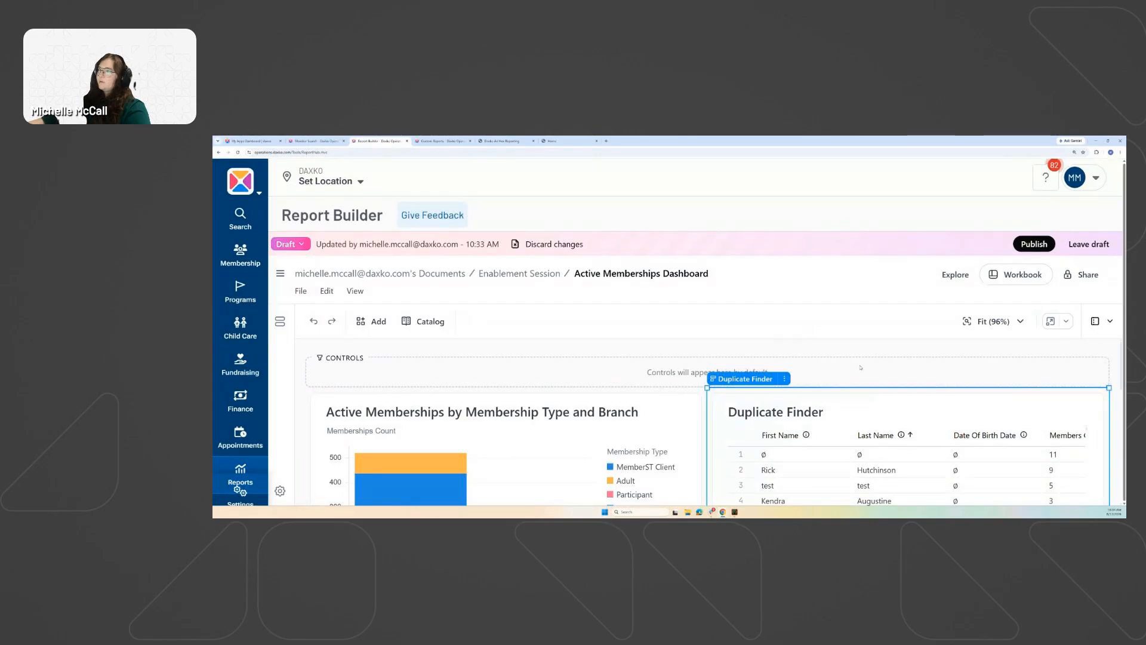
{"action": "scroll", "coordinate": [766, 457], "scroll_direction": "down", "scroll_amount": 4}
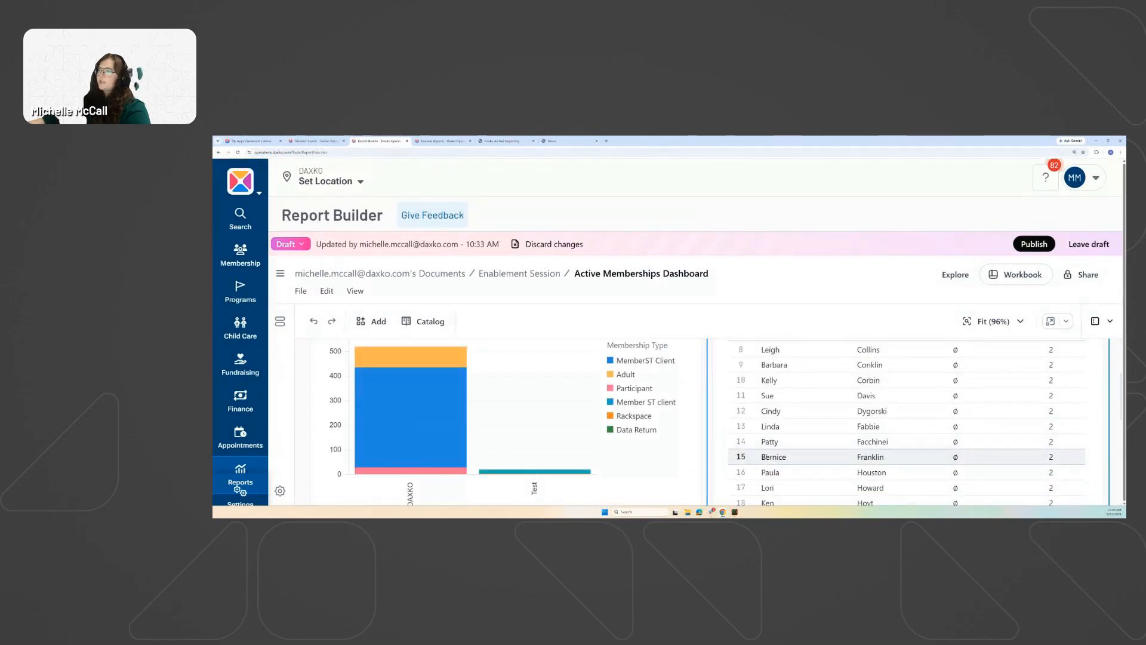
{"action": "scroll", "coordinate": [766, 412], "scroll_direction": "up", "scroll_amount": 4}
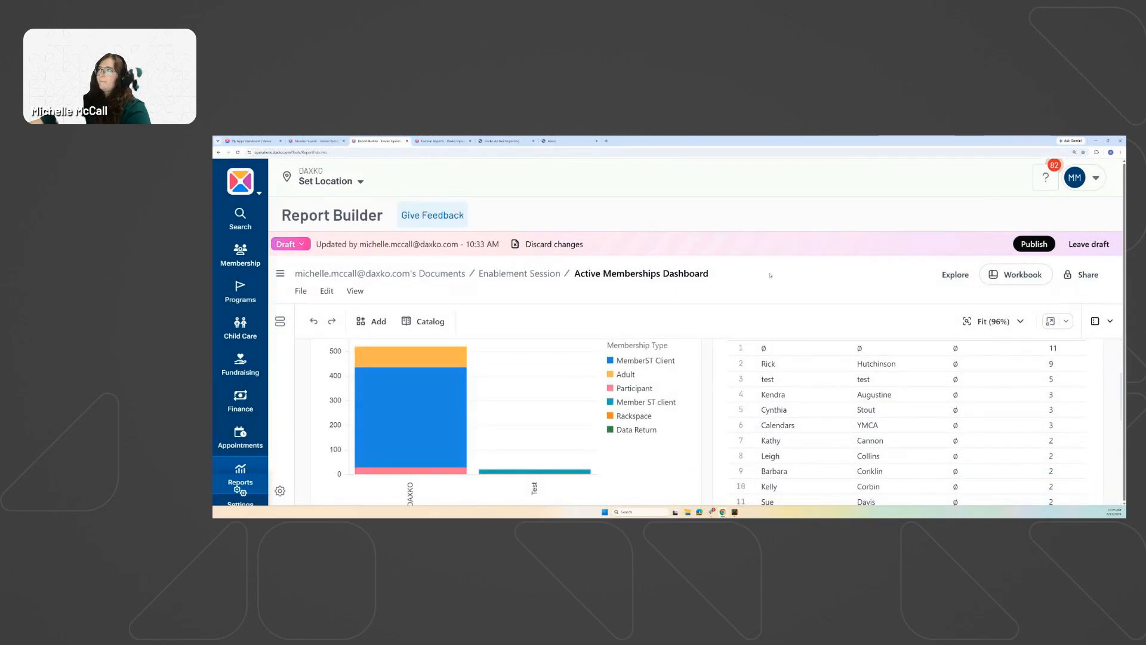
{"action": "key", "text": "ctrl+minus"}
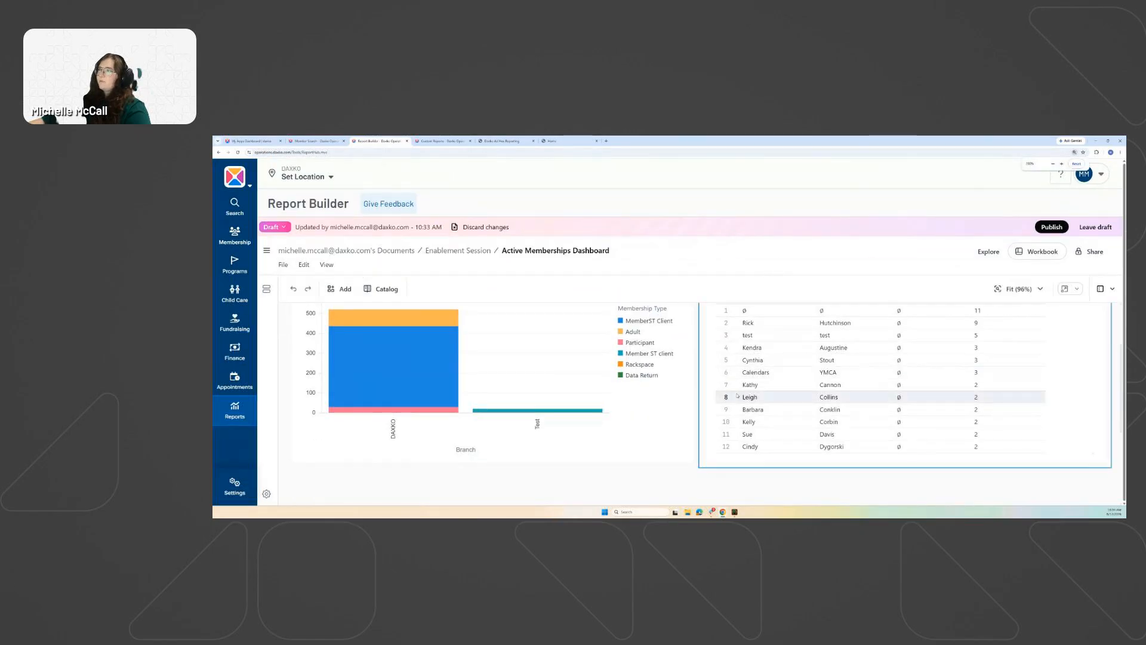
{"action": "scroll", "coordinate": [747, 397], "scroll_direction": "up", "scroll_amount": 3}
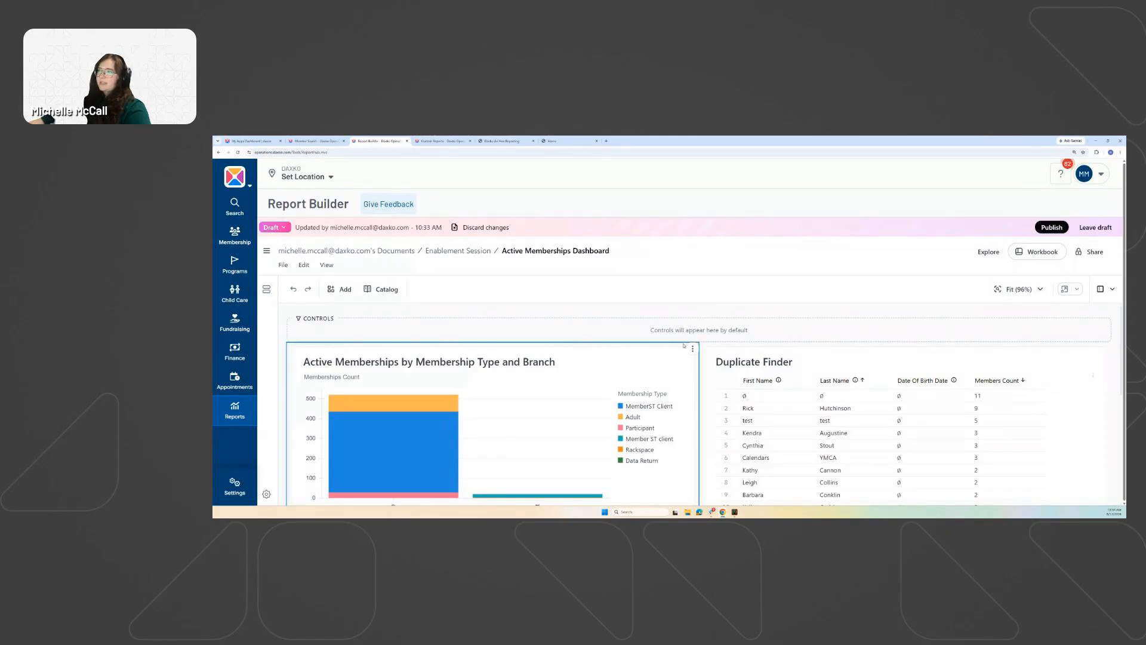
{"action": "scroll", "coordinate": [693, 377], "scroll_direction": "down", "scroll_amount": 3}
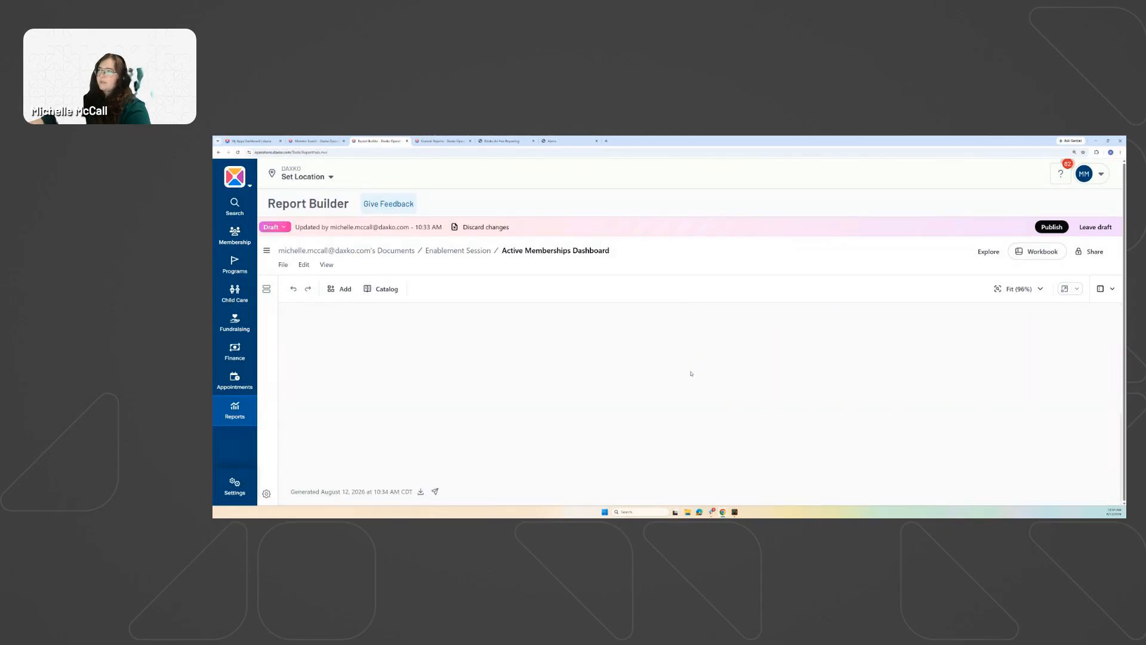
{"action": "scroll", "coordinate": [694, 378], "scroll_direction": "up", "scroll_amount": 3}
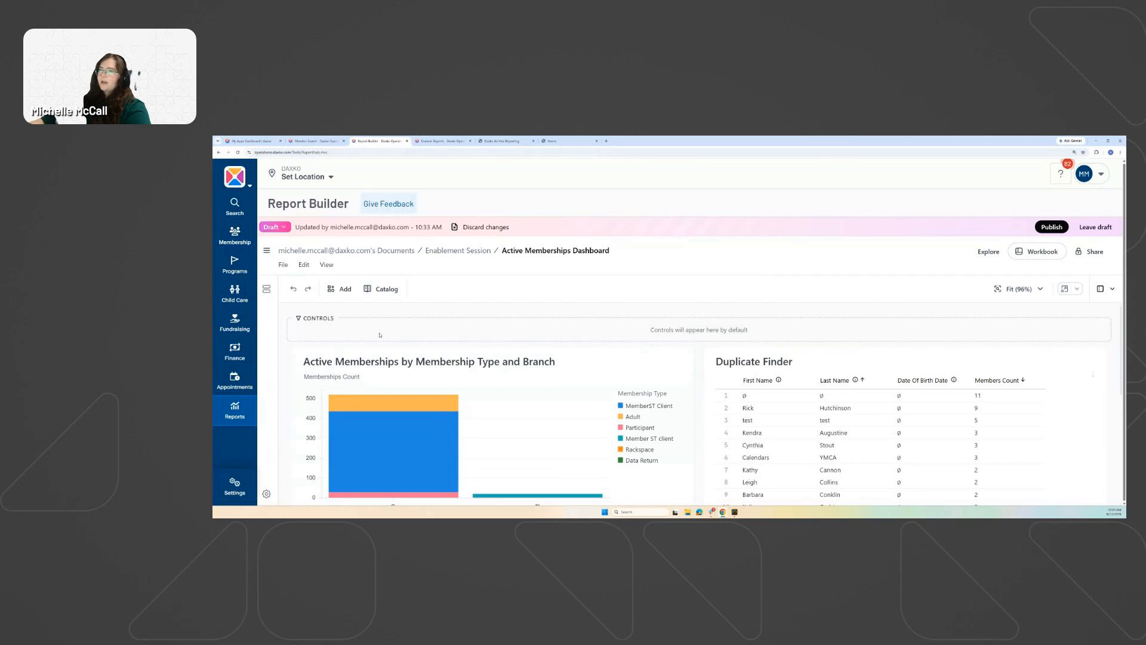
{"action": "scroll", "coordinate": [701, 334], "scroll_direction": "down", "scroll_amount": 2}
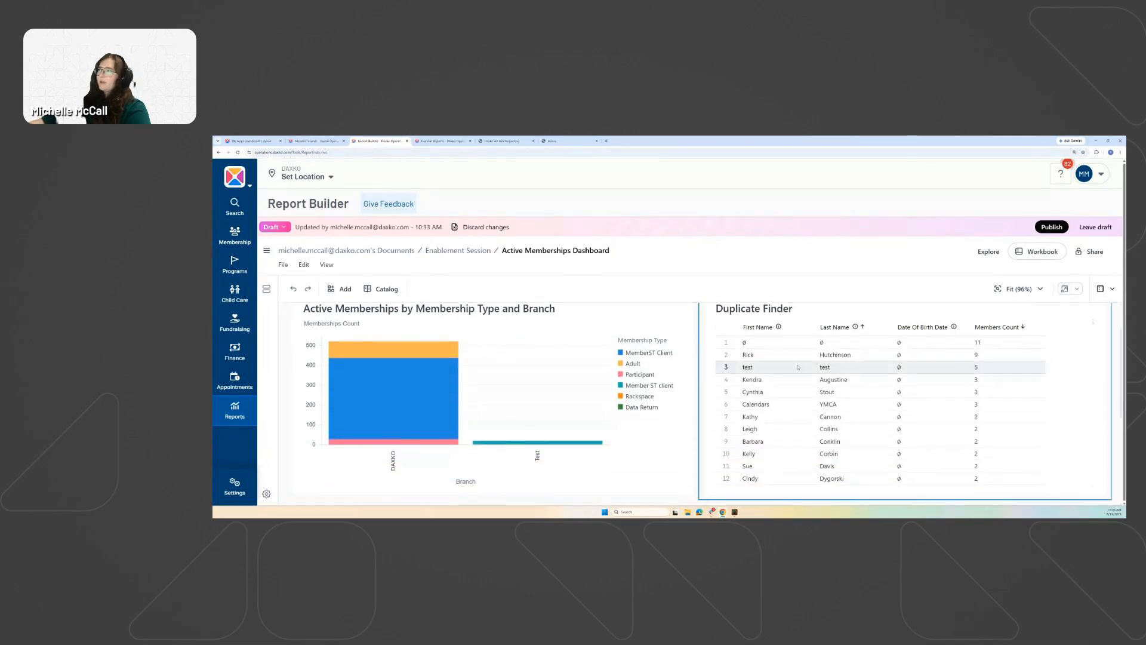
{"action": "scroll", "coordinate": [729, 403], "scroll_direction": "up", "scroll_amount": 1}
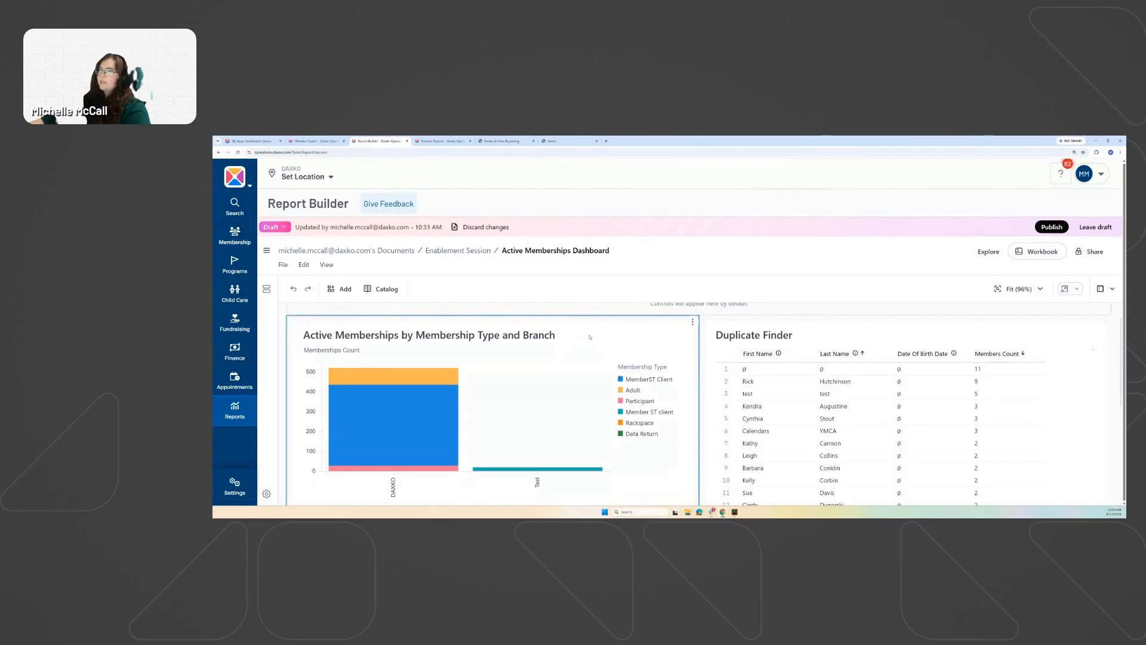
{"action": "scroll", "coordinate": [508, 326], "scroll_direction": "up", "scroll_amount": 1}
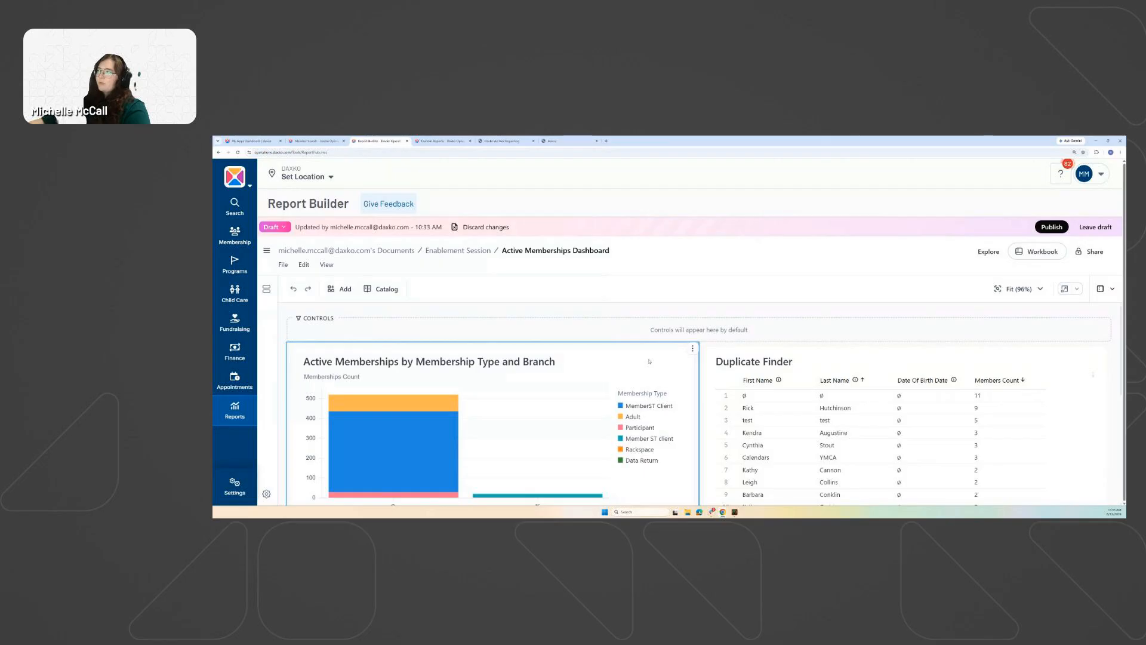
Start adding a dashboard filter and collapse the recommended query filters.
{"action": "left_click", "coordinate": [341, 289]}
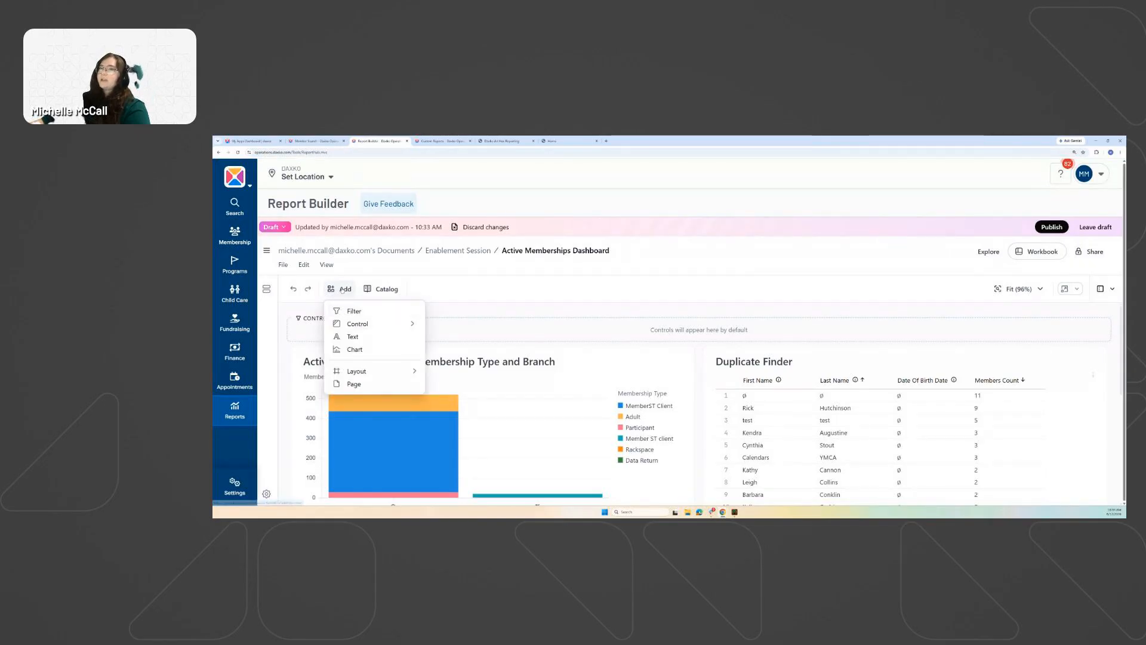
{"action": "left_click", "coordinate": [484, 292]}
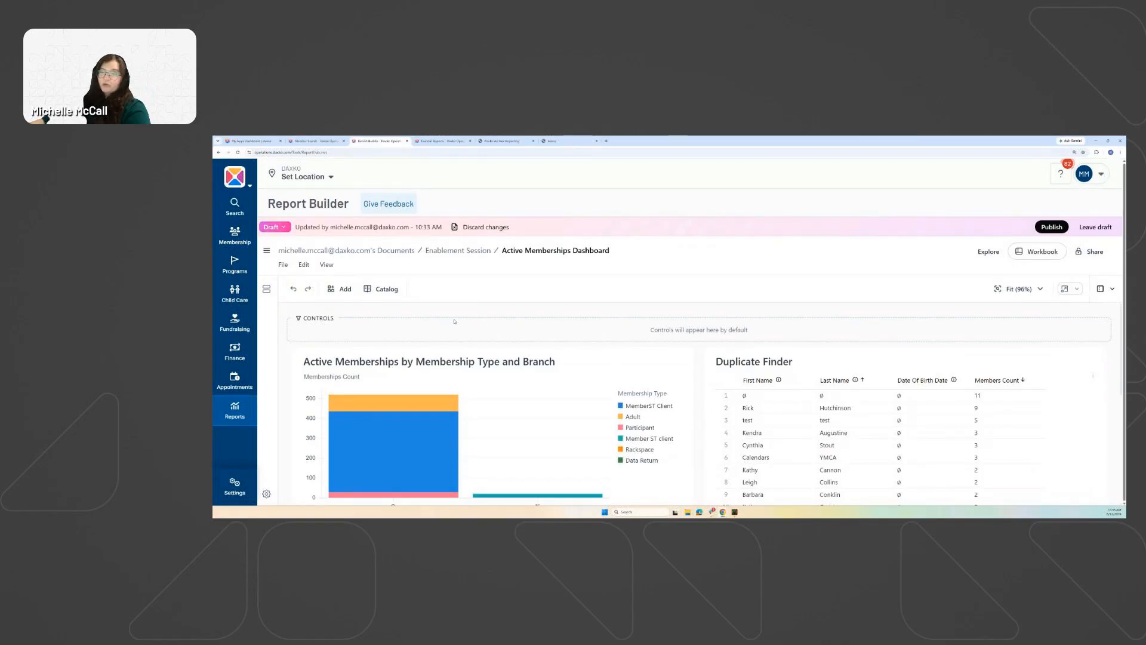
{"action": "left_click", "coordinate": [333, 290]}
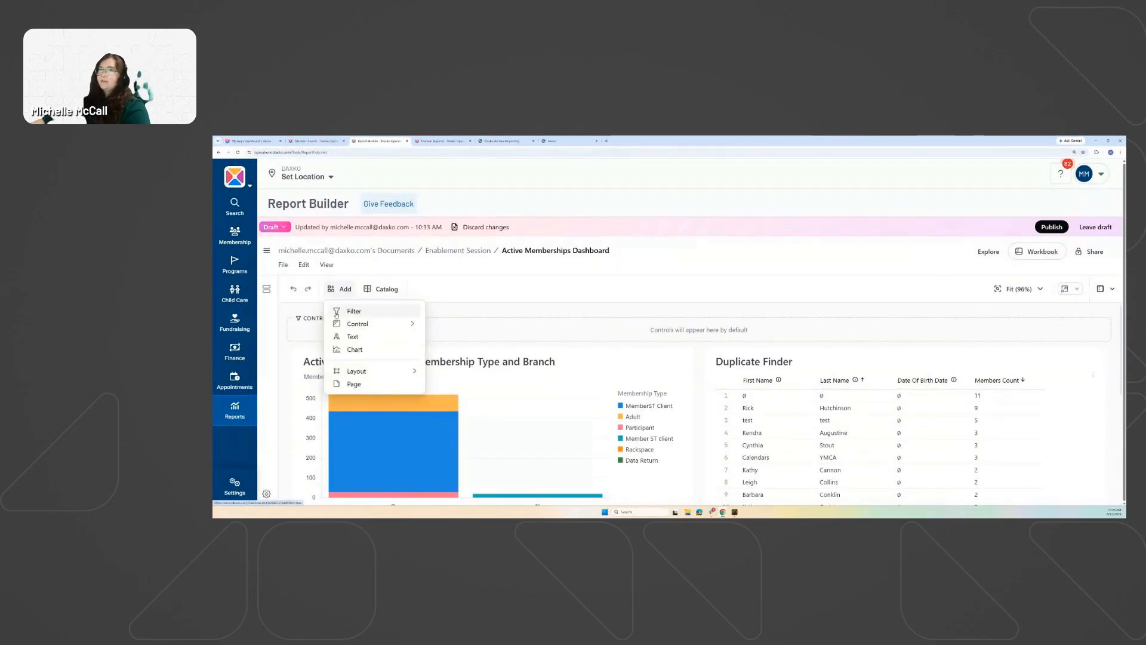
{"action": "left_click", "coordinate": [337, 312]}
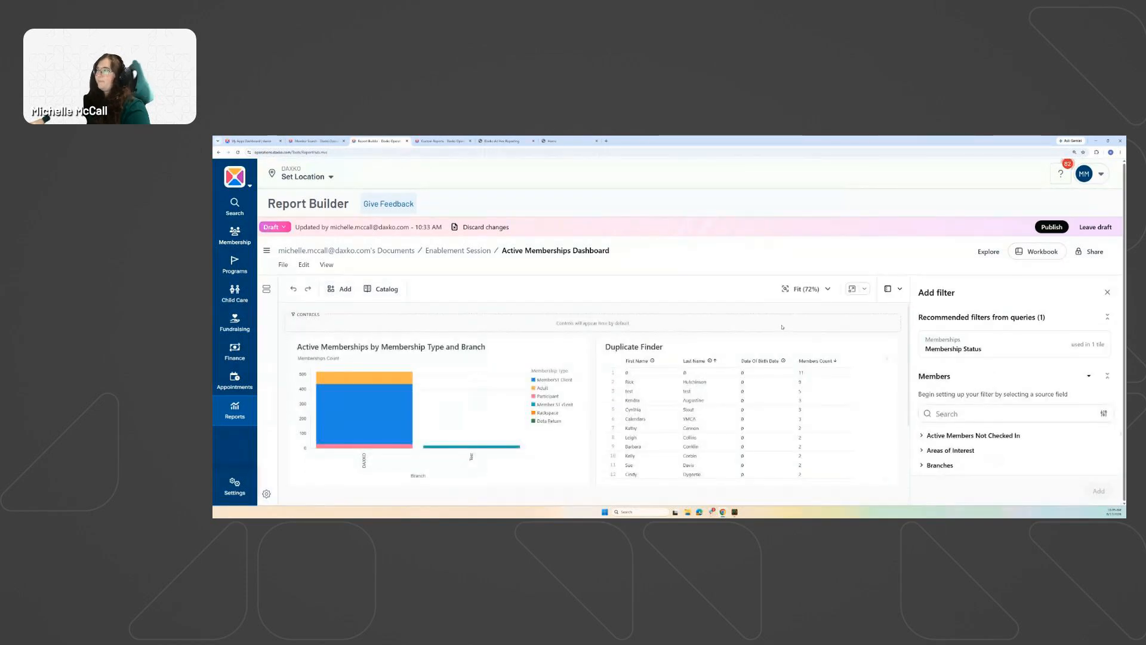
{"action": "left_click", "coordinate": [1107, 319]}
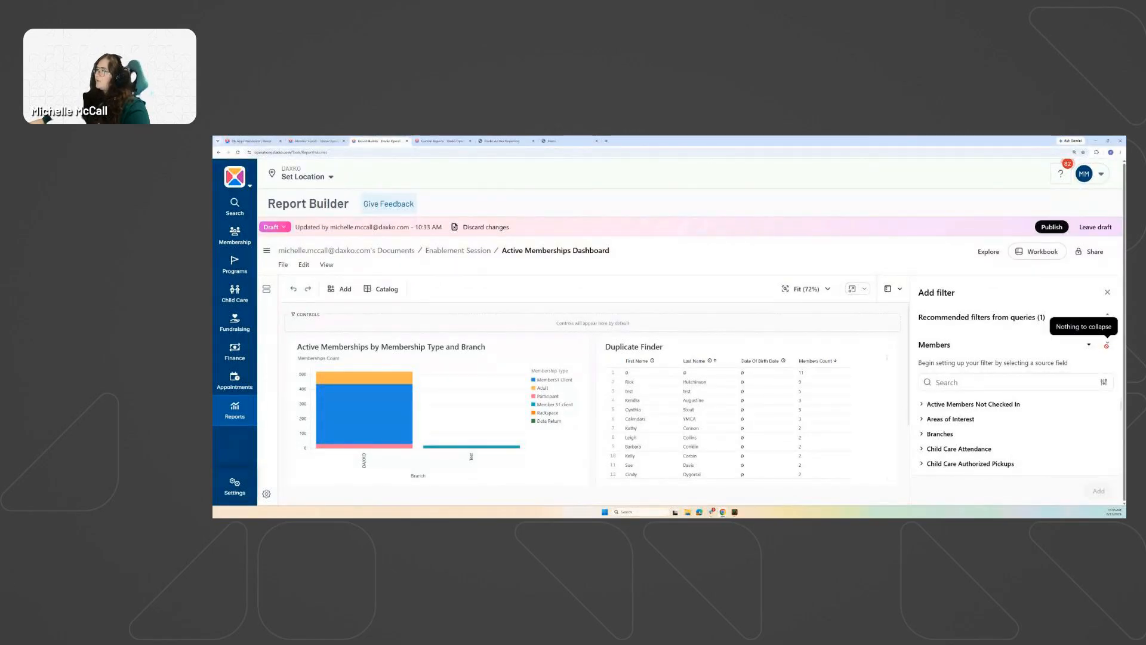
{"action": "scroll", "coordinate": [954, 423], "scroll_direction": "down", "scroll_amount": 3}
{"action": "scroll", "coordinate": [954, 423], "scroll_direction": "up", "scroll_amount": 3}
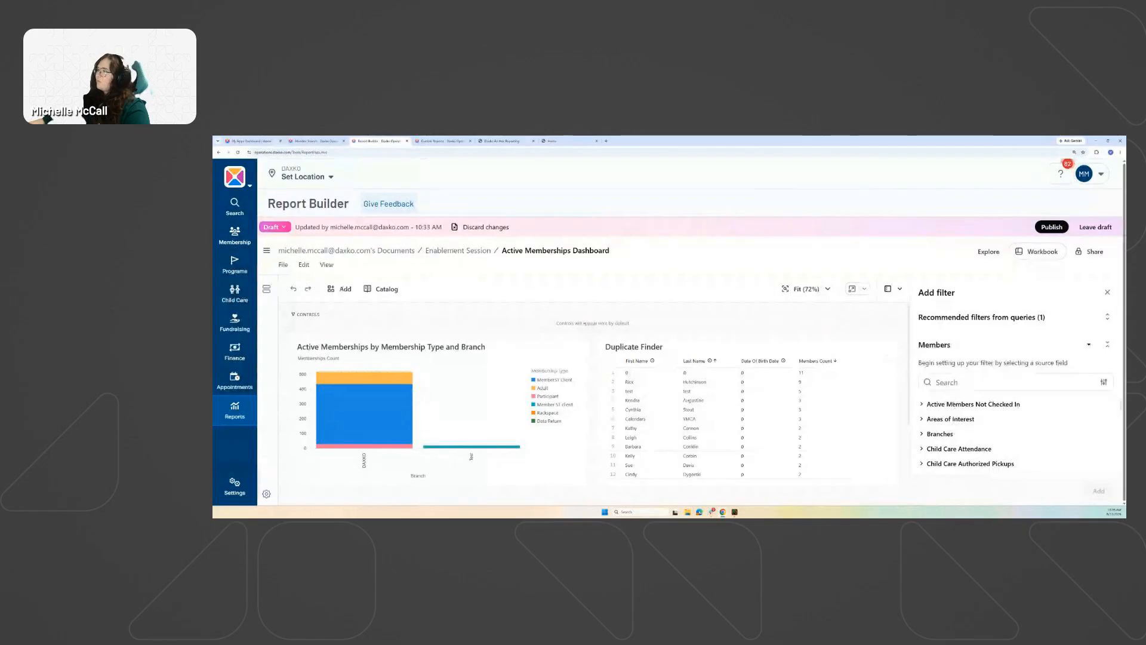
Add a filter on the Memberships > Membership Type field.
{"action": "left_click", "coordinate": [950, 382]}
{"action": "type", "text": "M"}
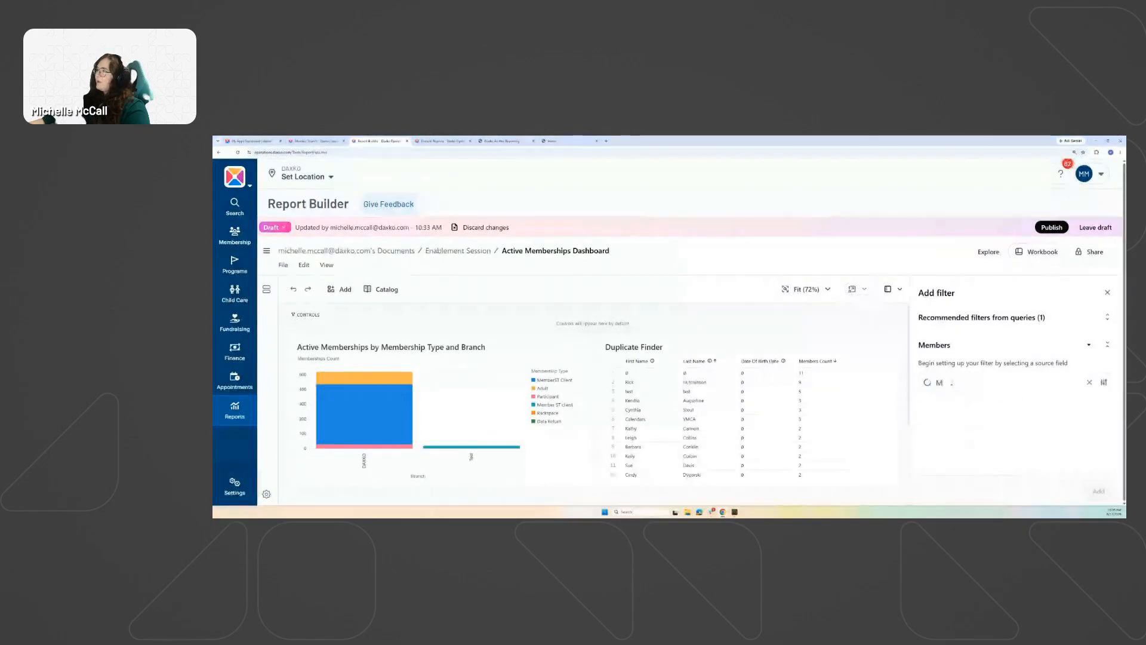
{"action": "type", "text": "embership Type"}
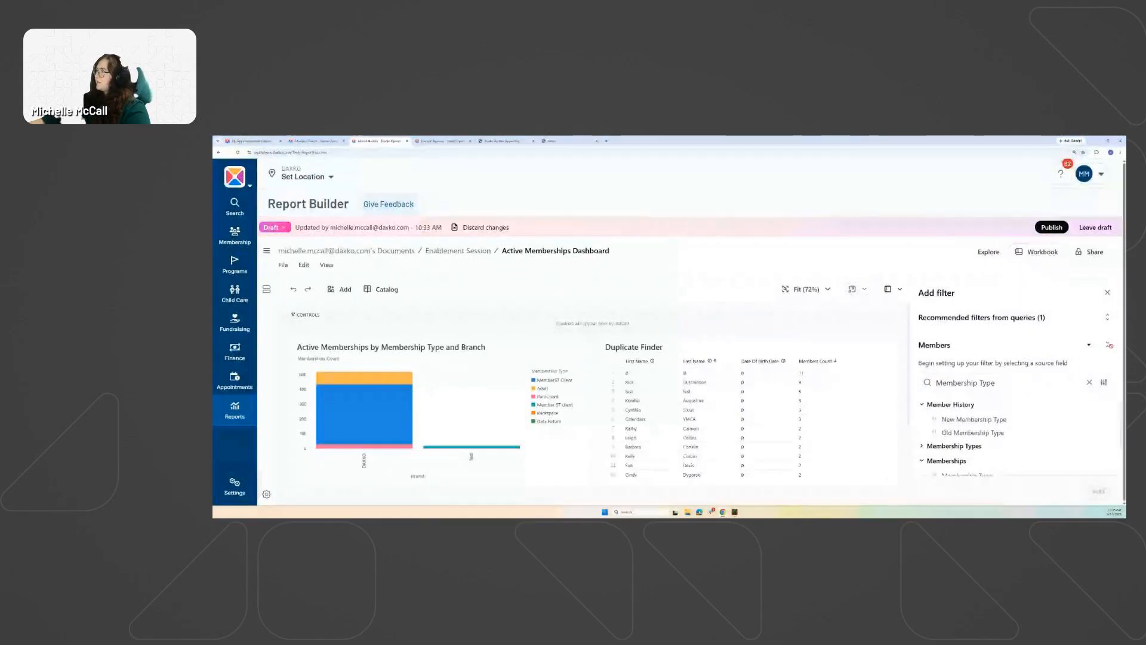
{"action": "scroll", "coordinate": [941, 427], "scroll_direction": "down", "scroll_amount": 2}
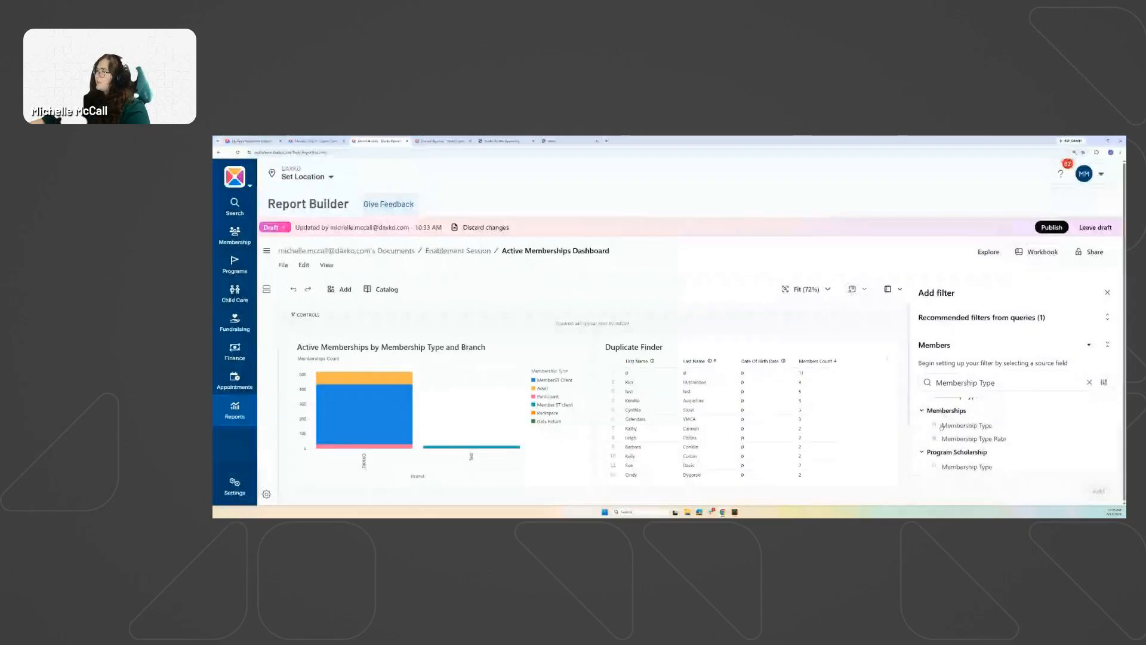
{"action": "scroll", "coordinate": [937, 427], "scroll_direction": "up", "scroll_amount": 2}
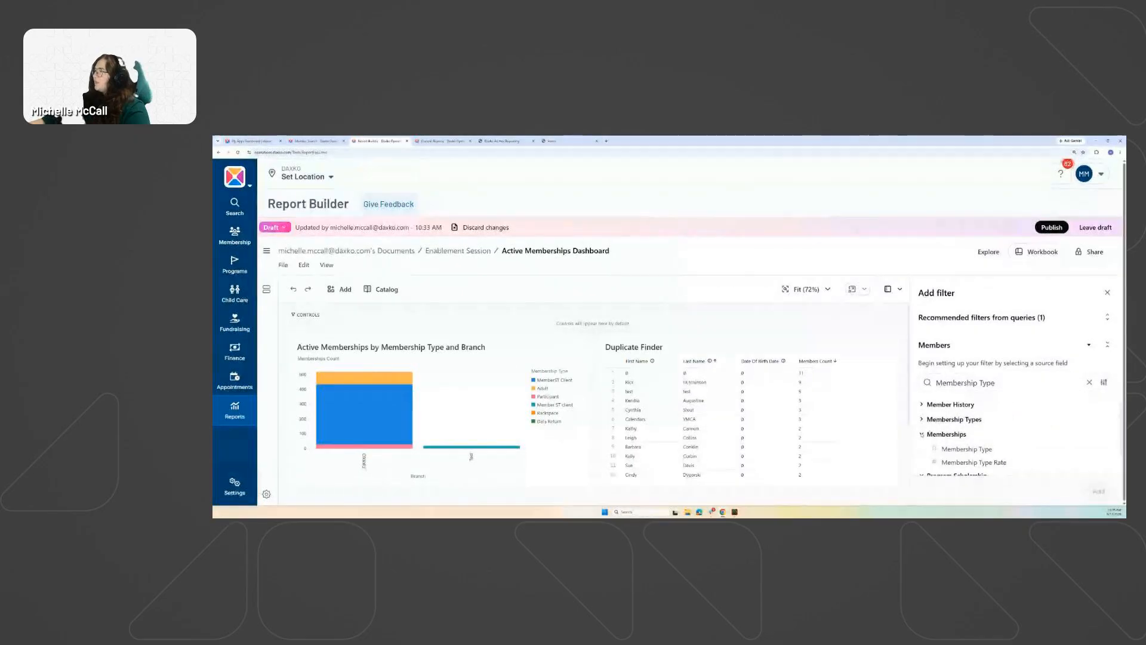
{"action": "left_click", "coordinate": [960, 449]}
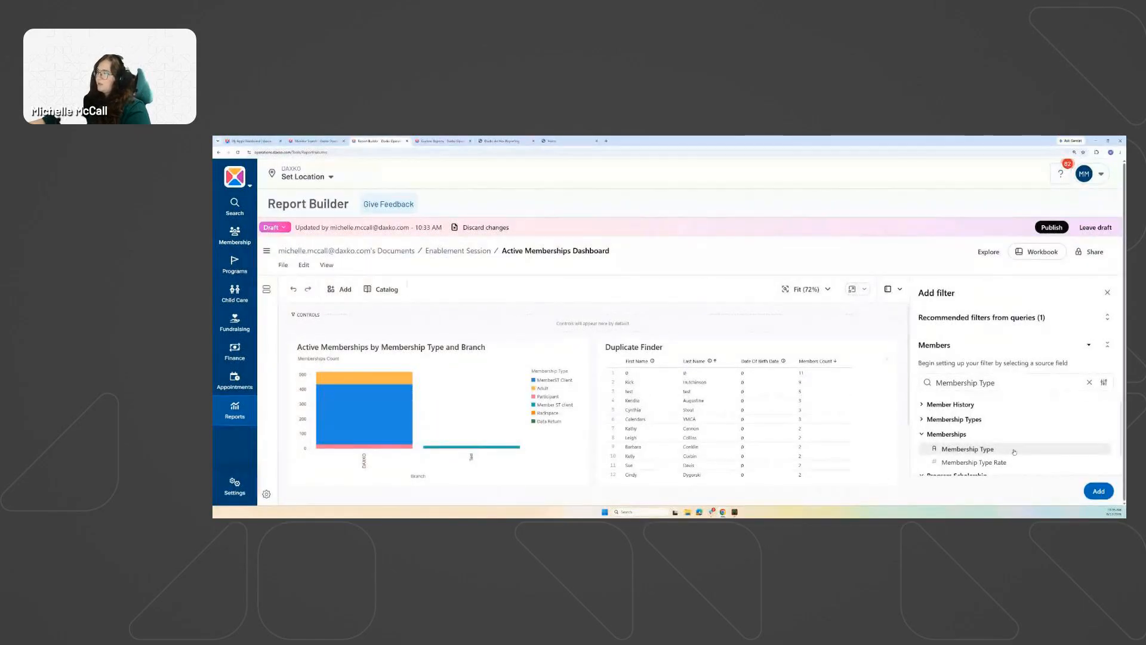
{"action": "left_click", "coordinate": [1099, 492]}
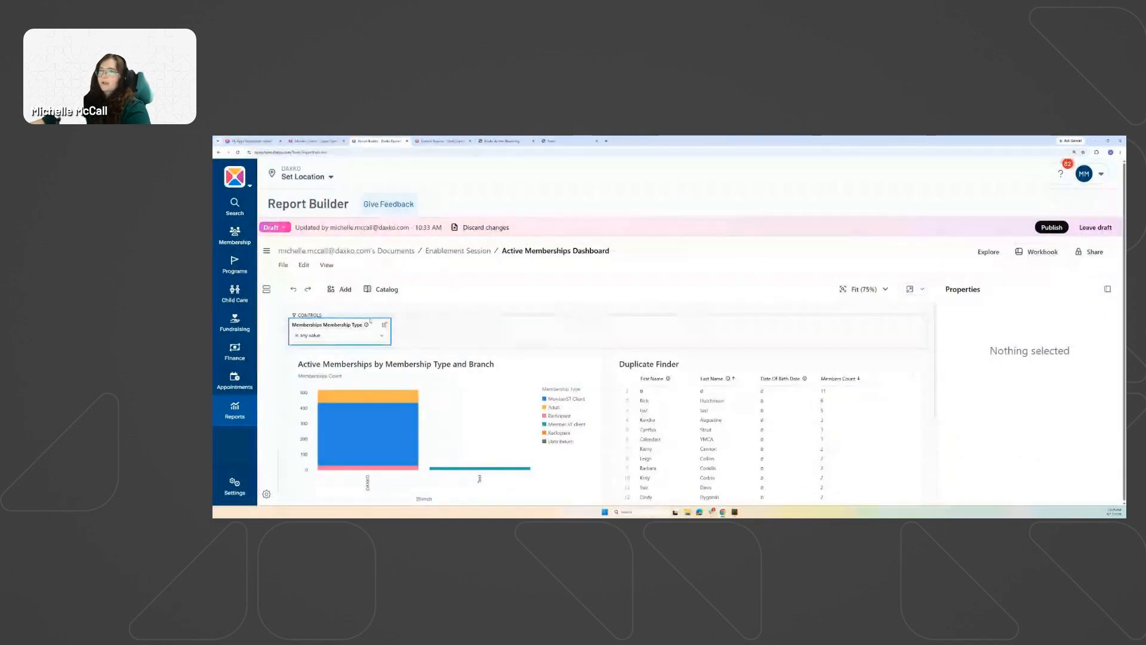
Relabel the filter control to 'Membership Type' by deleting the 'Memberships' prefix.
{"action": "left_click", "coordinate": [320, 342]}
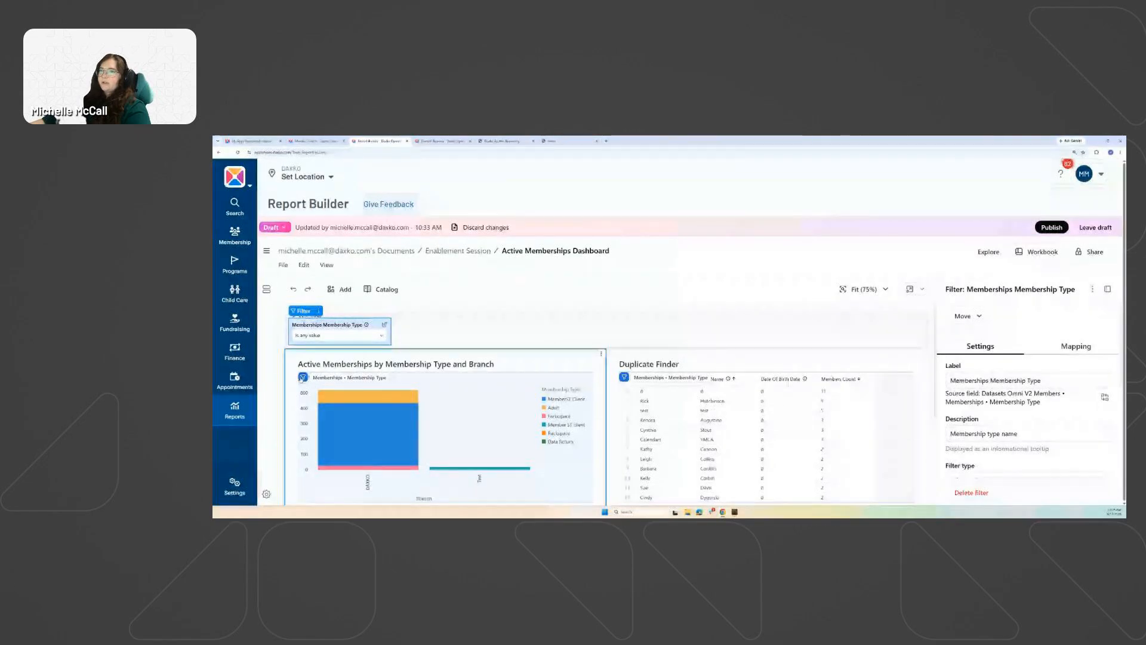
{"action": "left_click", "coordinate": [400, 320]}
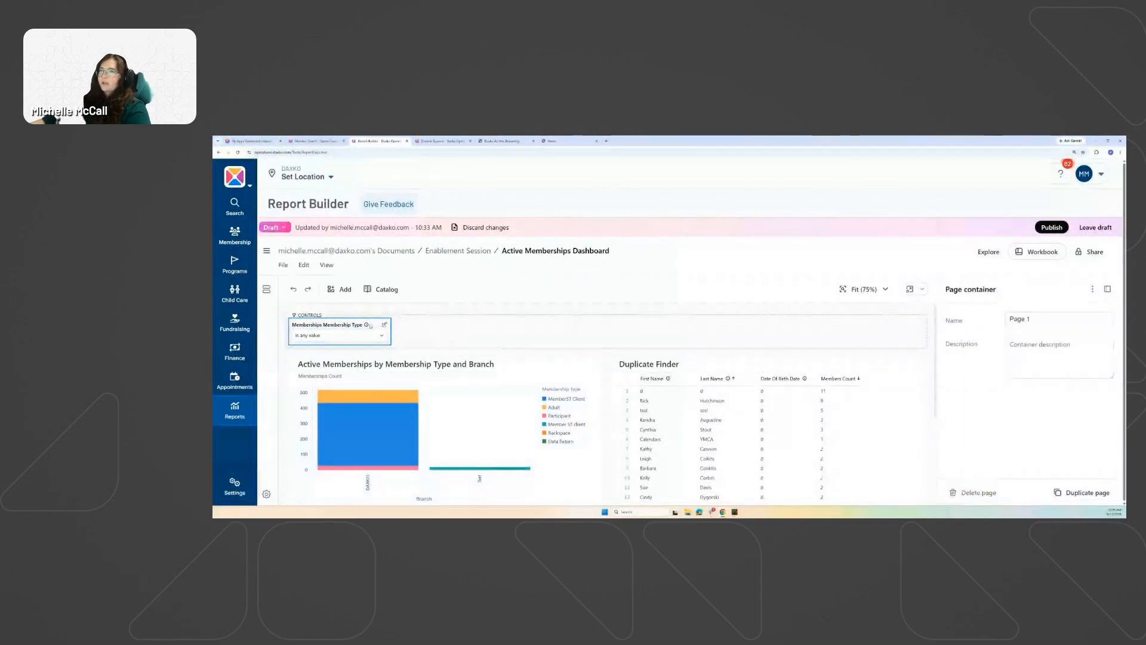
{"action": "left_click", "coordinate": [333, 348]}
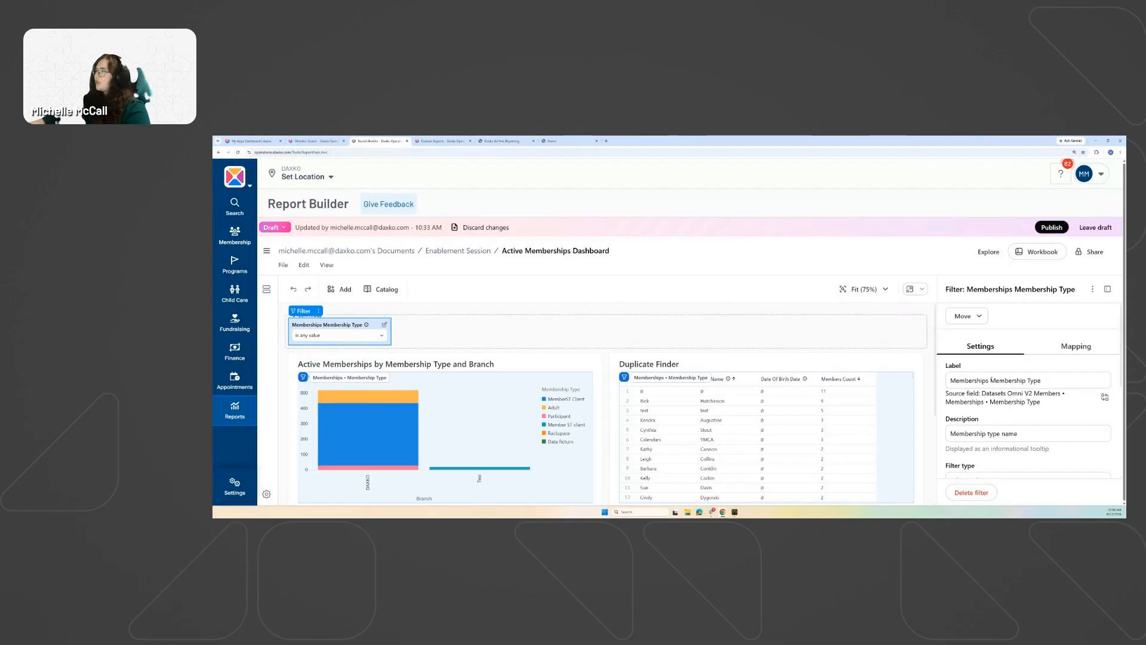
{"action": "left_click_drag", "start_coordinate": [991, 380], "coordinate": [950, 380]}
{"action": "key", "text": "BackSpace"}
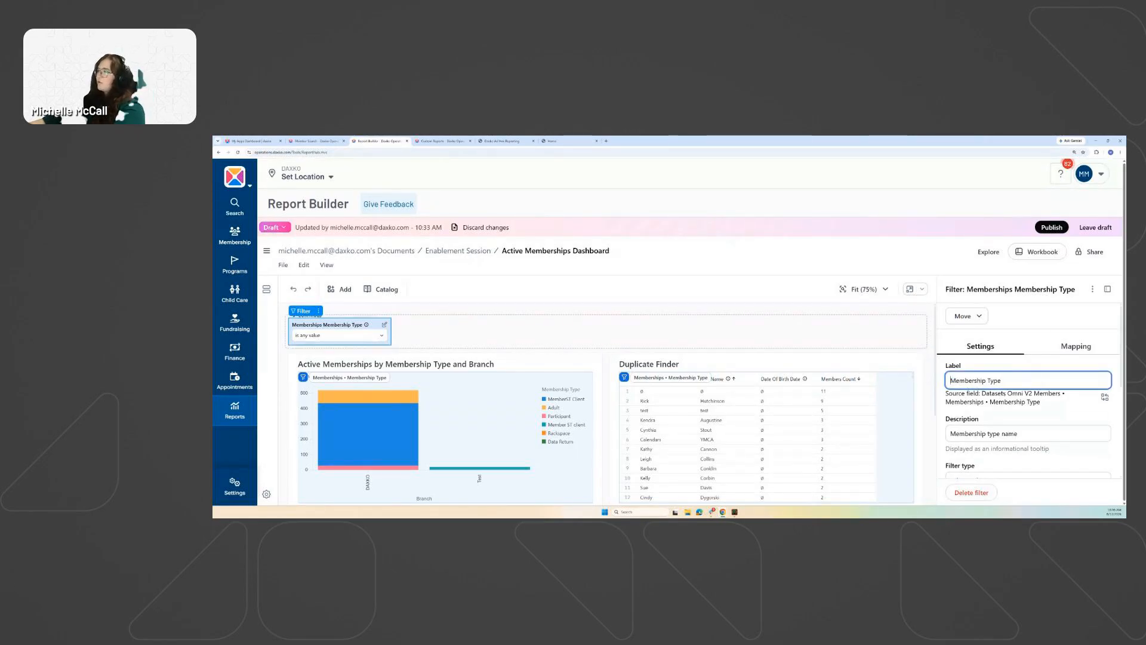
Set the filter type to Multiple selection.
{"action": "scroll", "coordinate": [1009, 394], "scroll_direction": "down", "scroll_amount": 2}
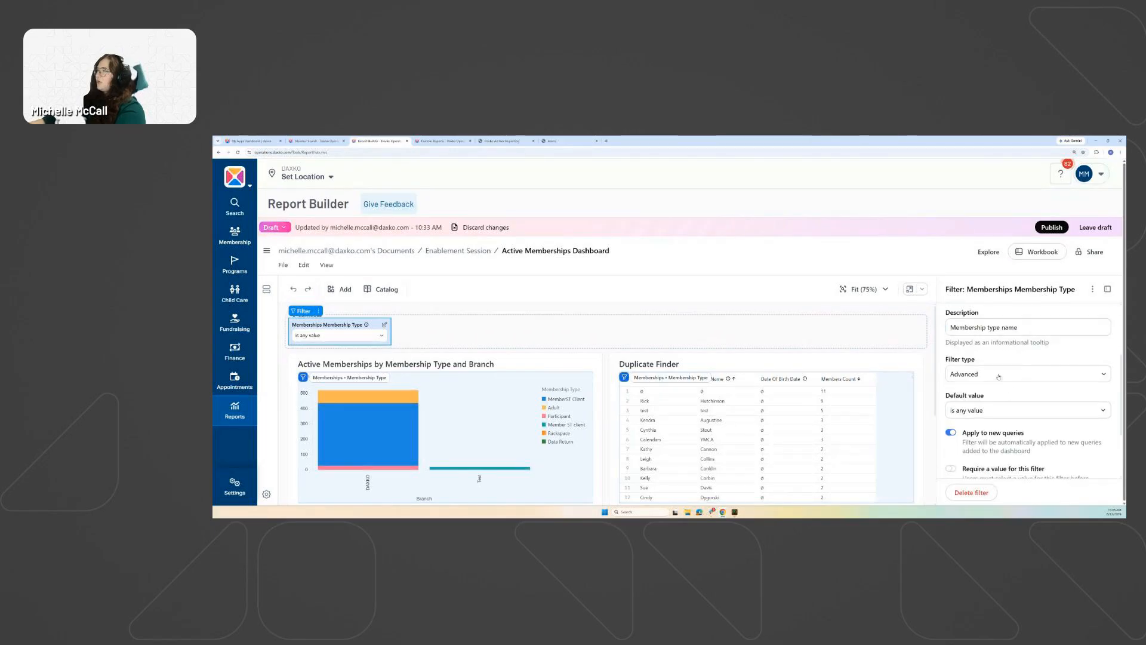
{"action": "left_click", "coordinate": [994, 374]}
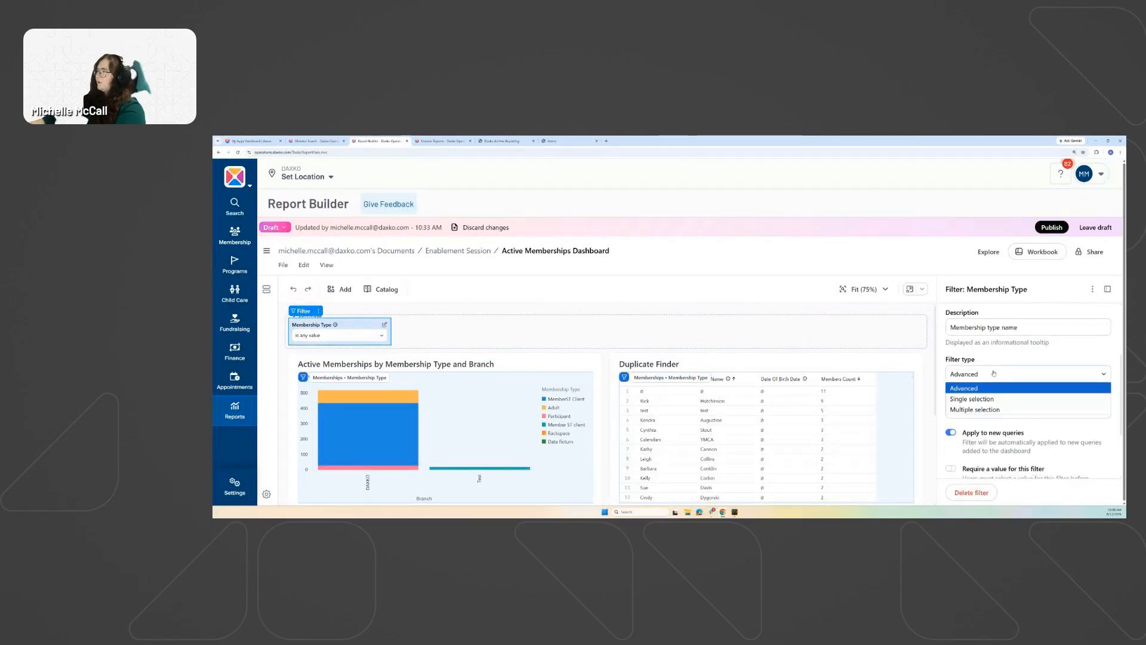
{"action": "left_click", "coordinate": [992, 409]}
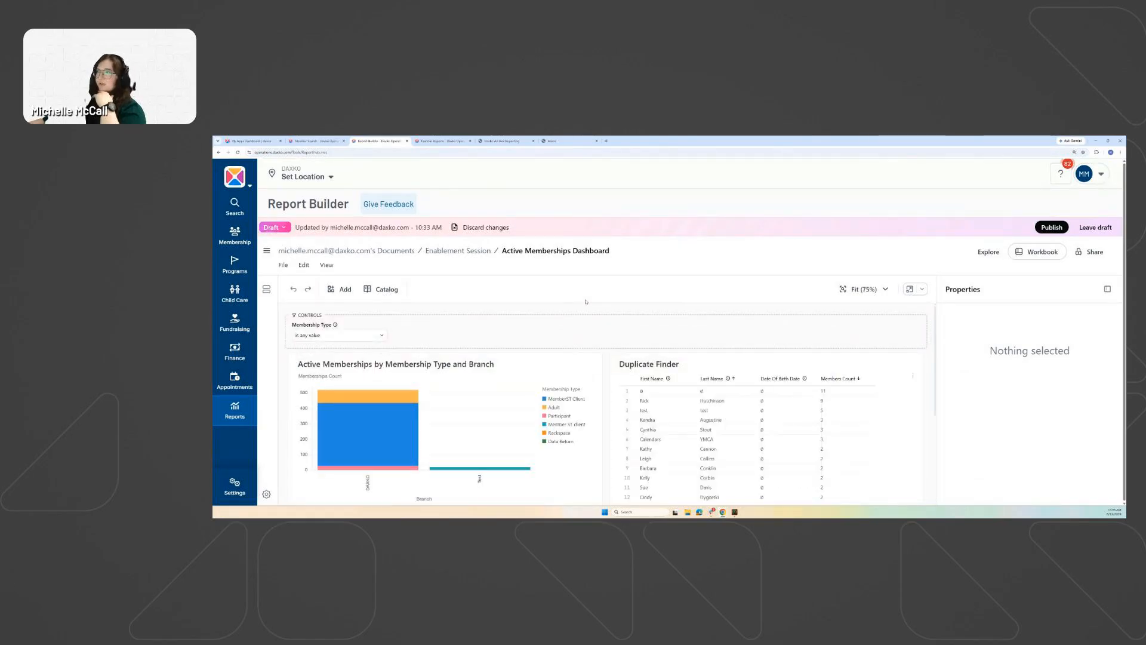
Hide the Properties panel and open the Membership Type filter's values list.
{"action": "left_click", "coordinate": [1108, 290]}
{"action": "left_click", "coordinate": [370, 348]}
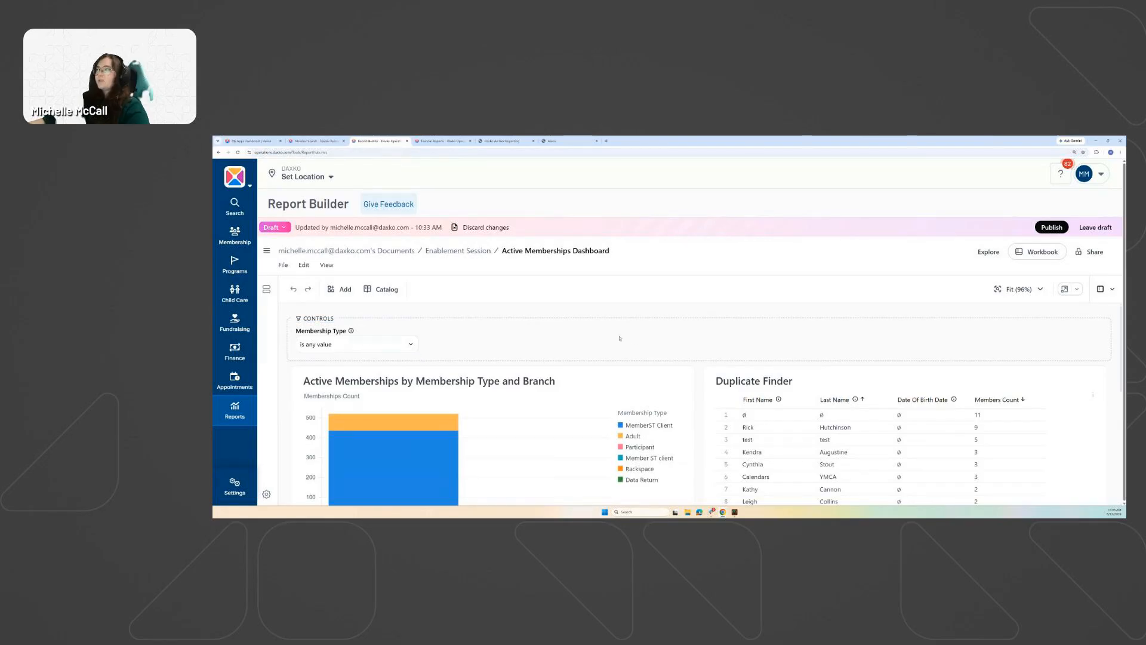
{"action": "left_click", "coordinate": [378, 347]}
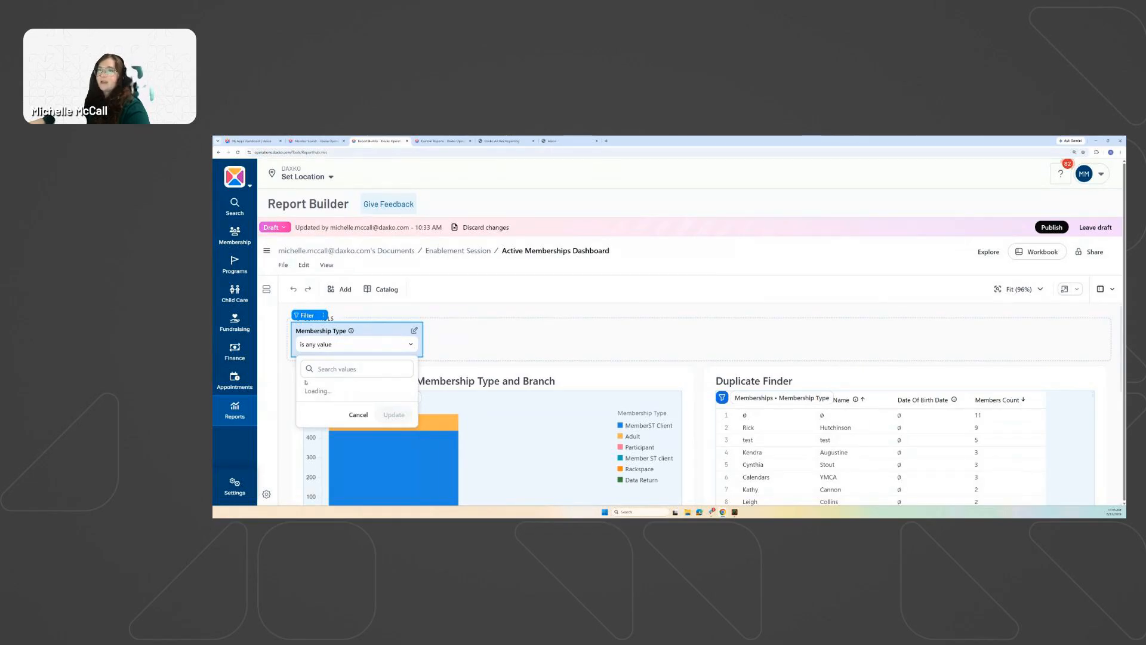
{"action": "left_click", "coordinate": [466, 340]}
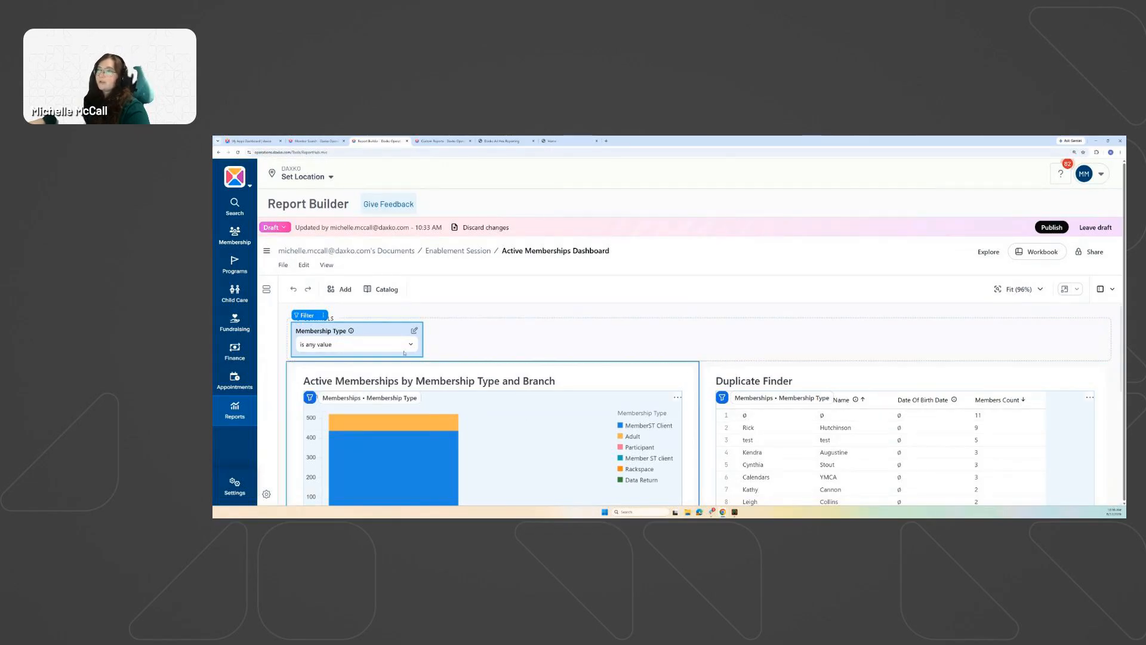
{"action": "left_click", "coordinate": [346, 344]}
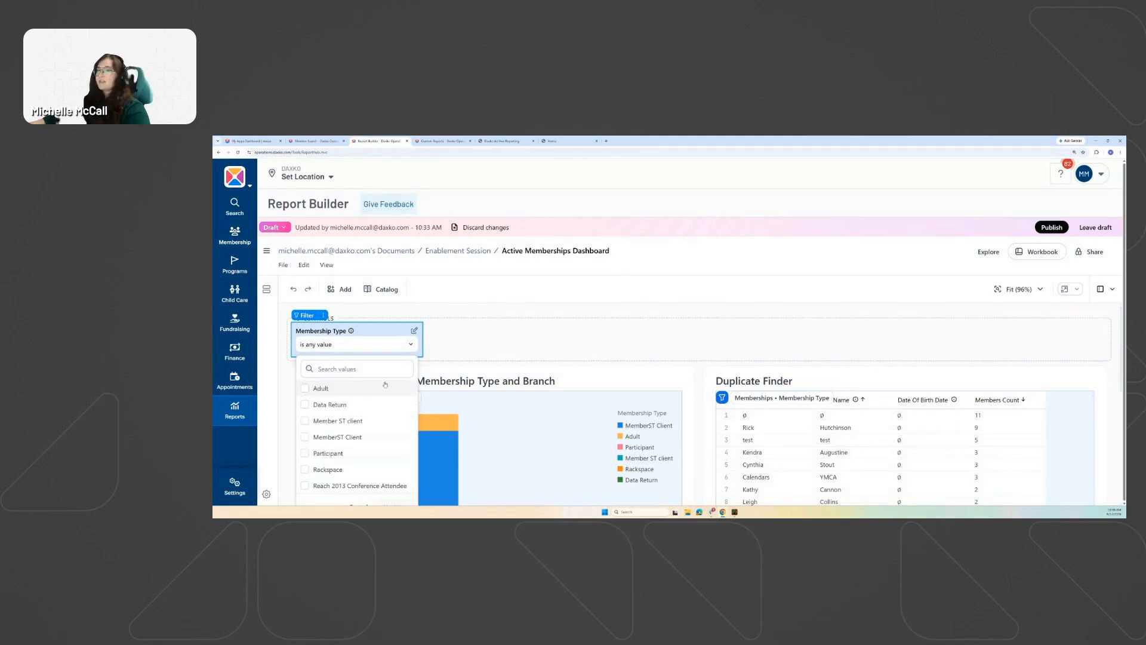
Try Data Return, Member ST client and MemberST Client, then leave the filter at 'is any value'.
{"action": "left_click", "coordinate": [304, 437]}
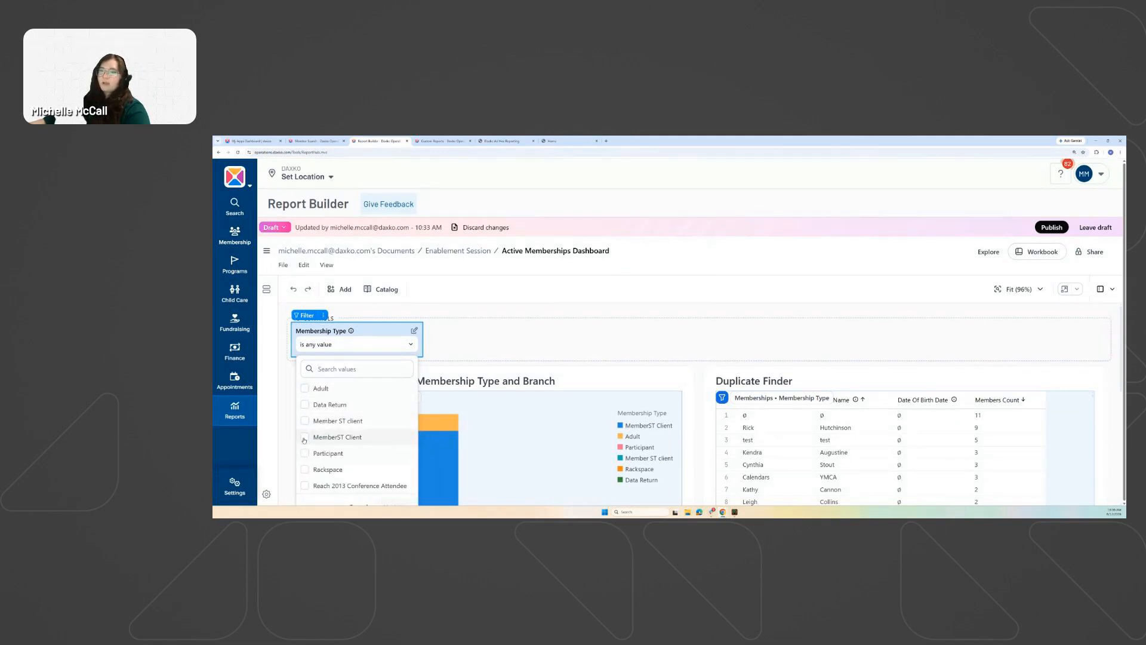
{"action": "left_click", "coordinate": [305, 421]}
{"action": "left_click", "coordinate": [304, 404]}
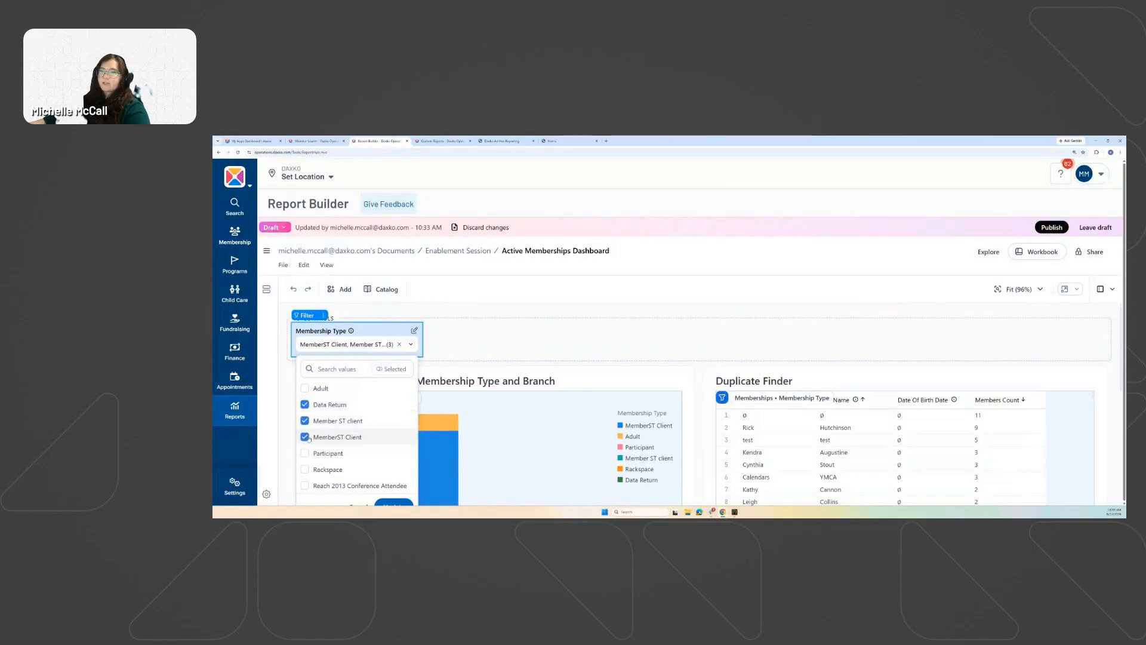
{"action": "left_click", "coordinate": [304, 437]}
{"action": "left_click", "coordinate": [304, 421]}
{"action": "left_click", "coordinate": [304, 405]}
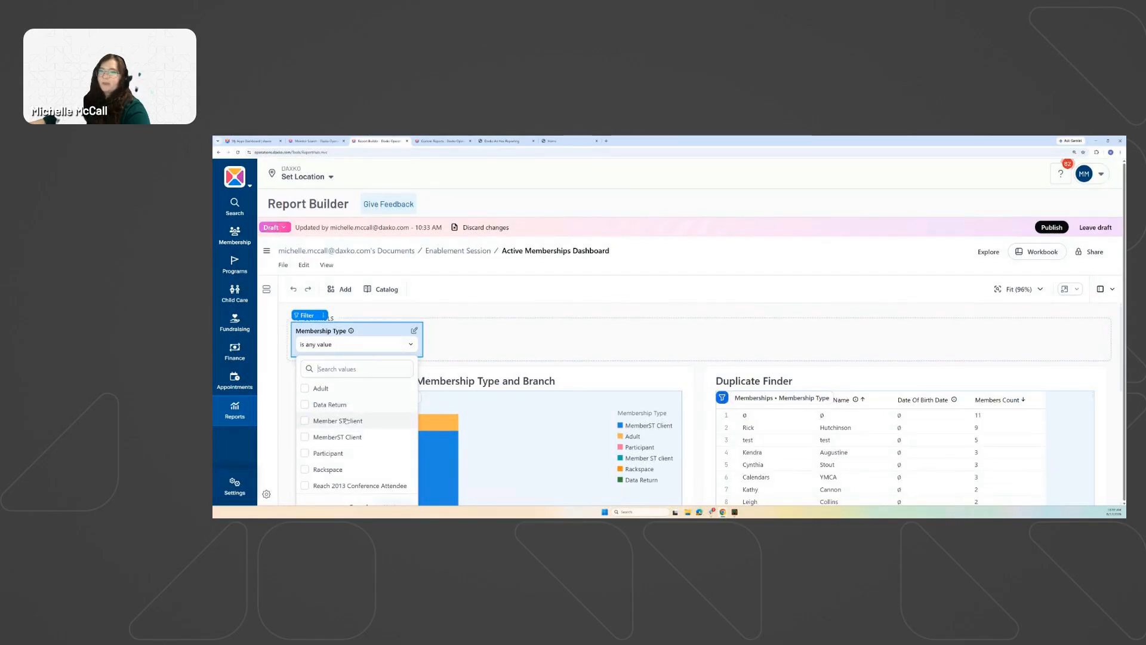
{"action": "left_click", "coordinate": [346, 421]}
{"action": "scroll", "coordinate": [399, 435], "scroll_direction": "down", "scroll_amount": 2}
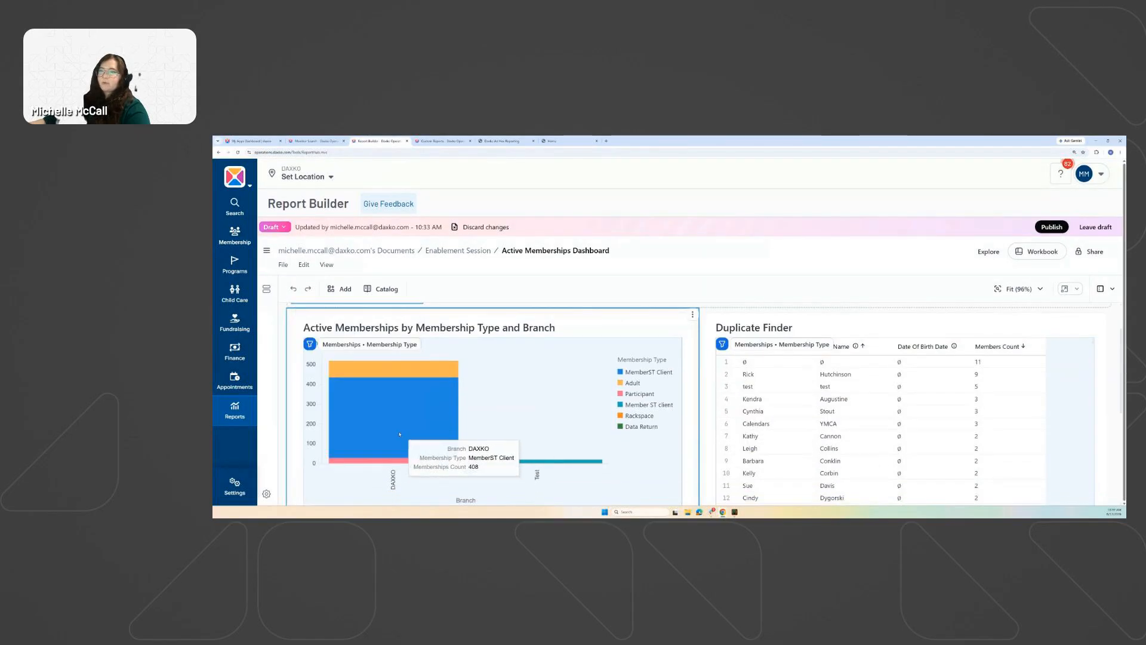
{"action": "scroll", "coordinate": [400, 435], "scroll_direction": "up", "scroll_amount": 2}
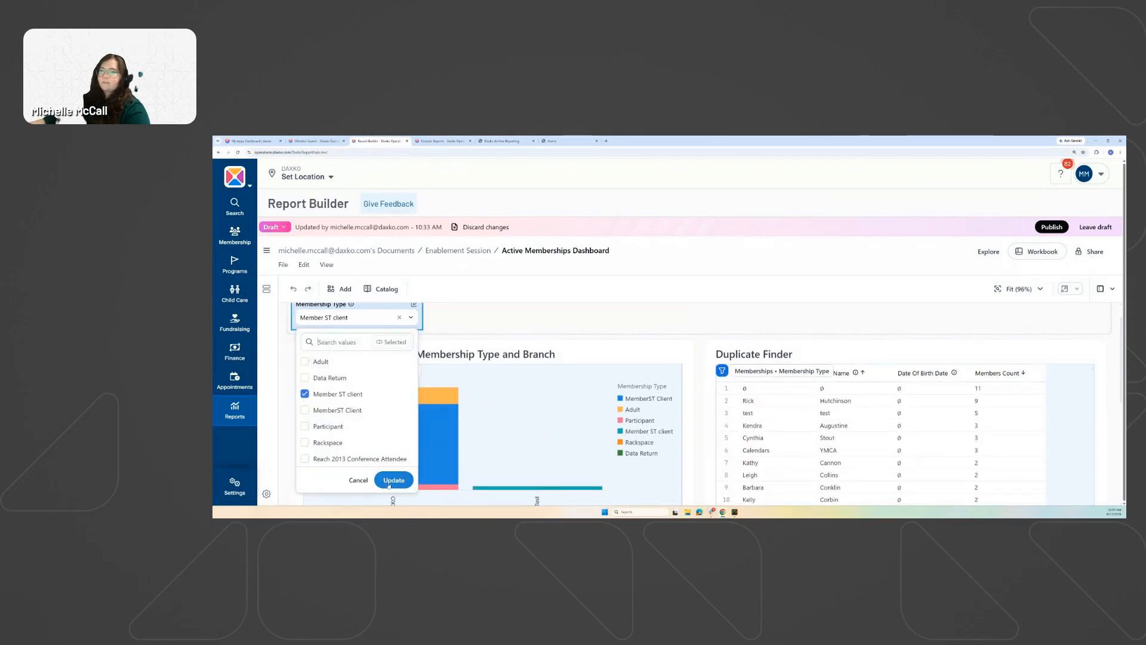
{"action": "left_click", "coordinate": [305, 394]}
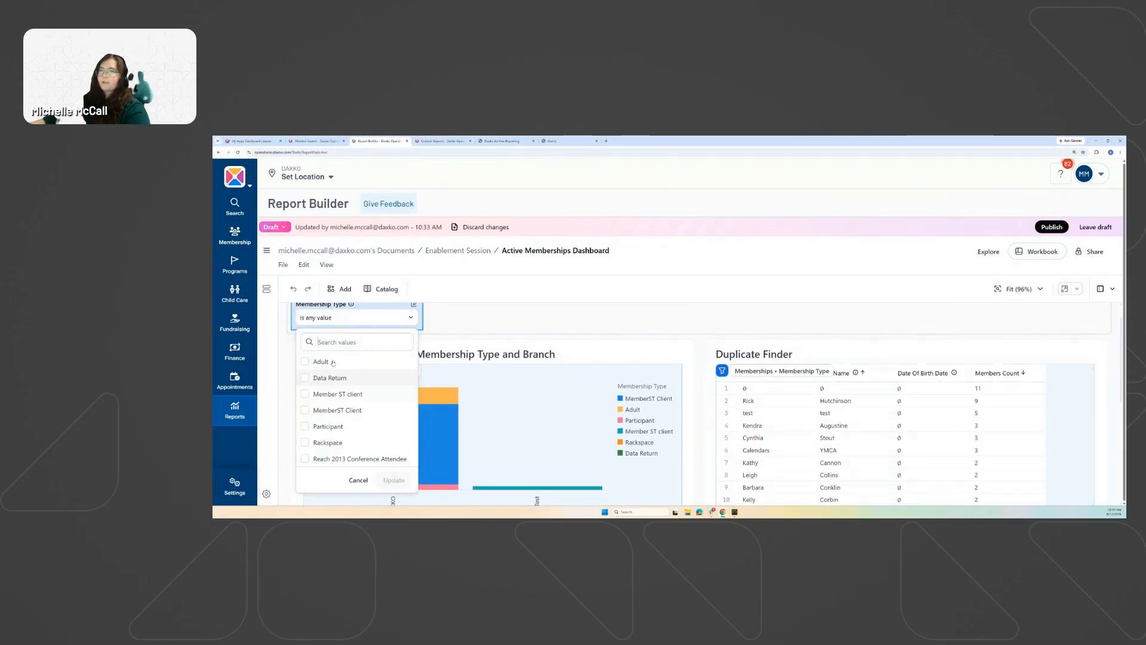
{"action": "scroll", "coordinate": [335, 364], "scroll_direction": "up", "scroll_amount": 1}
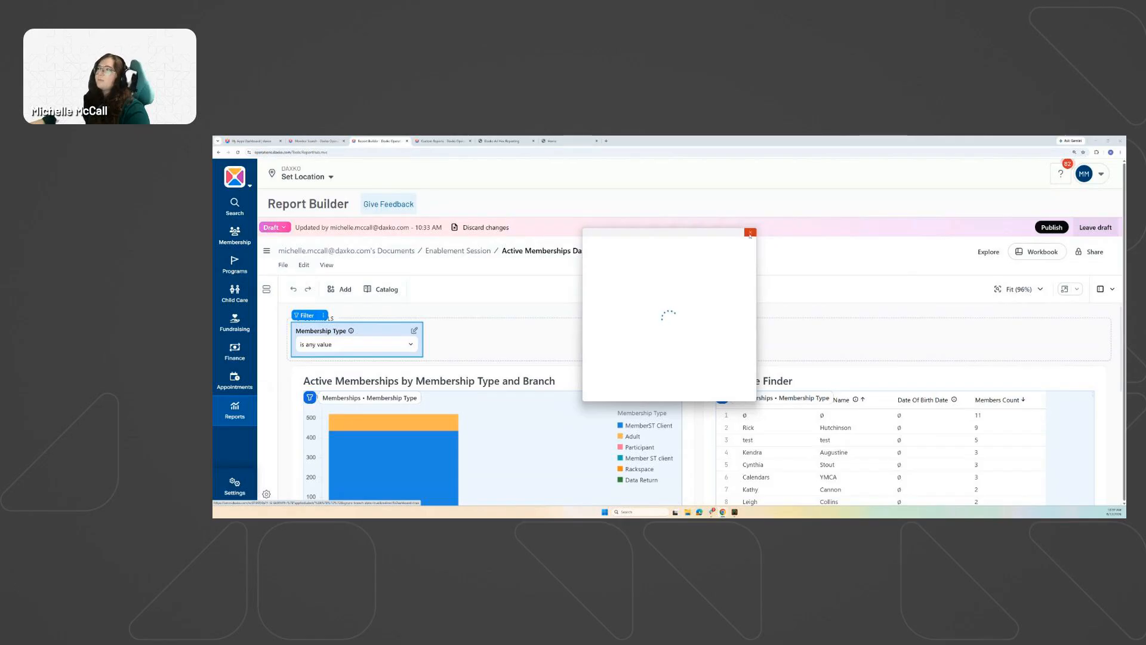
Dismiss the blank loading popup and publish the Active Memberships Dashboard.
{"action": "left_click", "coordinate": [750, 233]}
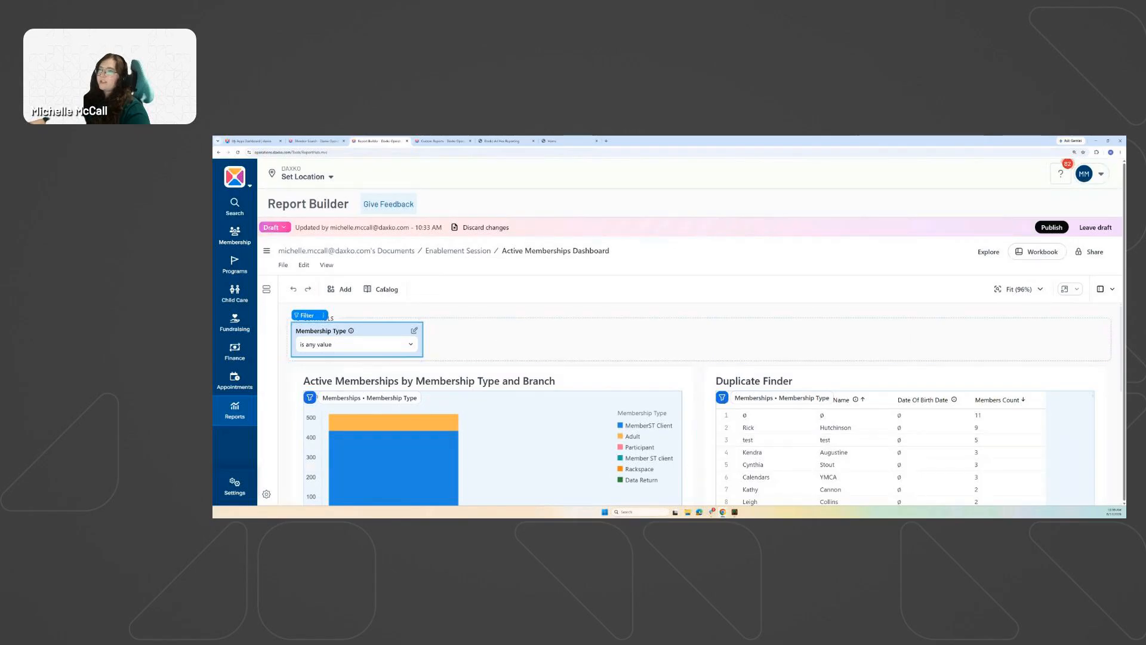
{"action": "left_click", "coordinate": [1051, 228]}
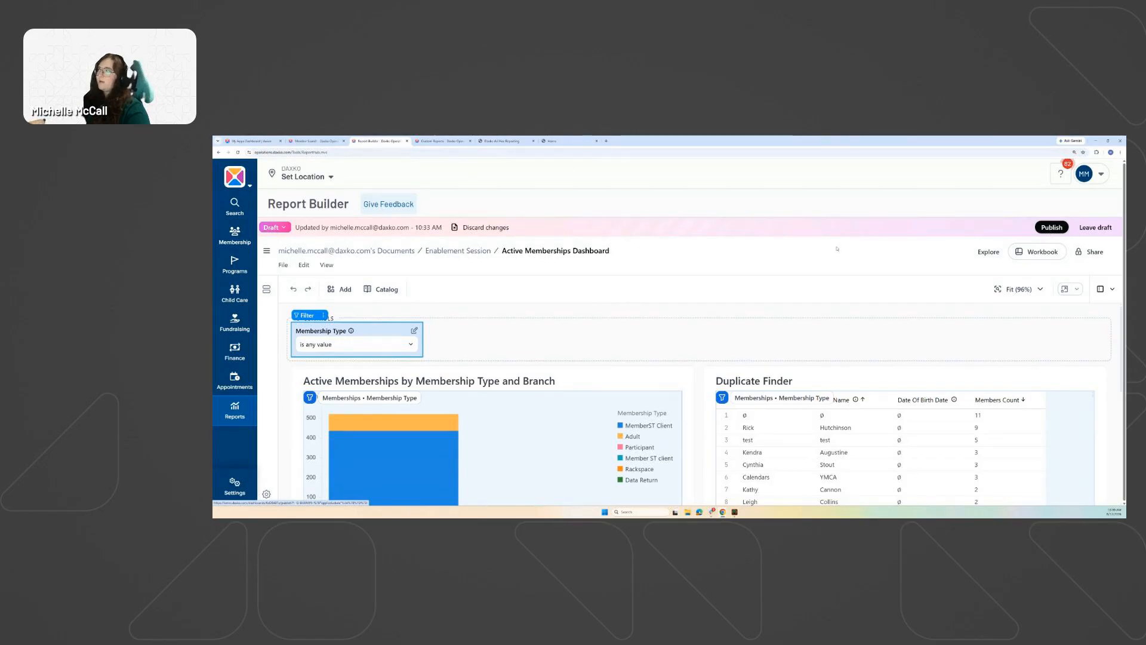
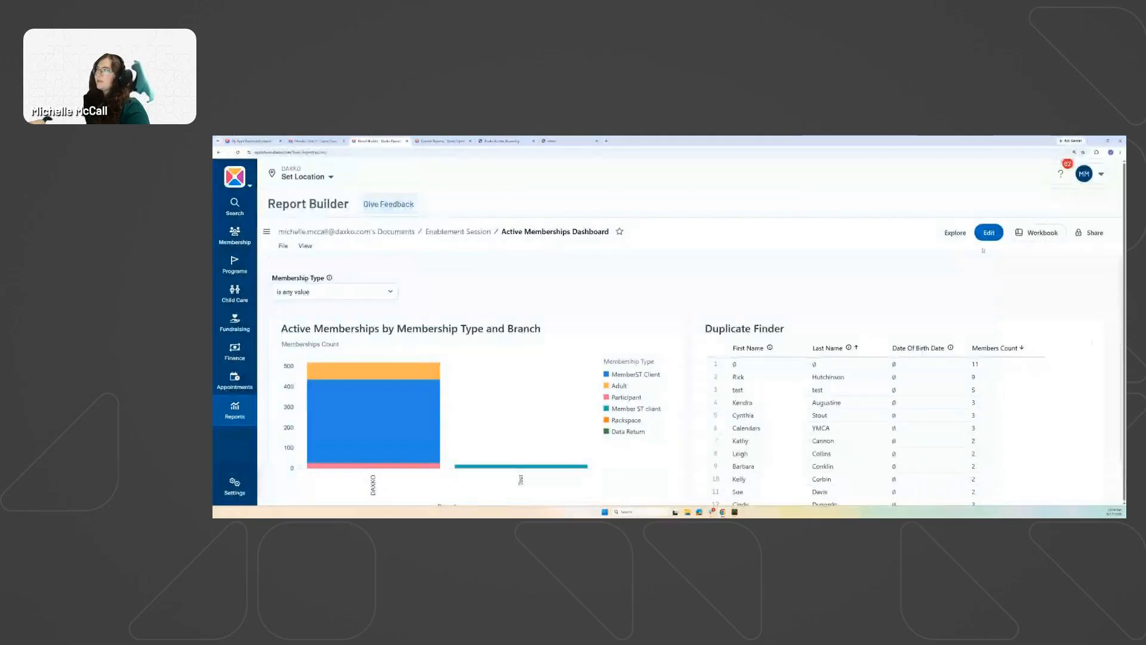
Glance at the workbook, return to the dashboard, and start a new delivery via File > Deliveries & Alerts.
{"action": "left_click", "coordinate": [1045, 236]}
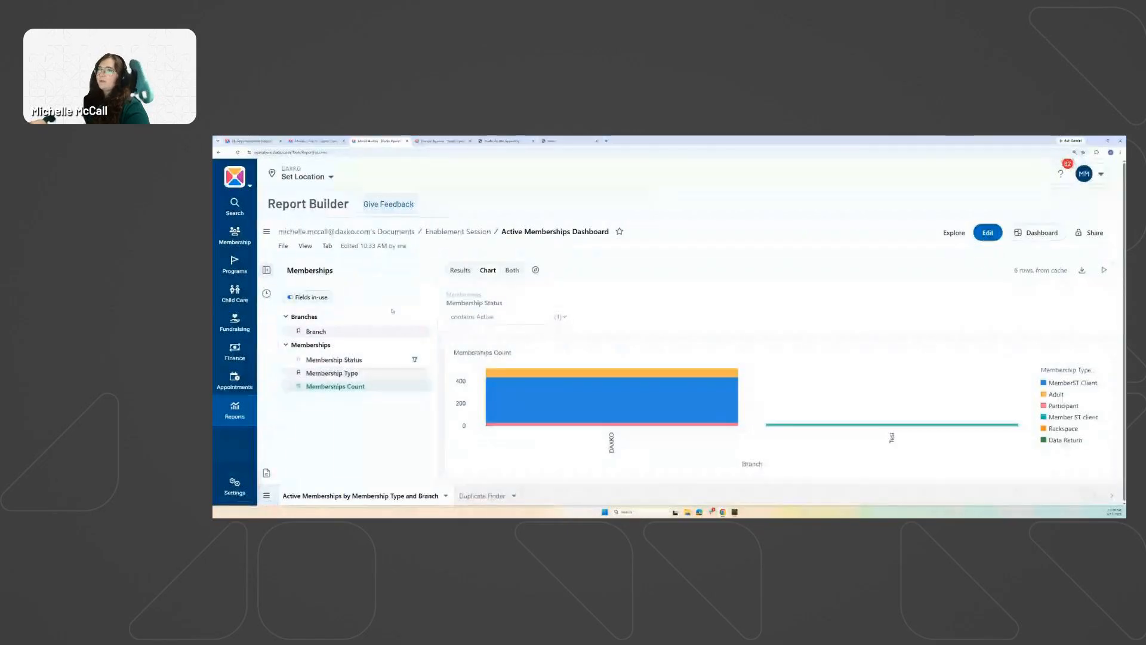
{"action": "left_click", "coordinate": [1036, 233]}
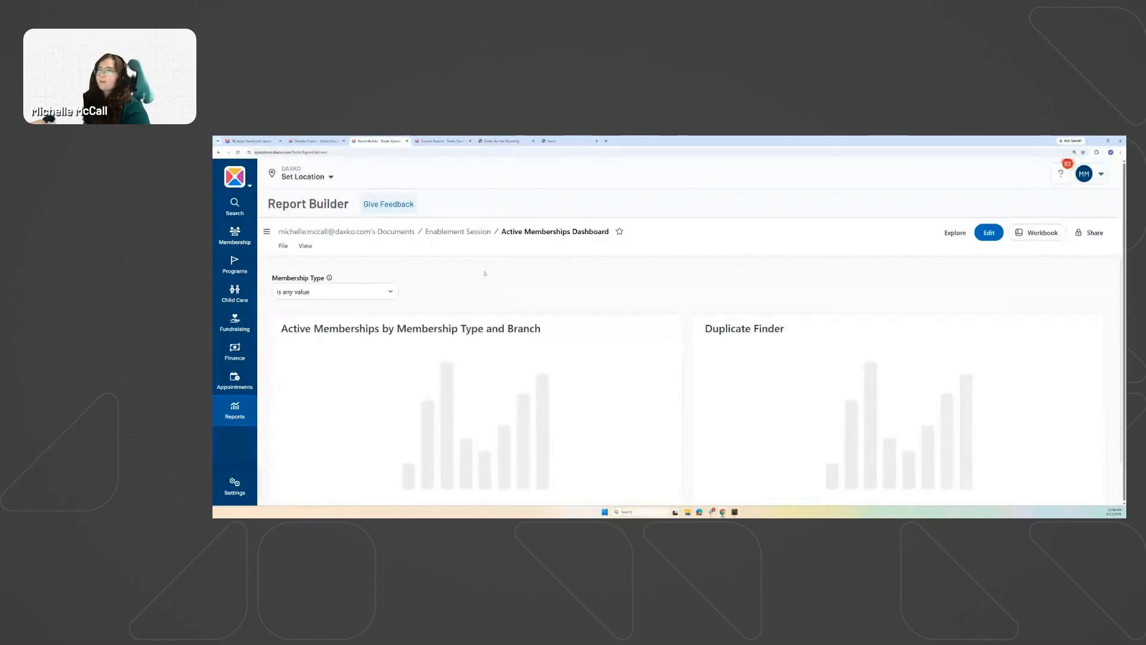
{"action": "left_click", "coordinate": [284, 247]}
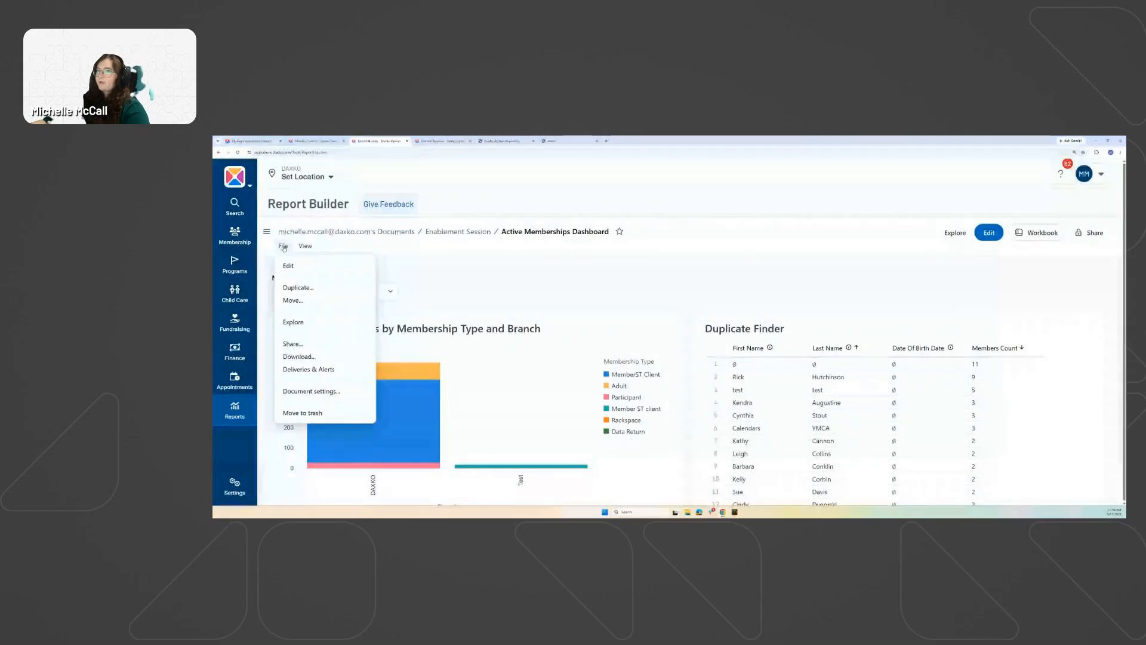
{"action": "left_click", "coordinate": [321, 371]}
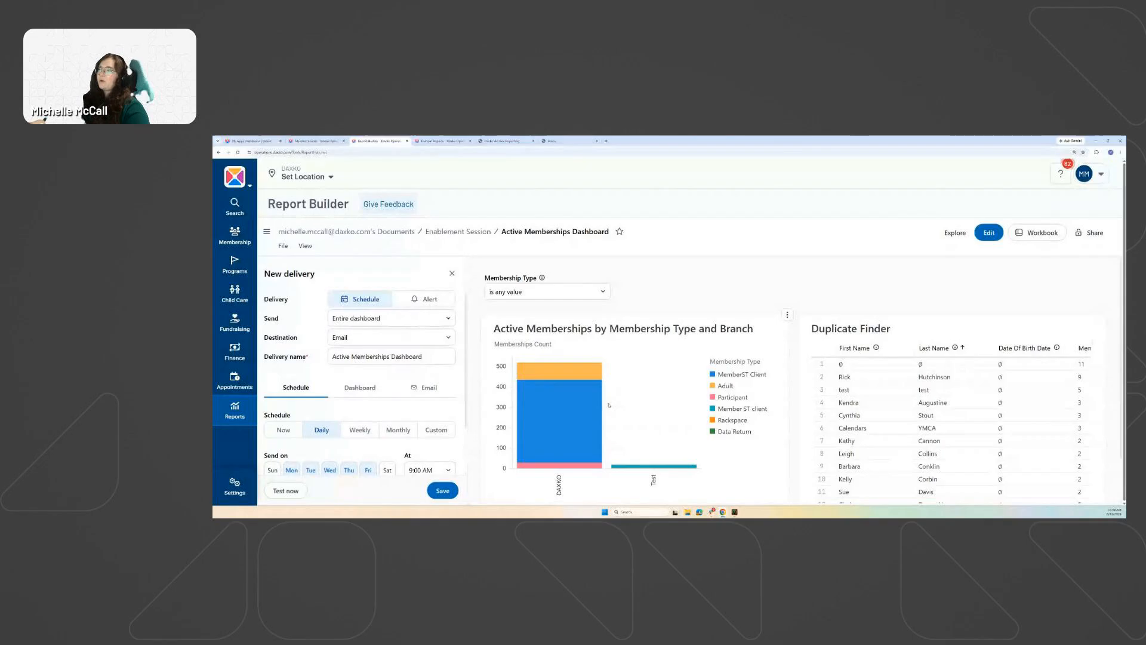
Set the delivery to send the Duplicate Finder tile and select the delivery name.
{"action": "left_click", "coordinate": [391, 322]}
{"action": "left_click", "coordinate": [360, 352]}
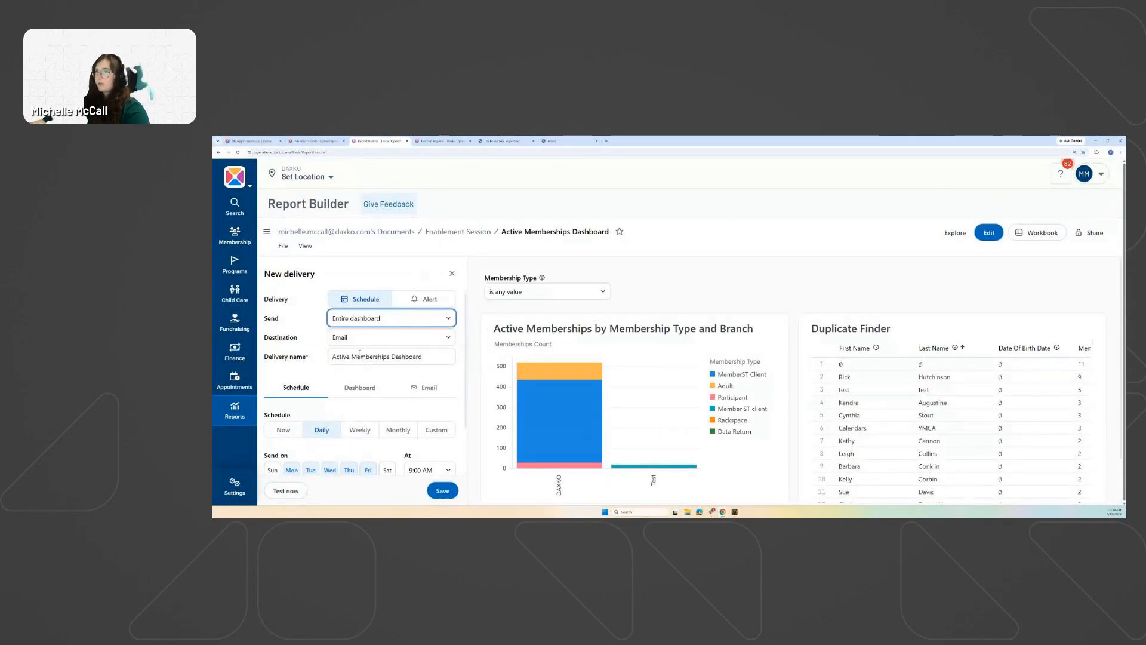
{"action": "left_click", "coordinate": [370, 321]}
{"action": "left_click", "coordinate": [369, 362]}
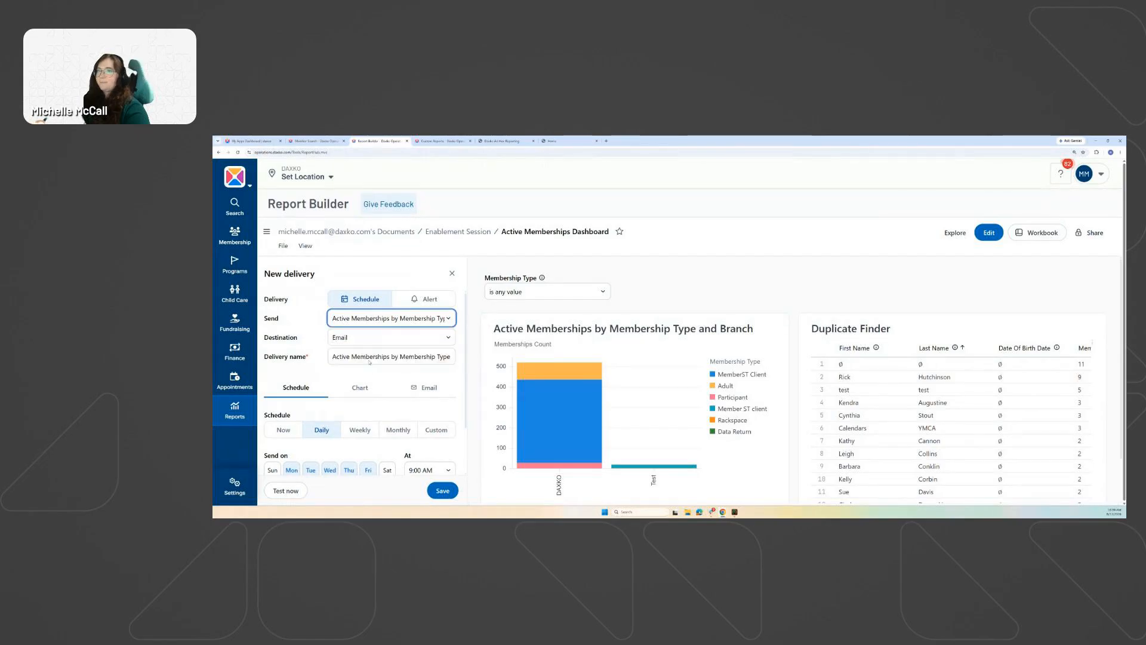
{"action": "left_click", "coordinate": [355, 319]}
{"action": "left_click", "coordinate": [315, 322]}
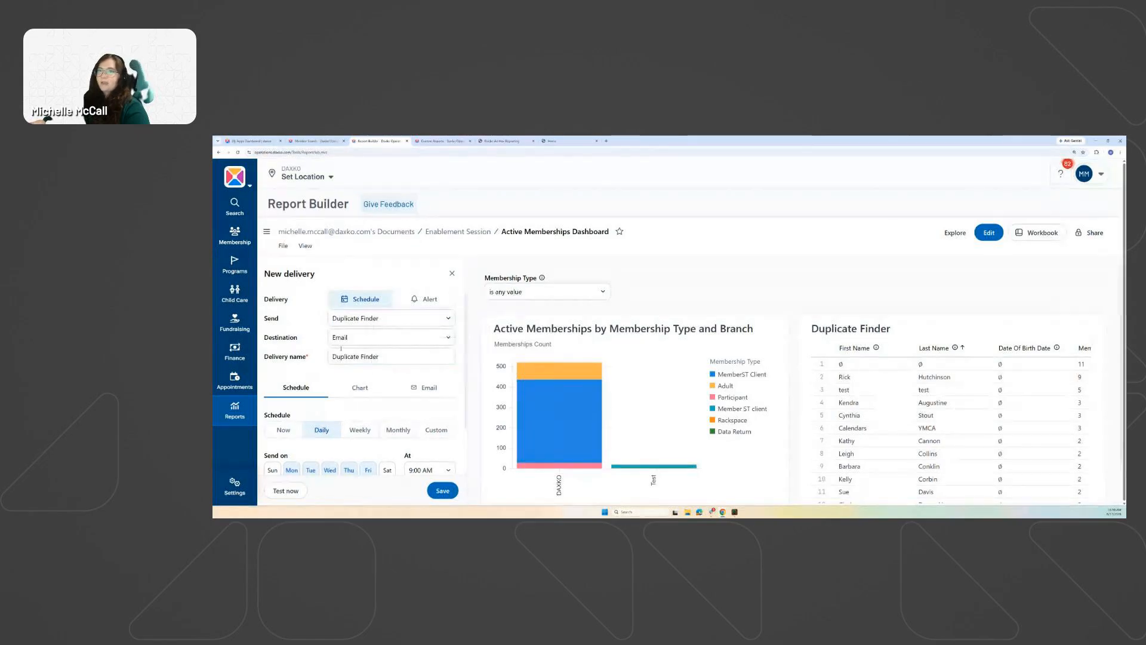
{"action": "scroll", "coordinate": [326, 316], "scroll_direction": "down", "scroll_amount": 1}
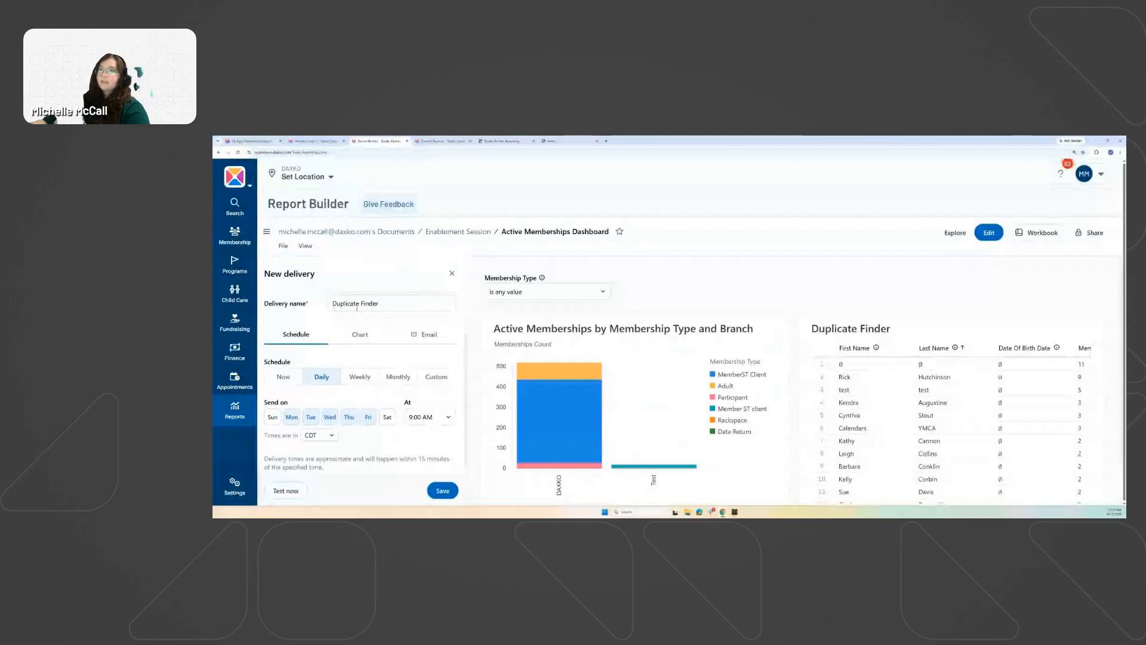
{"action": "left_click", "coordinate": [329, 303]}
{"action": "key", "text": "ctrl+a"}
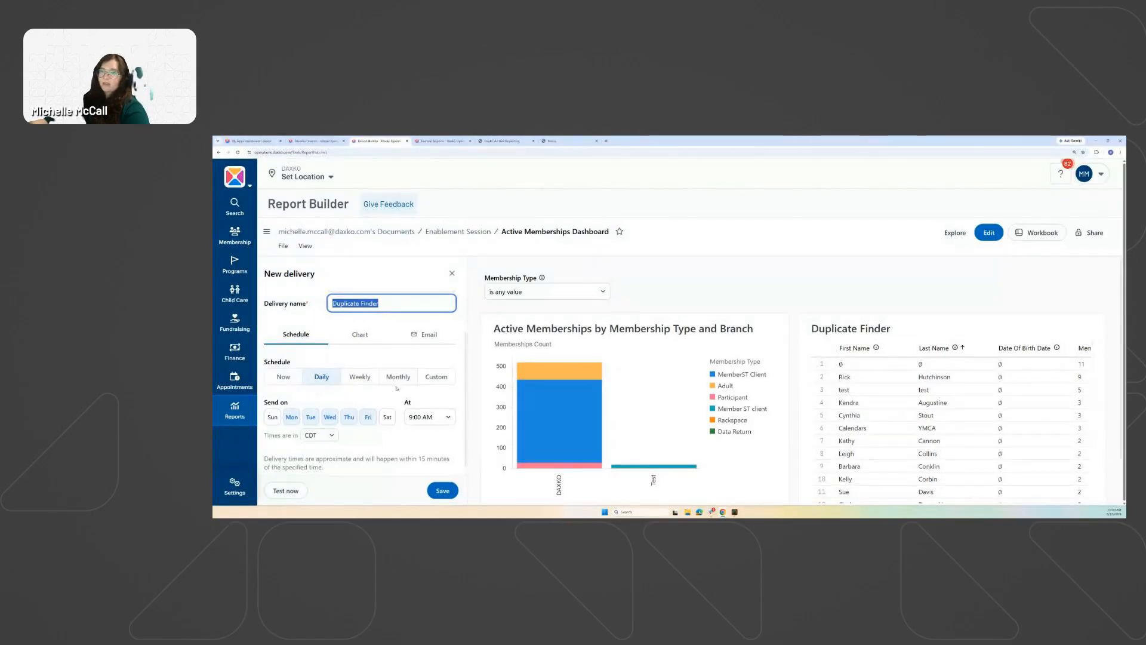
Try a custom schedule, then keep Daily on weekdays at 9:00 AM.
{"action": "left_click", "coordinate": [436, 377]}
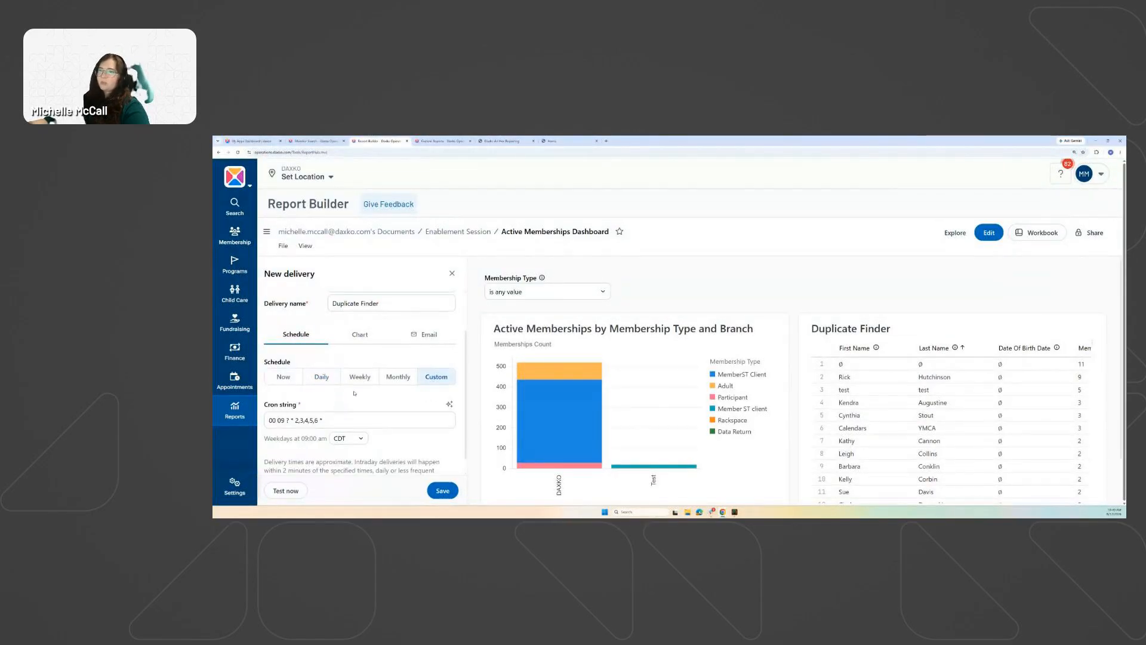
{"action": "left_click", "coordinate": [322, 377]}
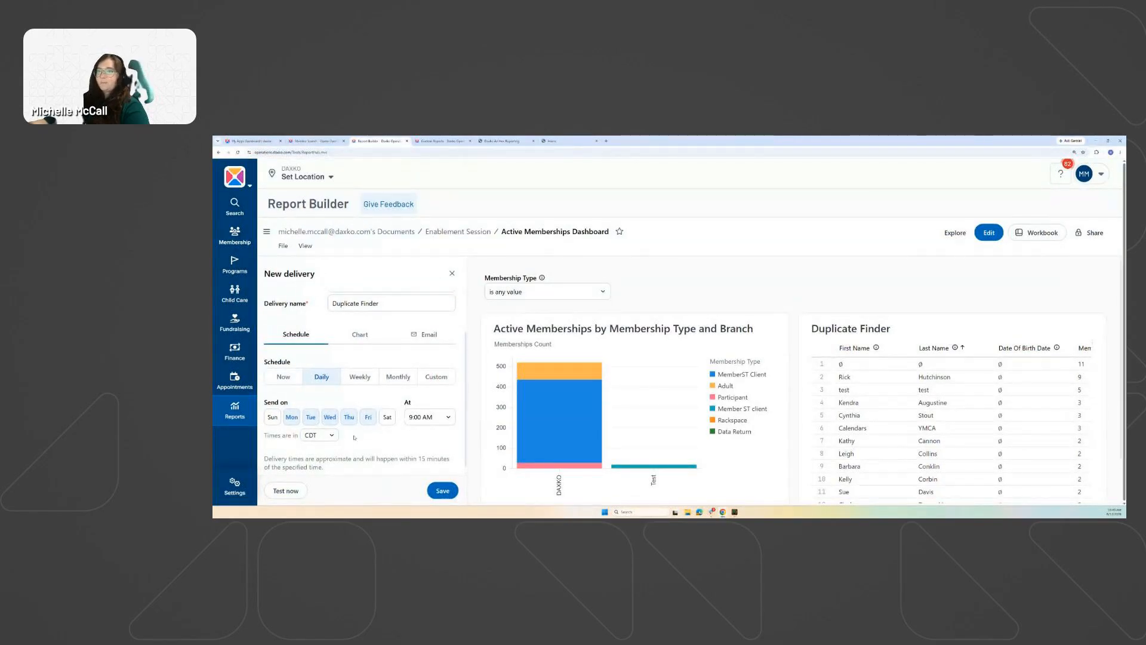
{"action": "scroll", "coordinate": [307, 454], "scroll_direction": "up", "scroll_amount": 2}
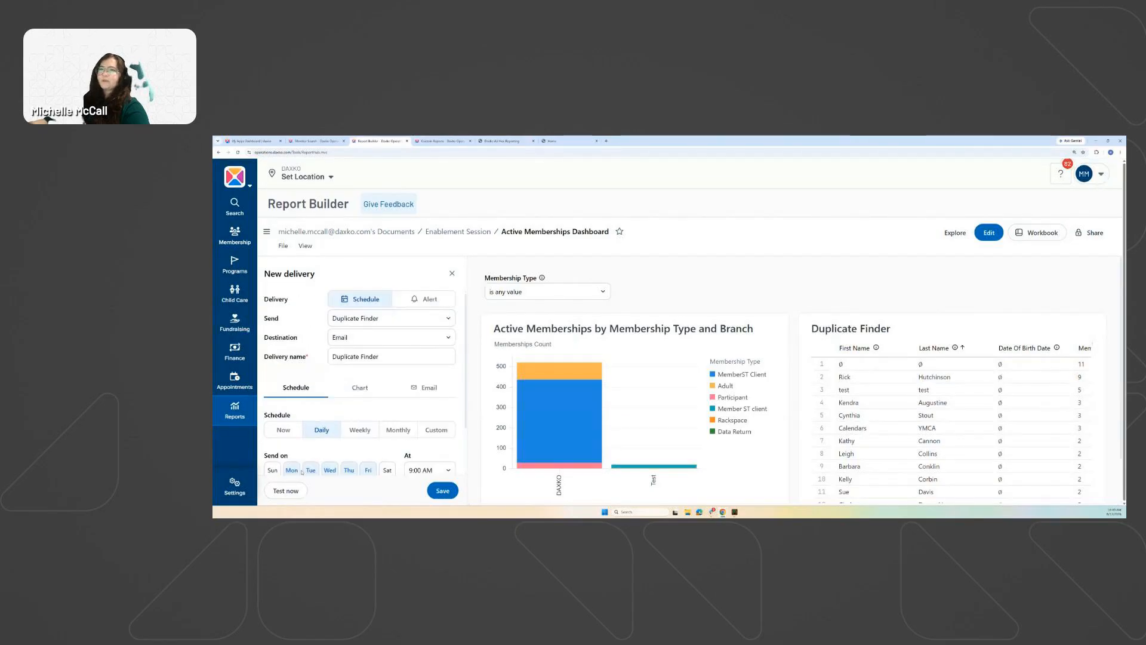
Set the Duplicate Finder attachment format to CSV, including all possible results.
{"action": "left_click", "coordinate": [366, 387]}
{"action": "scroll", "coordinate": [358, 388], "scroll_direction": "down", "scroll_amount": 1}
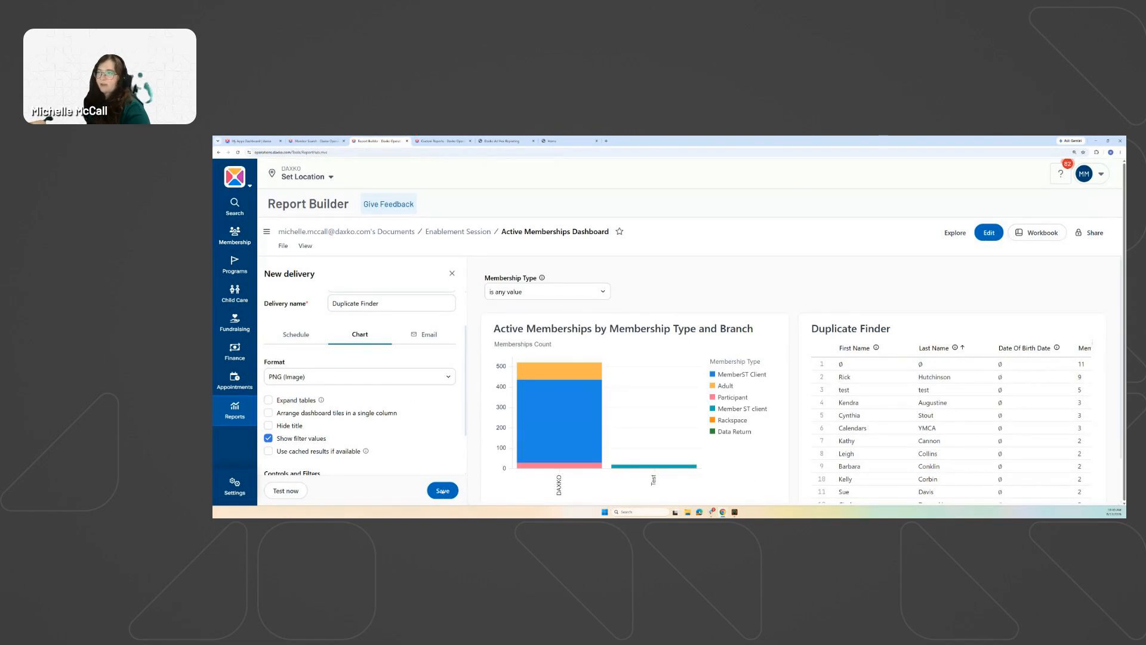
{"action": "left_click", "coordinate": [305, 380]}
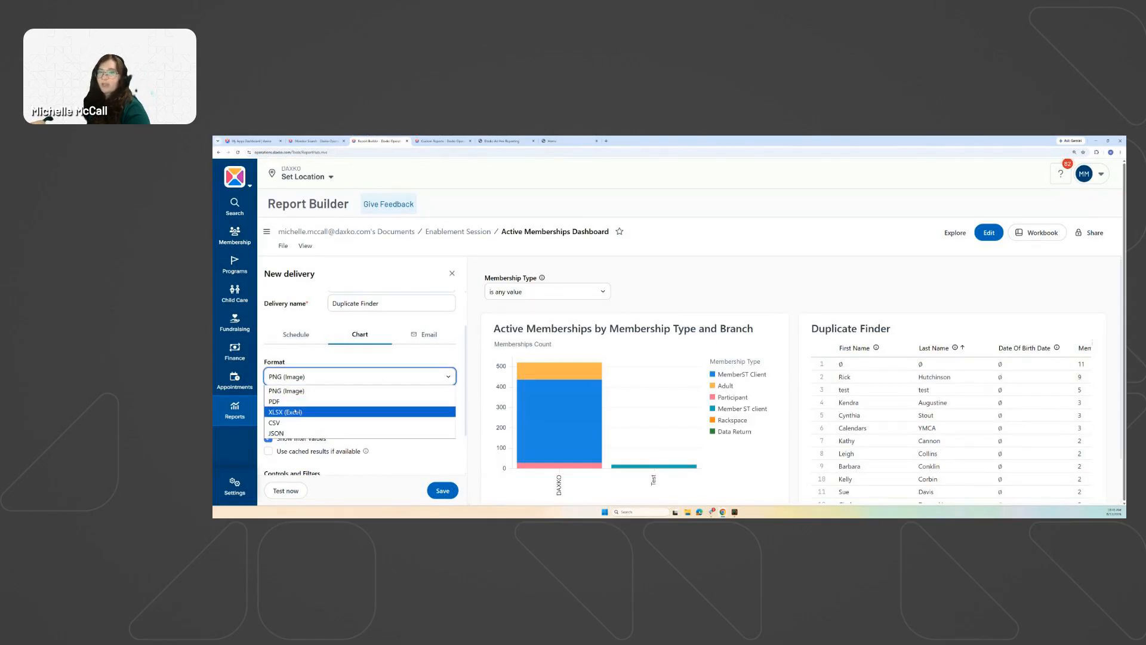
{"action": "left_click", "coordinate": [303, 375]}
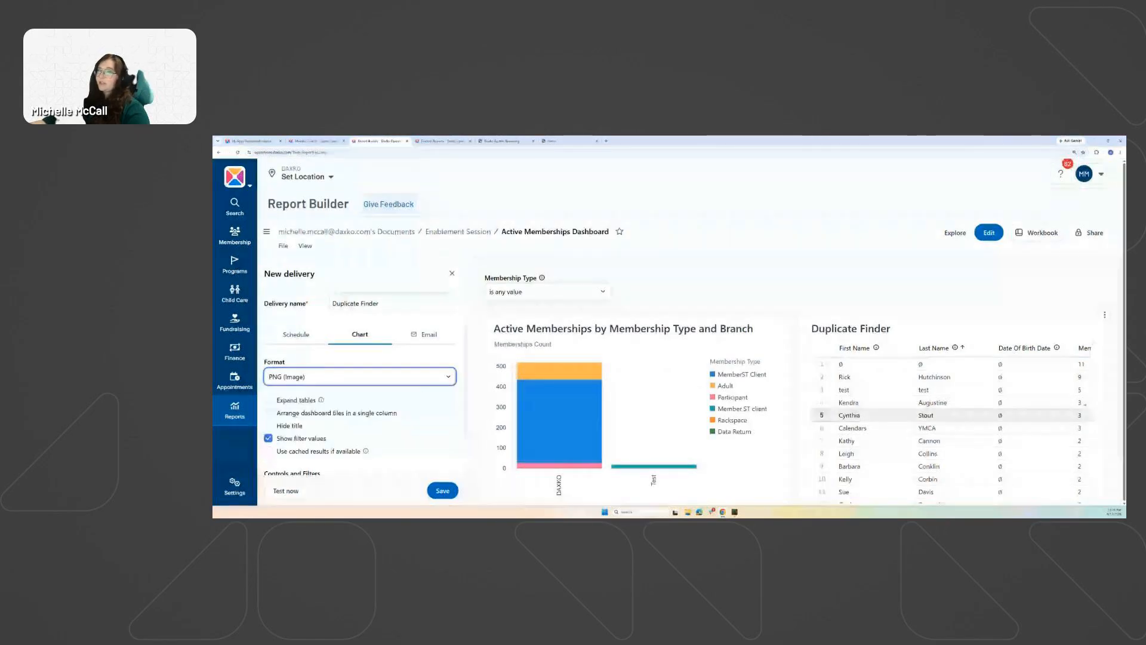
{"action": "left_click", "coordinate": [332, 381]}
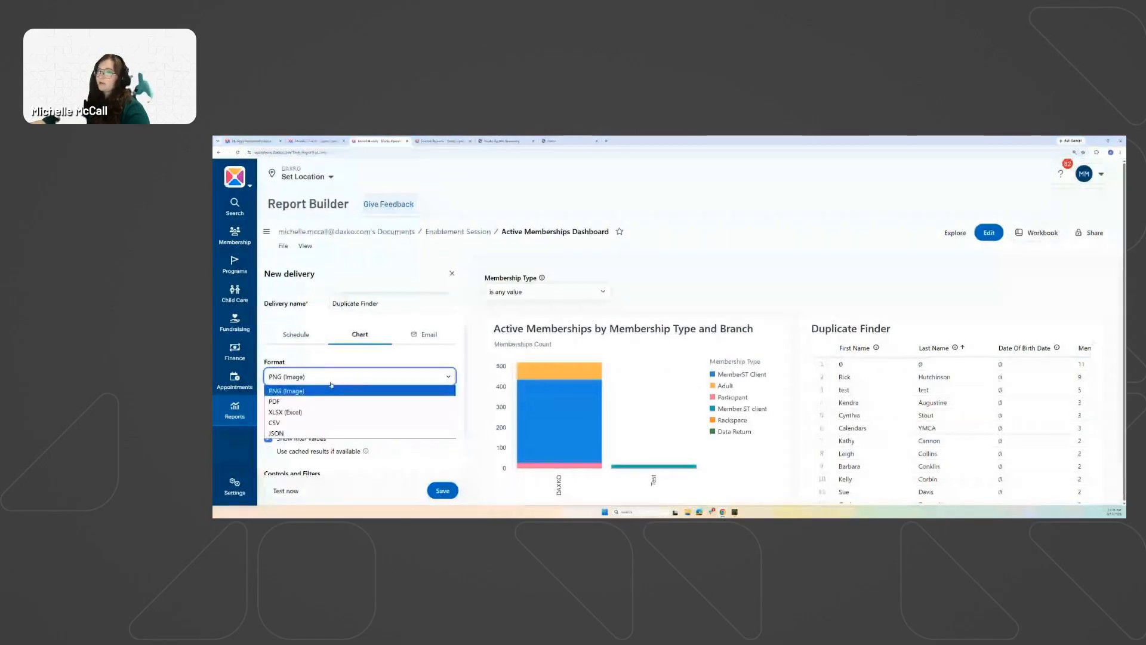
{"action": "left_click", "coordinate": [286, 423]}
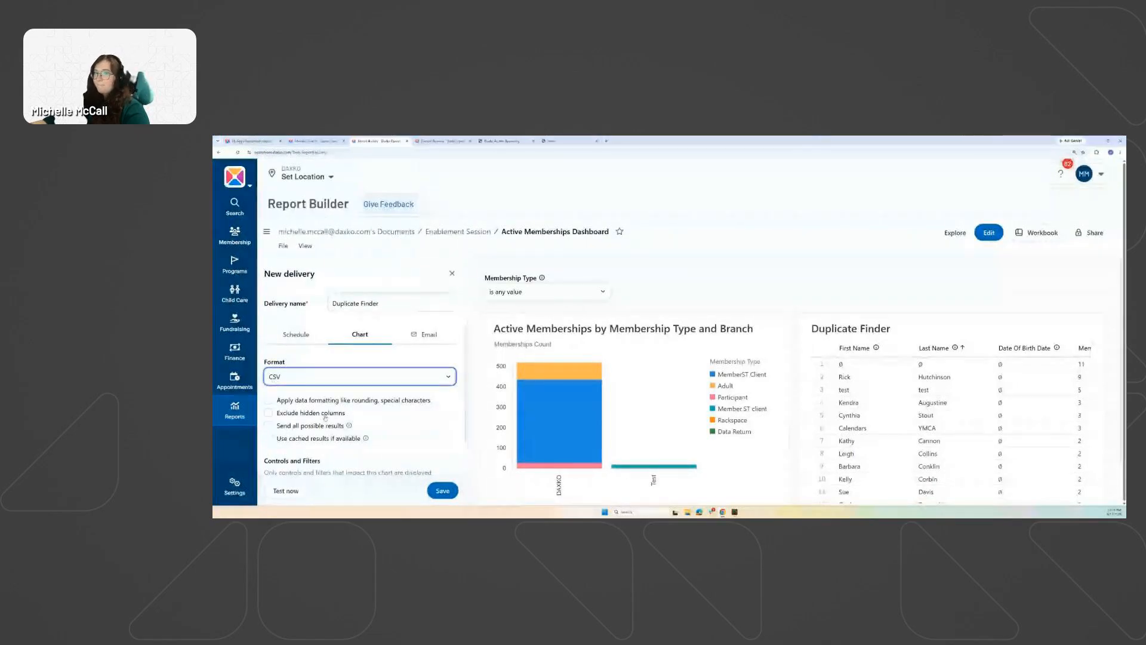
{"action": "left_click", "coordinate": [268, 426]}
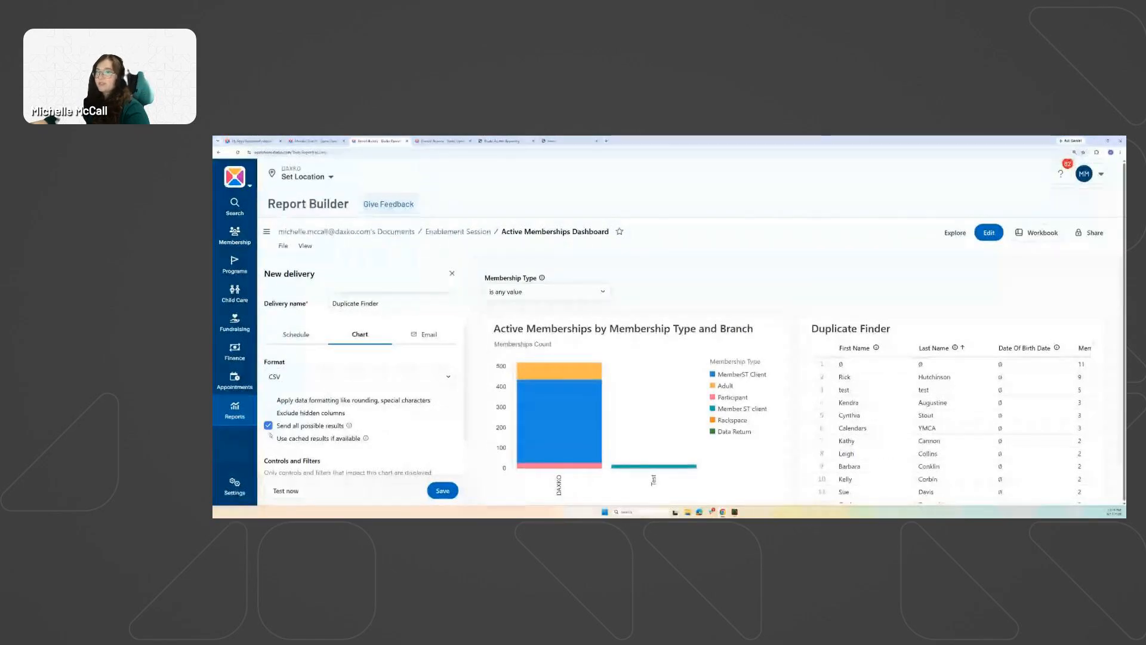
Check the Membership Type filter and leave it at 'is any value'.
{"action": "scroll", "coordinate": [364, 406], "scroll_direction": "down", "scroll_amount": 1}
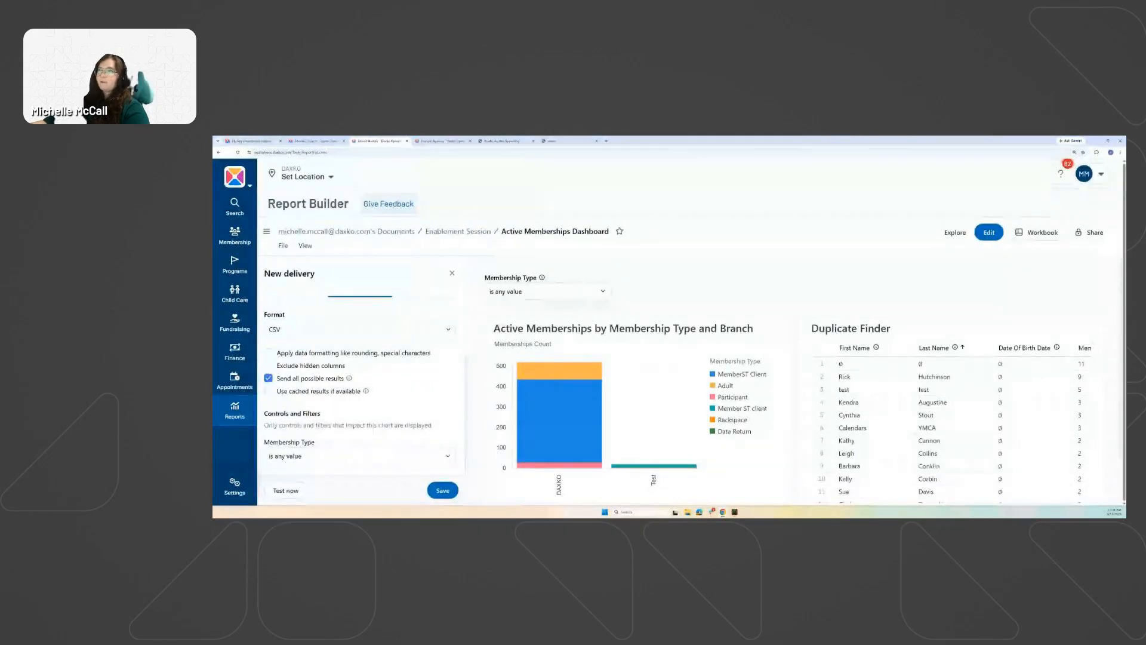
{"action": "left_click", "coordinate": [340, 455]}
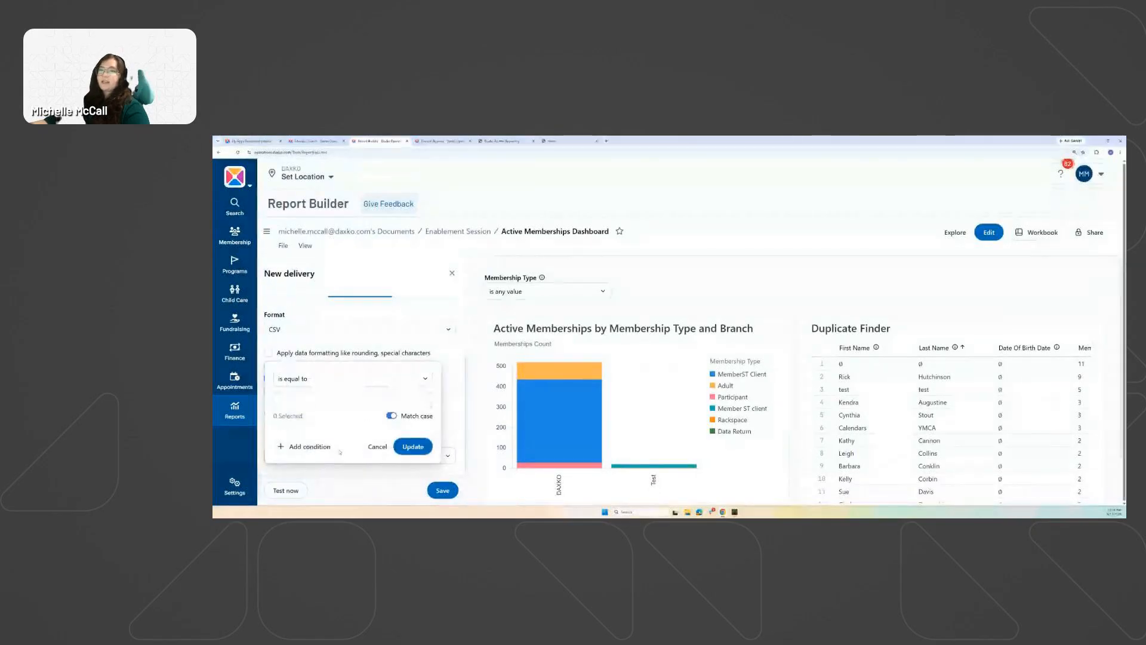
{"action": "left_click", "coordinate": [377, 447]}
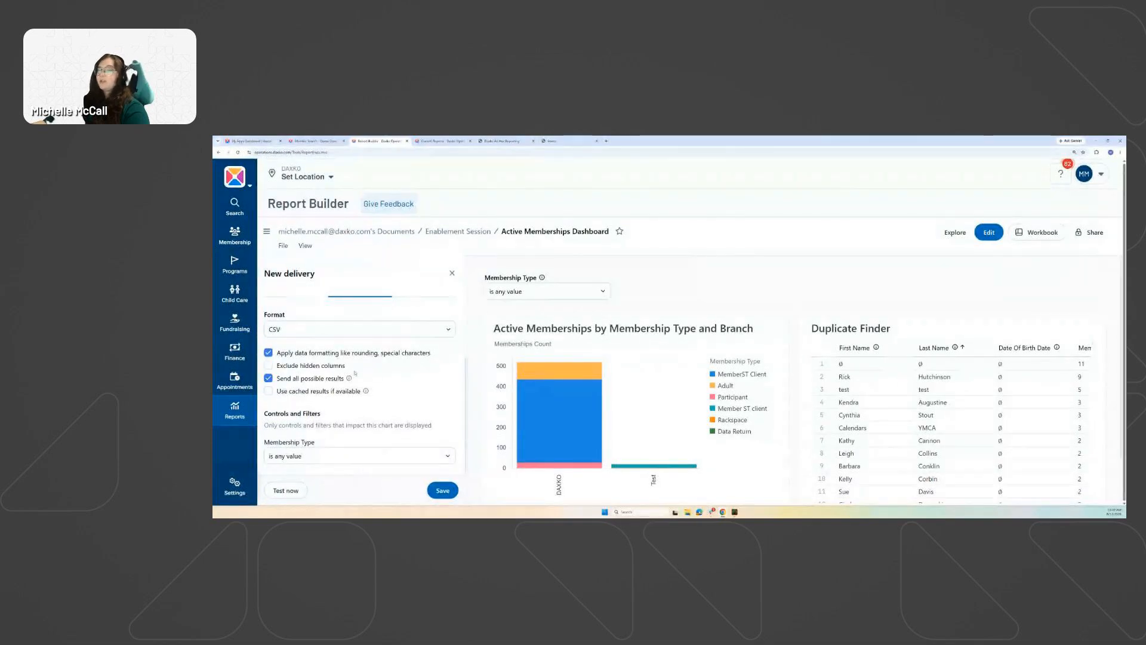
{"action": "scroll", "coordinate": [383, 413], "scroll_direction": "up", "scroll_amount": 3}
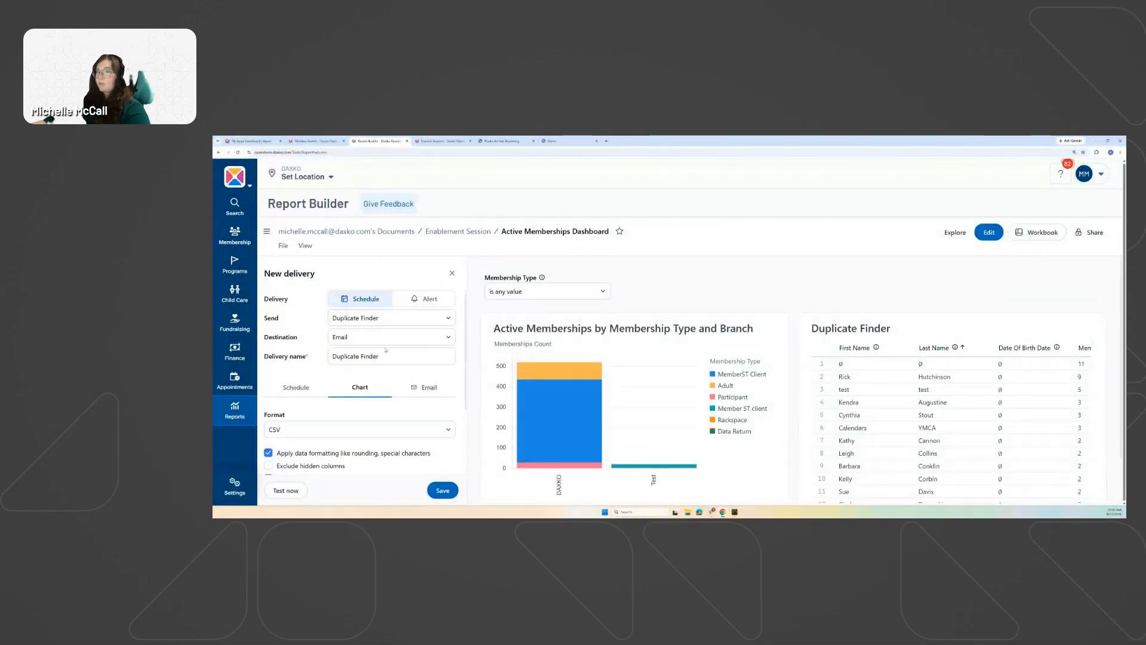
{"action": "scroll", "coordinate": [369, 448], "scroll_direction": "down", "scroll_amount": 3}
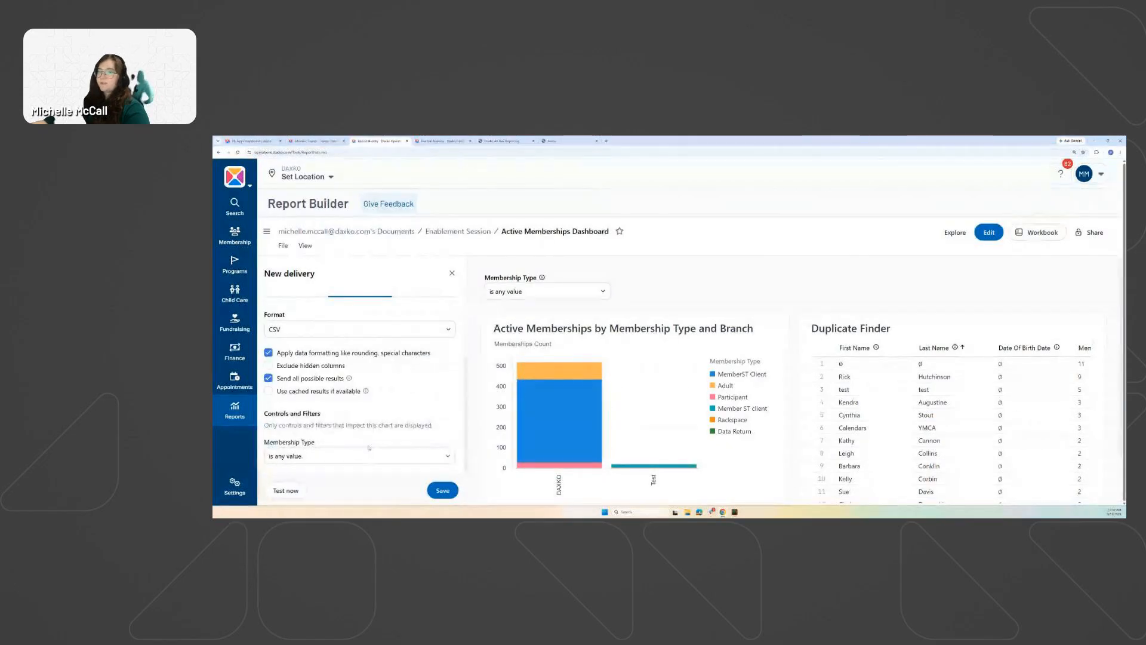
{"action": "left_click", "coordinate": [331, 457]}
{"action": "left_click", "coordinate": [465, 360]}
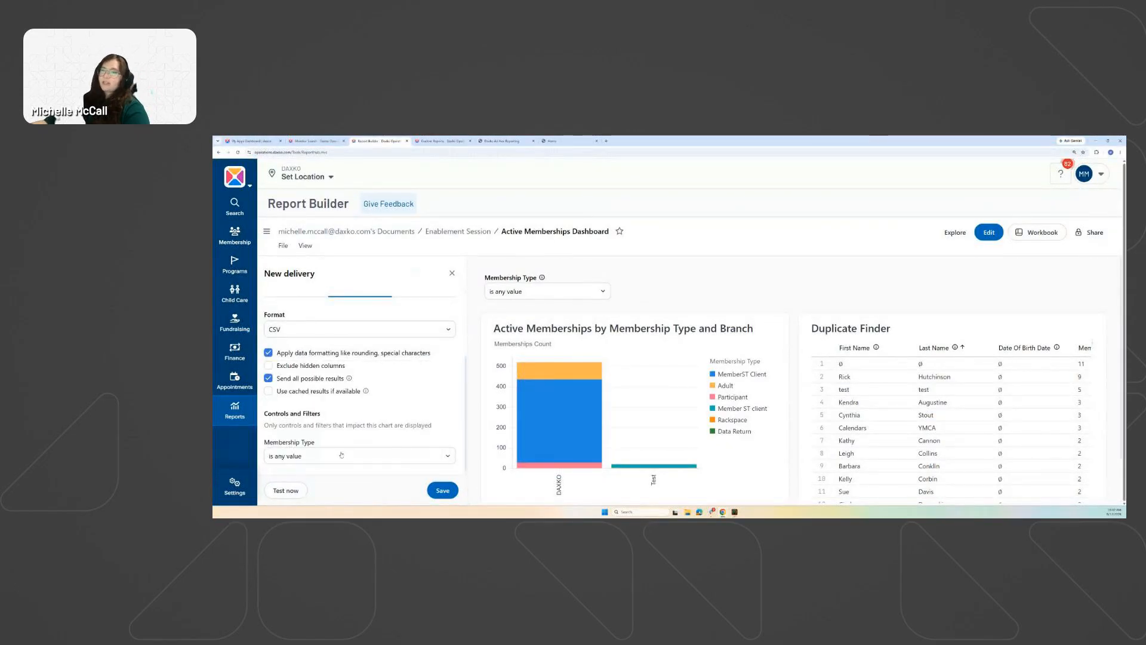
{"action": "scroll", "coordinate": [376, 412], "scroll_direction": "up", "scroll_amount": 3}
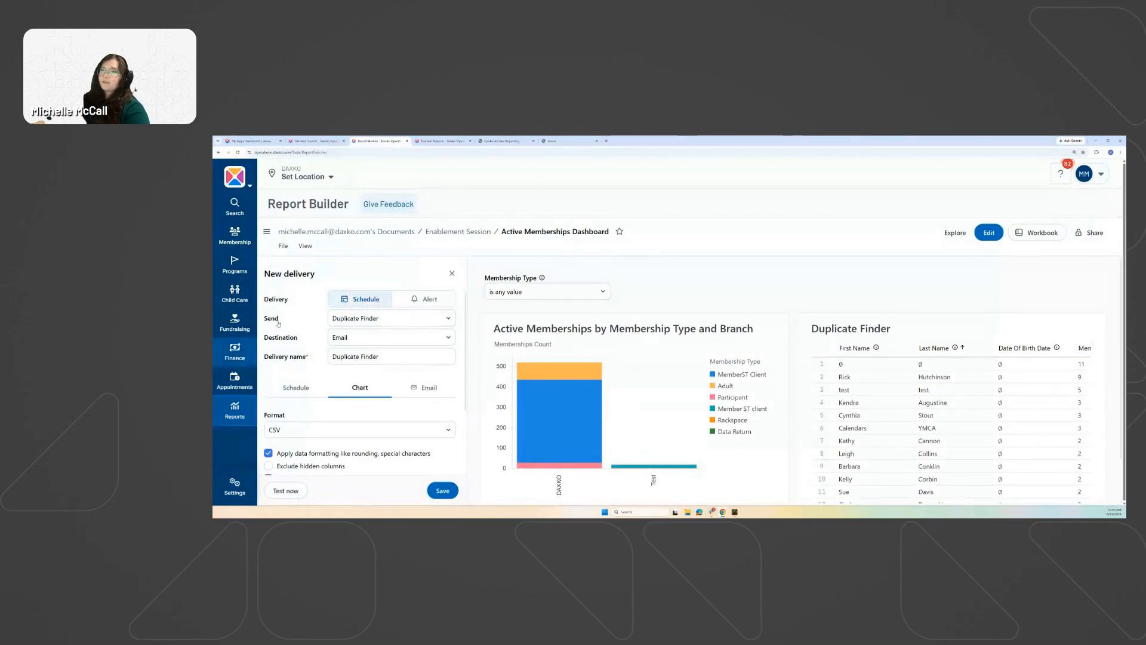
Add the recipient's e-mail address, keep the subject 'Duplicate Finder', and save the delivery.
{"action": "left_click", "coordinate": [425, 388]}
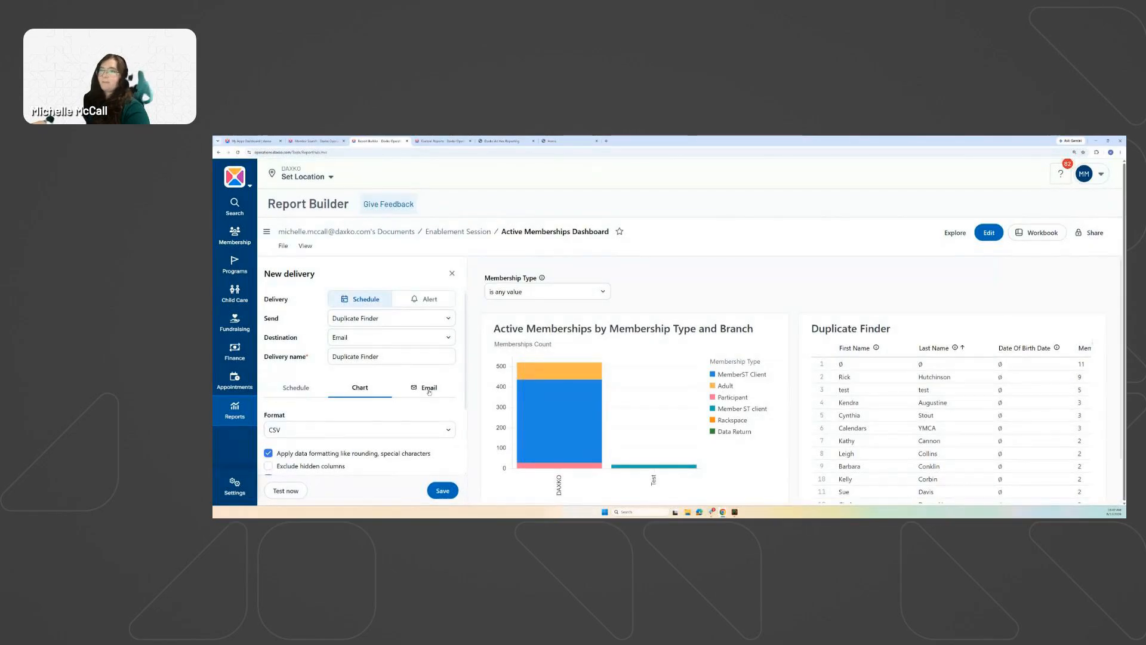
{"action": "scroll", "coordinate": [347, 375], "scroll_direction": "down", "scroll_amount": 2}
{"action": "left_click", "coordinate": [342, 366]}
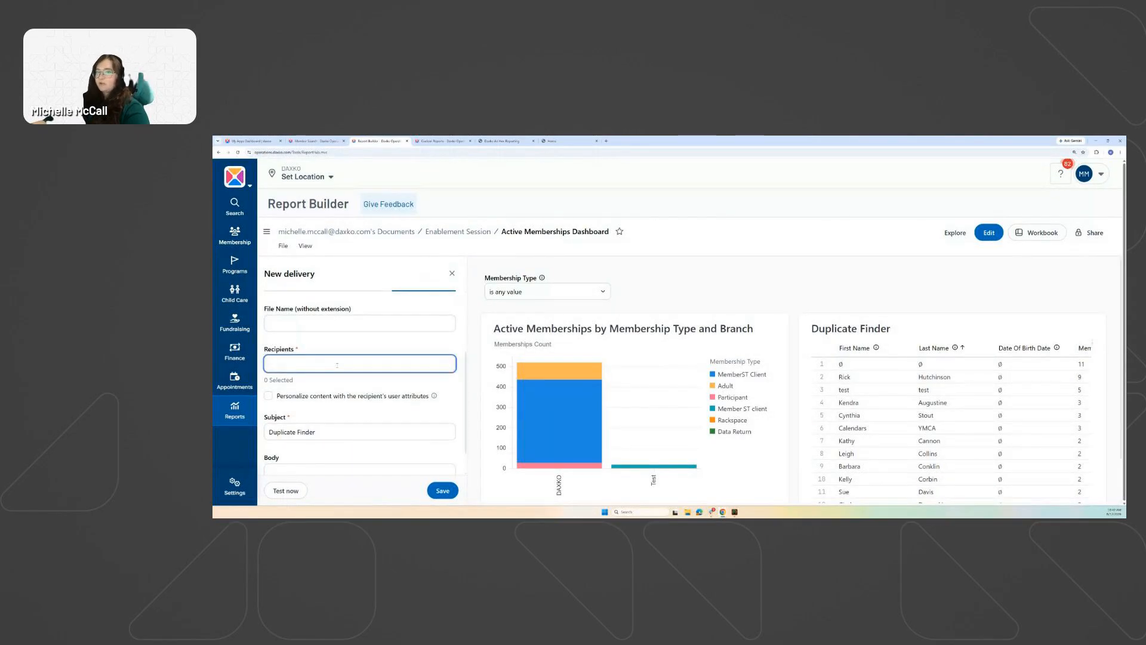
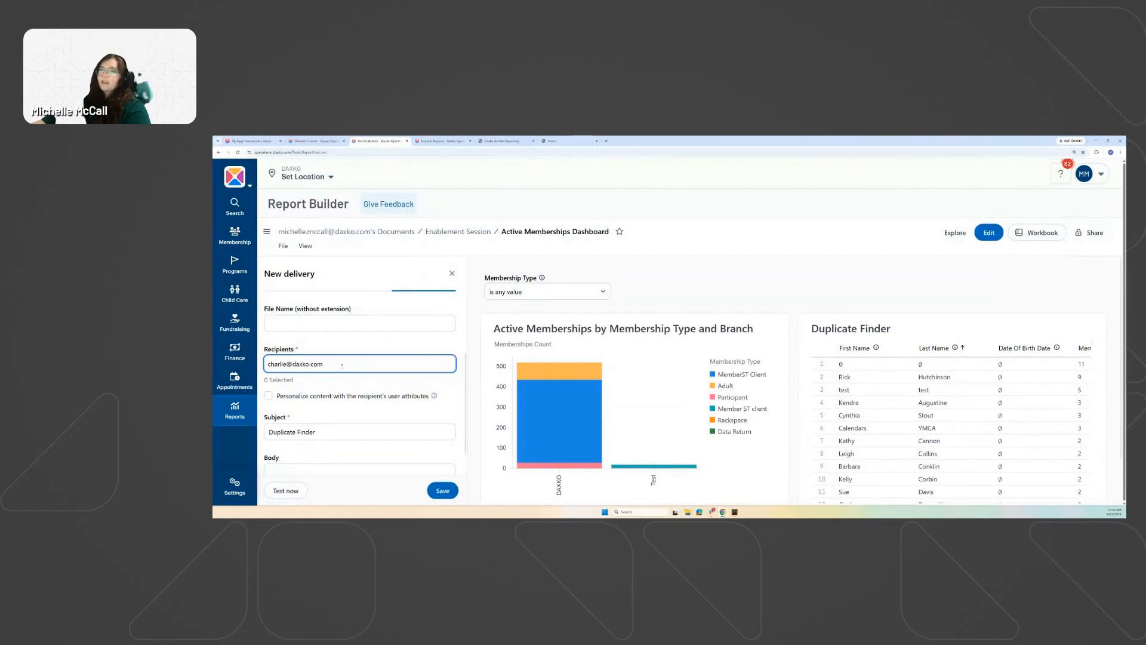
{"action": "key", "text": "Return"}
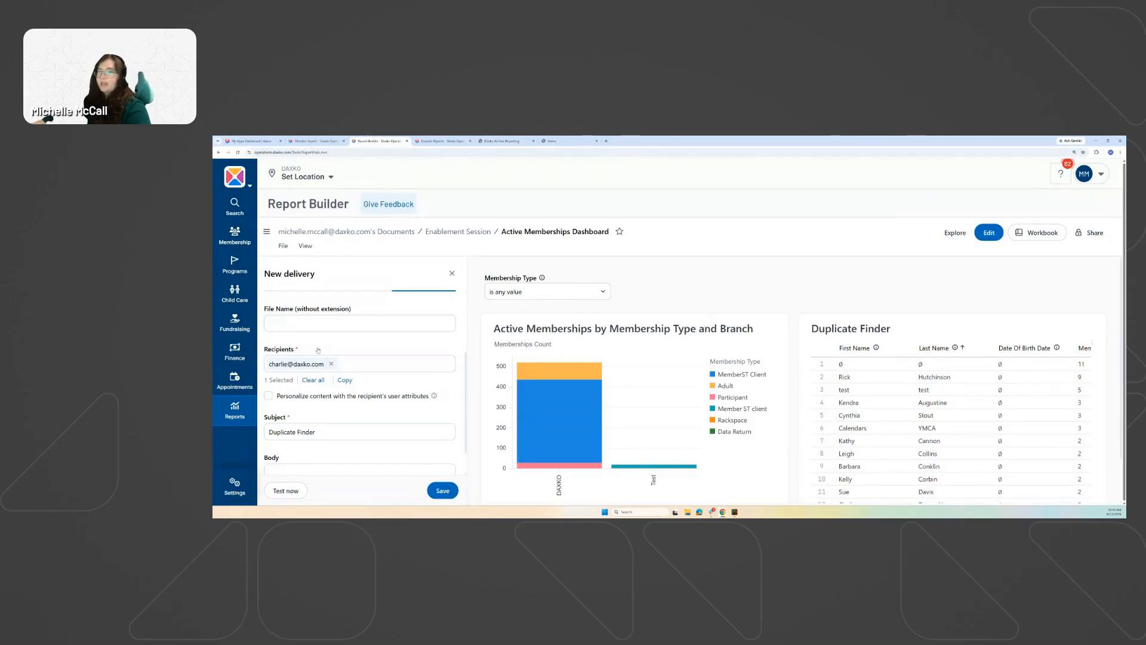
{"action": "scroll", "coordinate": [326, 385], "scroll_direction": "down", "scroll_amount": 1}
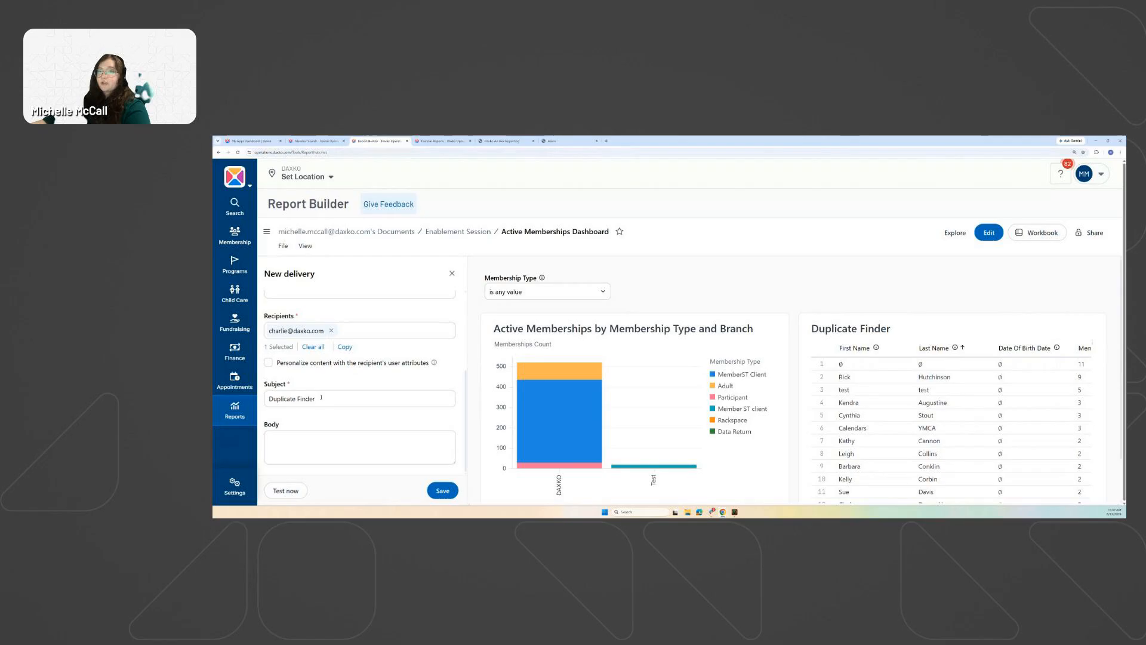
{"action": "left_click", "coordinate": [337, 394]}
{"action": "key", "text": "Tab"}
{"action": "scroll", "coordinate": [334, 424], "scroll_direction": "up", "scroll_amount": 3}
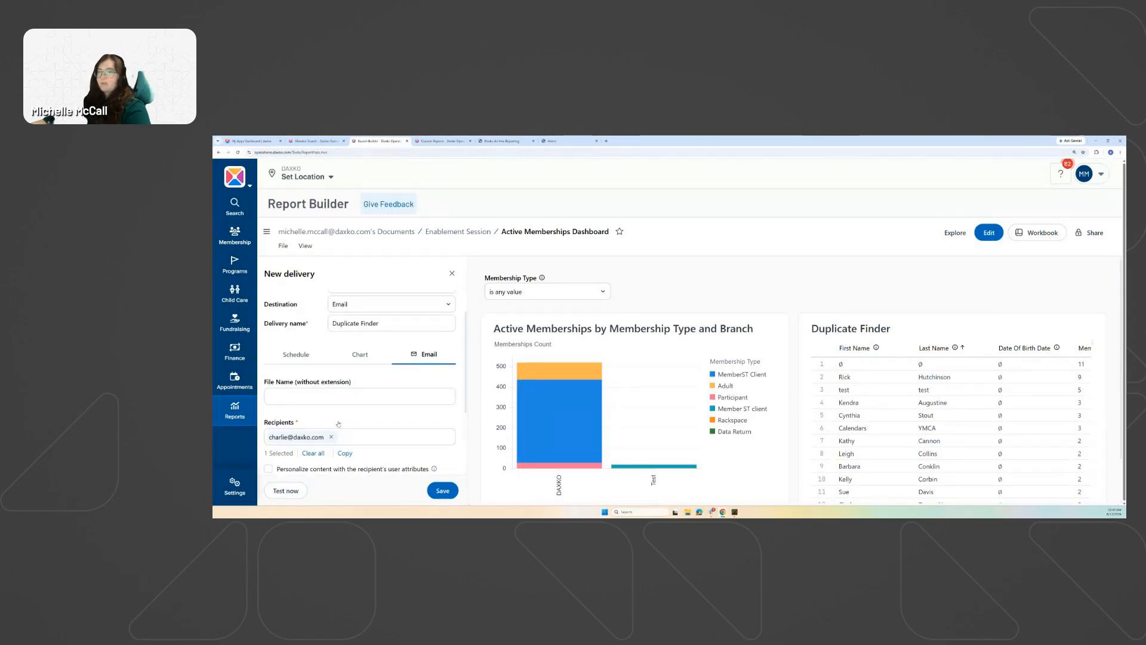
{"action": "left_click", "coordinate": [442, 491]}
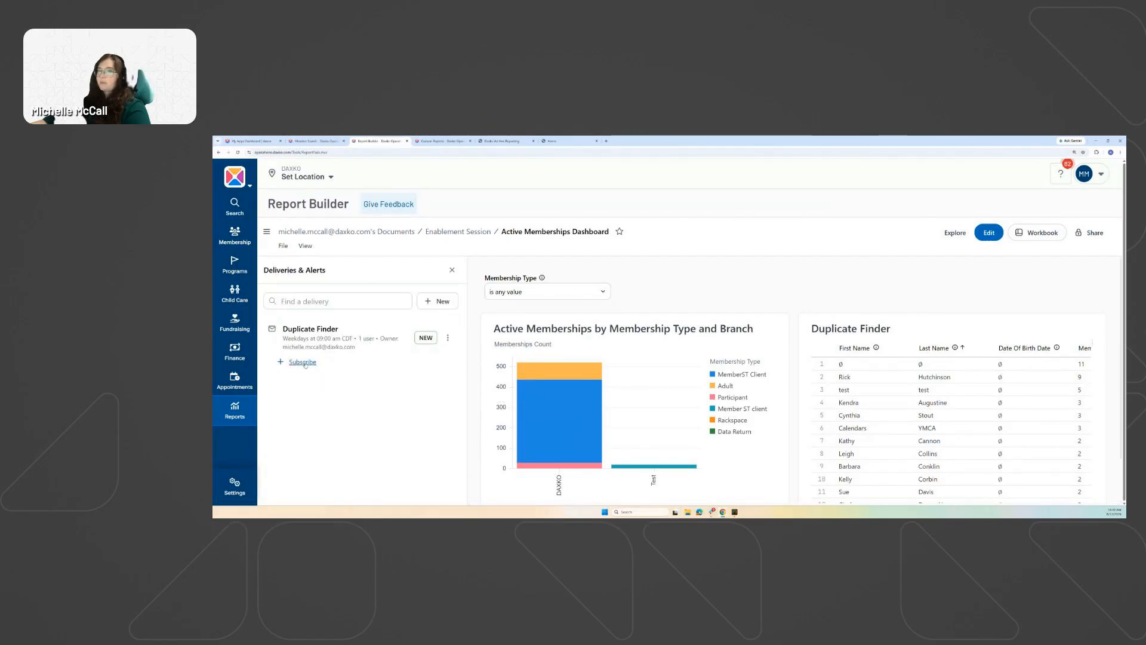
Reopen the Duplicate Finder delivery to verify recipients, save again, and start a new delivery.
{"action": "left_click", "coordinate": [449, 339]}
{"action": "left_click", "coordinate": [455, 356]}
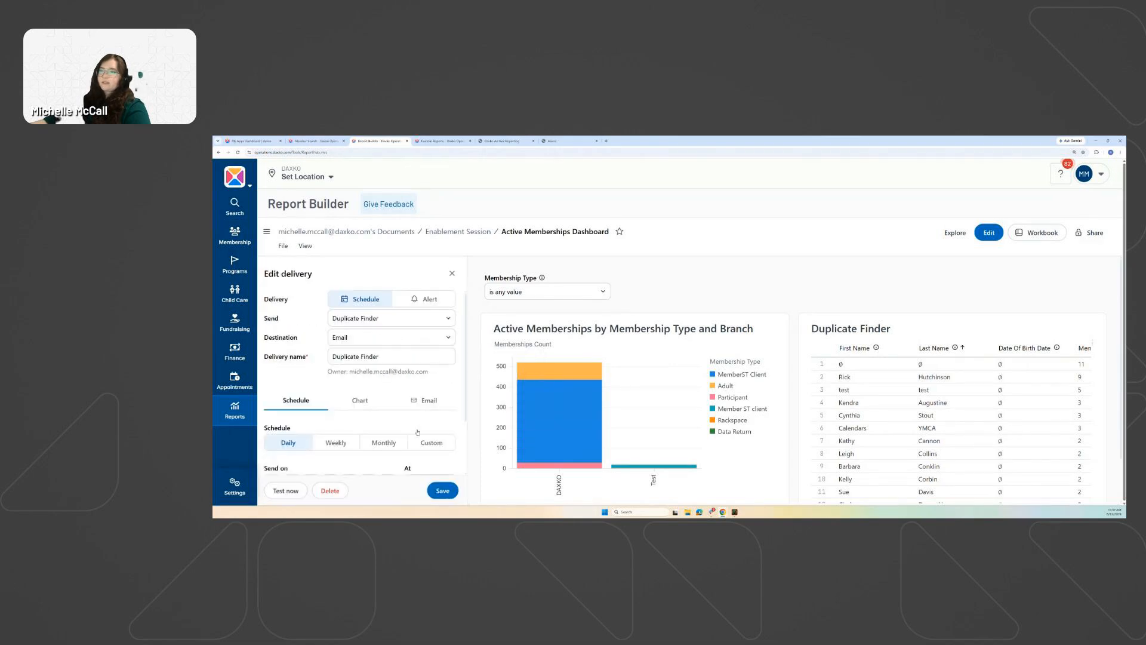
{"action": "left_click", "coordinate": [429, 400]}
{"action": "scroll", "coordinate": [359, 418], "scroll_direction": "down", "scroll_amount": 1}
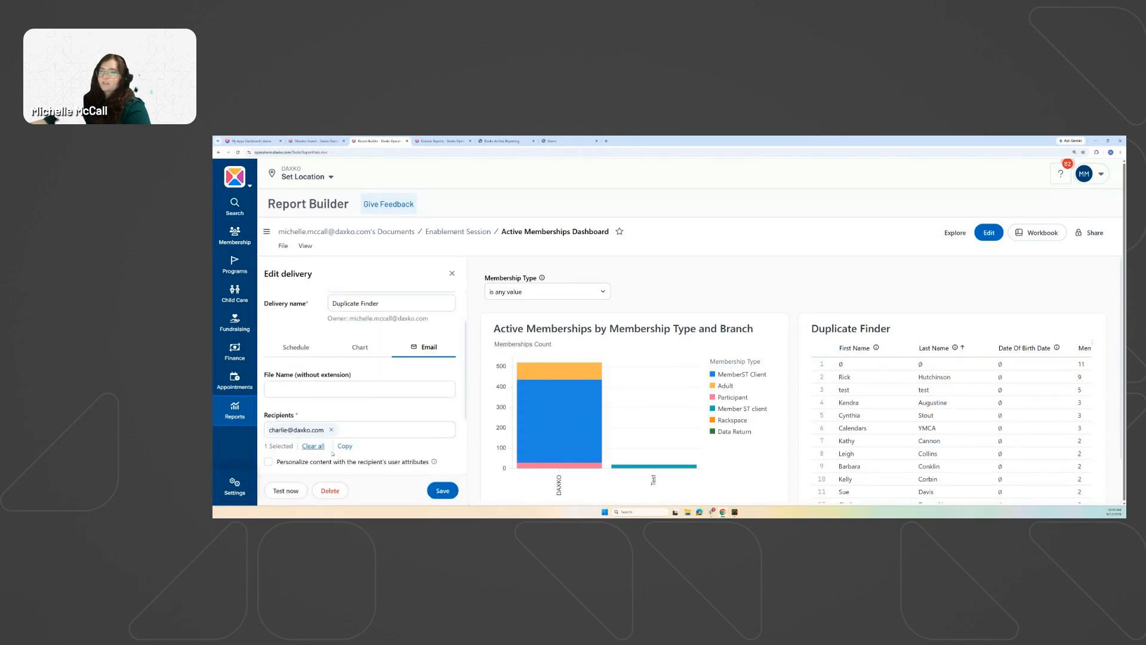
{"action": "left_click", "coordinate": [443, 491]}
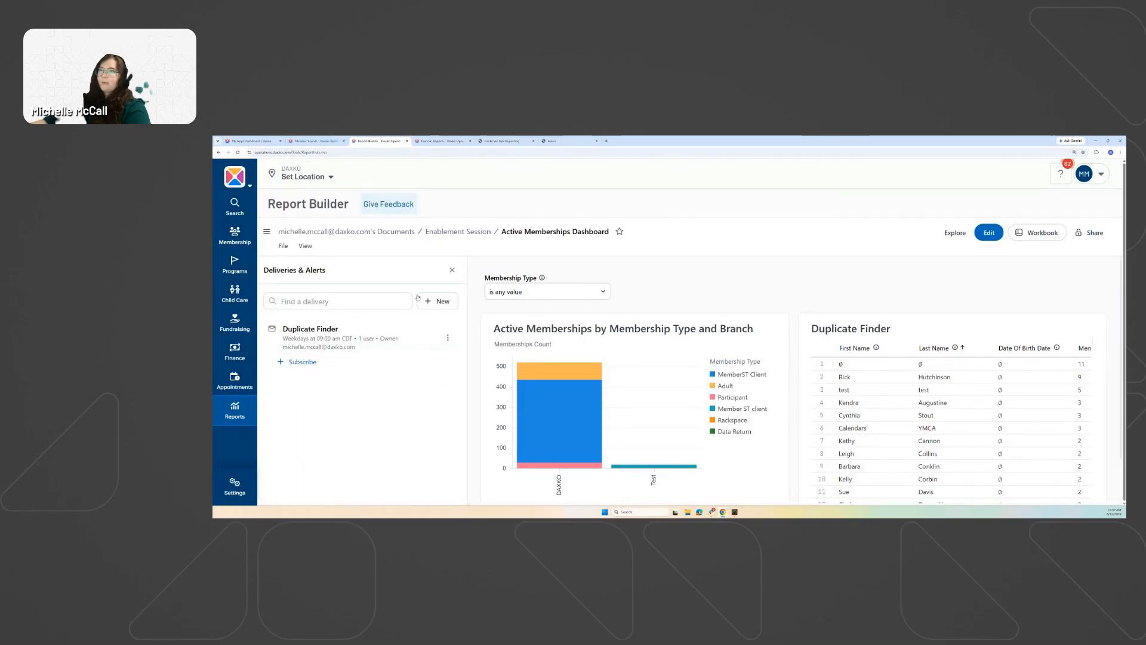
{"action": "left_click", "coordinate": [449, 339]}
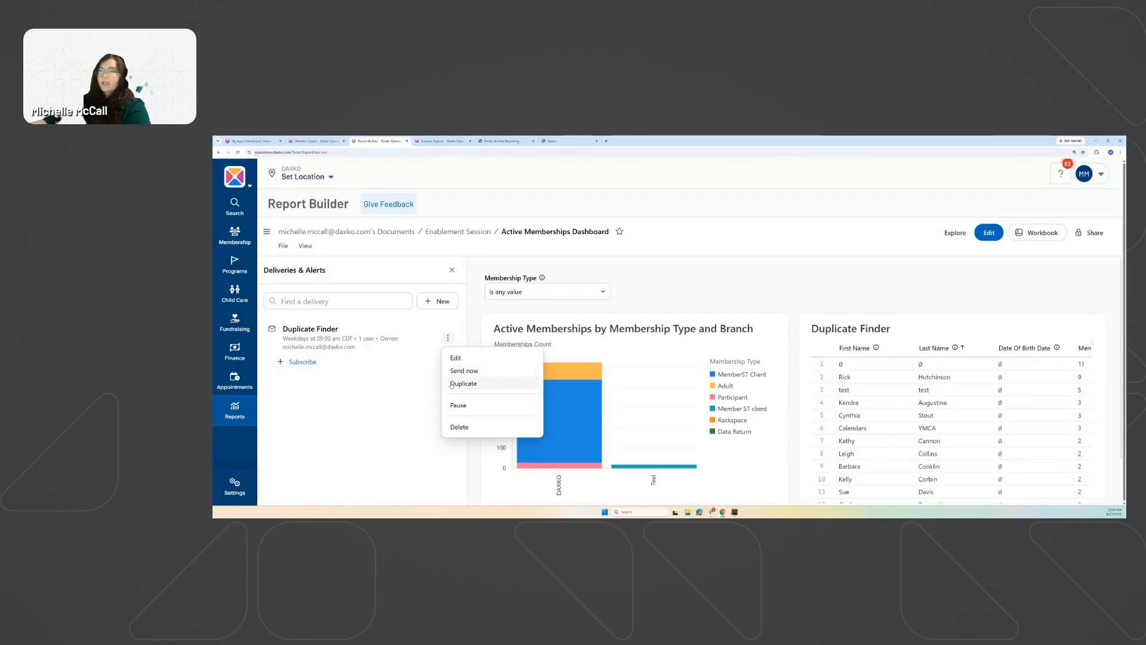
{"action": "left_click", "coordinate": [428, 303]}
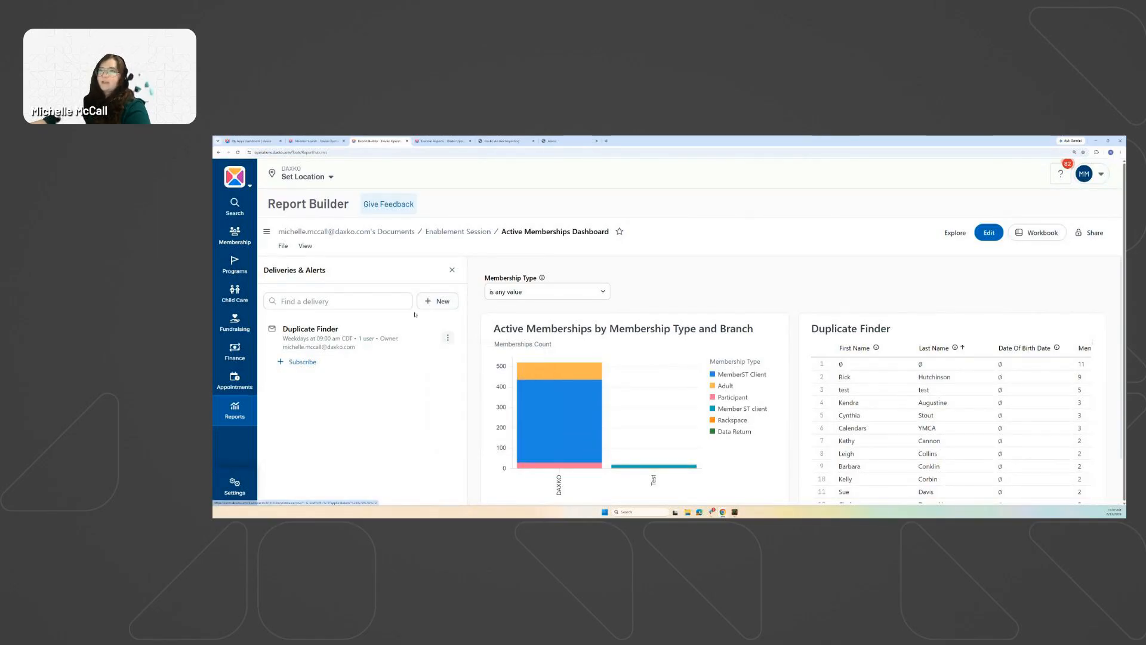
{"action": "left_click", "coordinate": [428, 303]}
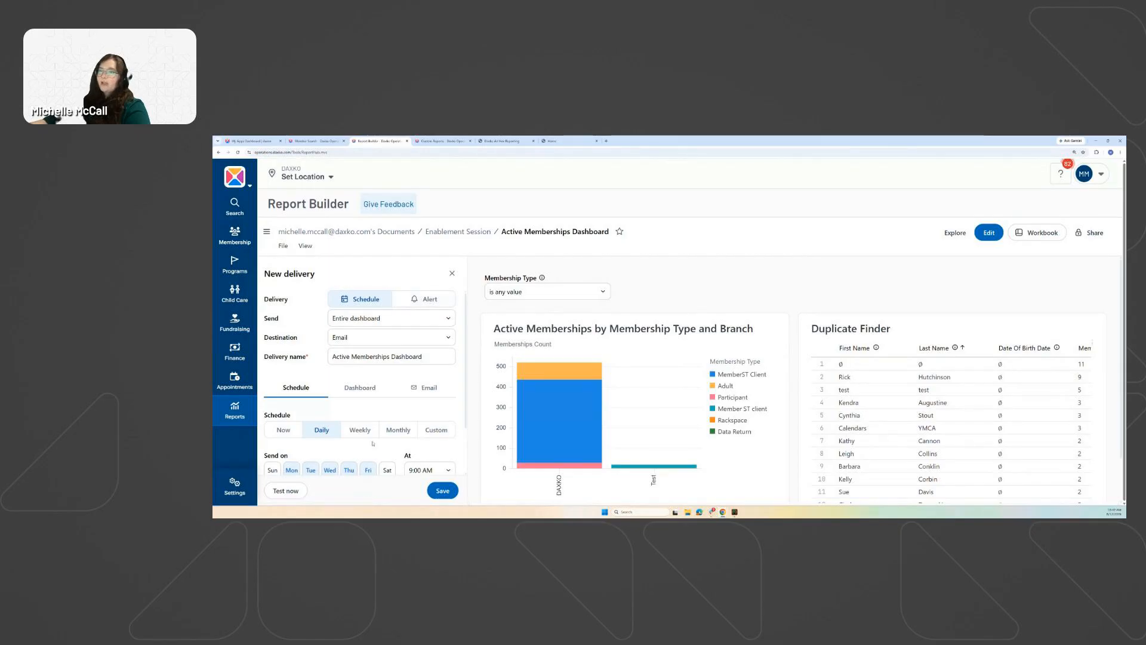
Try the Active Memberships chart, then set the new delivery to send the entire dashboard.
{"action": "left_click", "coordinate": [373, 320]}
{"action": "left_click", "coordinate": [371, 355]}
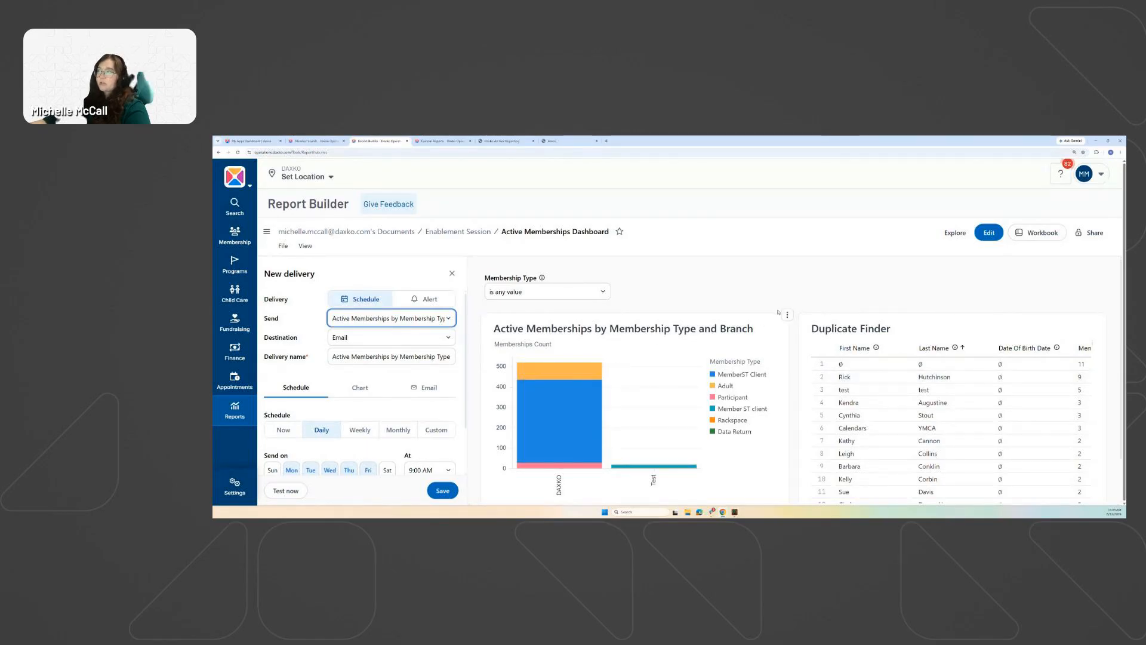
{"action": "left_click", "coordinate": [380, 319]}
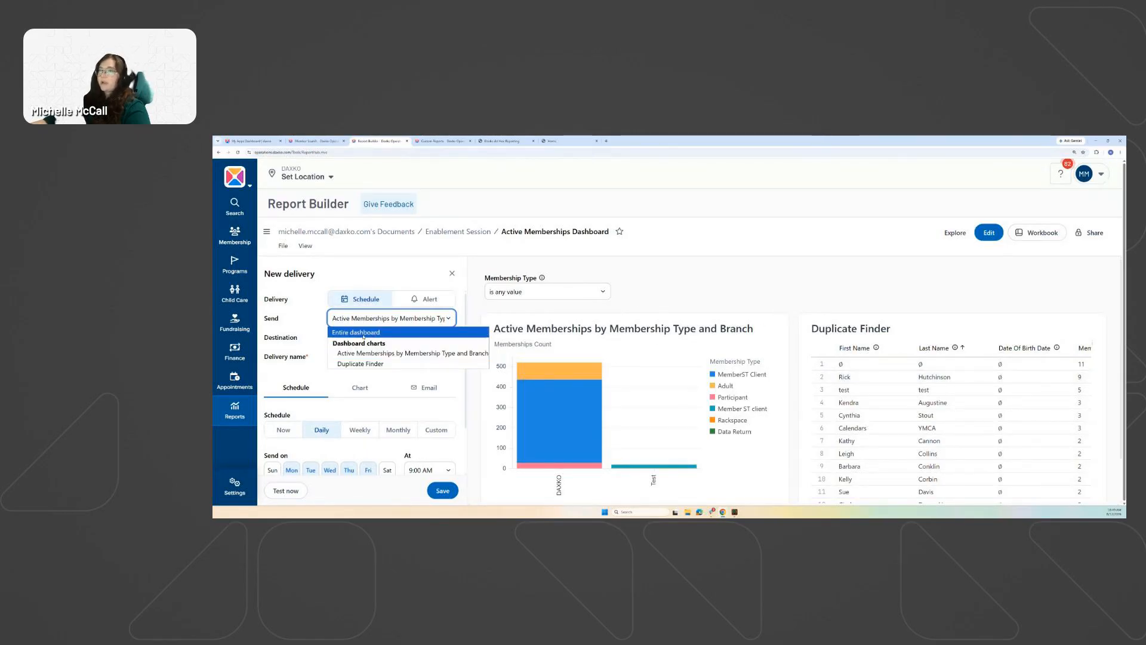
{"action": "left_click", "coordinate": [363, 333]}
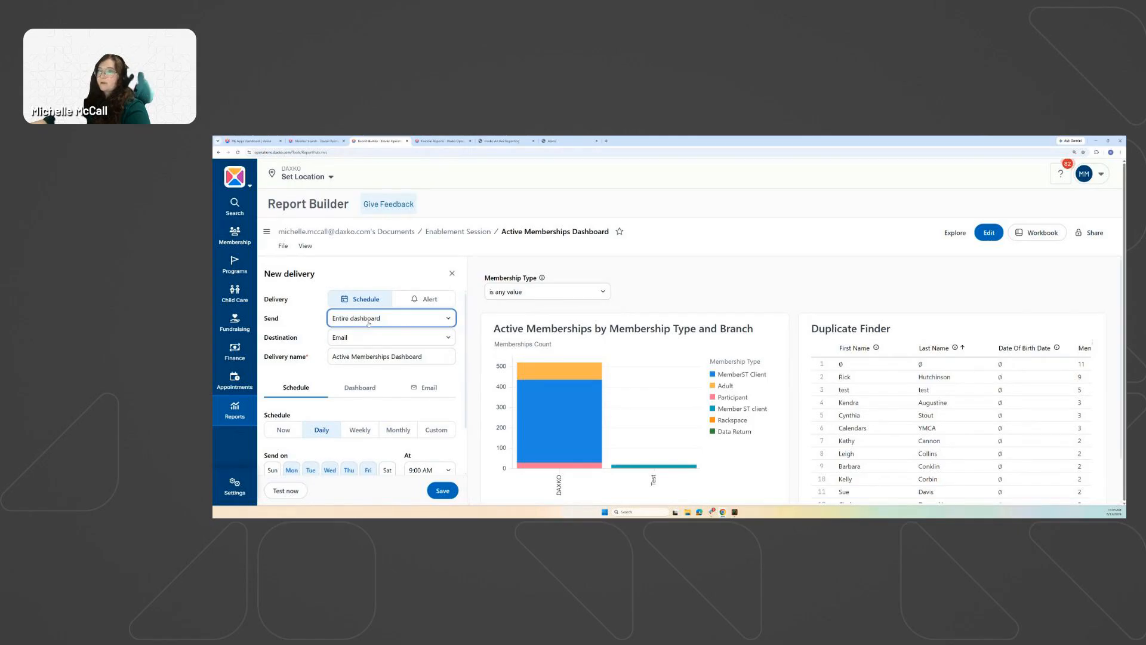
{"action": "left_click", "coordinate": [369, 323]}
{"action": "left_click", "coordinate": [359, 322]}
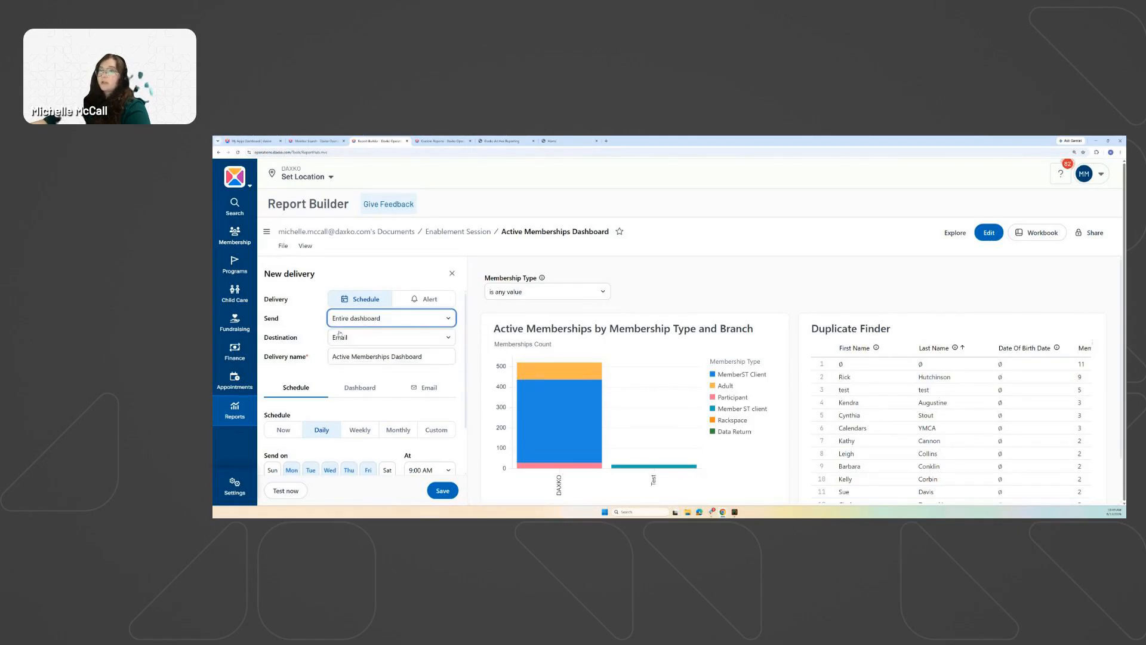
{"action": "left_click", "coordinate": [360, 323]}
{"action": "left_click", "coordinate": [358, 331]}
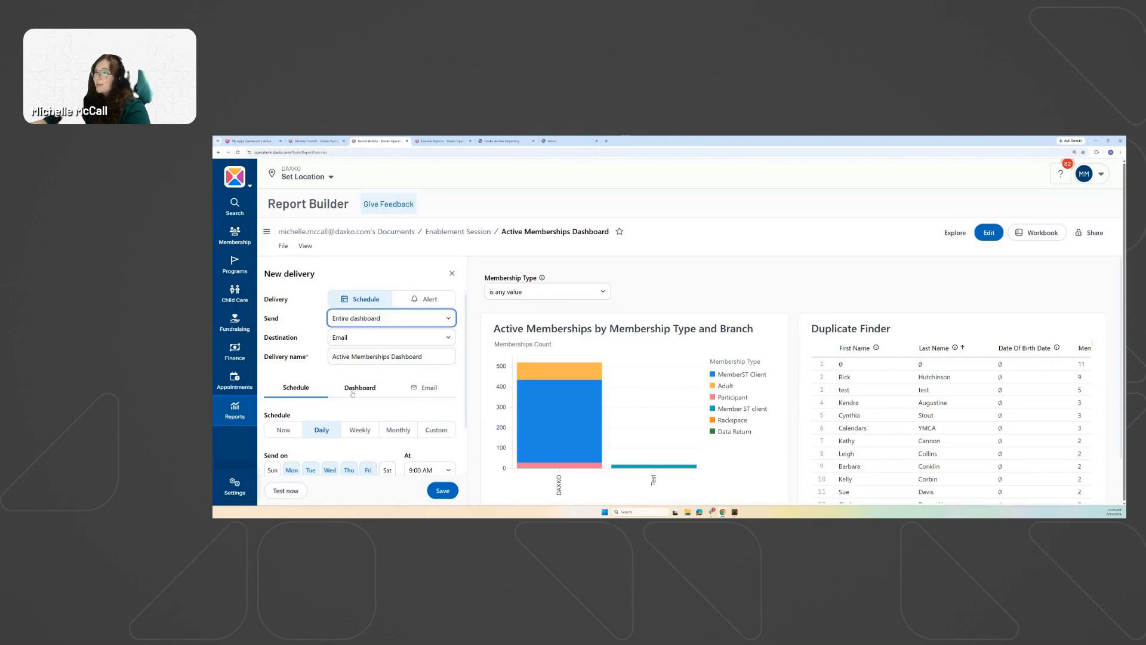
{"action": "scroll", "coordinate": [352, 393], "scroll_direction": "down", "scroll_amount": 1}
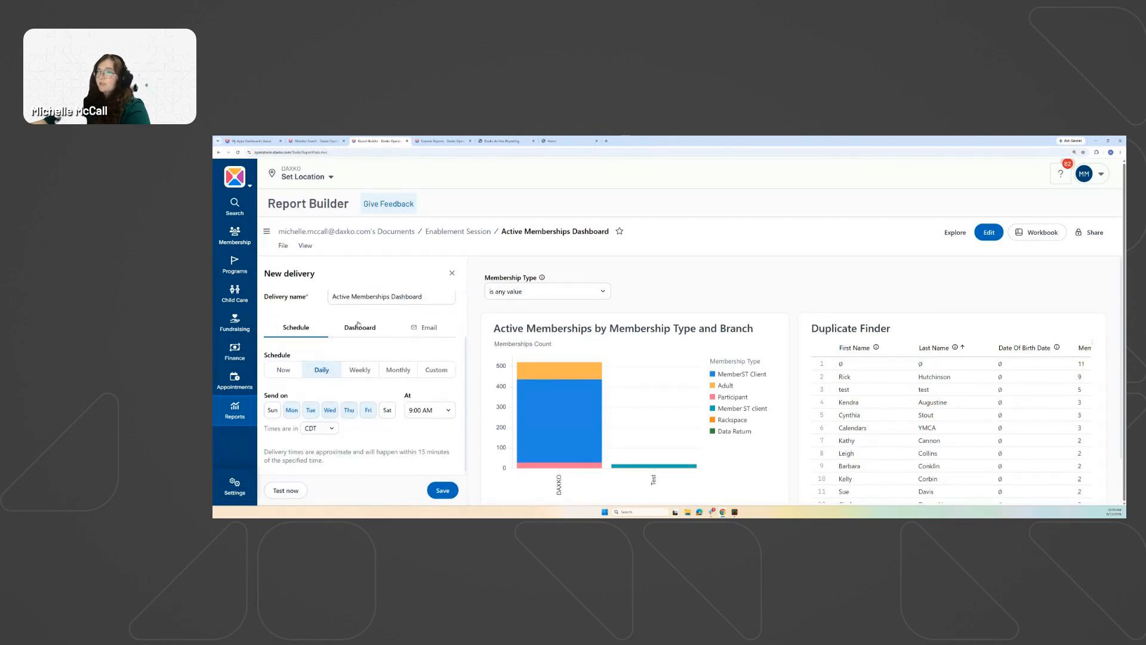
Browse the dashboard format, schedule and email settings, then discard the draft unsaved.
{"action": "left_click", "coordinate": [375, 331]}
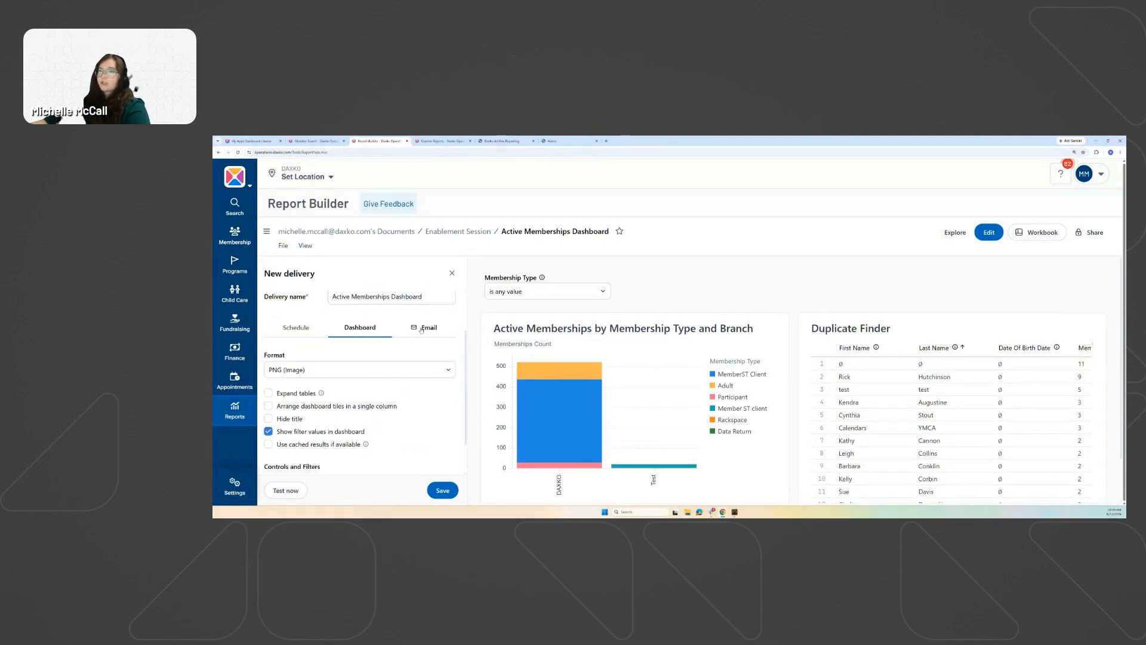
{"action": "left_click", "coordinate": [424, 328]}
{"action": "left_click", "coordinate": [296, 328]}
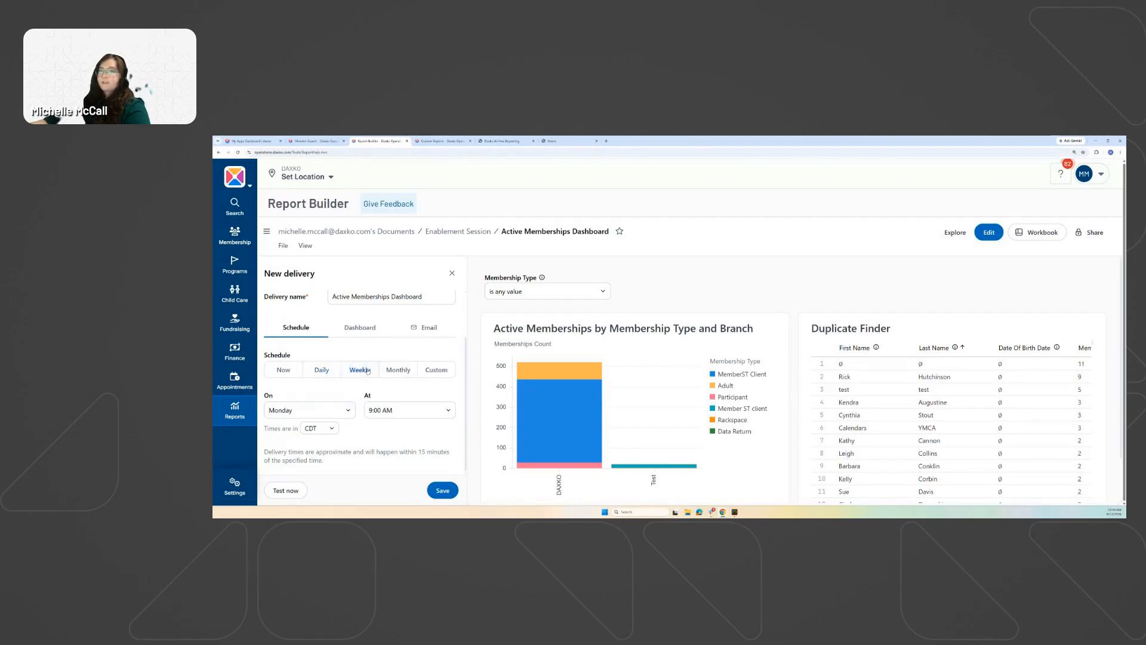
{"action": "left_click", "coordinate": [360, 327]}
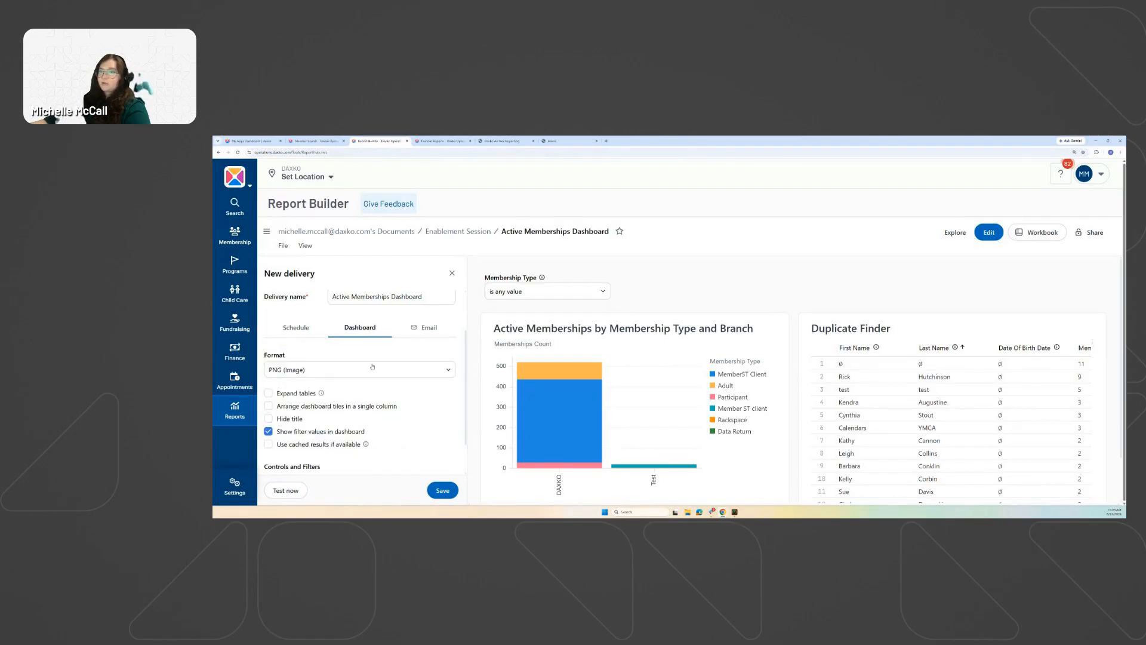
{"action": "left_click", "coordinate": [372, 366]}
{"action": "left_click", "coordinate": [412, 336]}
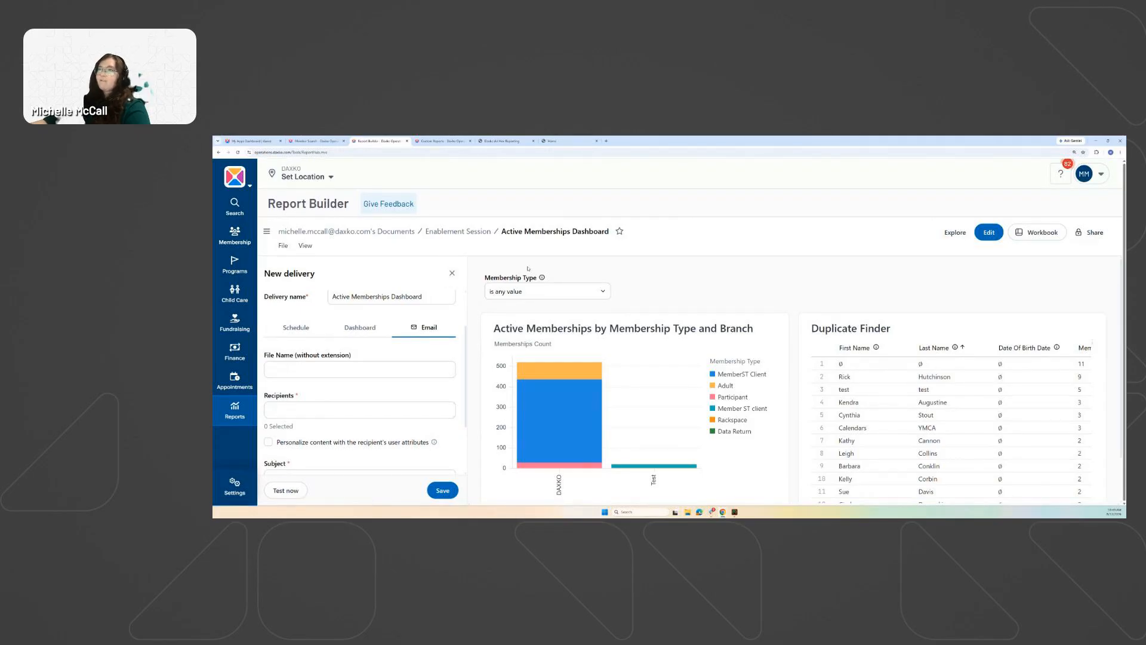
{"action": "left_click", "coordinate": [452, 272]}
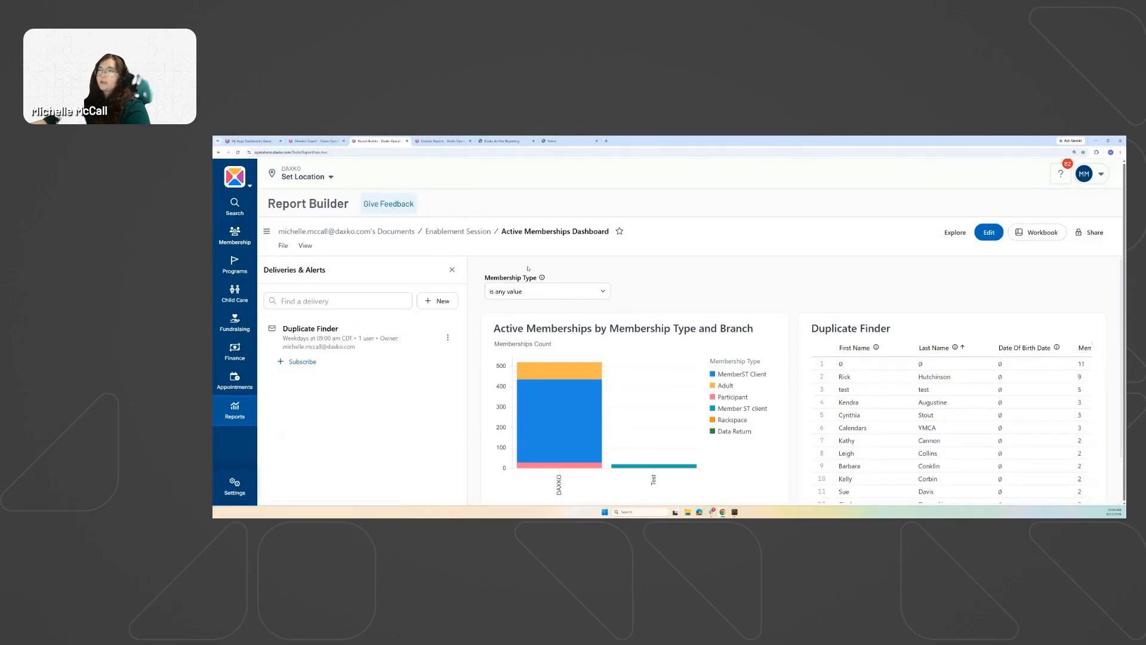
Close Deliveries & Alerts and open File > Download for the dashboard.
{"action": "left_click", "coordinate": [452, 270]}
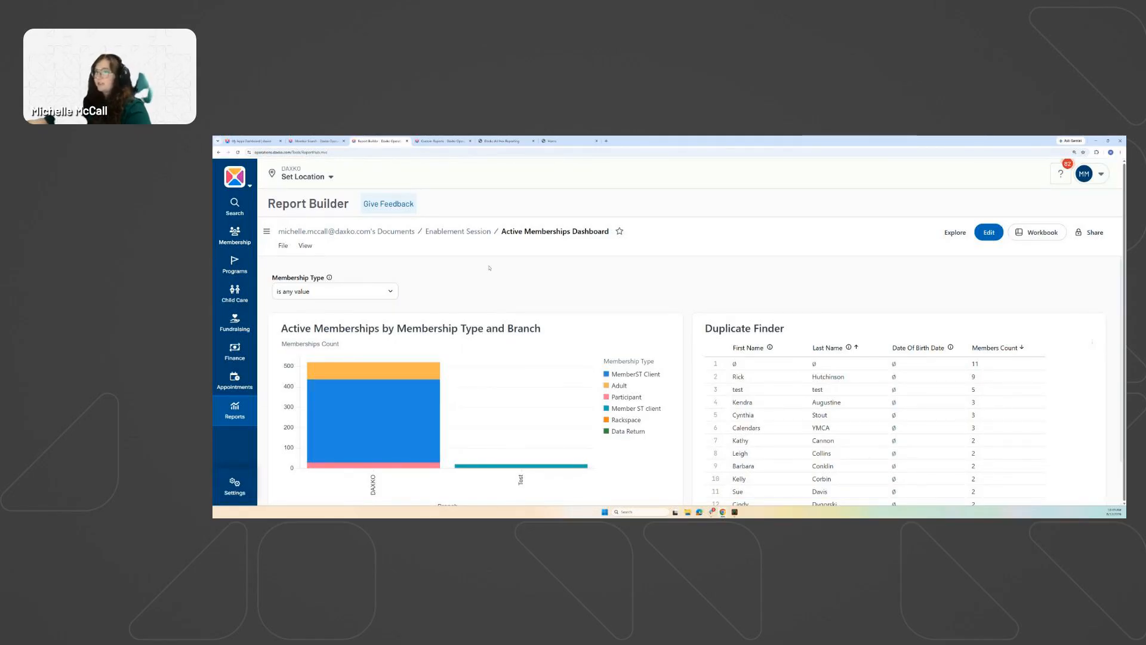
{"action": "left_click", "coordinate": [281, 246]}
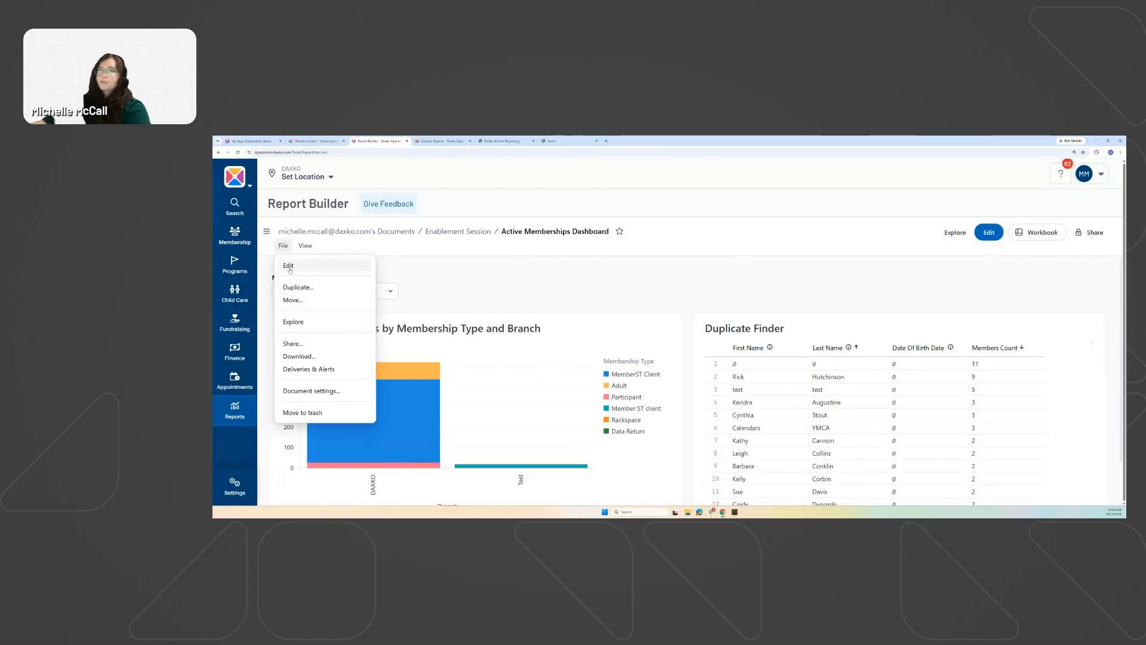
{"action": "left_click", "coordinate": [307, 357]}
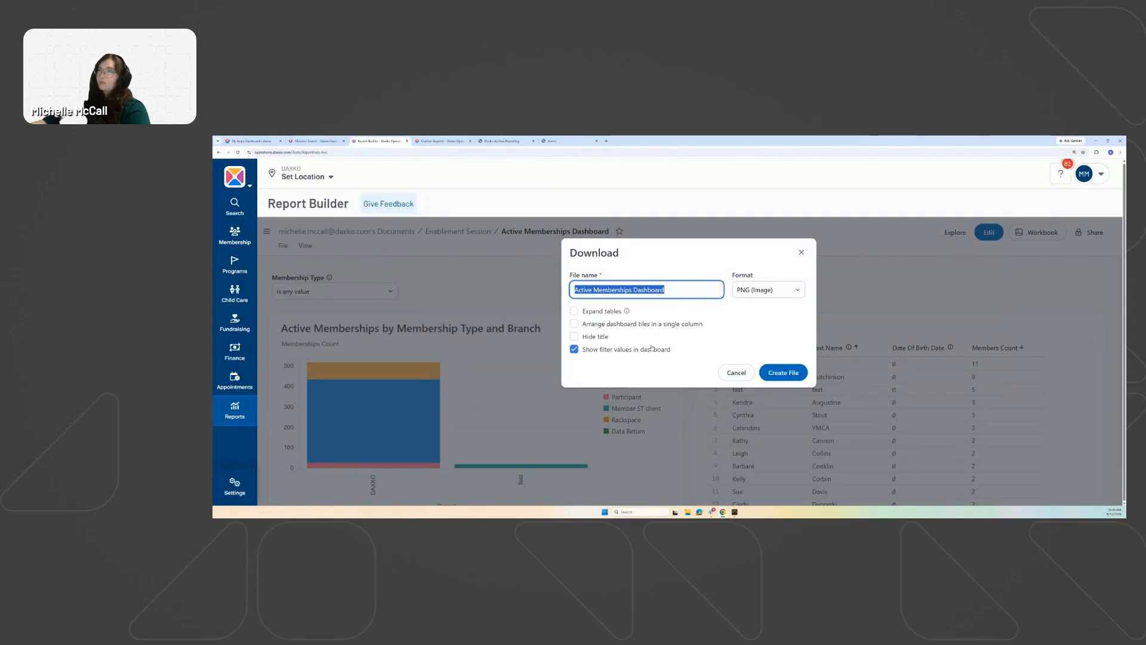
Set the download format to CSVs (in ZIP file) and include all possible results.
{"action": "key", "text": "Tab"}
{"action": "key", "text": "space"}
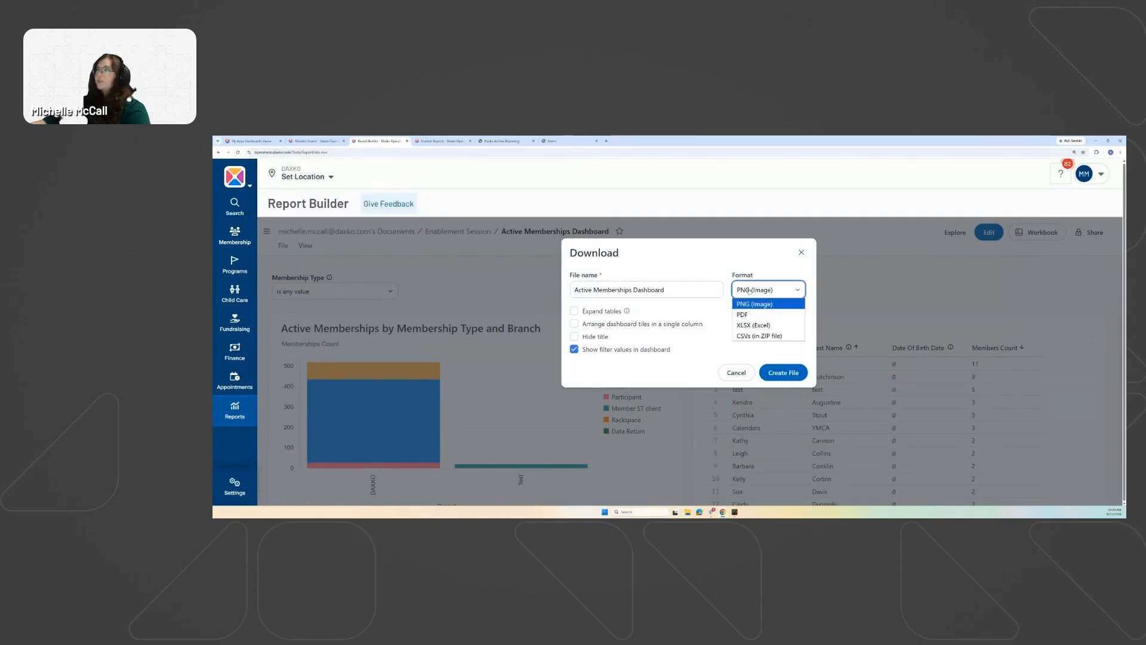
{"action": "key", "text": "Down"}
{"action": "key", "text": "Down"}
{"action": "key", "text": "Down"}
{"action": "key", "text": "Up"}
{"action": "key", "text": "Up"}
{"action": "key", "text": "Up"}
{"action": "key", "text": "Escape"}
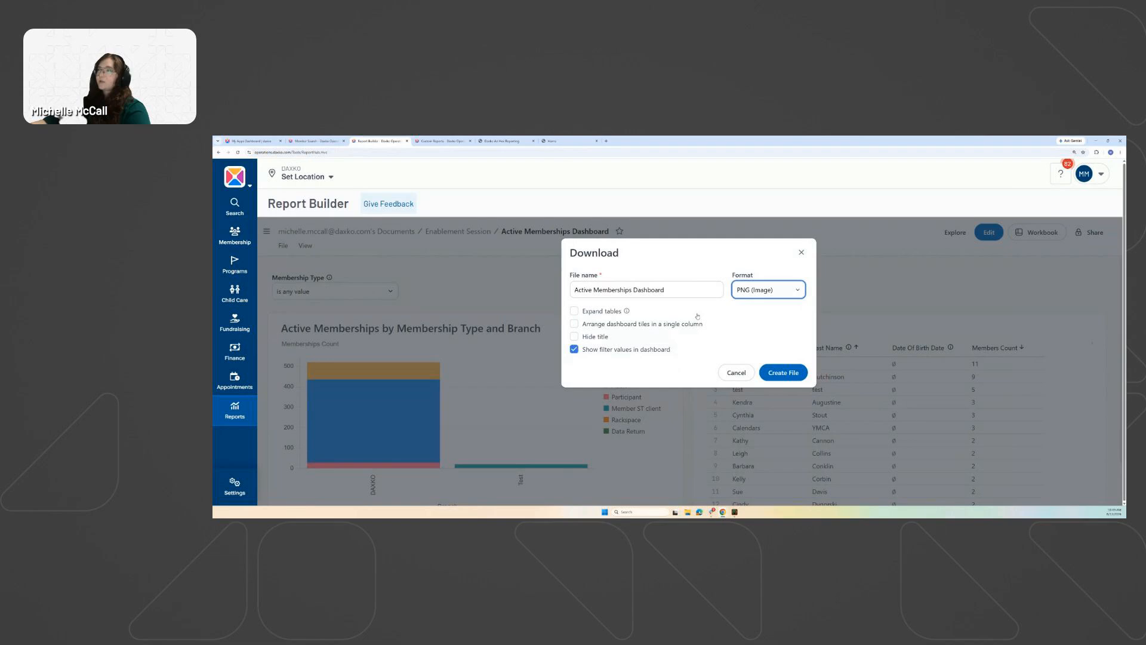
{"action": "left_click", "coordinate": [759, 294]}
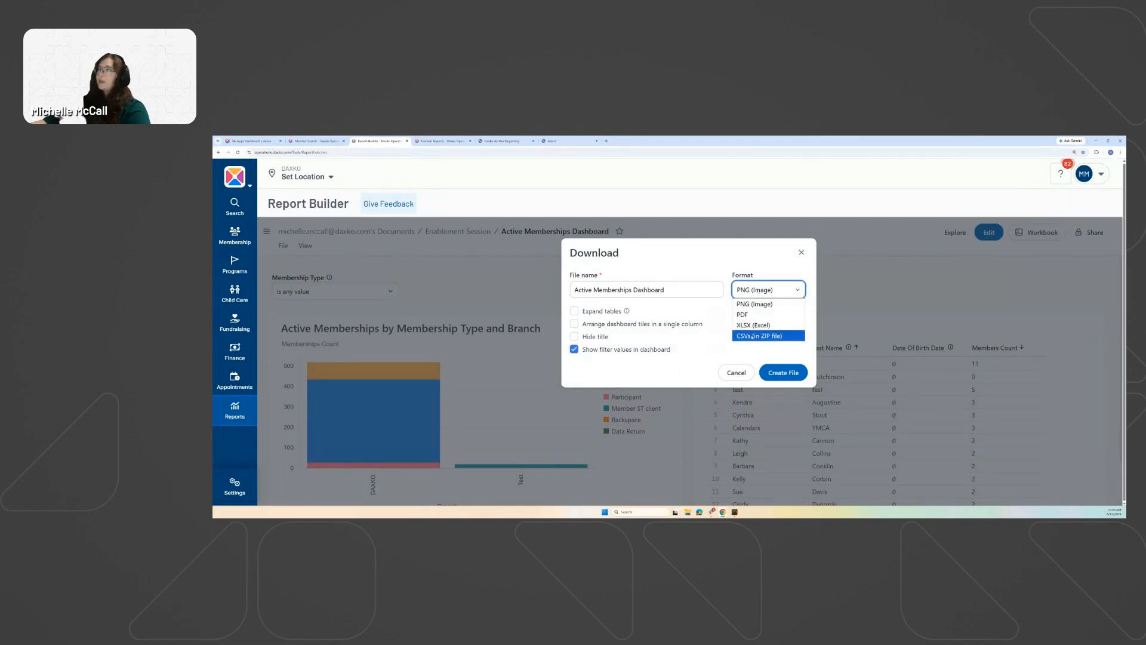
{"action": "left_click", "coordinate": [752, 338]}
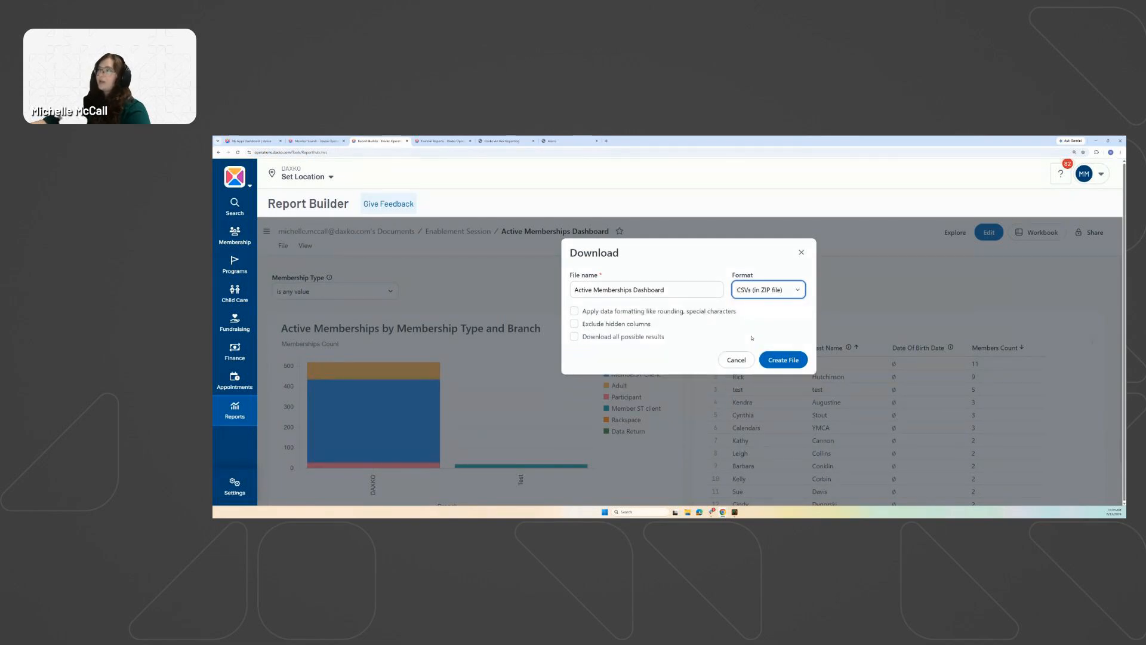
{"action": "left_click", "coordinate": [575, 338]}
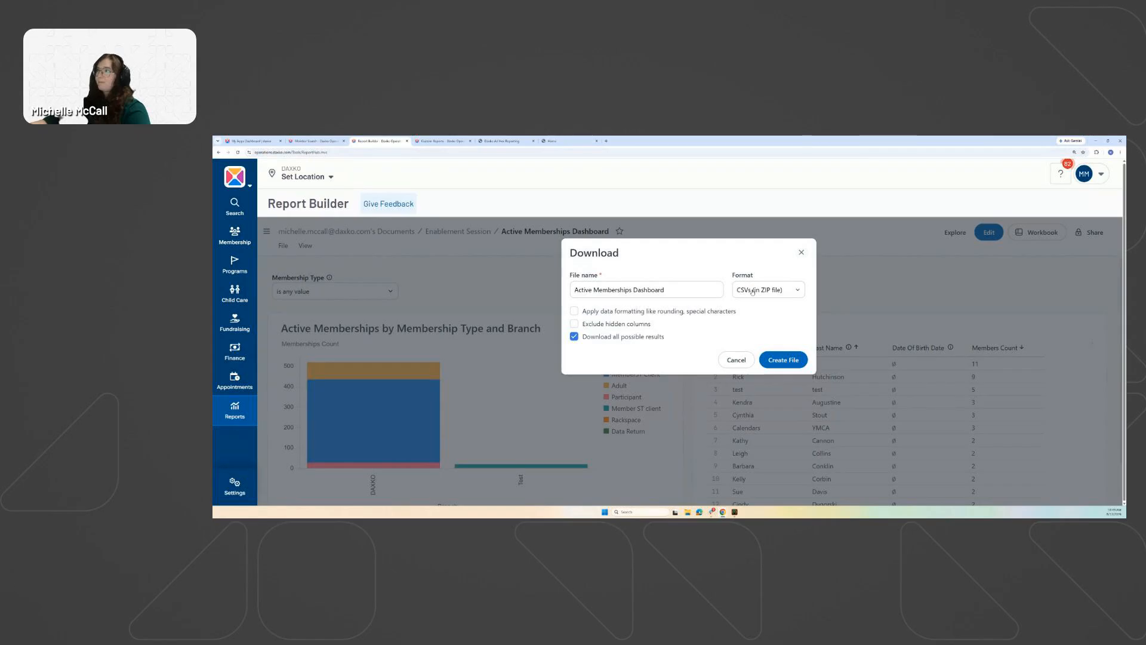
{"action": "left_click", "coordinate": [800, 254]}
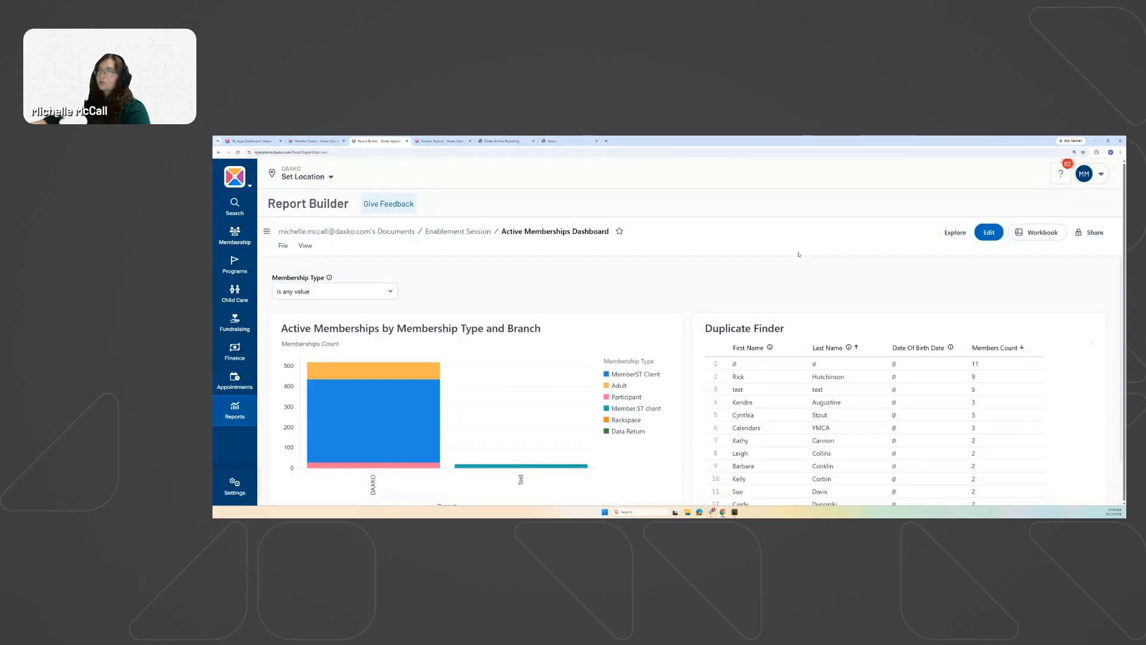
{"action": "left_click", "coordinate": [681, 315]}
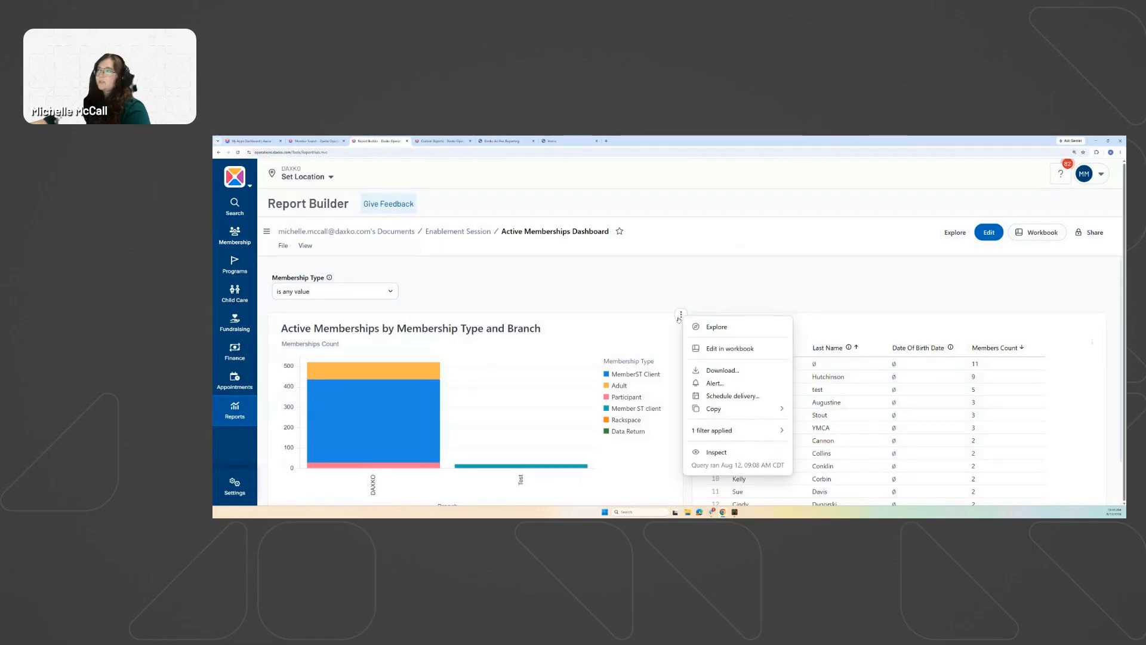
{"action": "left_click", "coordinate": [682, 315]}
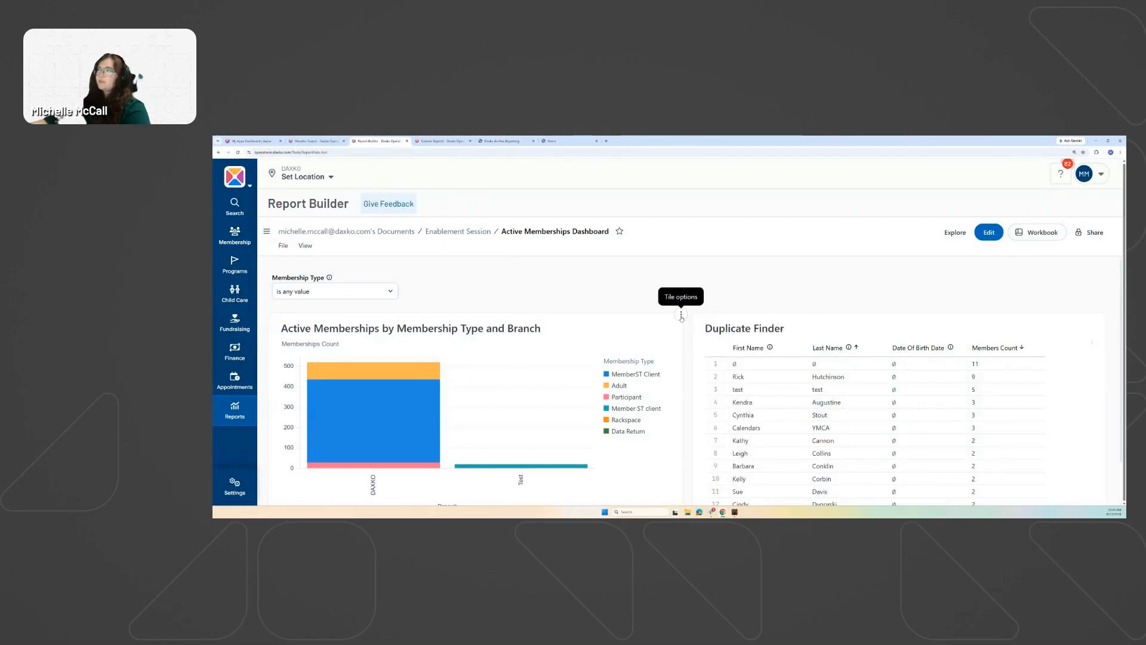
{"action": "left_click", "coordinate": [682, 315]}
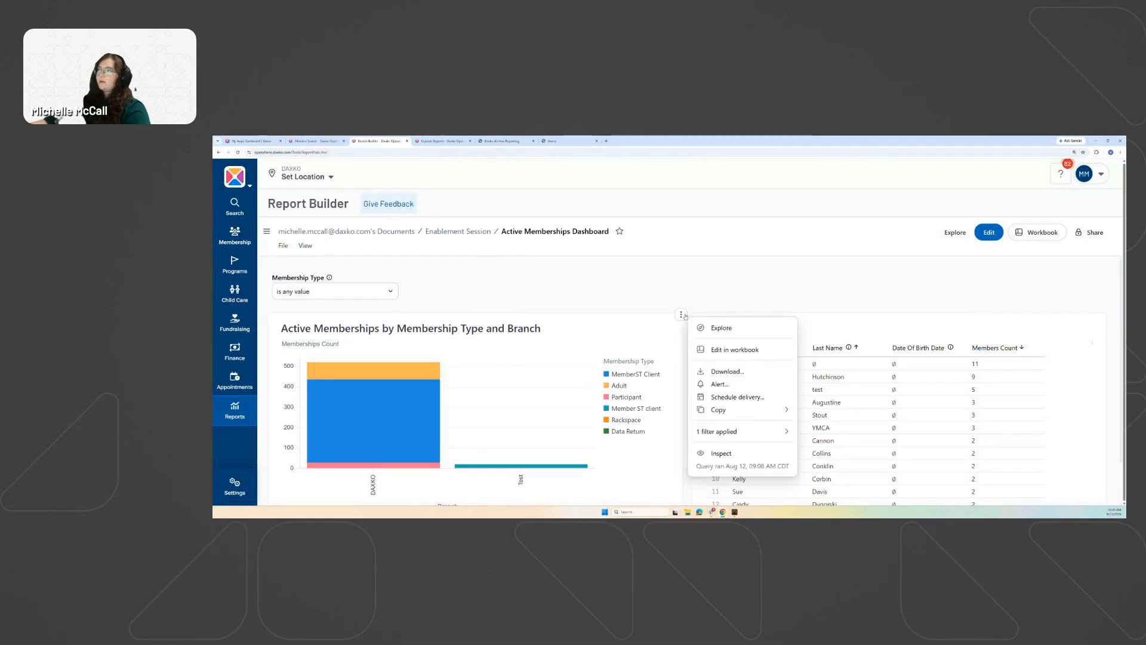
{"action": "left_click", "coordinate": [720, 372]}
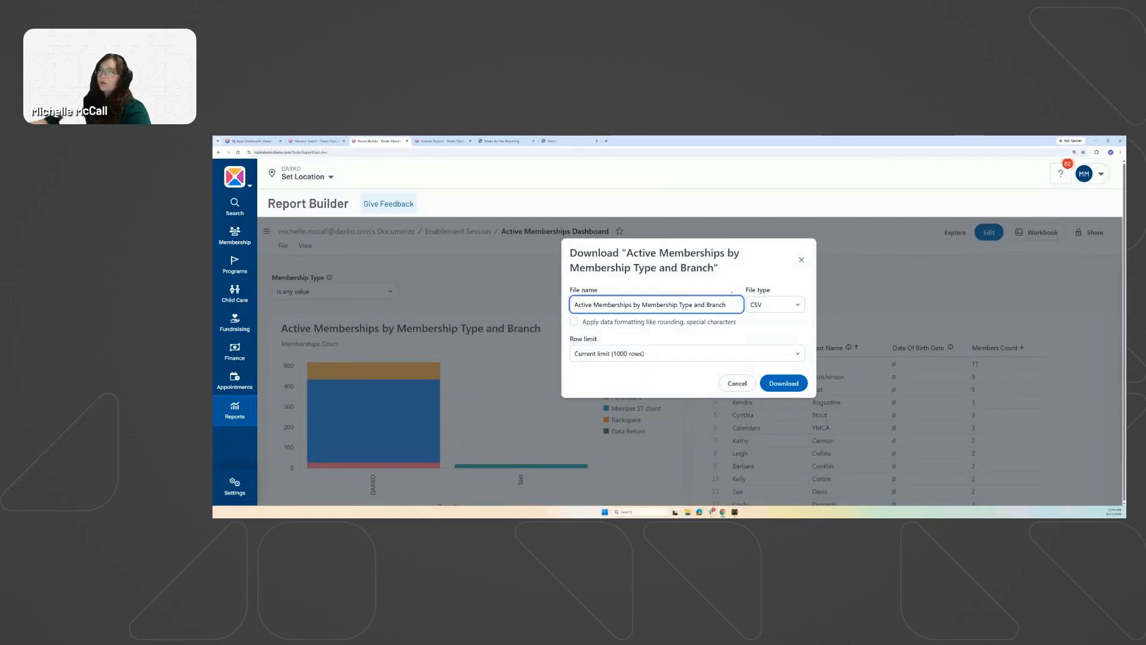
{"action": "left_click", "coordinate": [788, 305]}
{"action": "left_click", "coordinate": [765, 307]}
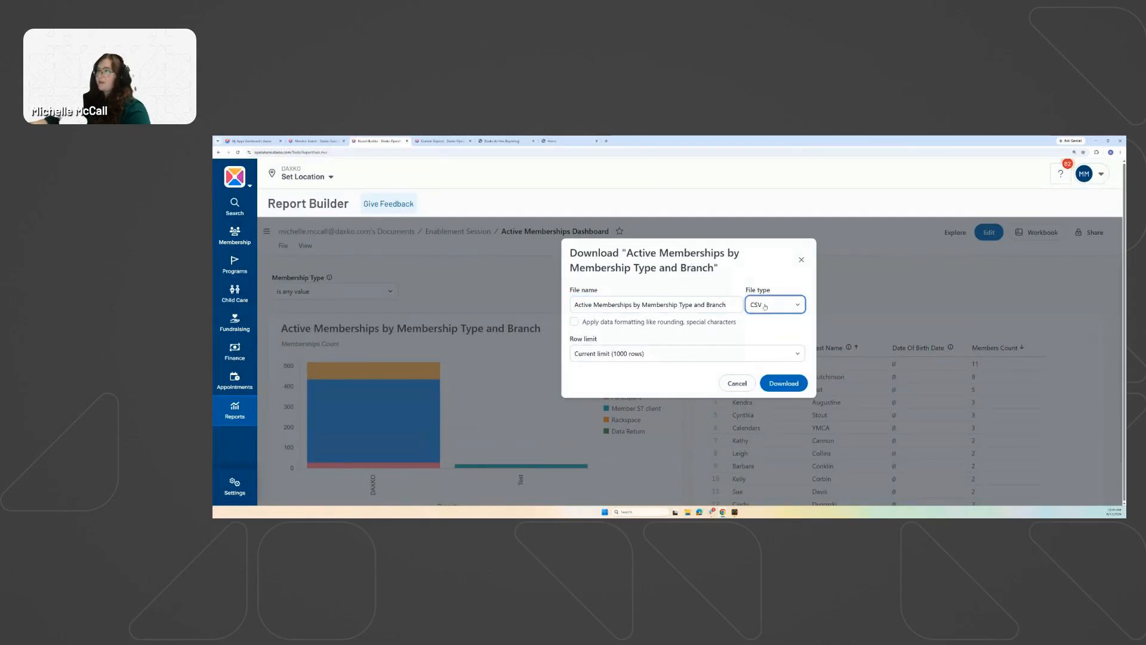
{"action": "left_click", "coordinate": [713, 353]}
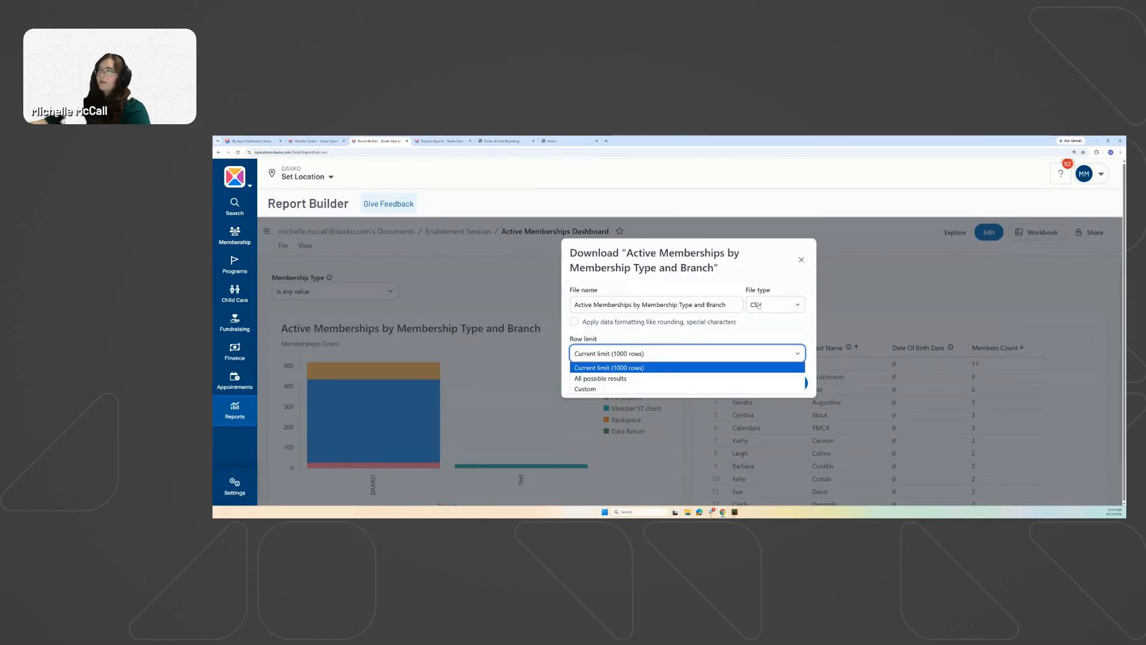
{"action": "left_click", "coordinate": [657, 378]}
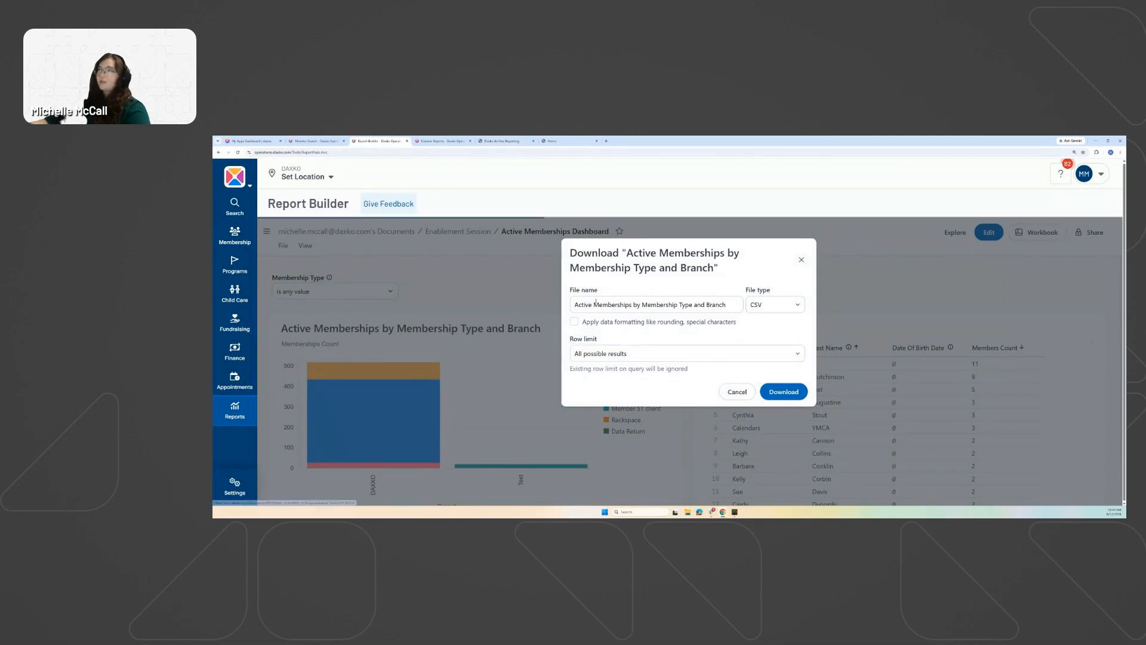
{"action": "left_click", "coordinate": [801, 259]}
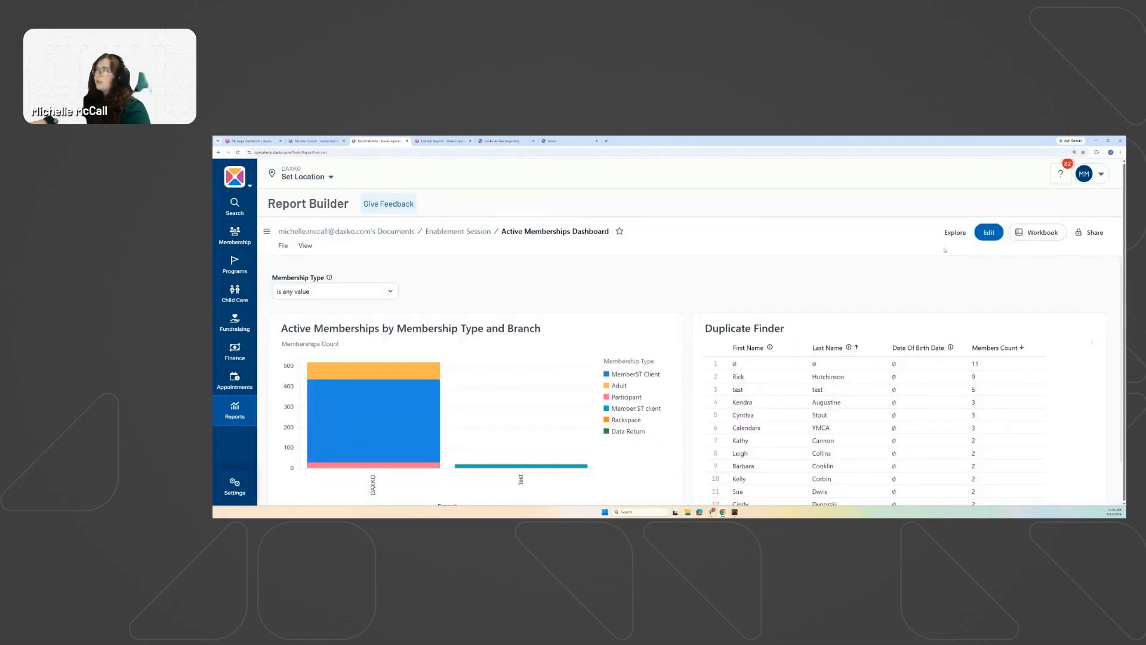
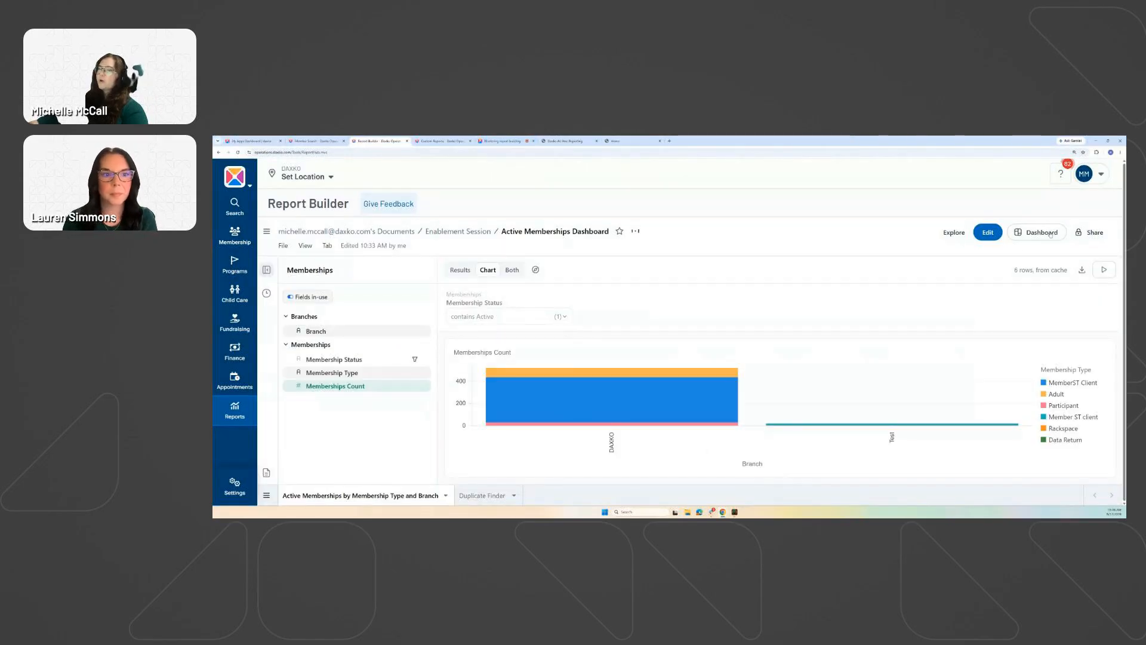
Put the Active Memberships Dashboard into Draft mode on its membership-by-branch chart, leaving the tab menu unused.
{"action": "left_click", "coordinate": [446, 496]}
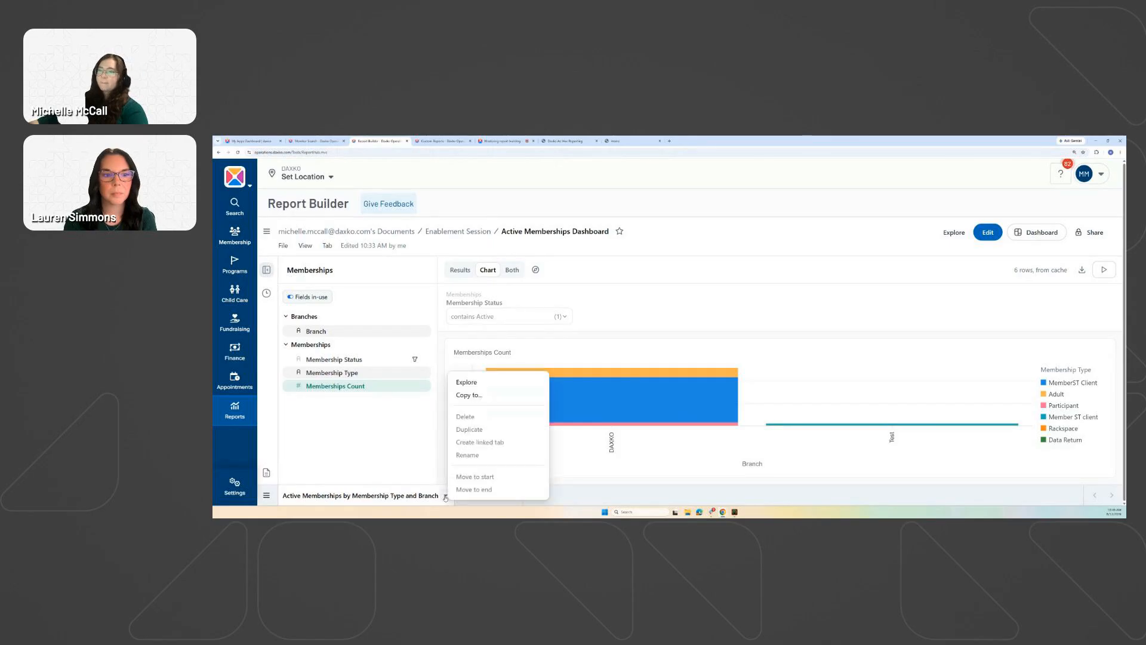
{"action": "left_click", "coordinate": [955, 237]}
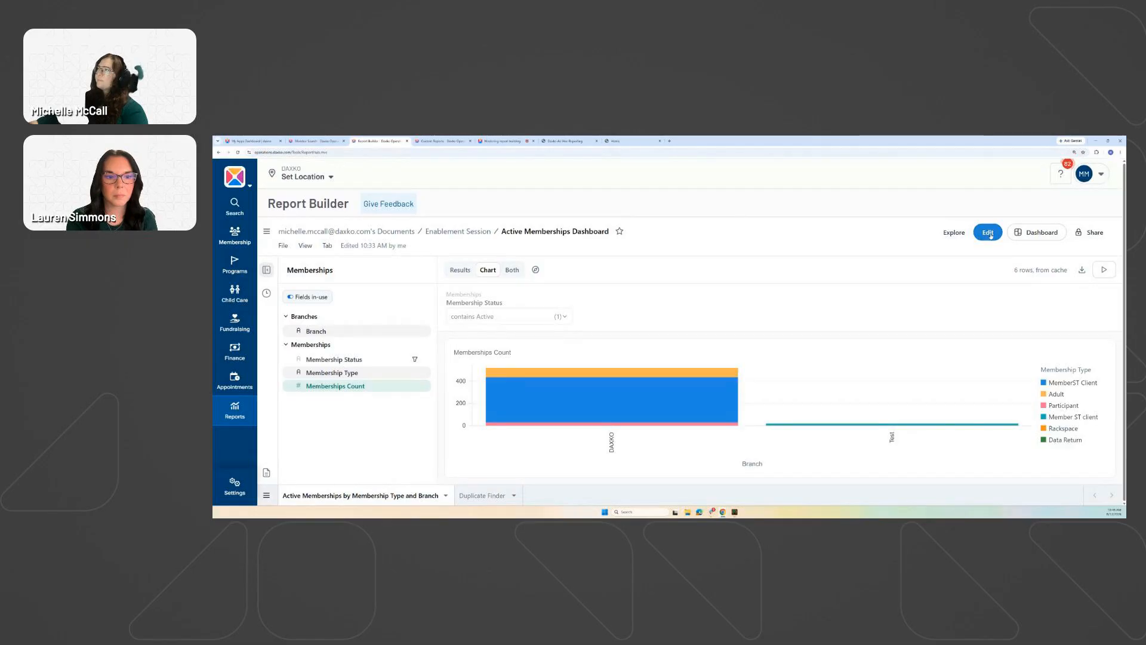
{"action": "left_click", "coordinate": [988, 233]}
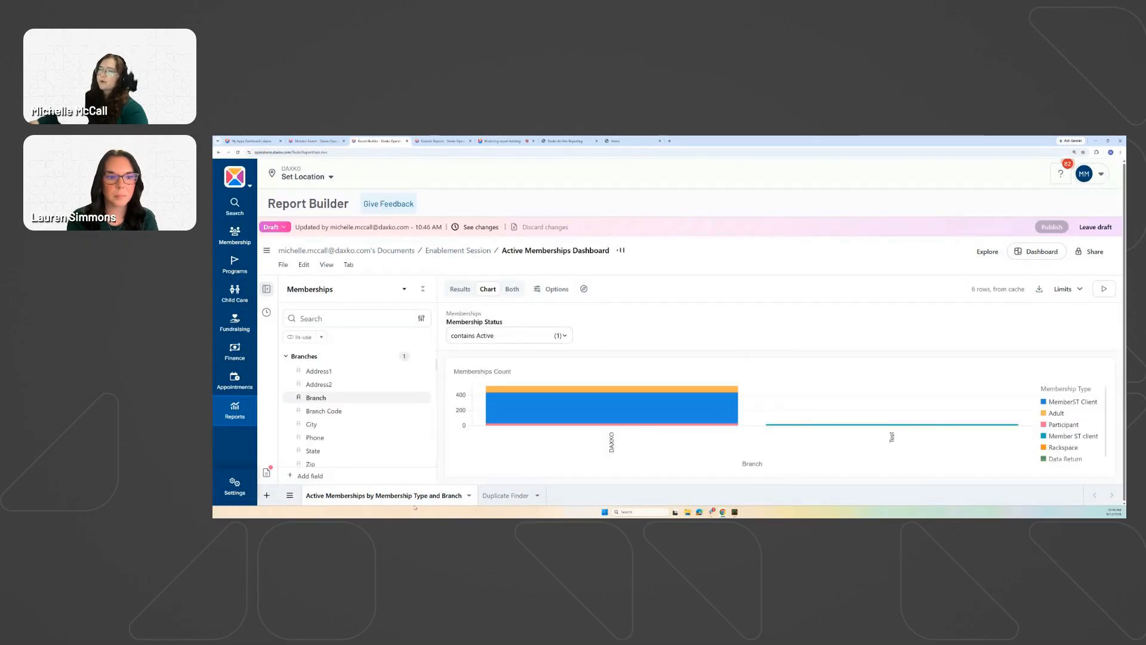
Duplicate the Active Memberships by Membership Type and Branch tab and copy its query ID.
{"action": "left_click", "coordinate": [469, 496]}
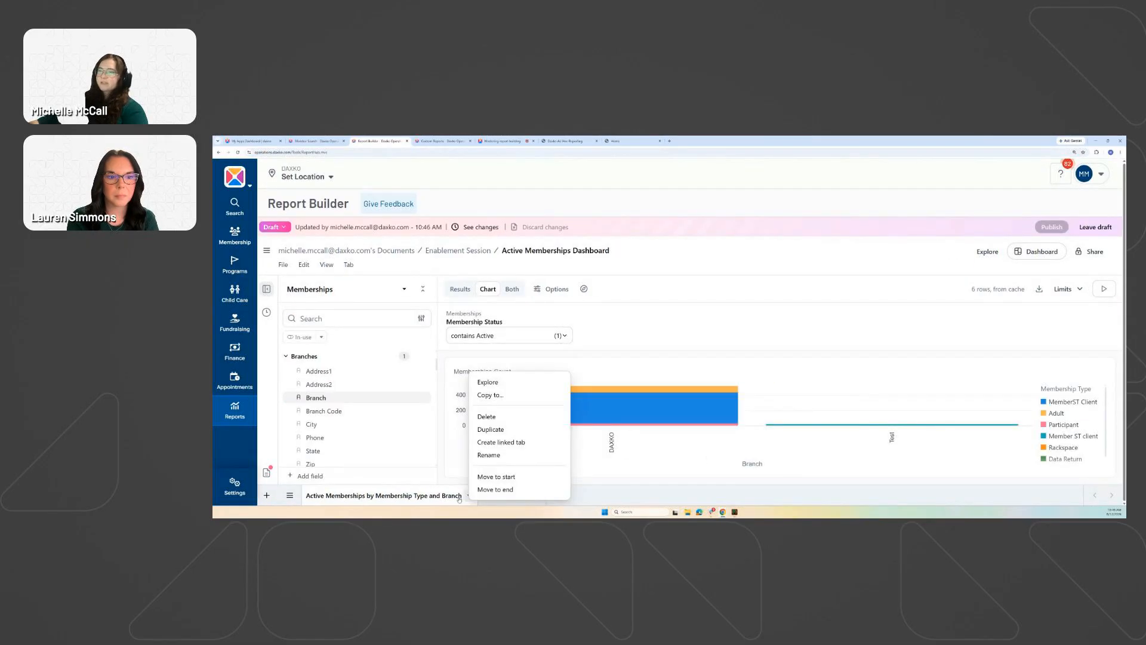
{"action": "left_click", "coordinate": [497, 430]}
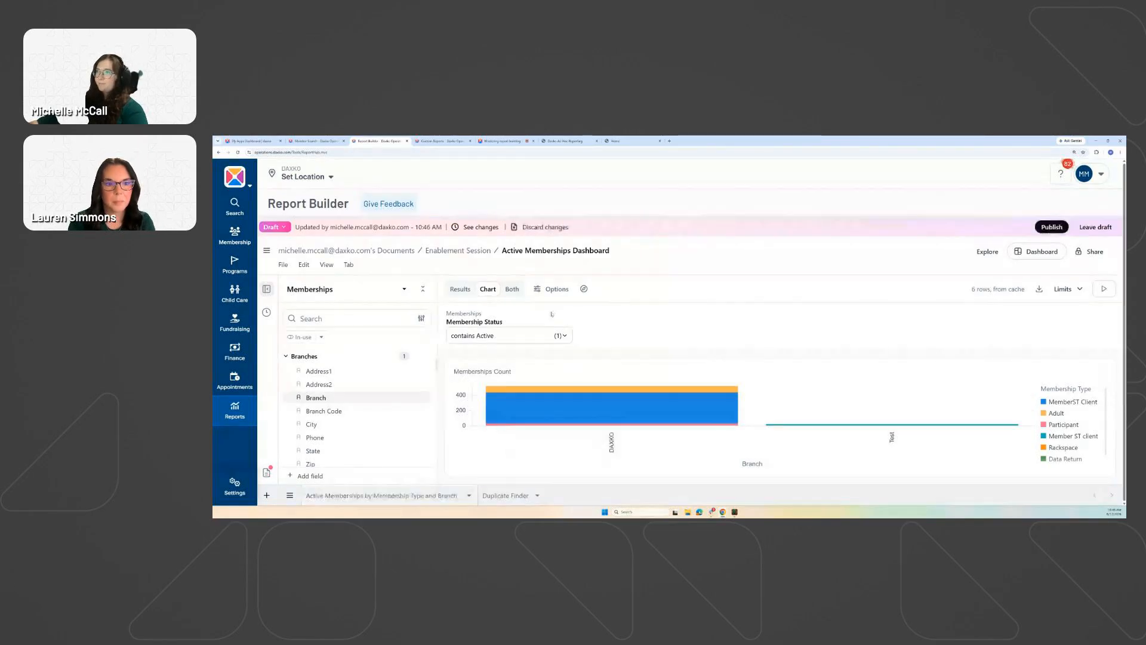
{"action": "left_click", "coordinate": [468, 496]}
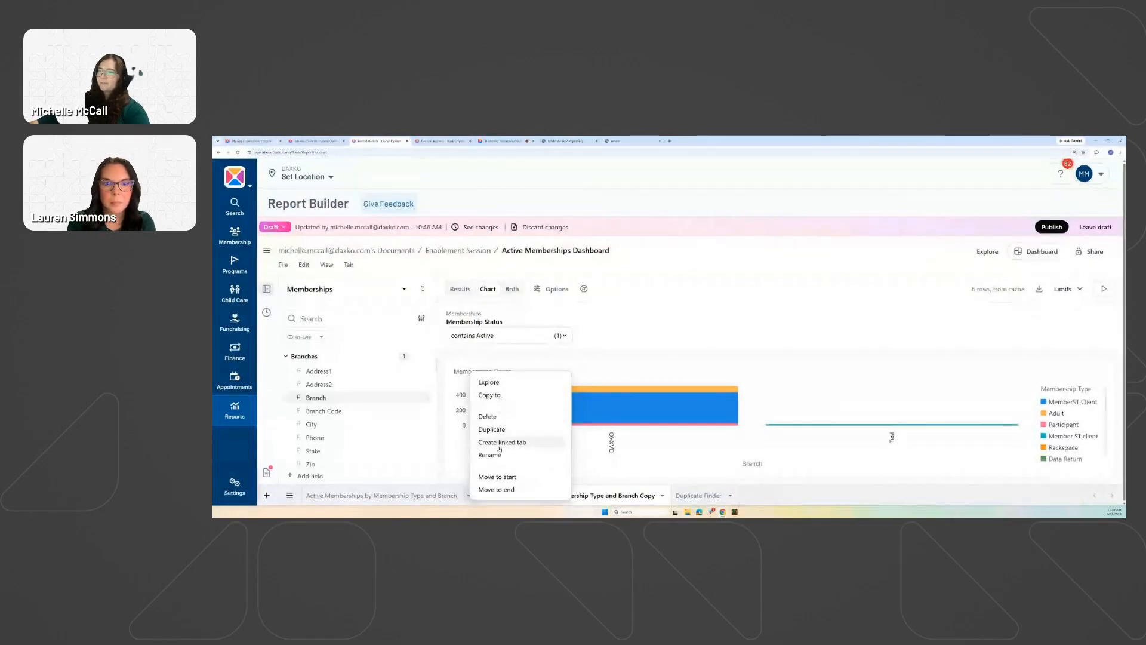
{"action": "left_click", "coordinate": [499, 395]}
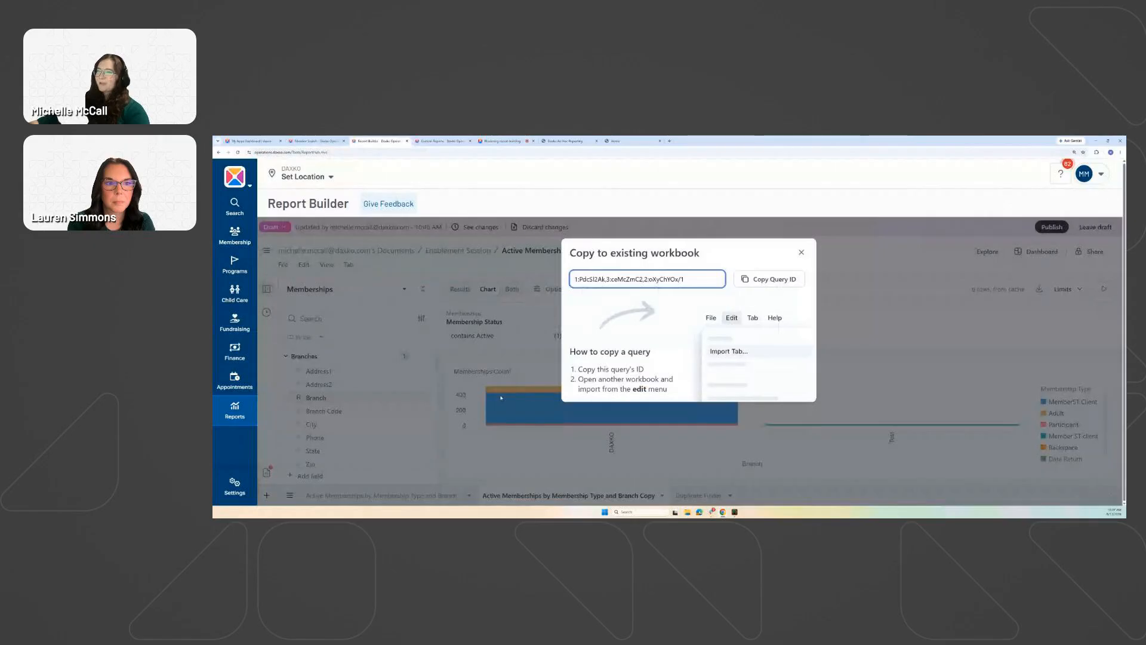
{"action": "left_click_drag", "start_coordinate": [690, 279], "coordinate": [574, 279]}
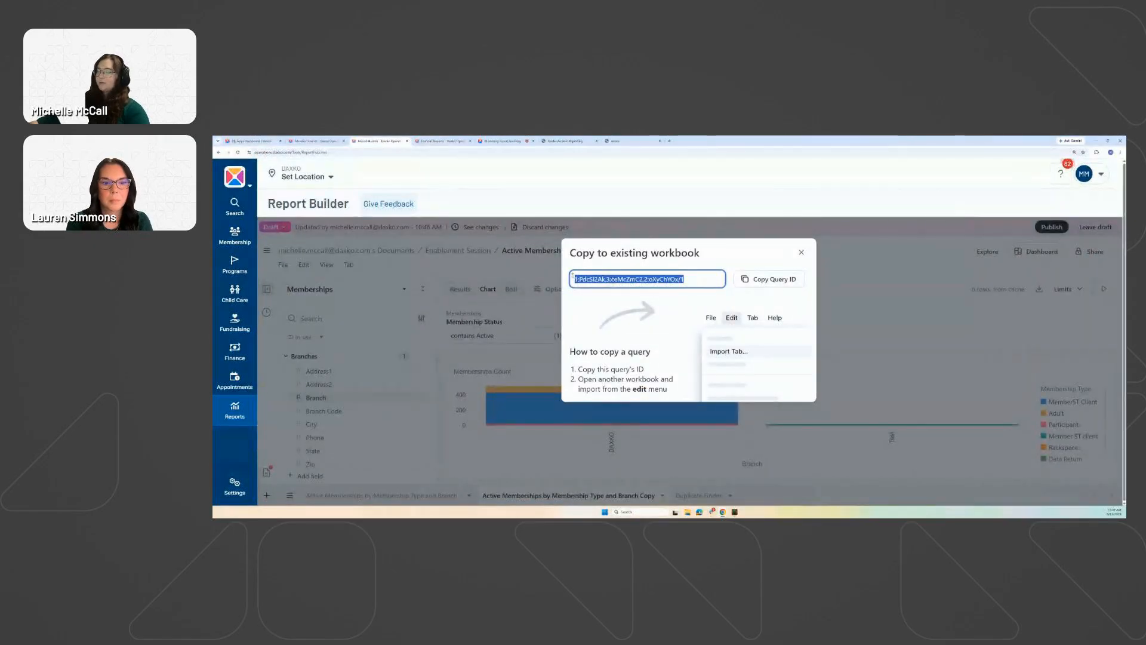
{"action": "left_click", "coordinate": [801, 252]}
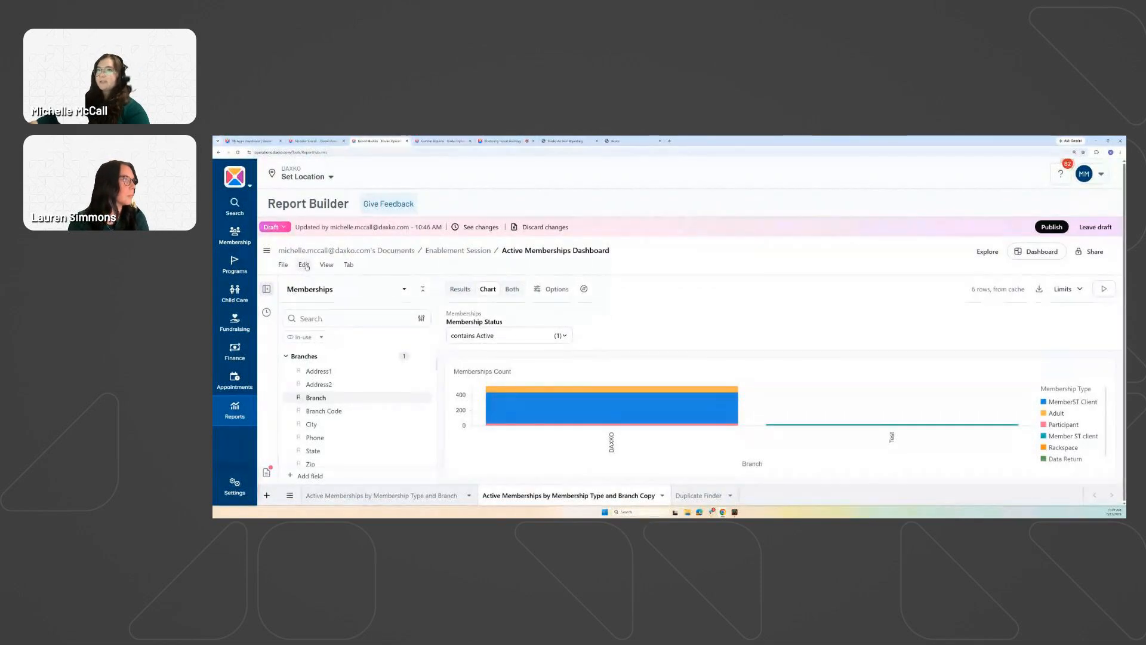
Import a tab into the workbook using the pasted query ID.
{"action": "left_click", "coordinate": [300, 266]}
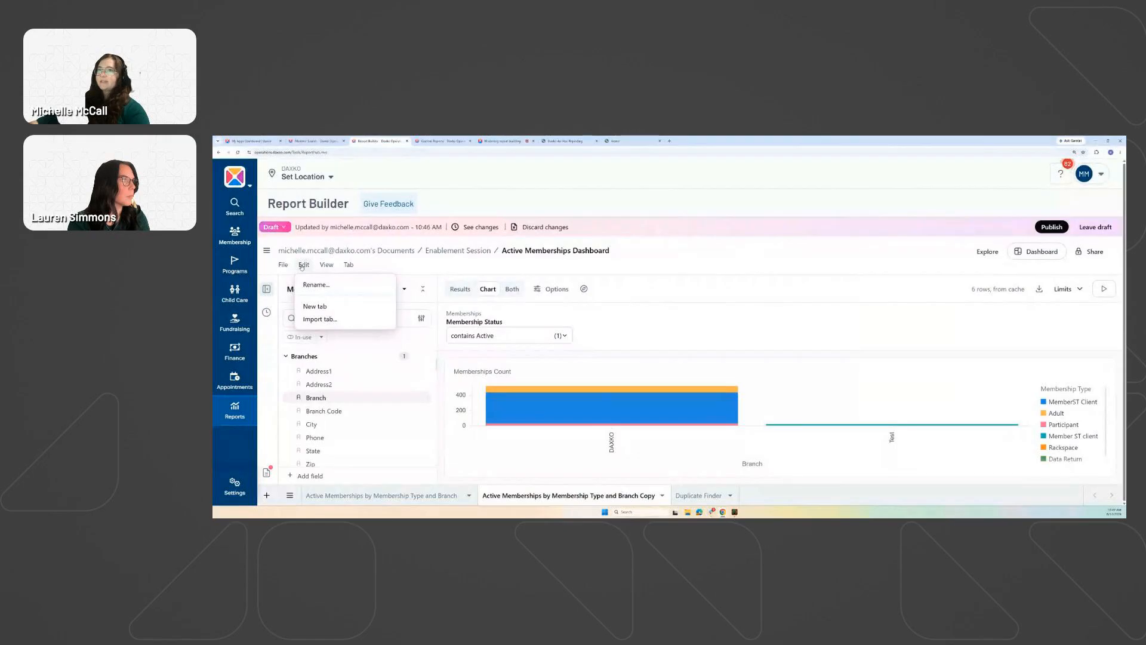
{"action": "left_click", "coordinate": [317, 321]}
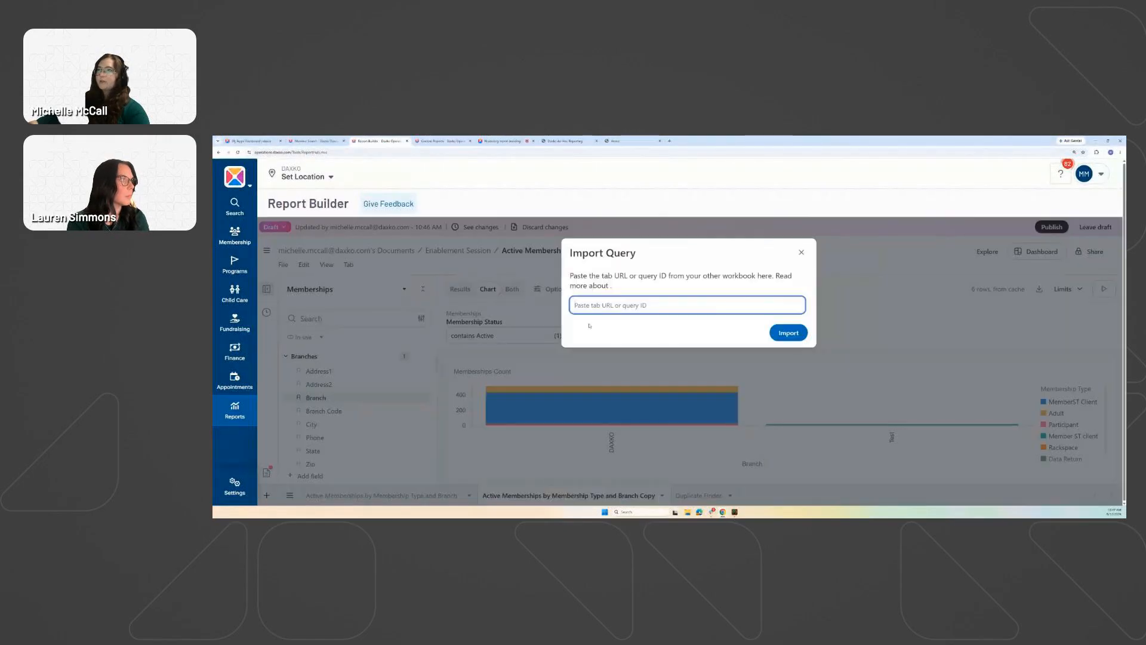
{"action": "key", "text": "ctrl+v"}
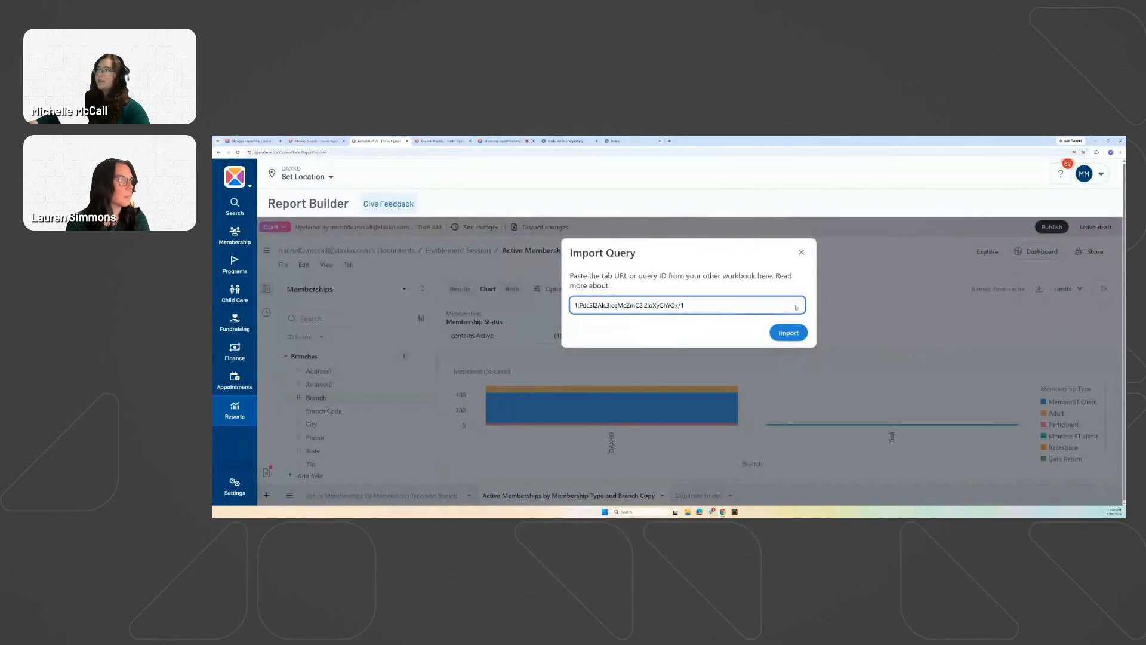
{"action": "left_click", "coordinate": [788, 332]}
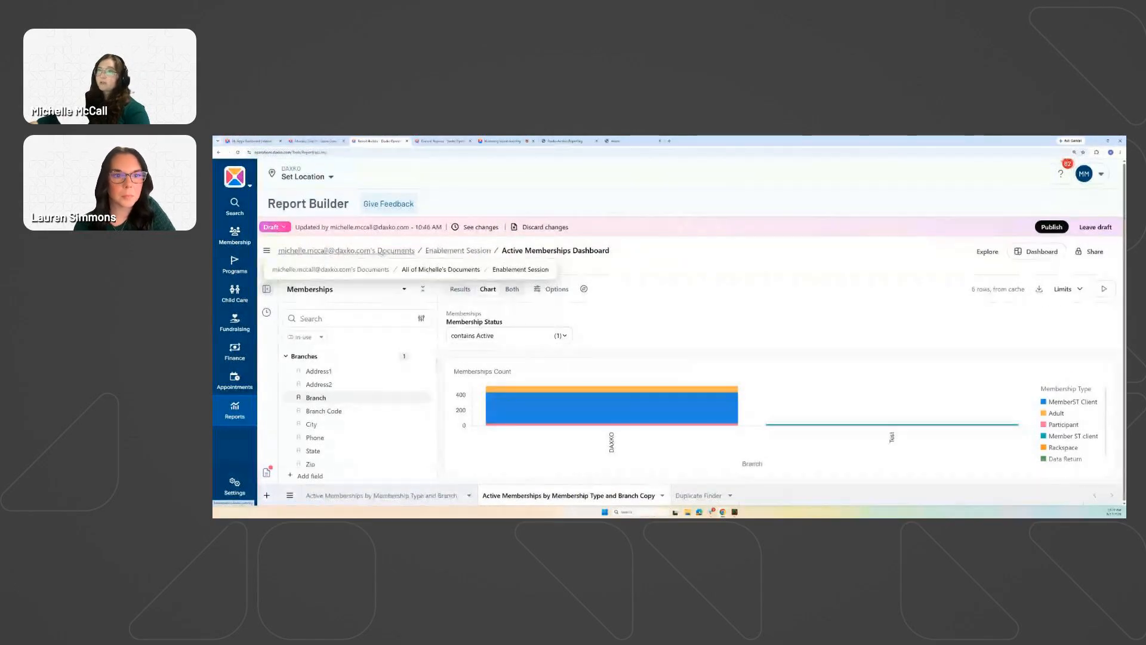
Navigate from Documents to the Enablement Session folder.
{"action": "left_click", "coordinate": [382, 253]}
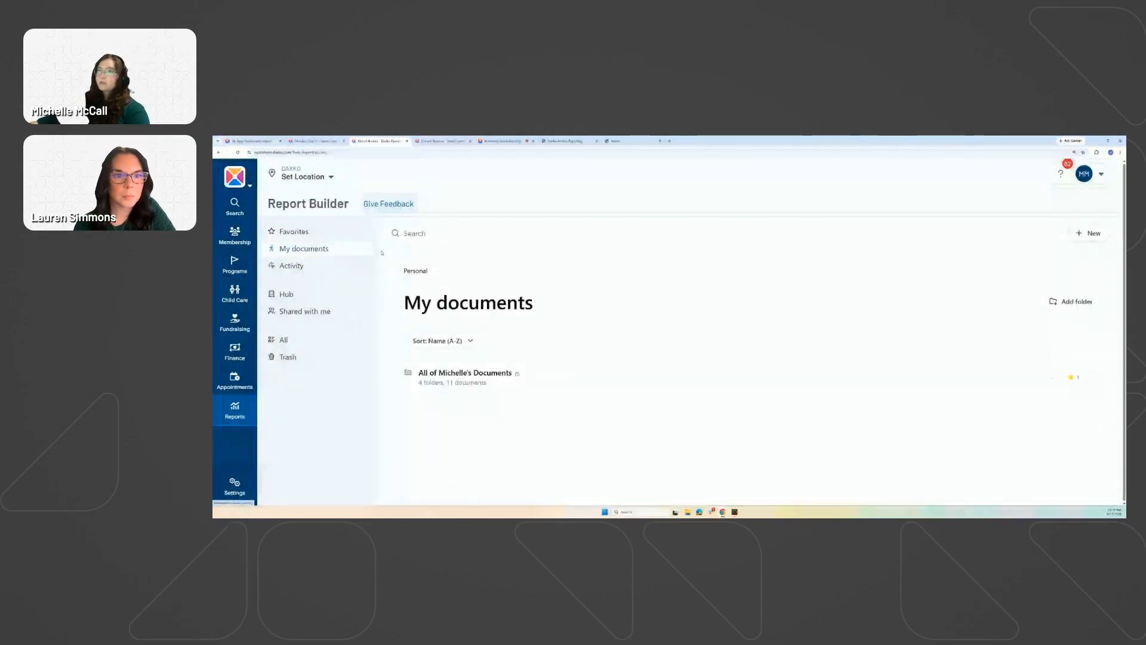
{"action": "left_click", "coordinate": [472, 374]}
{"action": "left_click", "coordinate": [461, 370]}
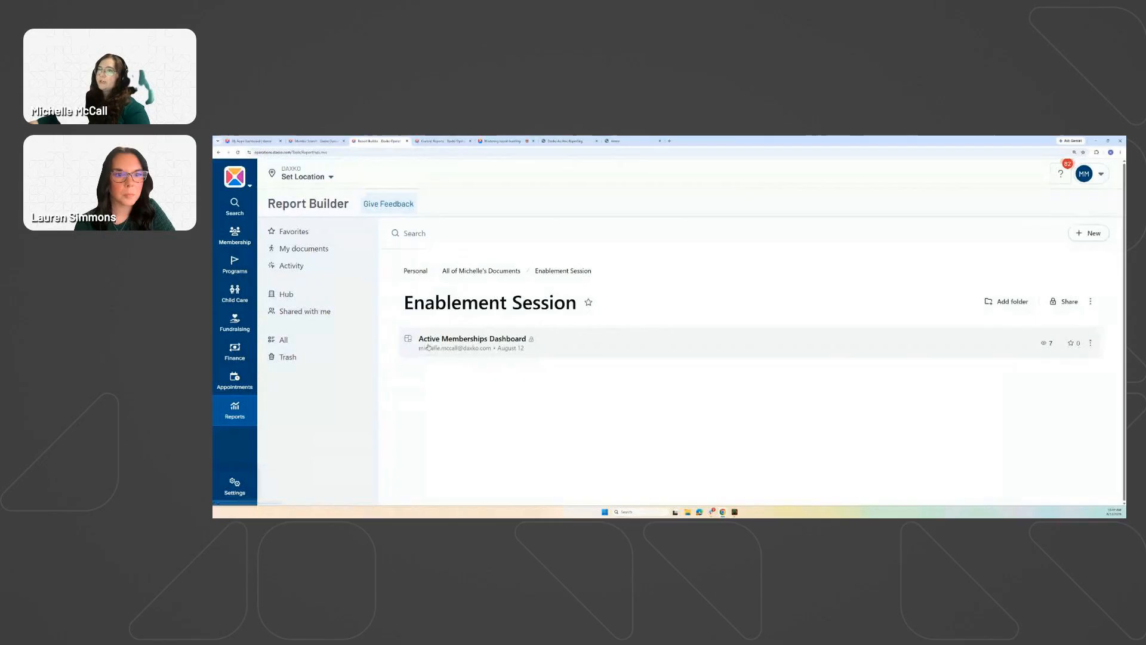
Start duplicating the Active Memberships Dashboard, then cancel the Save a copy dialog.
{"action": "left_click", "coordinate": [1090, 344]}
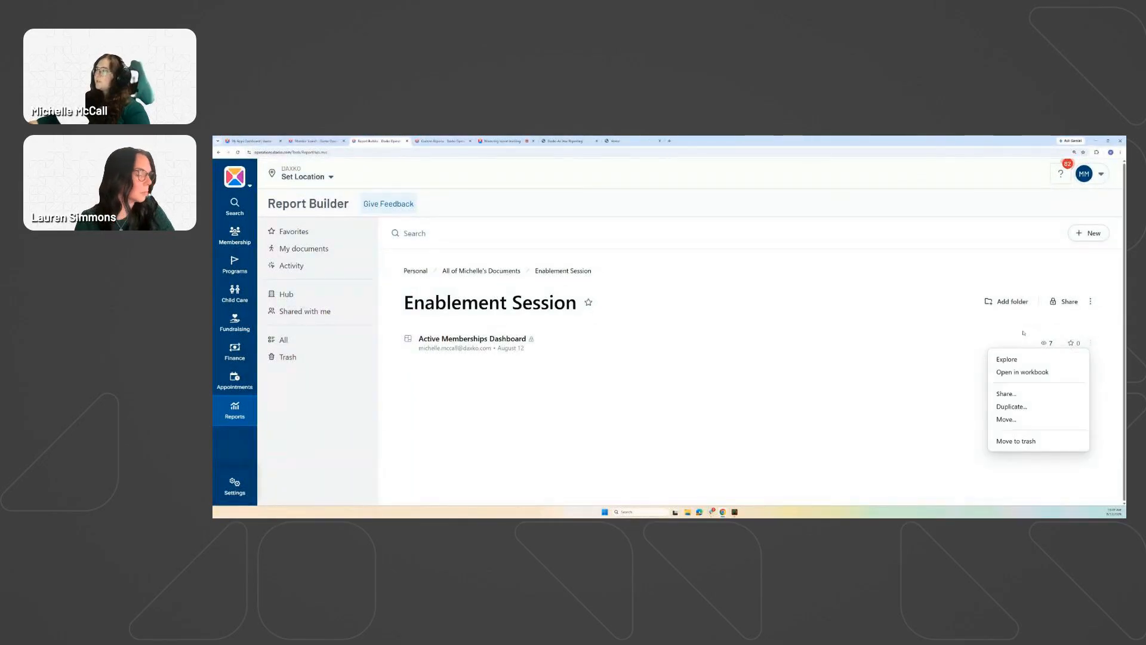
{"action": "left_click", "coordinate": [1017, 409]}
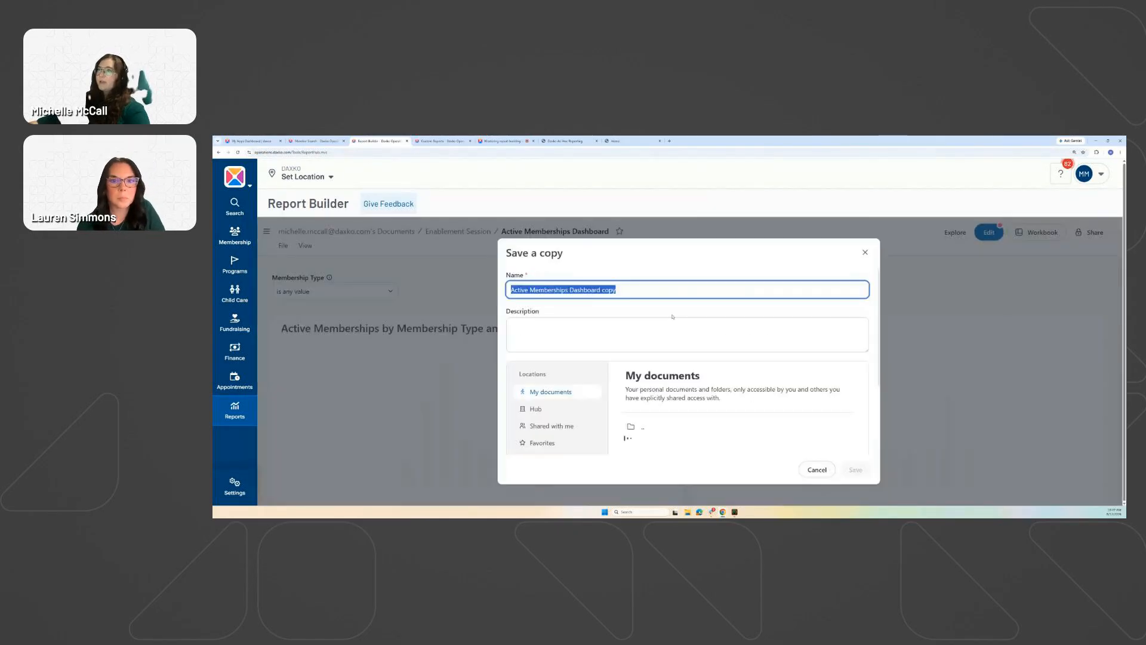
{"action": "scroll", "coordinate": [562, 391], "scroll_direction": "down", "scroll_amount": 2}
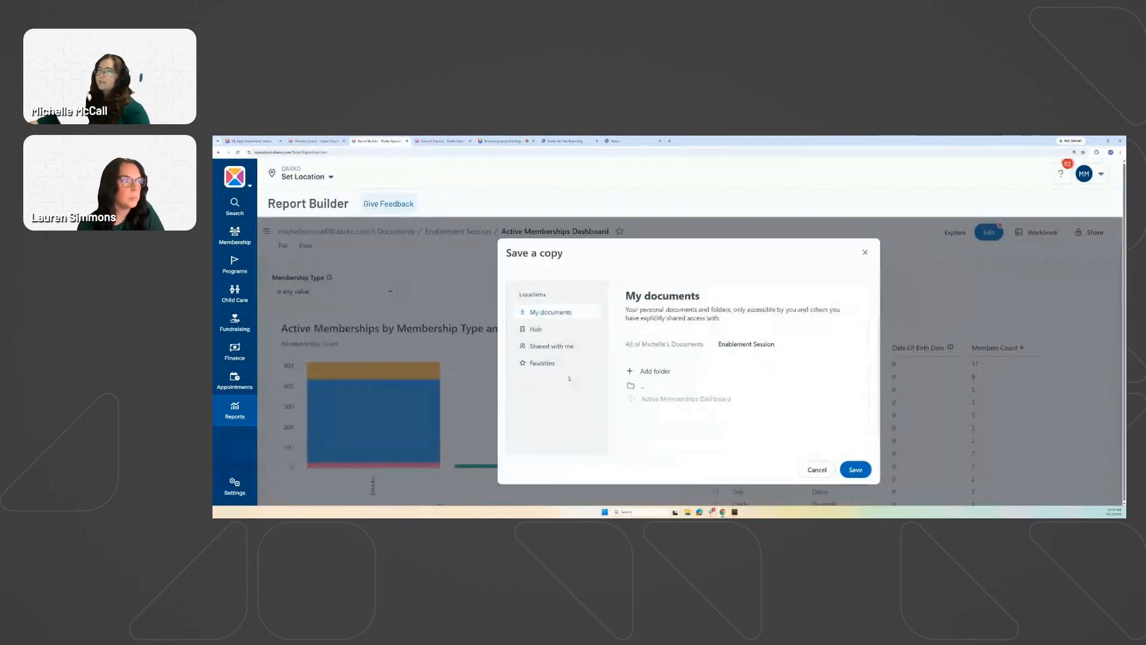
{"action": "scroll", "coordinate": [569, 378], "scroll_direction": "up", "scroll_amount": 2}
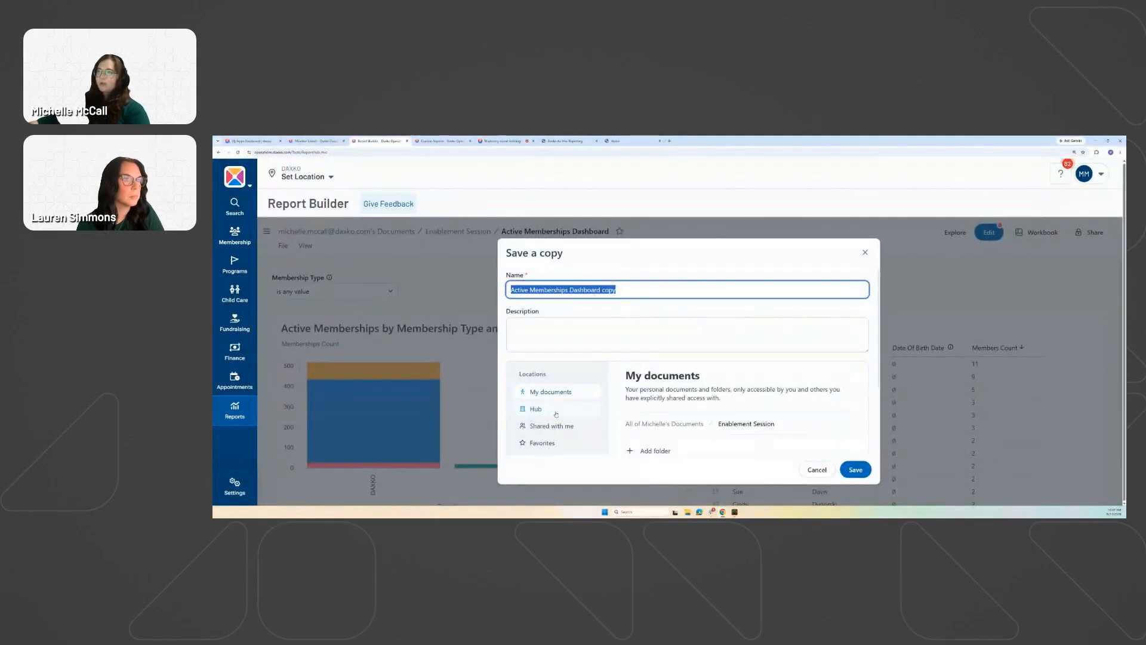
{"action": "scroll", "coordinate": [556, 414], "scroll_direction": "down", "scroll_amount": 2}
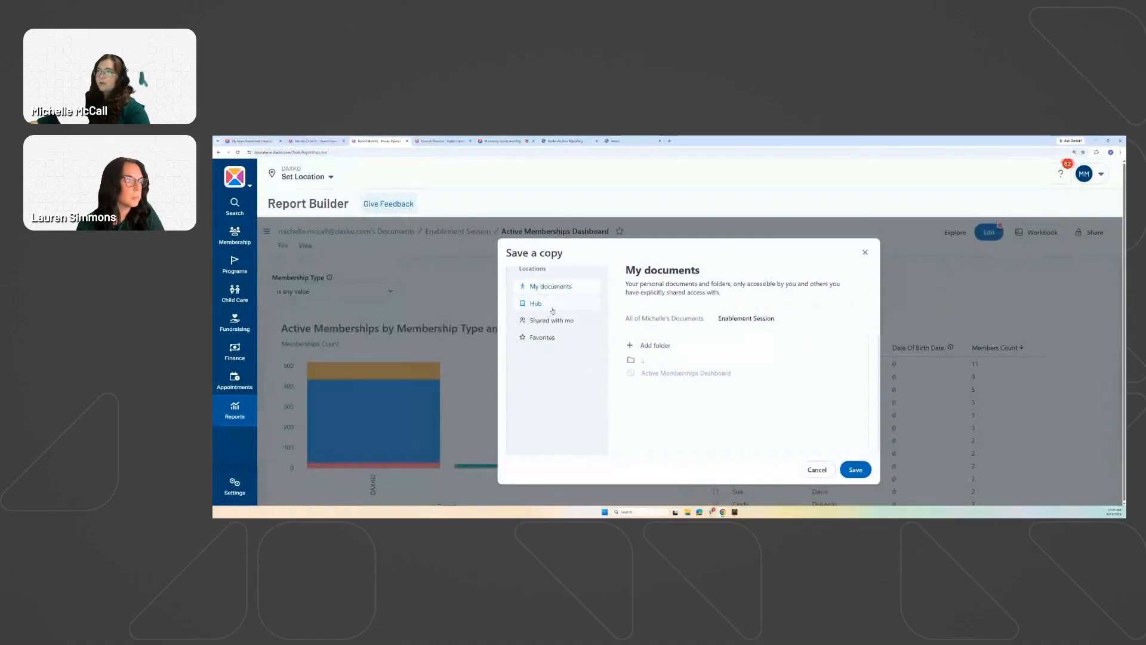
{"action": "scroll", "coordinate": [593, 352], "scroll_direction": "up", "scroll_amount": 2}
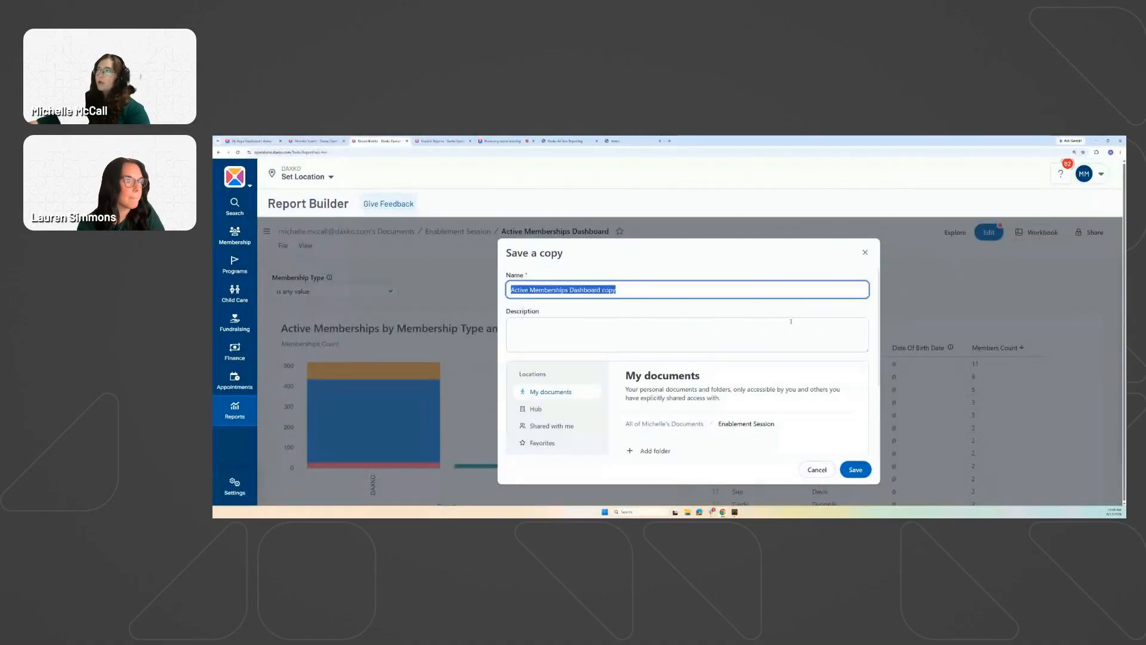
{"action": "left_click", "coordinate": [864, 253]}
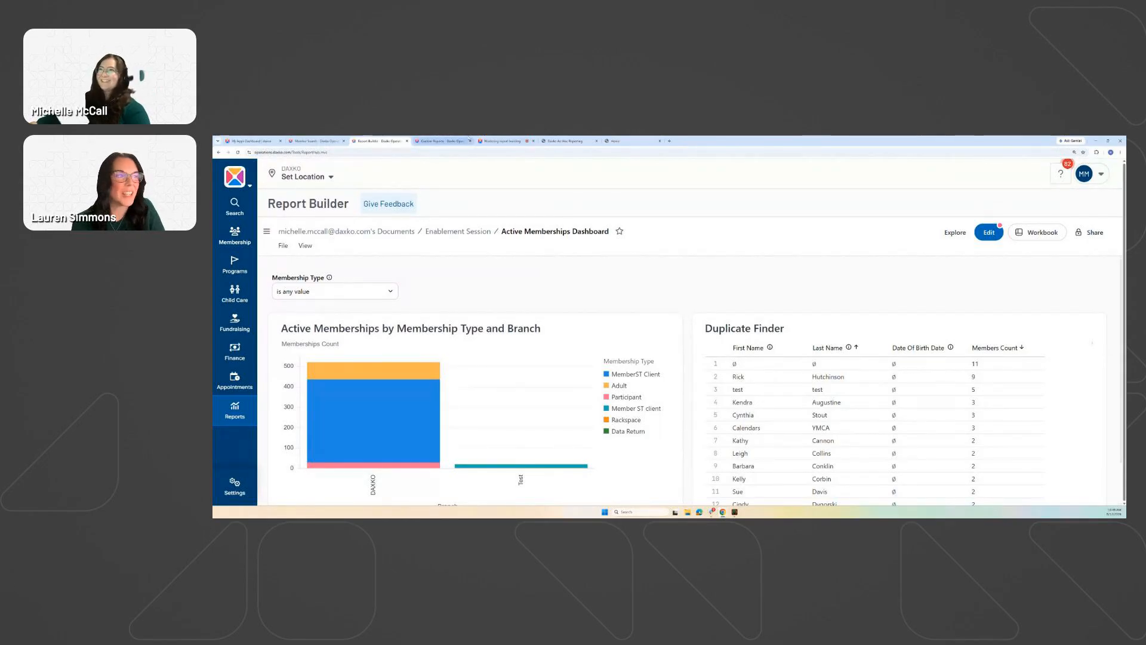
Move the report-building help page into its own window and show the Reports menu.
{"action": "left_click_drag", "start_coordinate": [503, 141], "coordinate": [213, 217]}
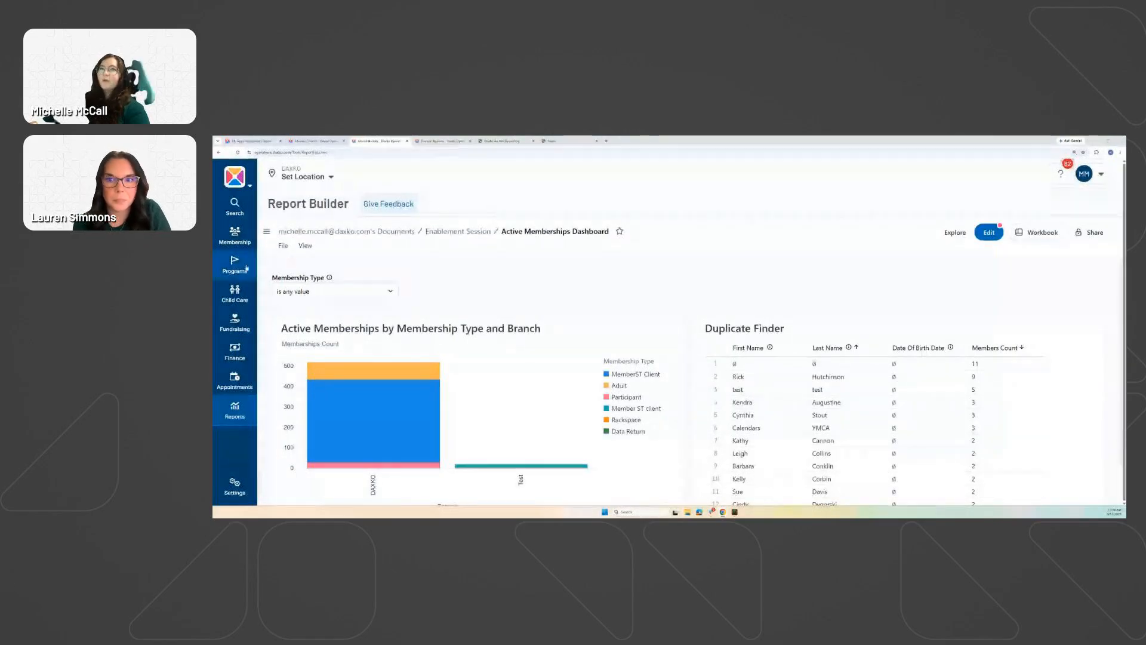
{"action": "left_click", "coordinate": [236, 416]}
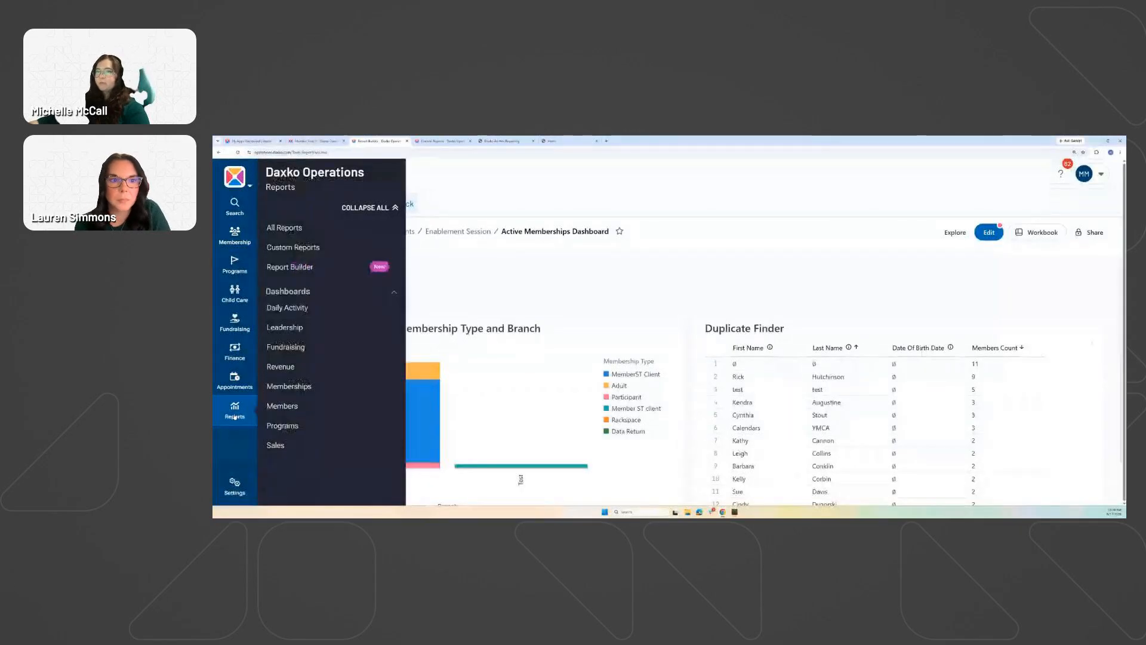
Open Custom Reports in a new browser tab showing Personal Reports, then reopen the Reports menu.
{"action": "right_click", "coordinate": [310, 251]}
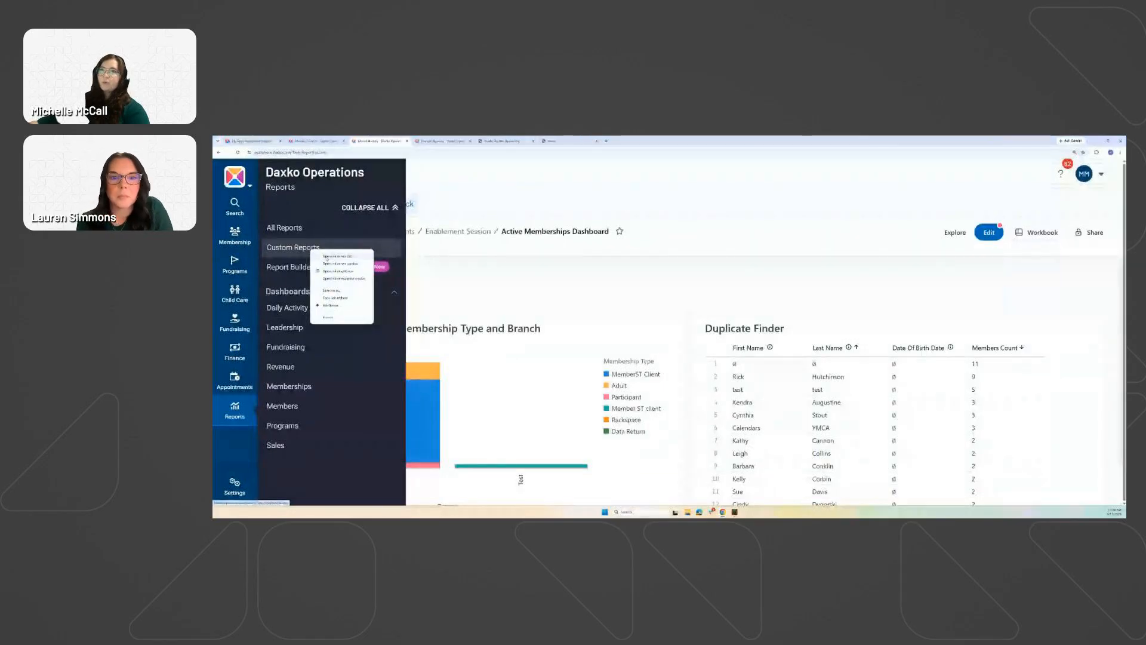
{"action": "left_click", "coordinate": [326, 257]}
{"action": "left_click", "coordinate": [443, 141]}
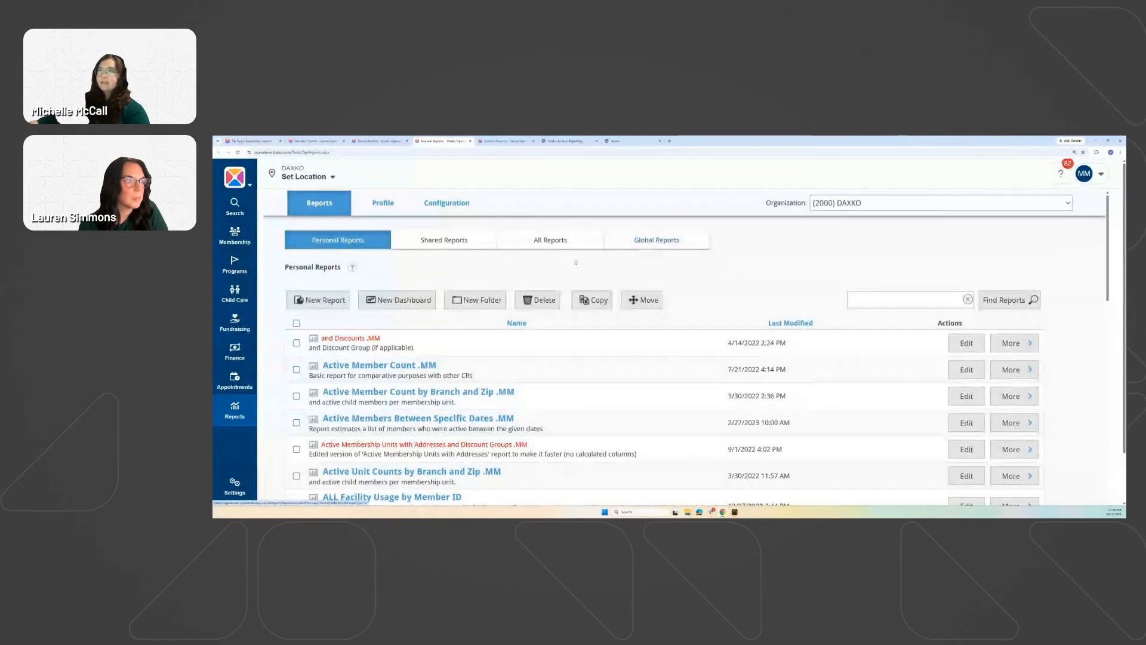
{"action": "left_click", "coordinate": [239, 411]}
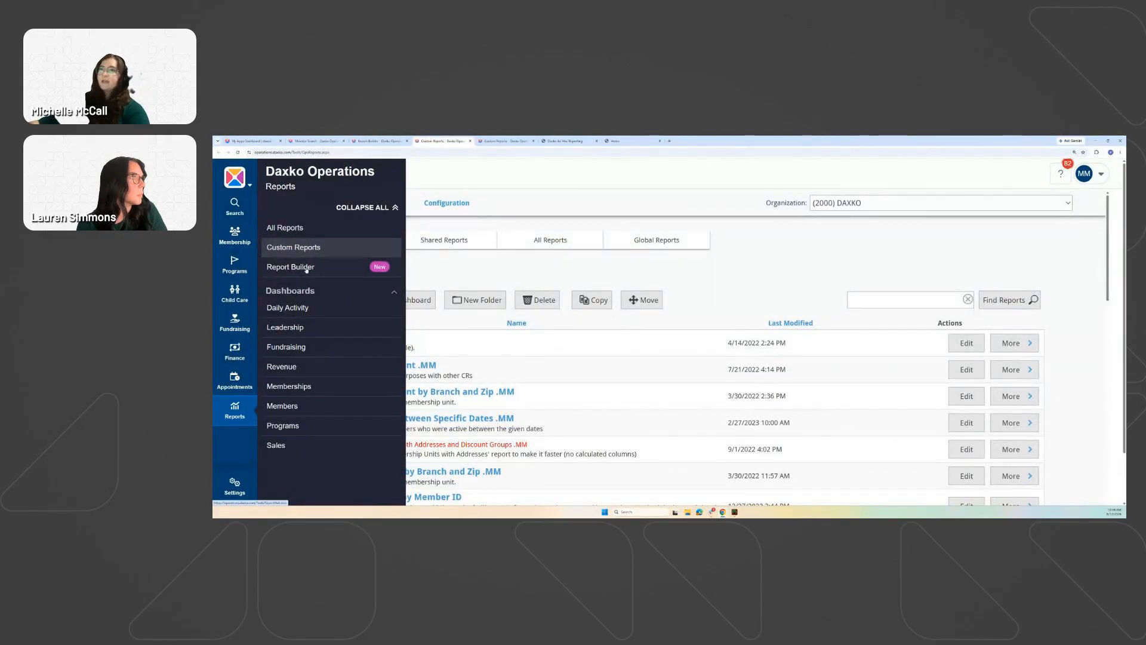
Open the Report Mapping report from Report Builder's Standard Reports folder.
{"action": "left_click", "coordinate": [378, 141]}
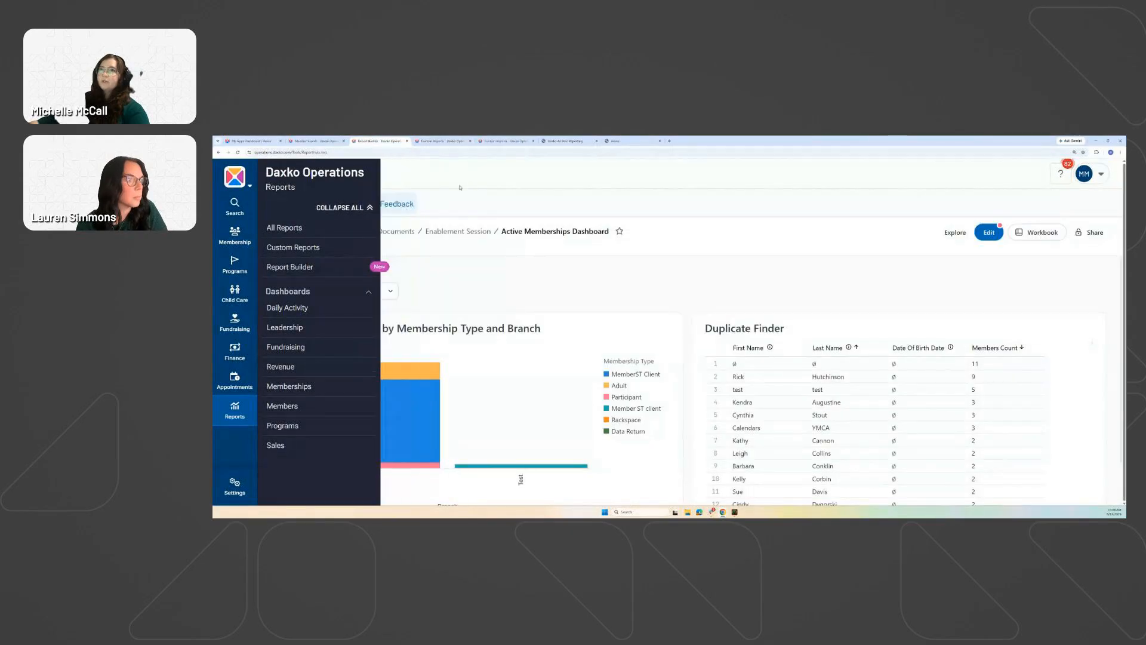
{"action": "mouse_move", "coordinate": [235, 410]}
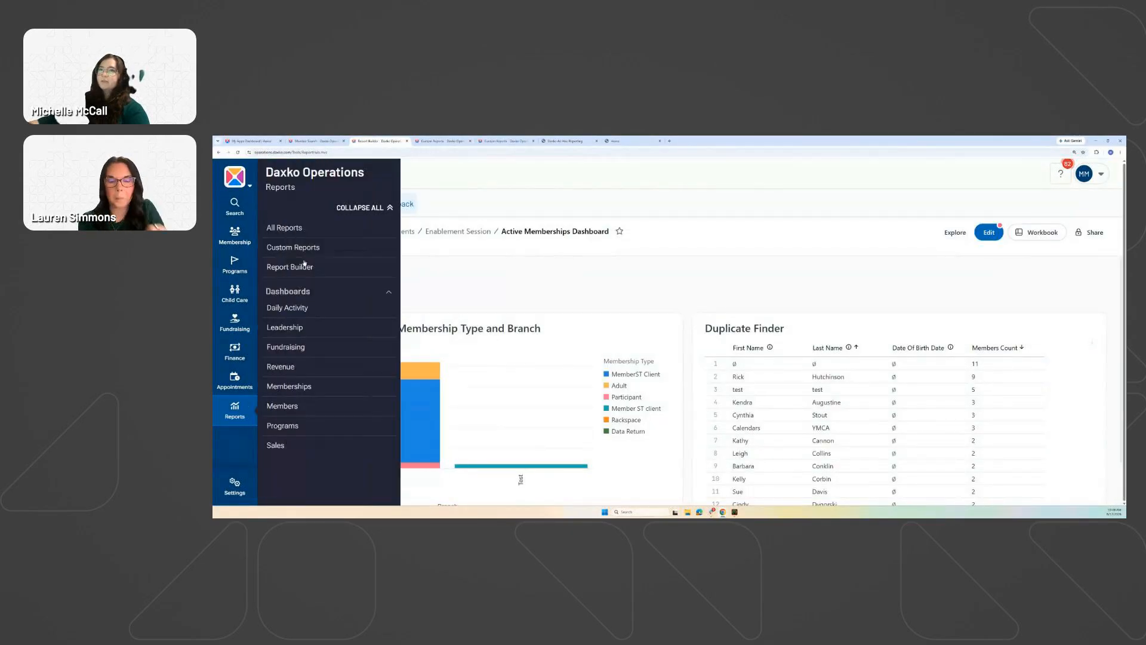
{"action": "left_click", "coordinate": [306, 266]}
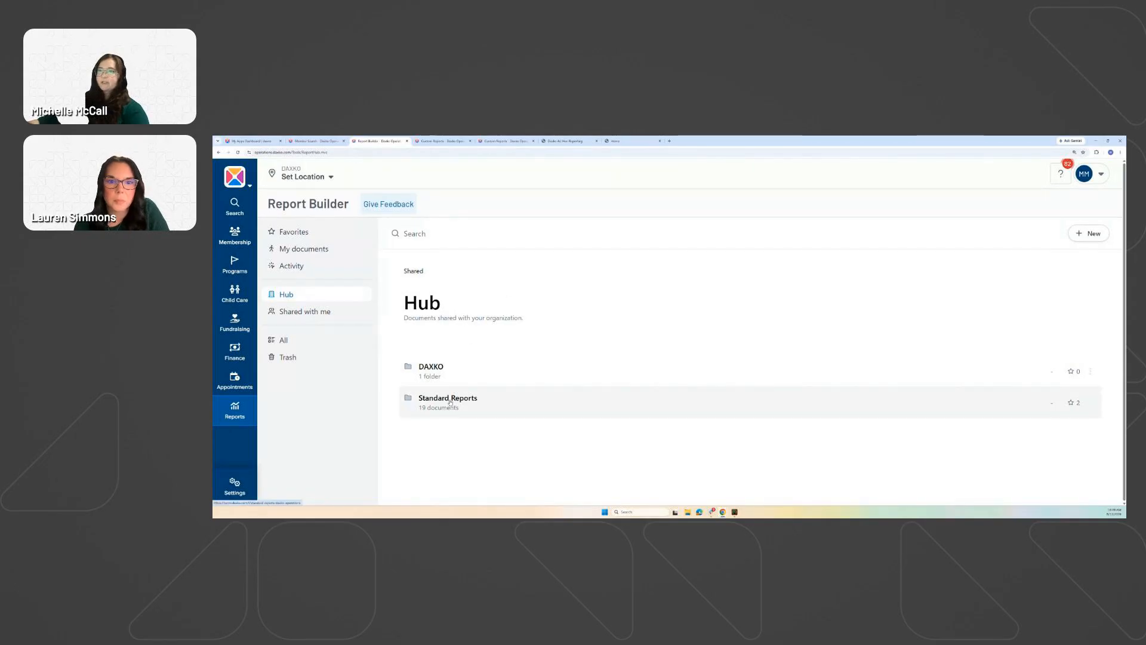
{"action": "left_click", "coordinate": [450, 402]}
{"action": "scroll", "coordinate": [486, 370], "scroll_direction": "down", "scroll_amount": 10}
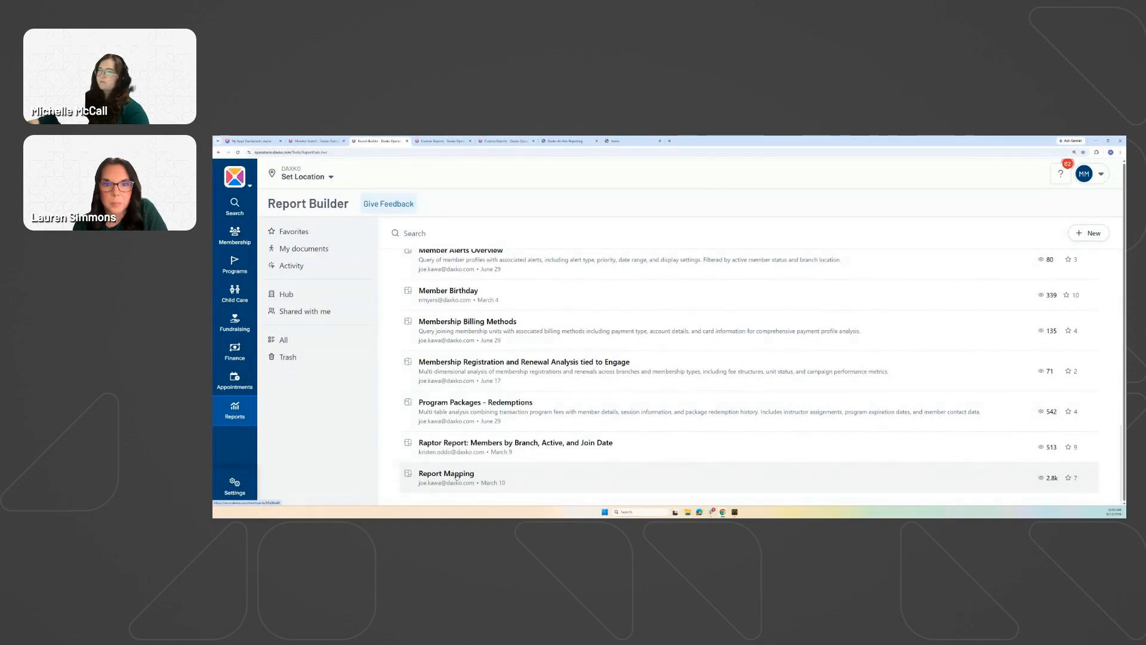
{"action": "left_click", "coordinate": [457, 476]}
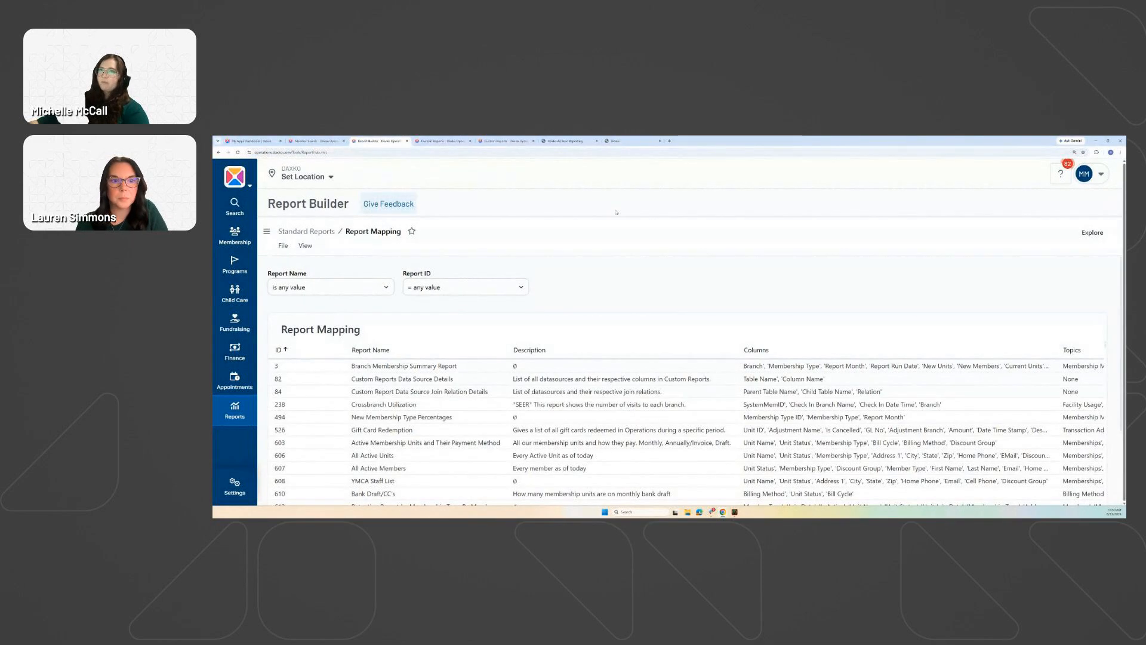
Find the Camp Enrollment by Week report ID in its page's web address.
{"action": "left_click", "coordinate": [517, 141]}
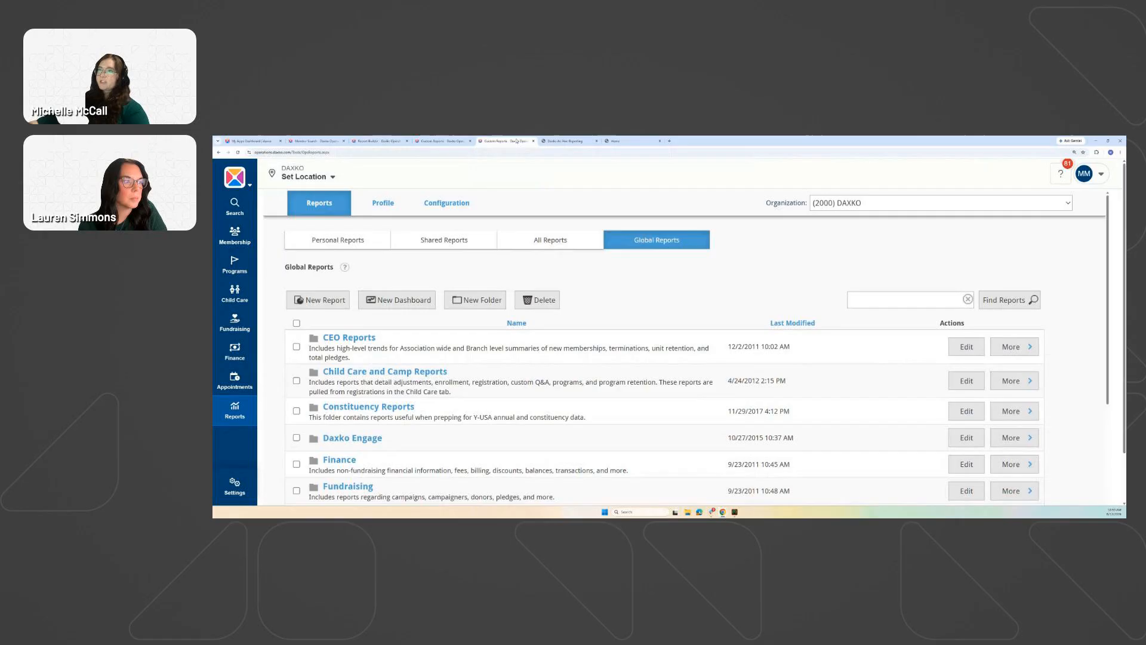
{"action": "left_click", "coordinate": [572, 141]}
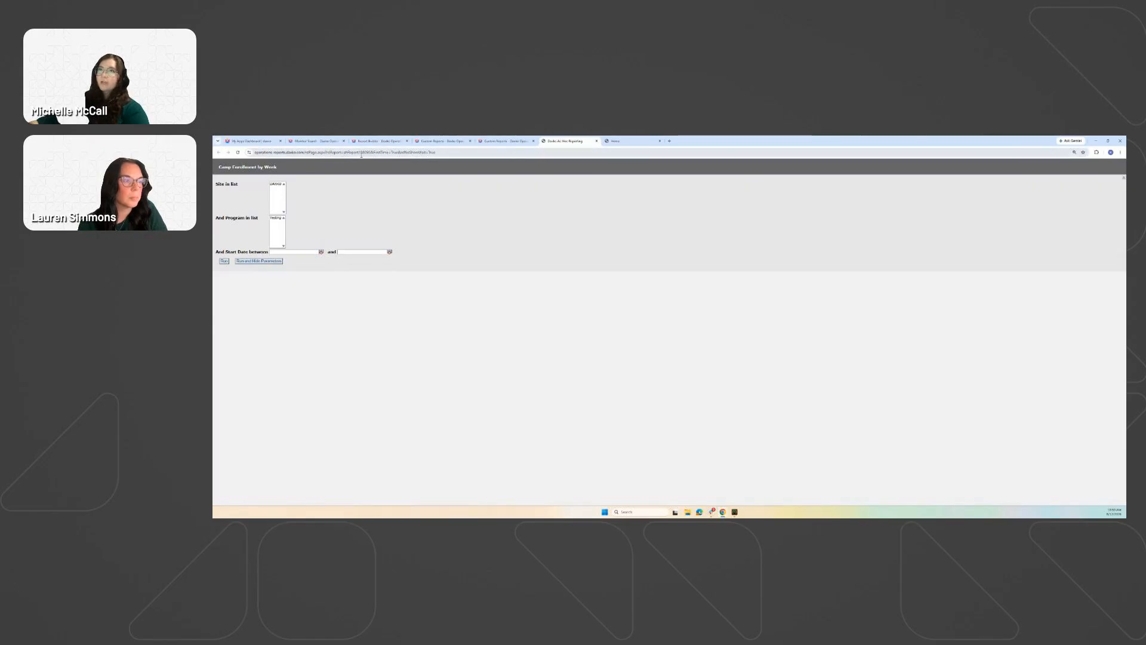
{"action": "left_click", "coordinate": [362, 154]}
{"action": "left_click", "coordinate": [387, 152]}
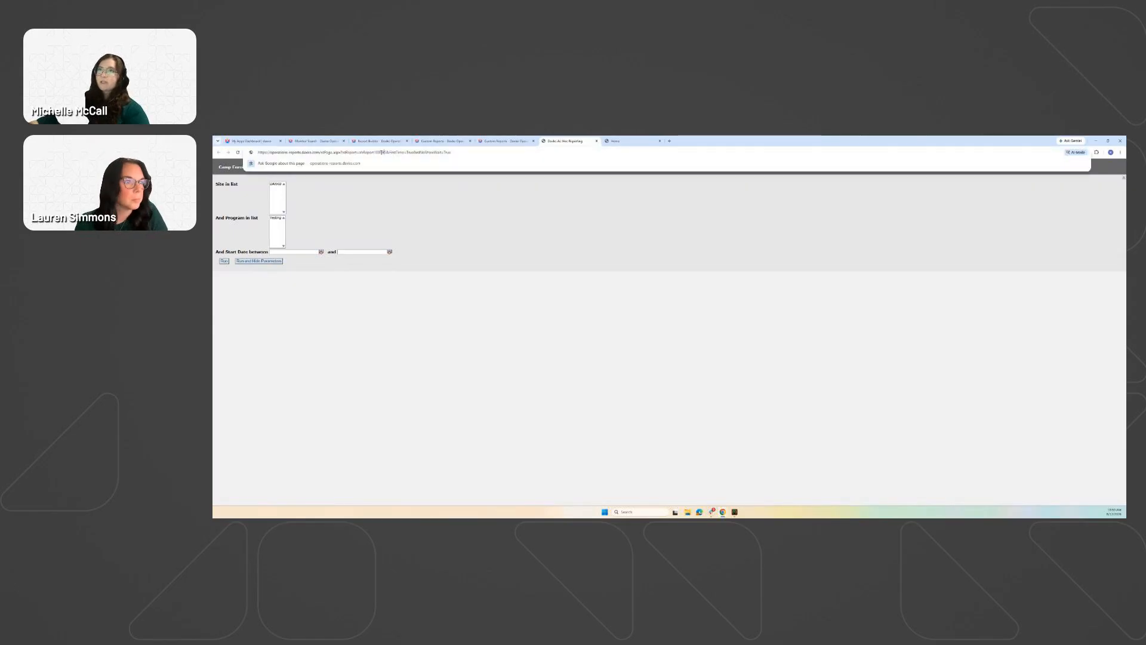
{"action": "left_click_drag", "start_coordinate": [387, 152], "coordinate": [375, 152]}
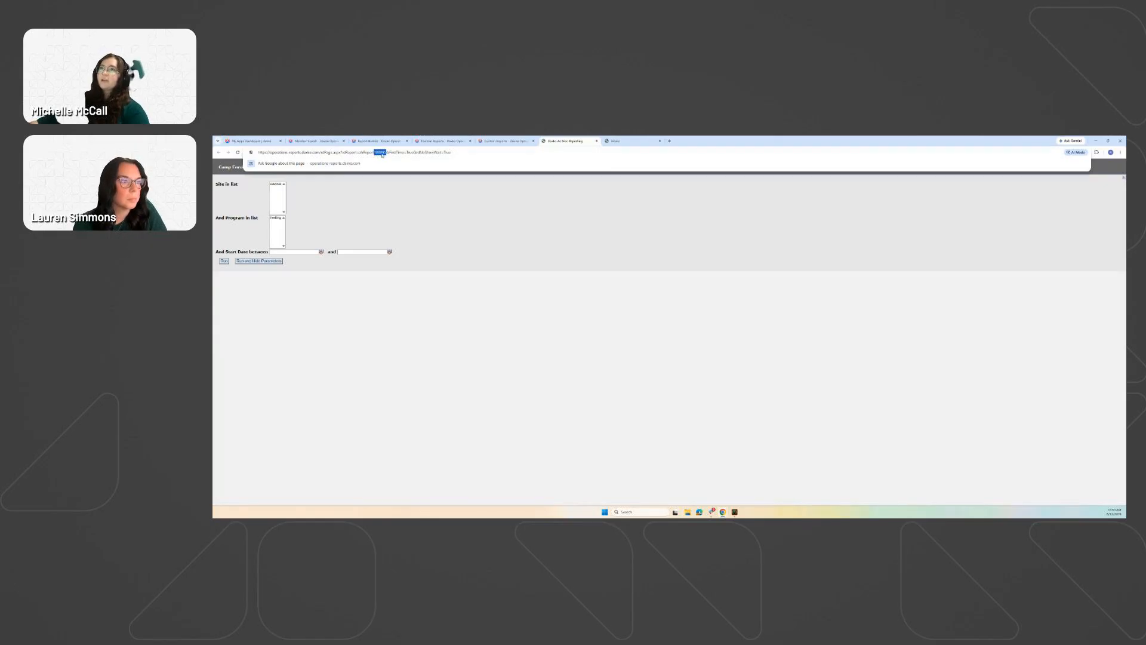
{"action": "left_click", "coordinate": [382, 210]}
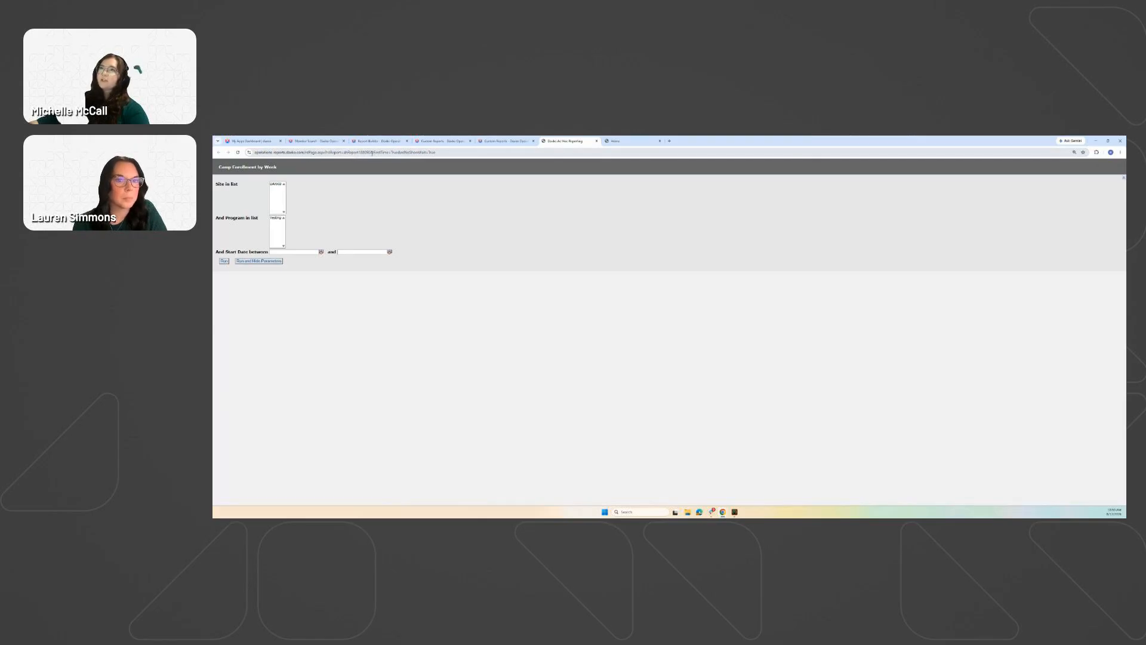
Filter Report Mapping by Report ID 188095 and review the row.
{"action": "left_click", "coordinate": [383, 141]}
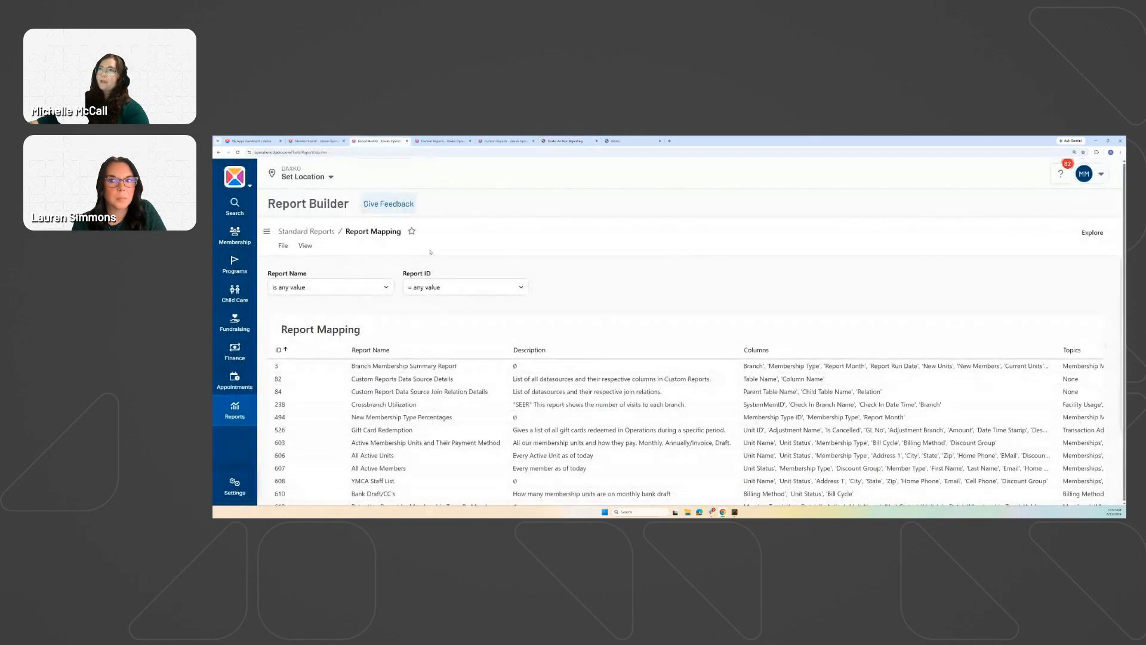
{"action": "left_click", "coordinate": [425, 288]}
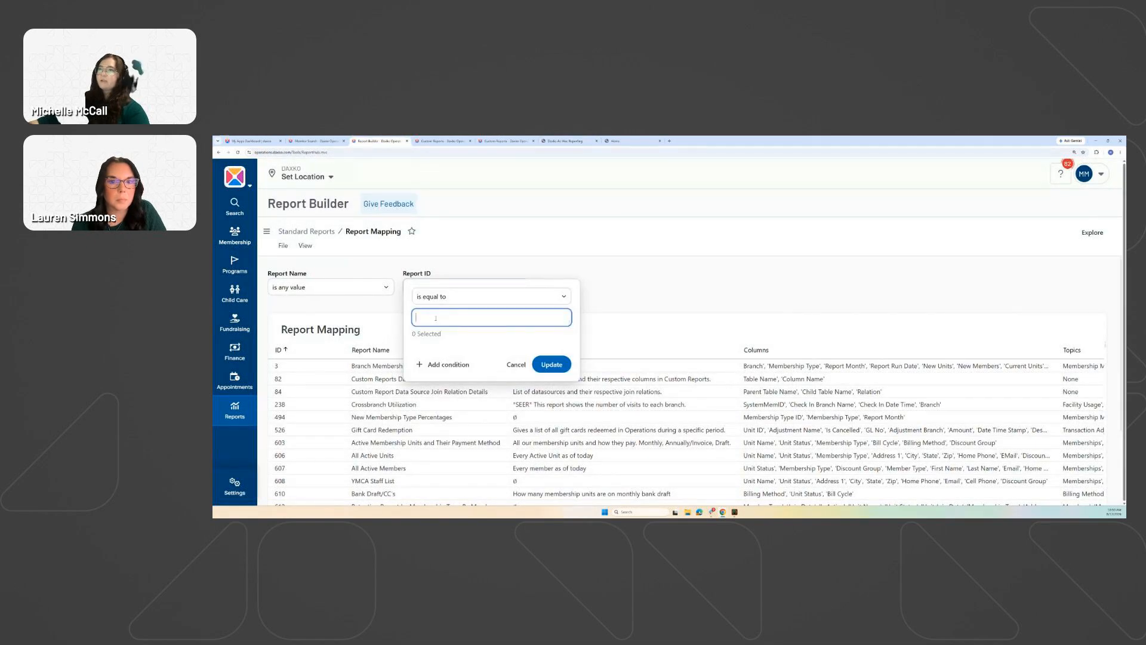
{"action": "type", "text": "188095"}
{"action": "key", "text": "Return"}
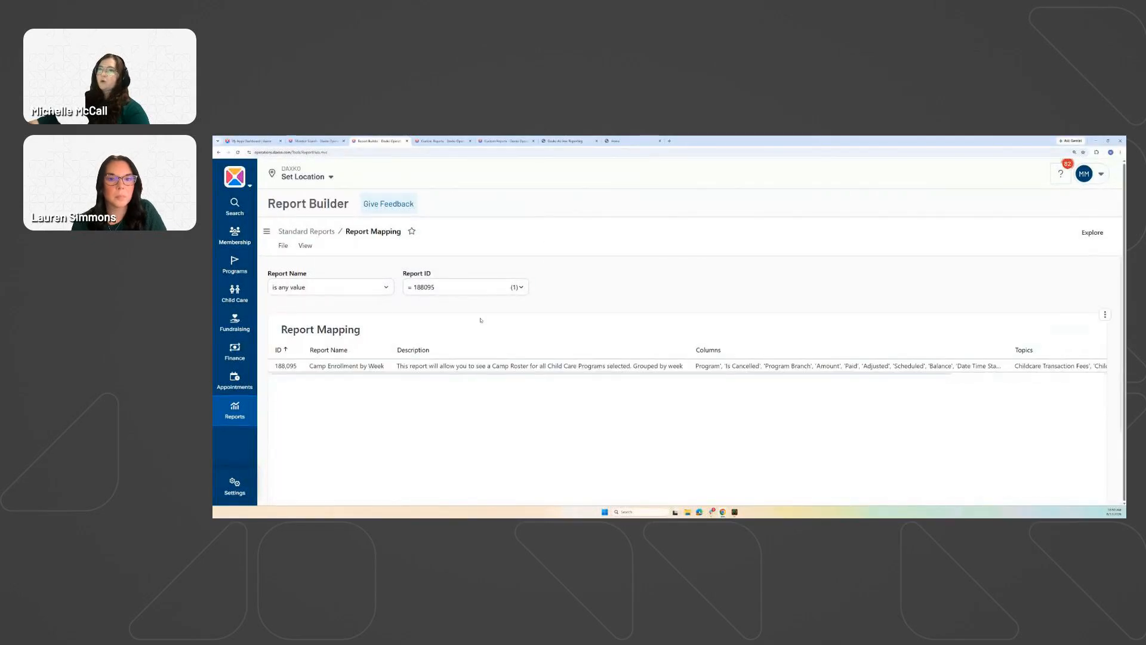
{"action": "left_click_drag", "start_coordinate": [775, 375], "coordinate": [993, 375]}
Copy the Camp Enrollment by Week title, then remove the 188095 Report ID chip.
{"action": "left_click", "coordinate": [491, 142]}
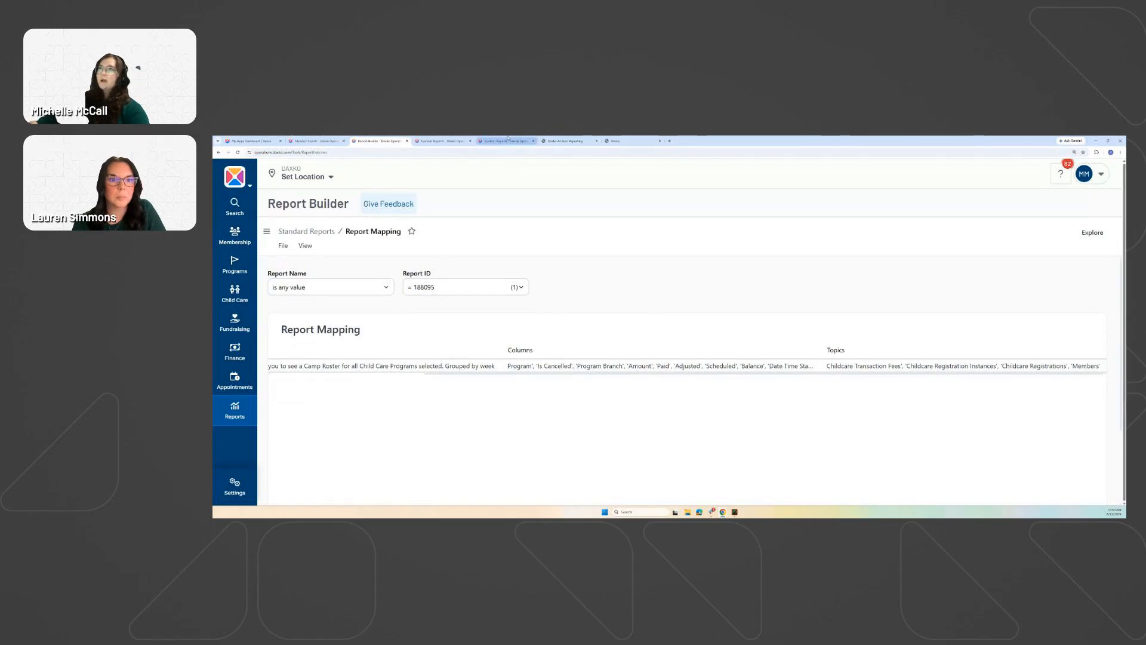
{"action": "left_click", "coordinate": [555, 140]}
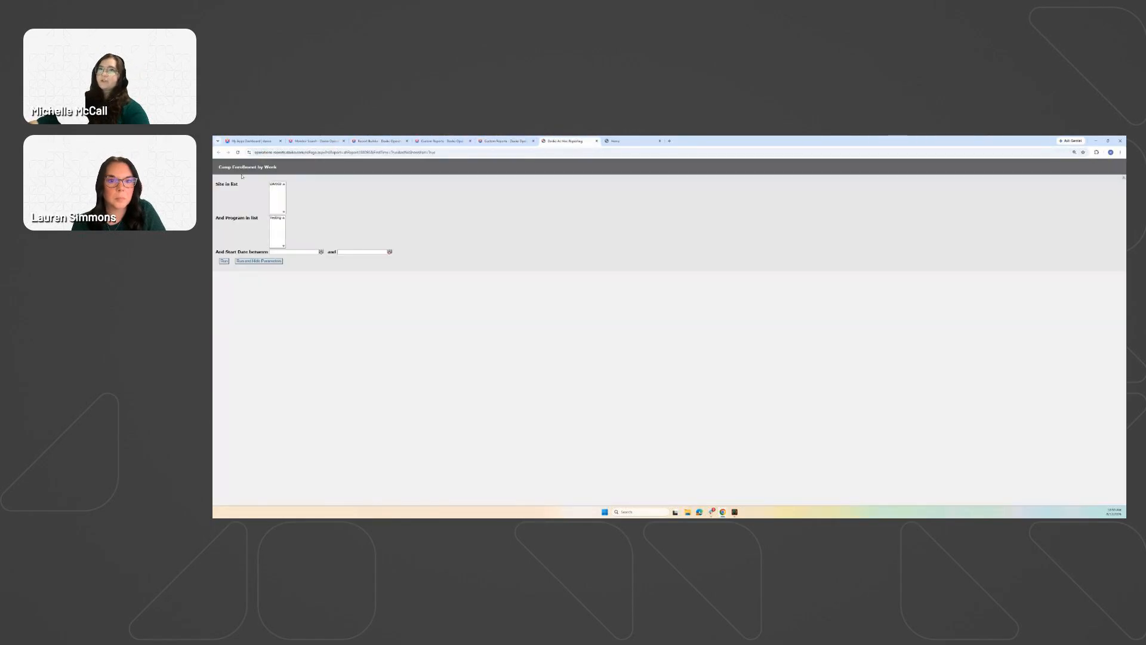
{"action": "left_click_drag", "start_coordinate": [277, 167], "coordinate": [218, 167]}
{"action": "key", "text": "ctrl+c"}
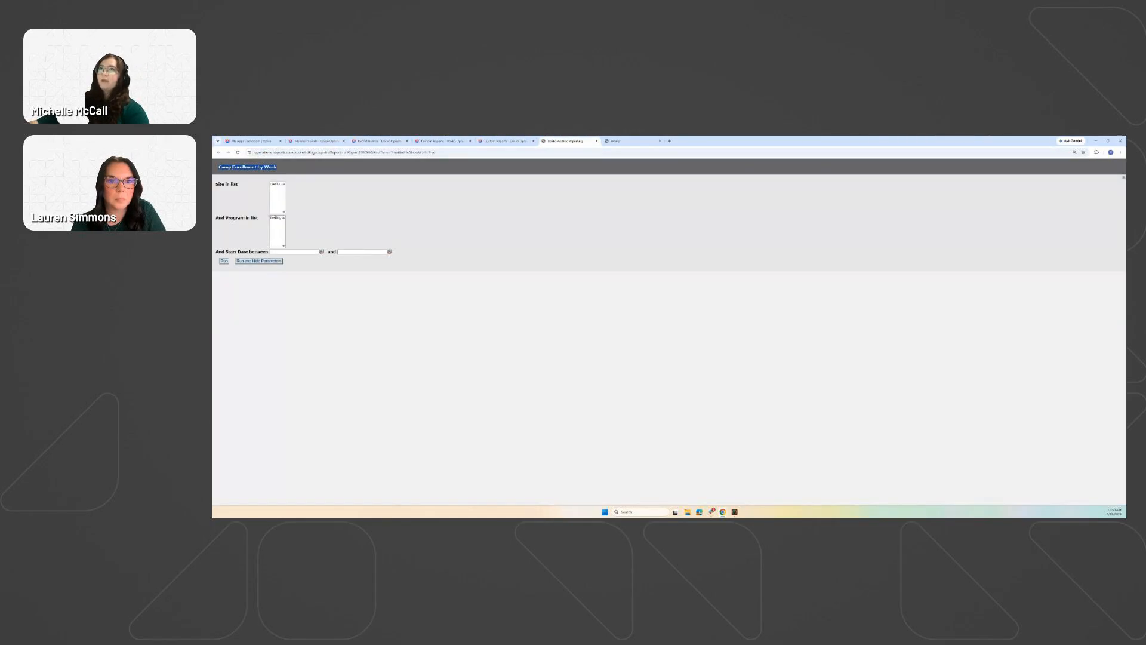
{"action": "left_click", "coordinate": [378, 141]}
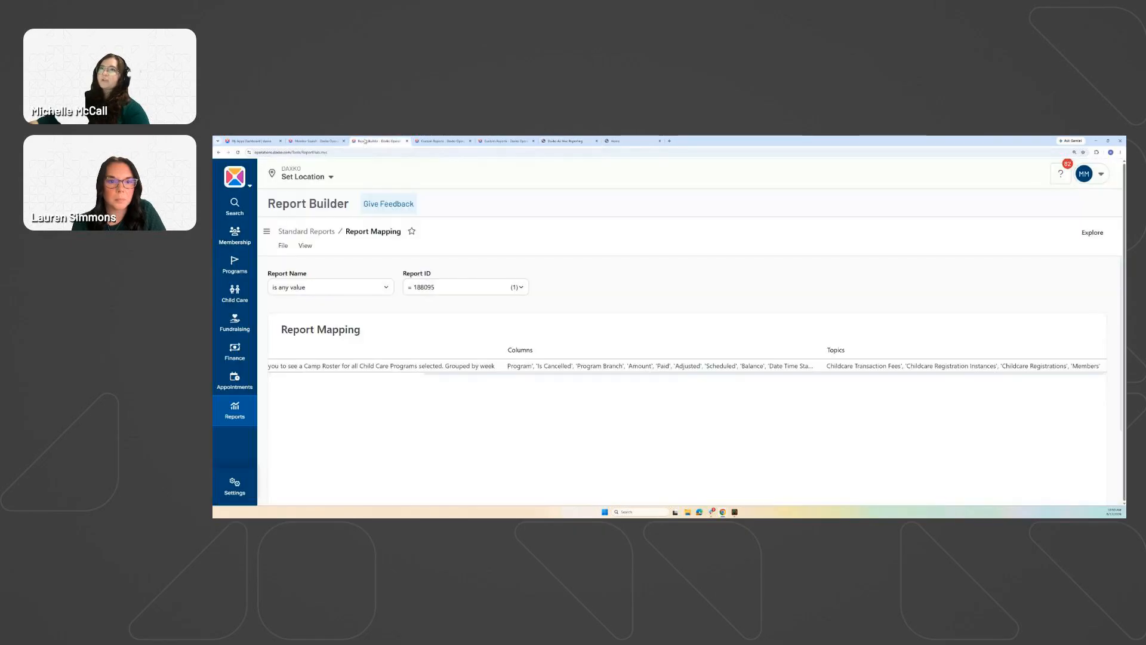
{"action": "left_click", "coordinate": [481, 287]}
{"action": "left_click", "coordinate": [445, 317]}
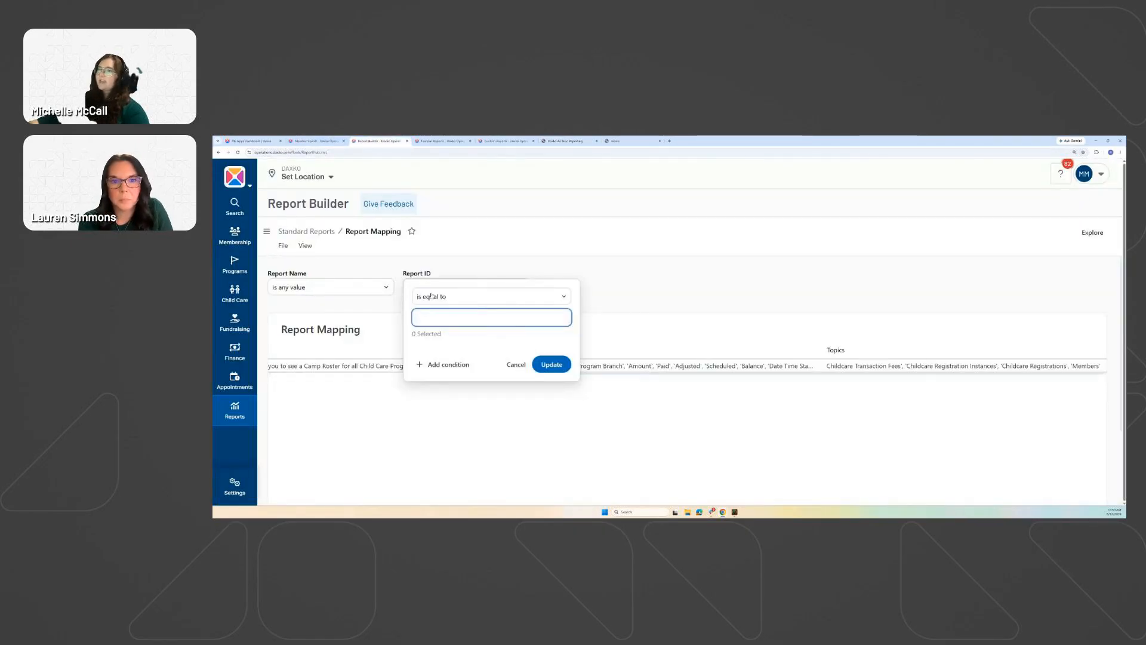
Filter Report Mapping by Report Name 'Camp Enrollment by Week'.
{"action": "left_click", "coordinate": [329, 288]}
{"action": "key", "text": "ctrl+v"}
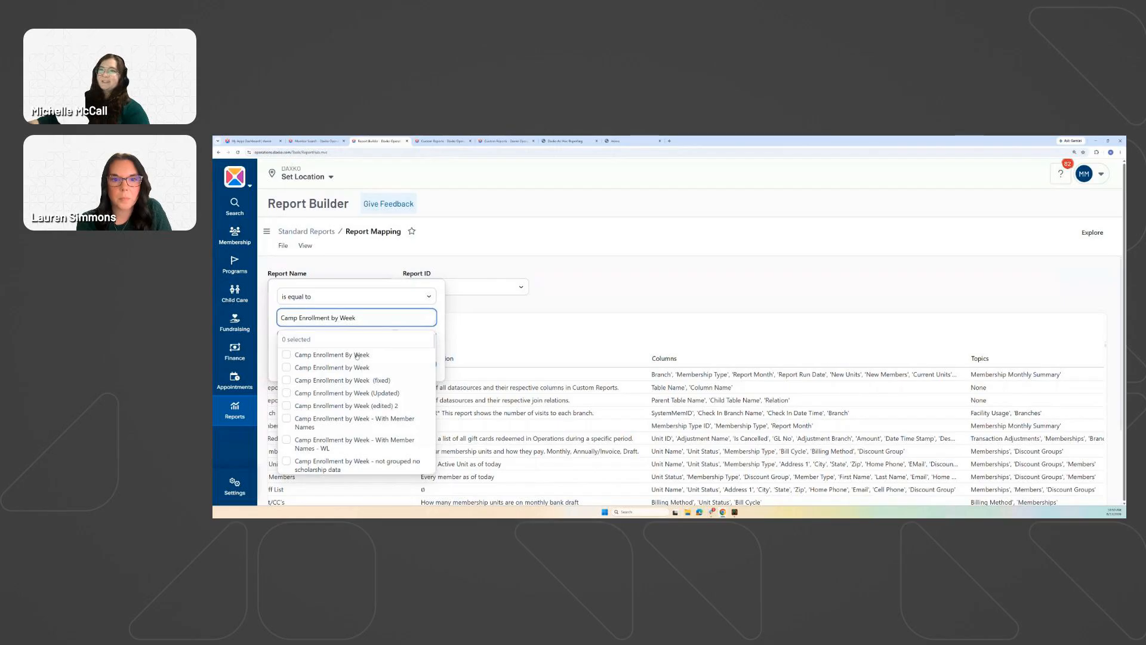
{"action": "left_click", "coordinate": [470, 302]}
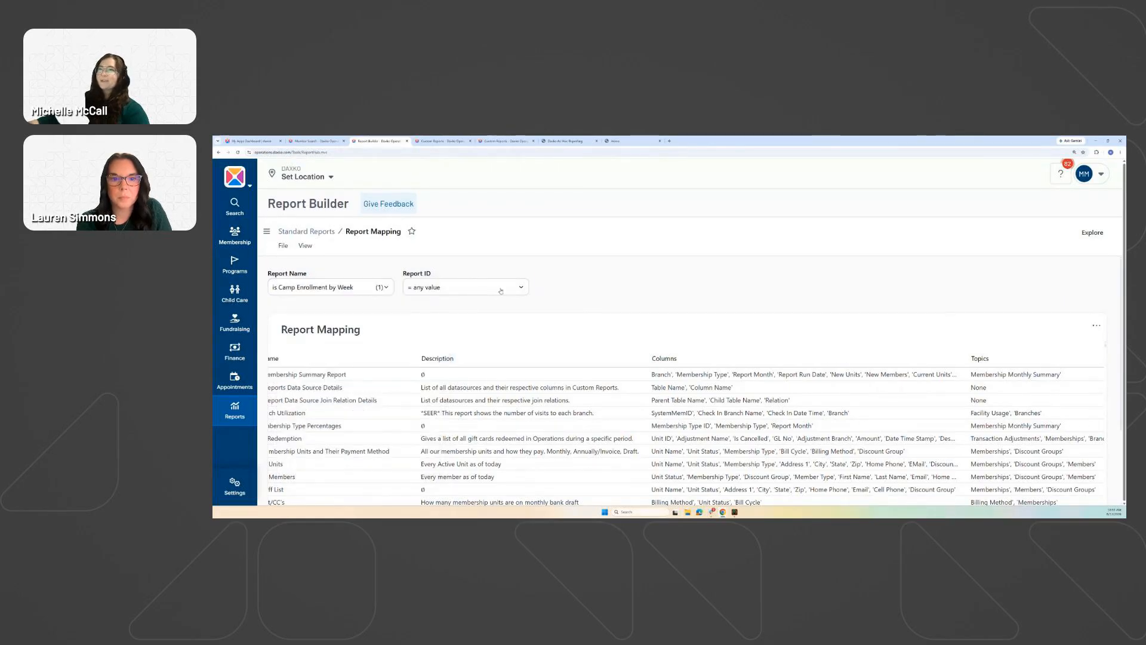
{"action": "left_click", "coordinate": [414, 289]}
Clear the Report Name and Report ID filters so every report is listed.
{"action": "left_click", "coordinate": [379, 287]}
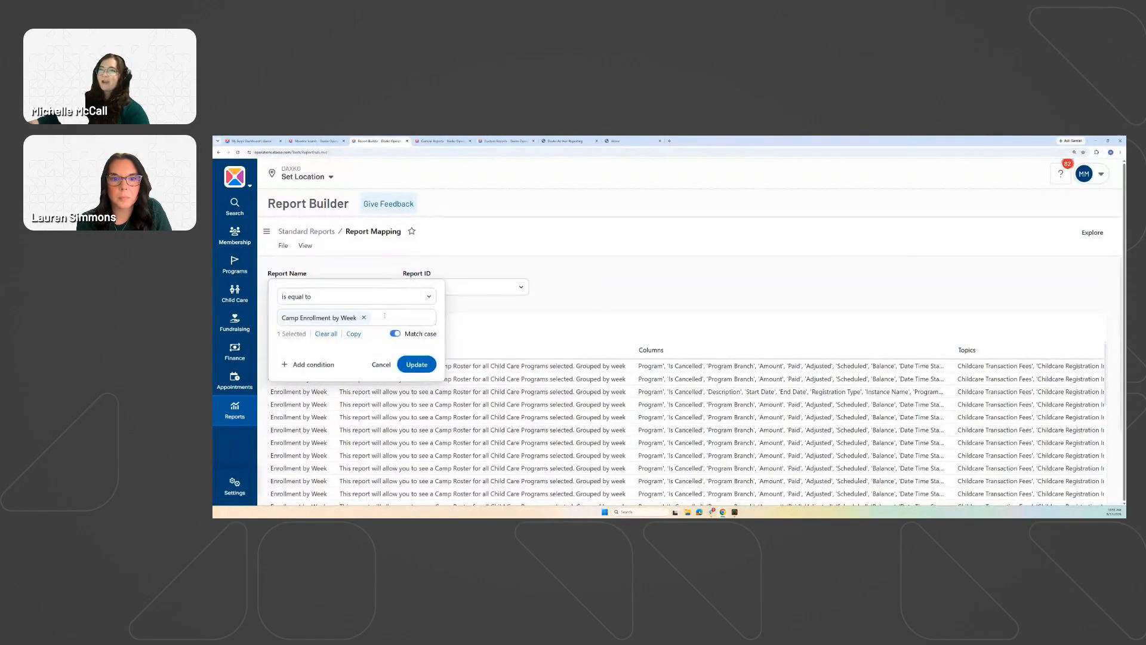
{"action": "left_click", "coordinate": [364, 318]}
{"action": "left_click", "coordinate": [489, 304]}
{"action": "left_click", "coordinate": [474, 285]}
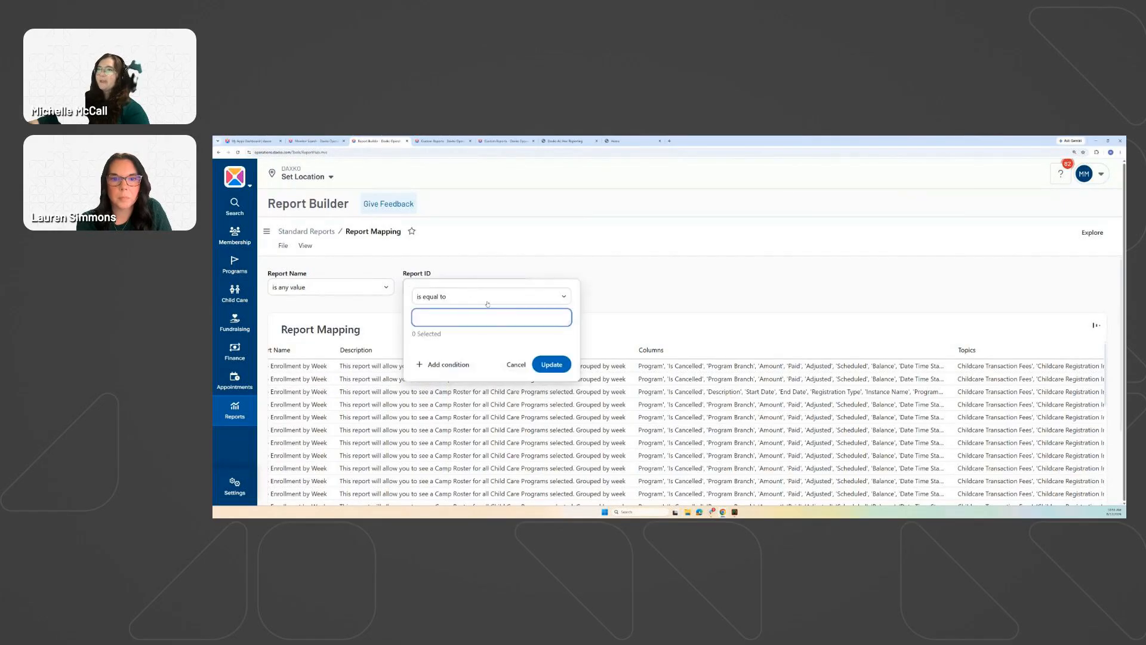
{"action": "left_click", "coordinate": [591, 292]}
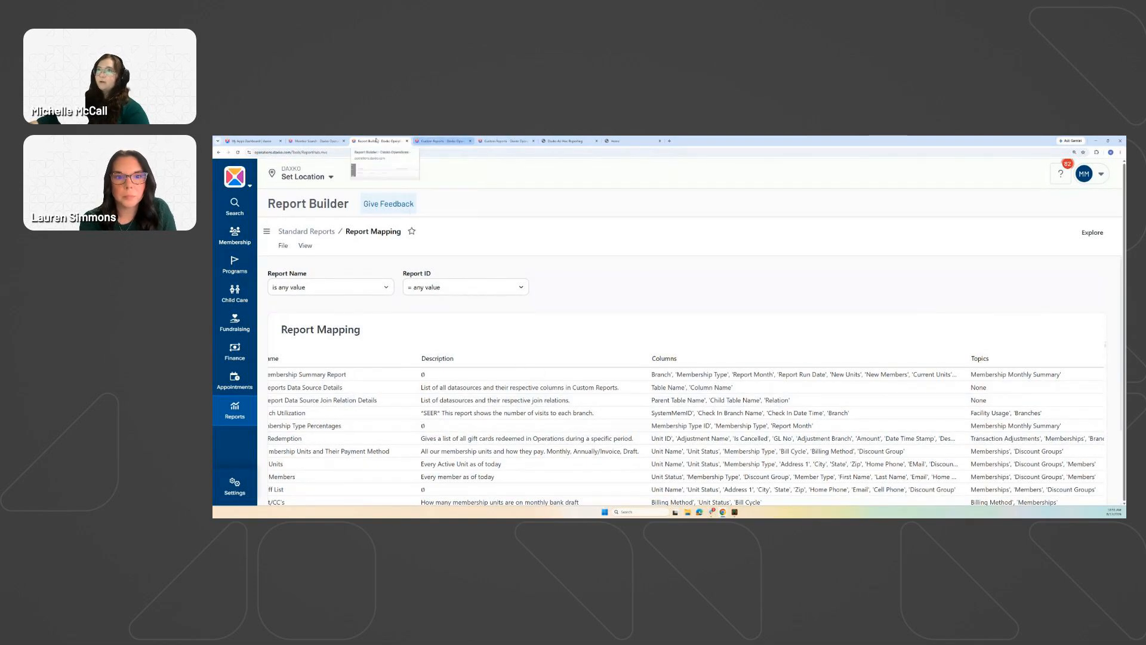
Compare the Standard Reports list with the Global Reports custom list, then view the Help Center home page.
{"action": "left_click", "coordinate": [307, 232]}
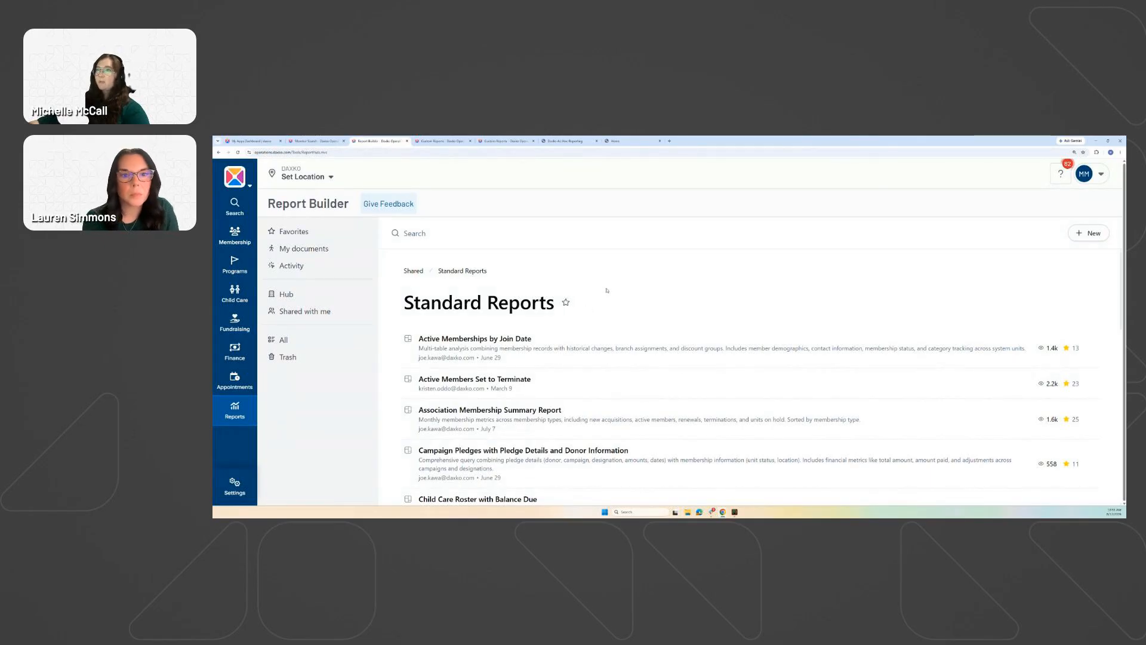
{"action": "left_click", "coordinate": [459, 141]}
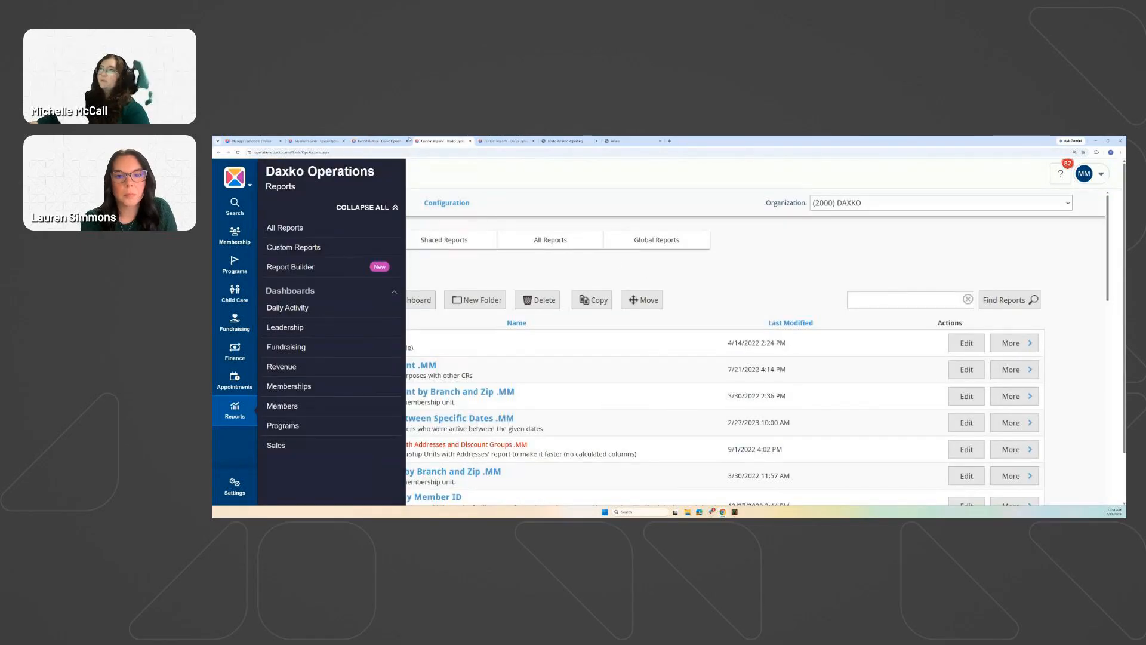
{"action": "left_click", "coordinate": [382, 141]}
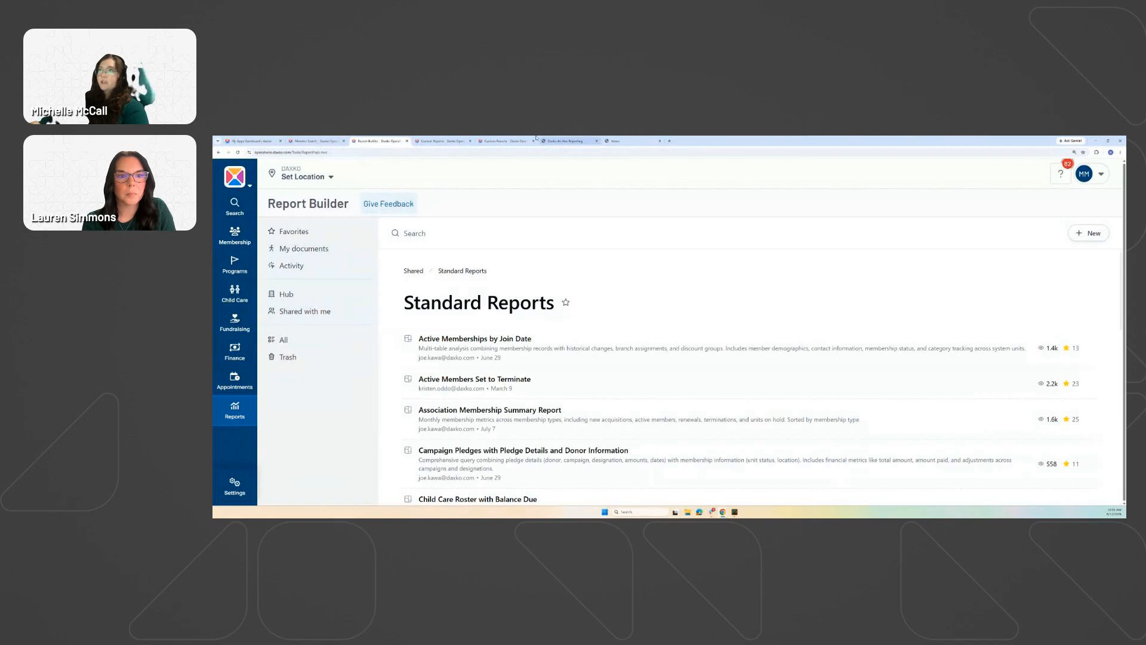
{"action": "mouse_move", "coordinate": [503, 138]}
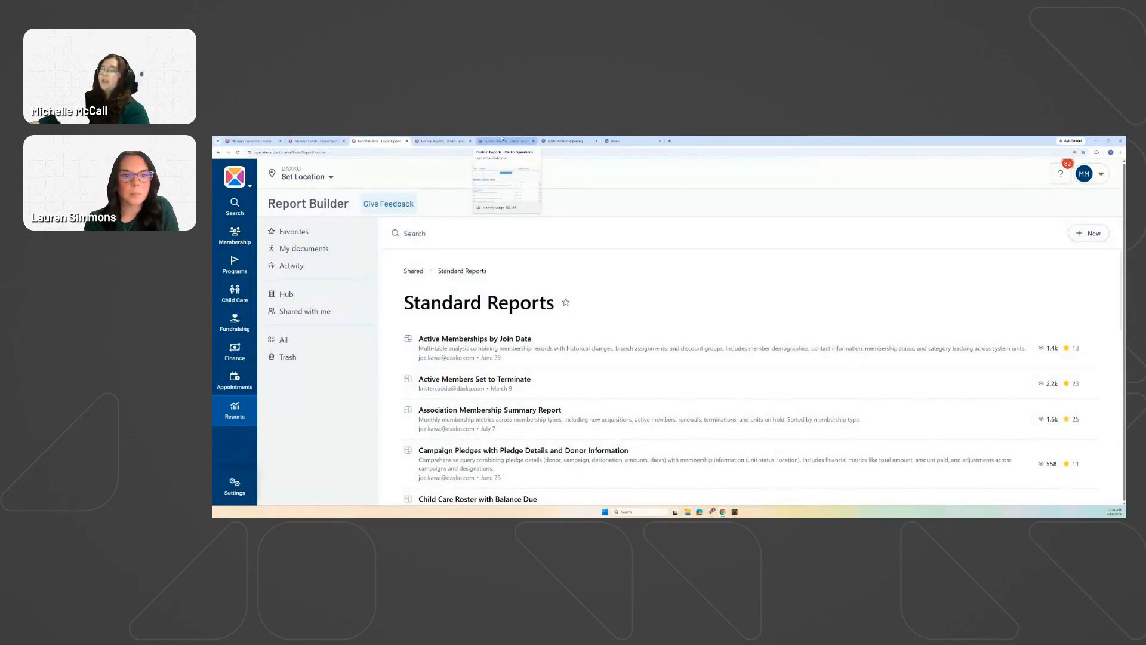
{"action": "left_click", "coordinate": [504, 140]}
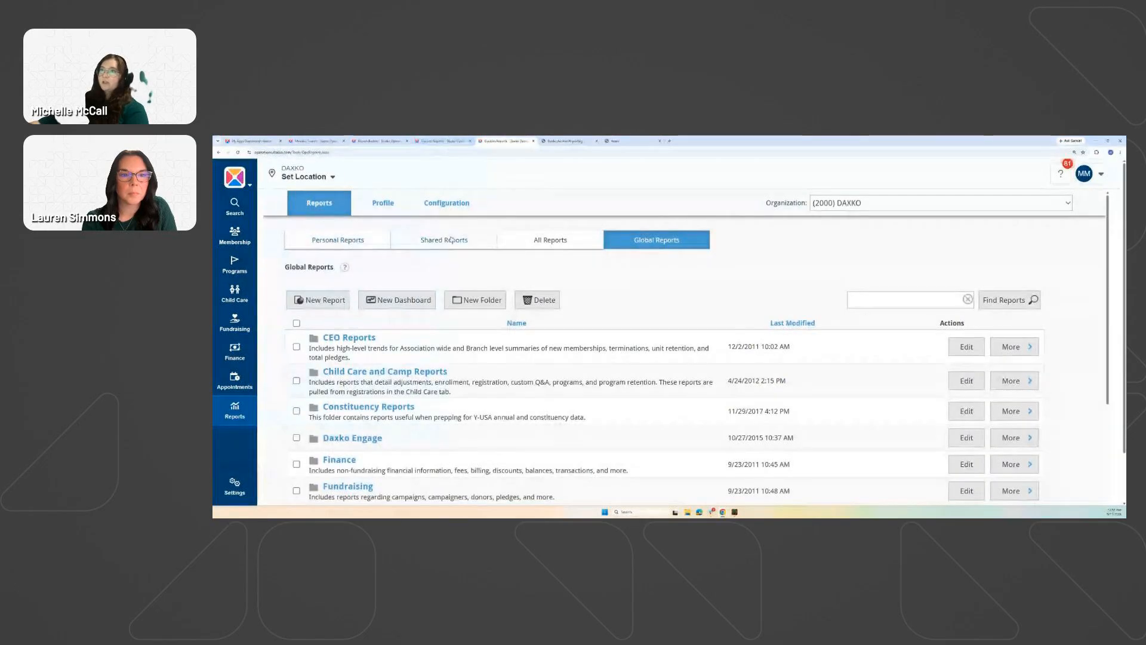
{"action": "left_click", "coordinate": [377, 140]}
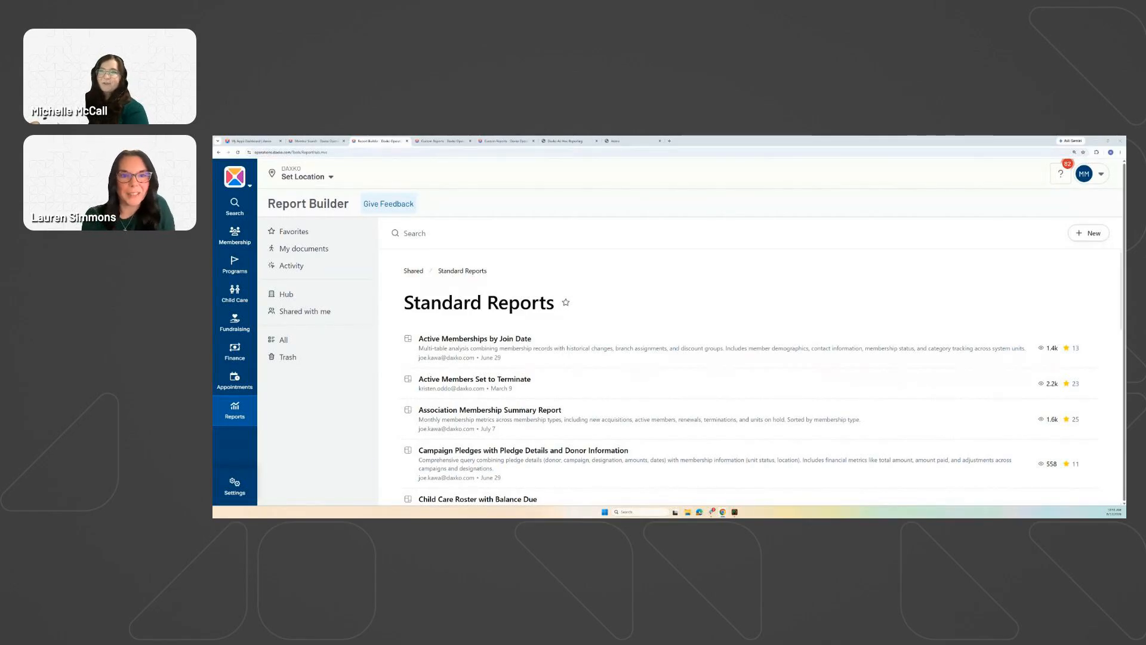
{"action": "left_click", "coordinate": [564, 141]}
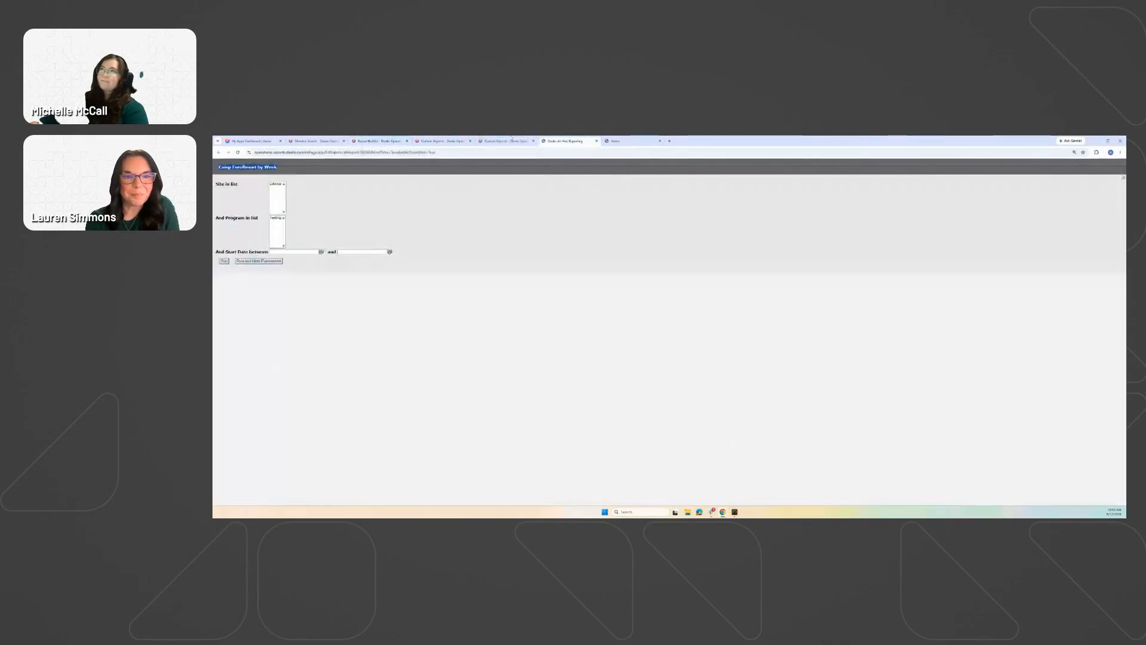
{"action": "left_click", "coordinate": [621, 141]}
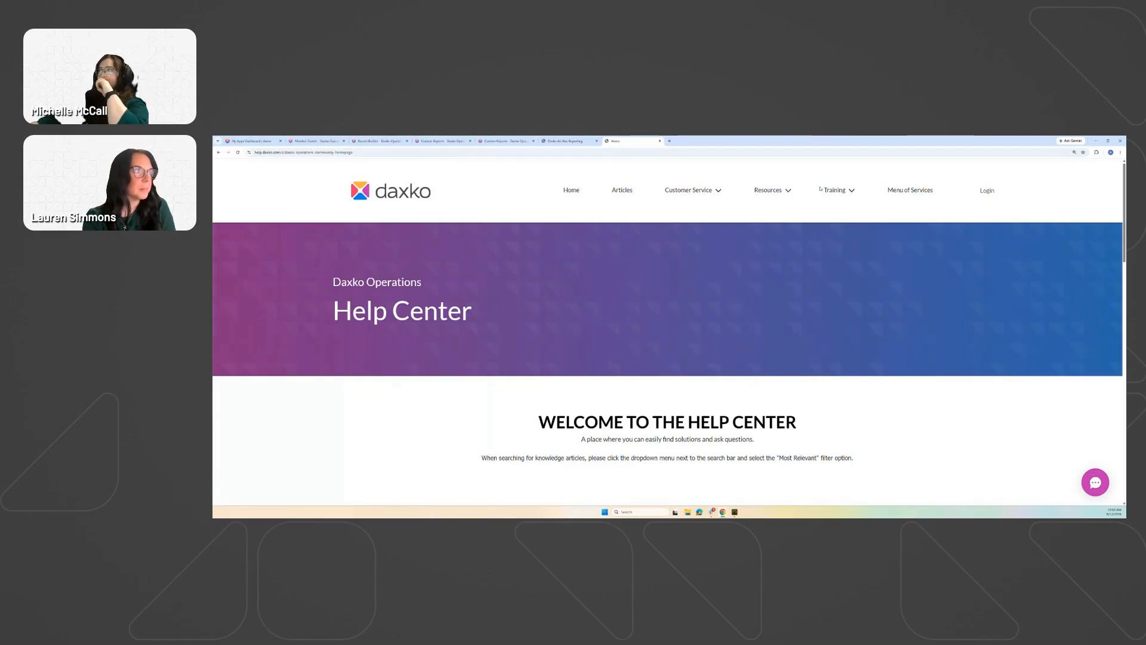
Show the Video Knowledge Hub's Report Builder & Custom Reports videos via Training.
{"action": "left_click", "coordinate": [849, 191]}
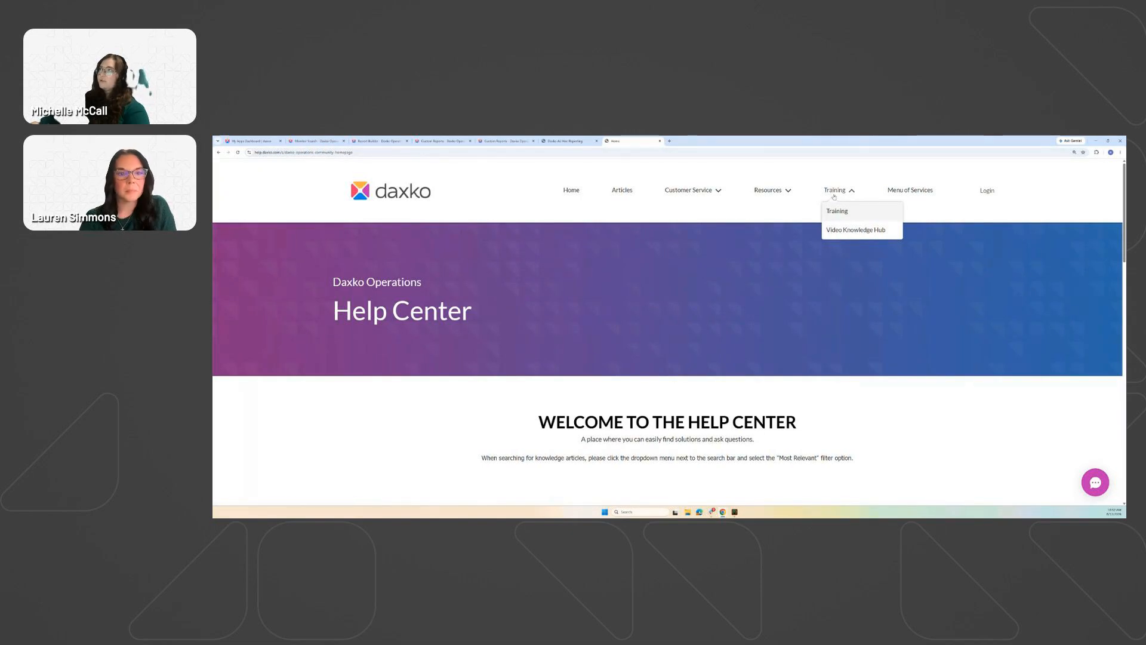
{"action": "left_click", "coordinate": [847, 230]}
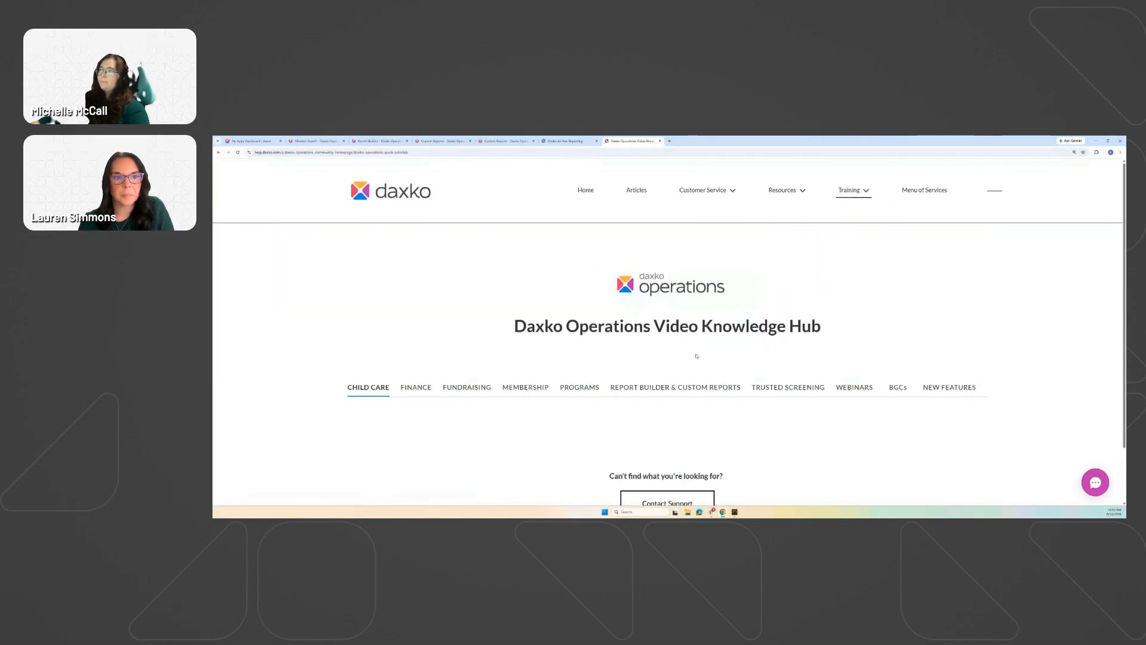
{"action": "left_click", "coordinate": [682, 390]}
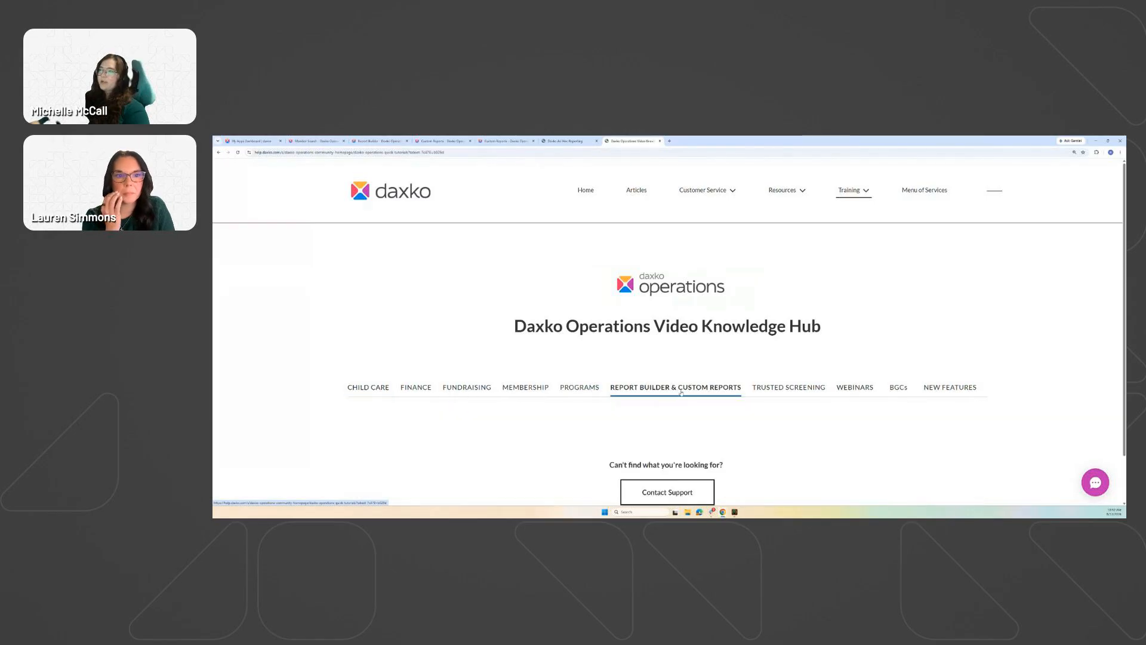
Open and browse the Report Builder Sessions webinar listings.
{"action": "scroll", "coordinate": [673, 278], "scroll_direction": "down", "scroll_amount": 3}
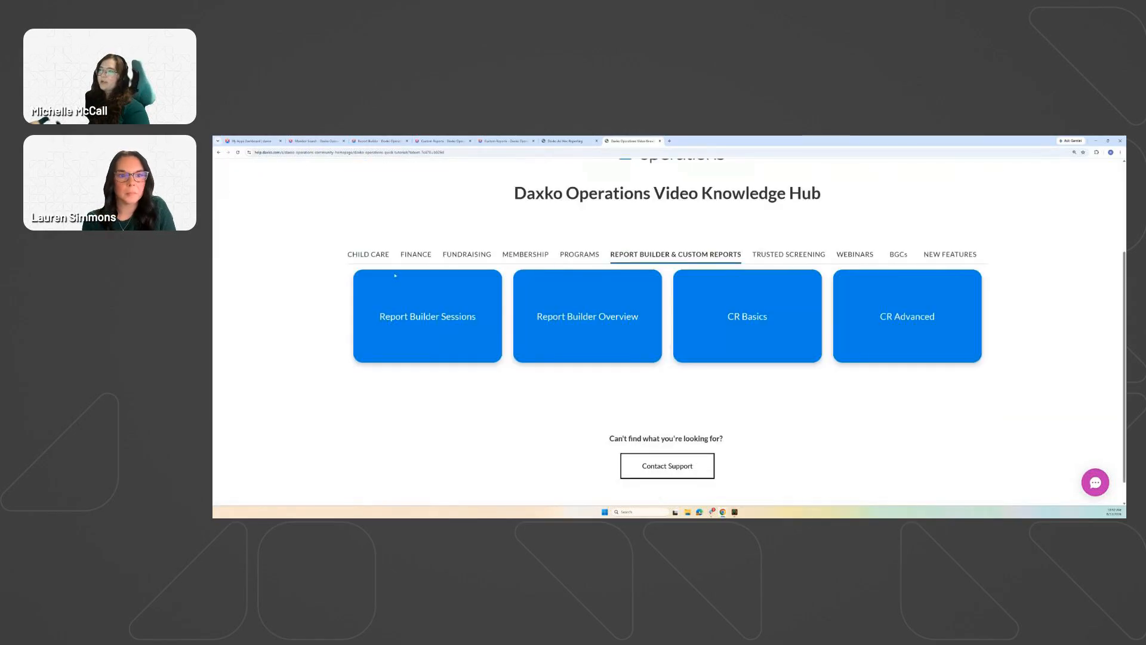
{"action": "left_click", "coordinate": [436, 318]}
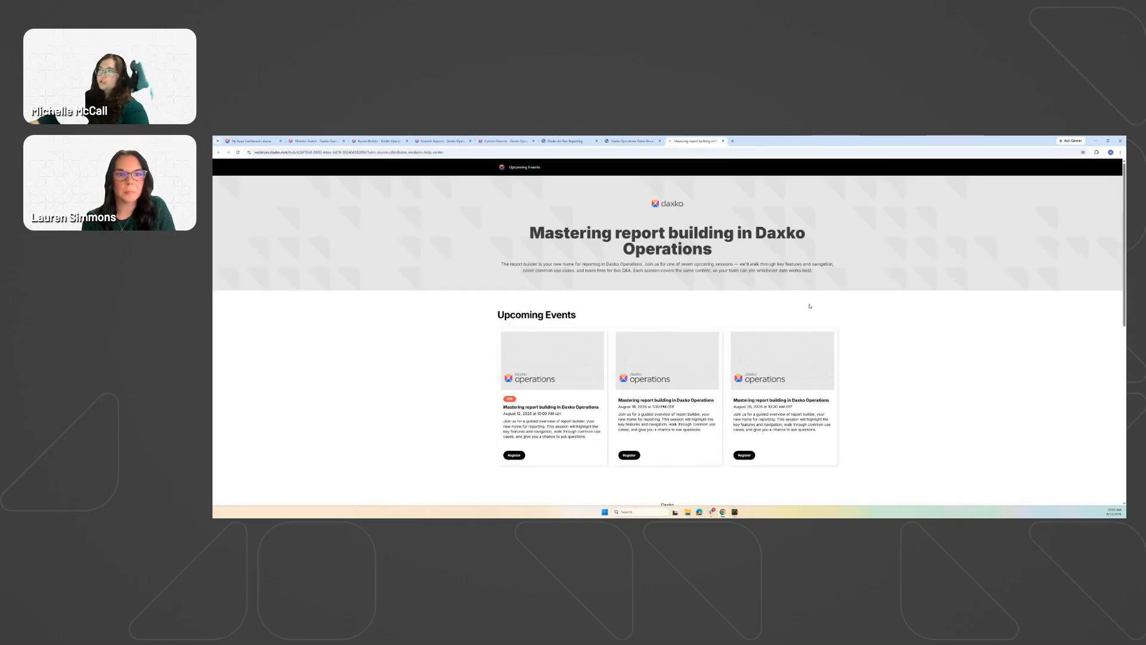
{"action": "scroll", "coordinate": [821, 291], "scroll_direction": "down", "scroll_amount": 1}
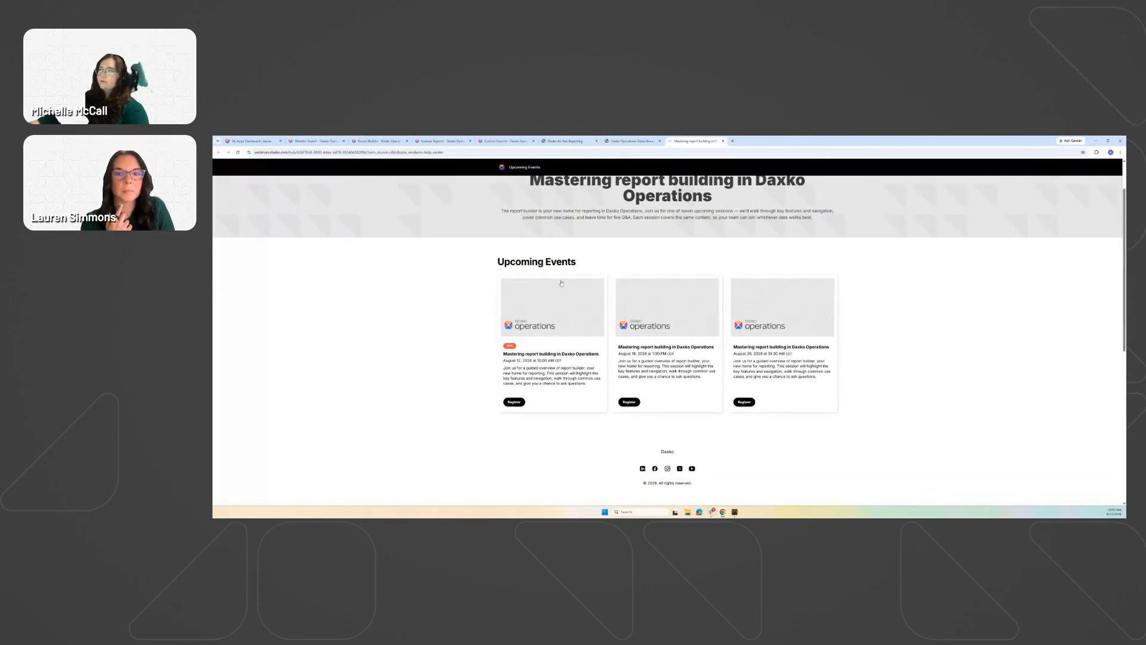
{"action": "scroll", "coordinate": [901, 349], "scroll_direction": "down", "scroll_amount": 3}
{"action": "scroll", "coordinate": [899, 338], "scroll_direction": "down", "scroll_amount": 2}
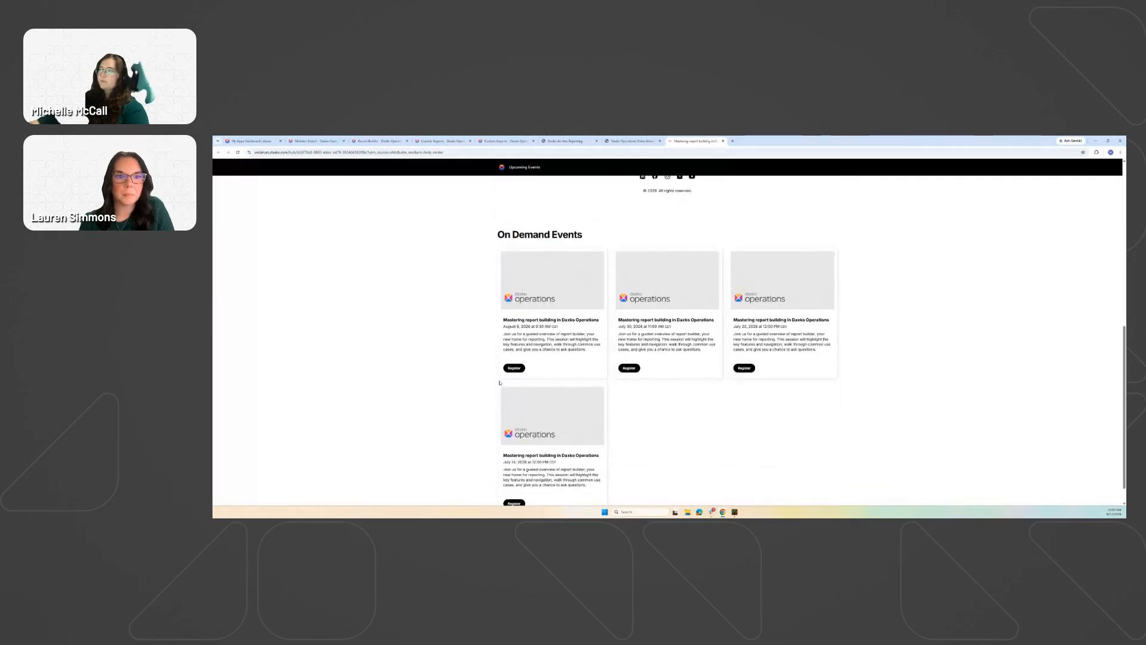
{"action": "scroll", "coordinate": [933, 400], "scroll_direction": "up", "scroll_amount": 5}
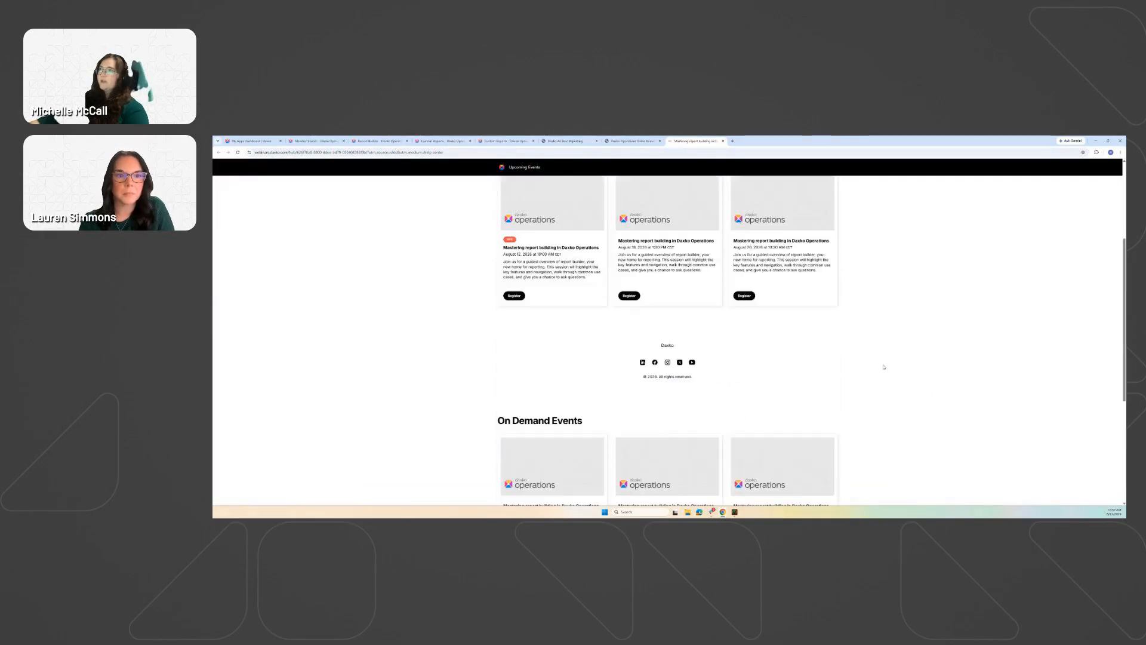
Open the Report Builder Overview video, then close it and return to the hub.
{"action": "left_click", "coordinate": [633, 141]}
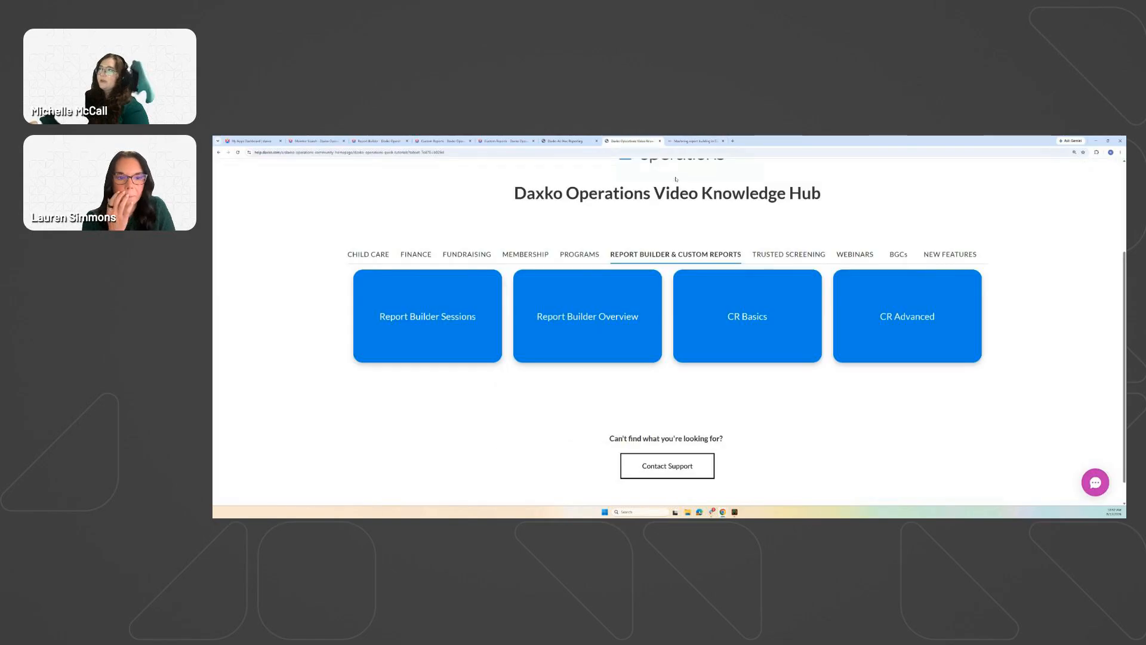
{"action": "left_click", "coordinate": [587, 318]}
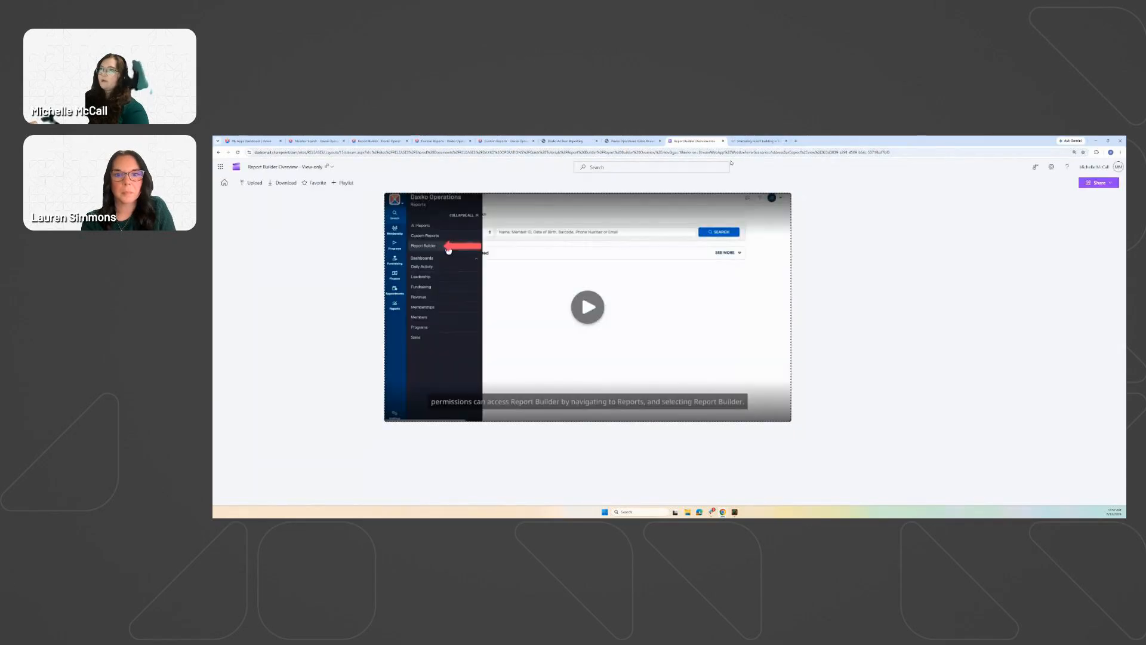
{"action": "left_click", "coordinate": [724, 141]}
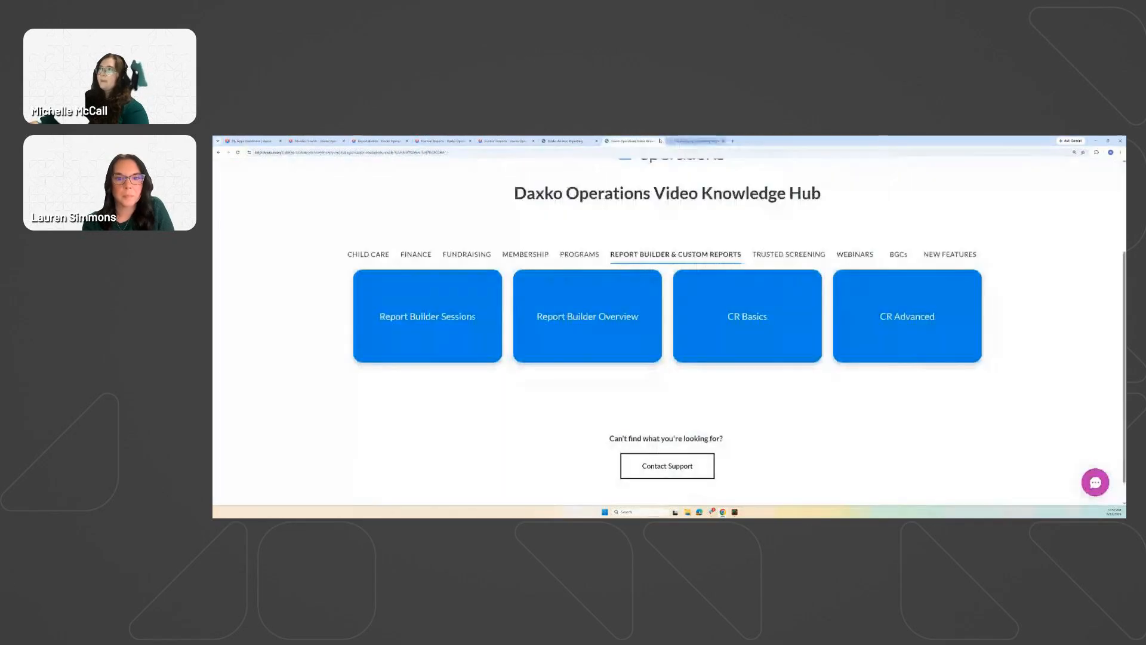
{"action": "scroll", "coordinate": [698, 238], "scroll_direction": "up", "scroll_amount": 2}
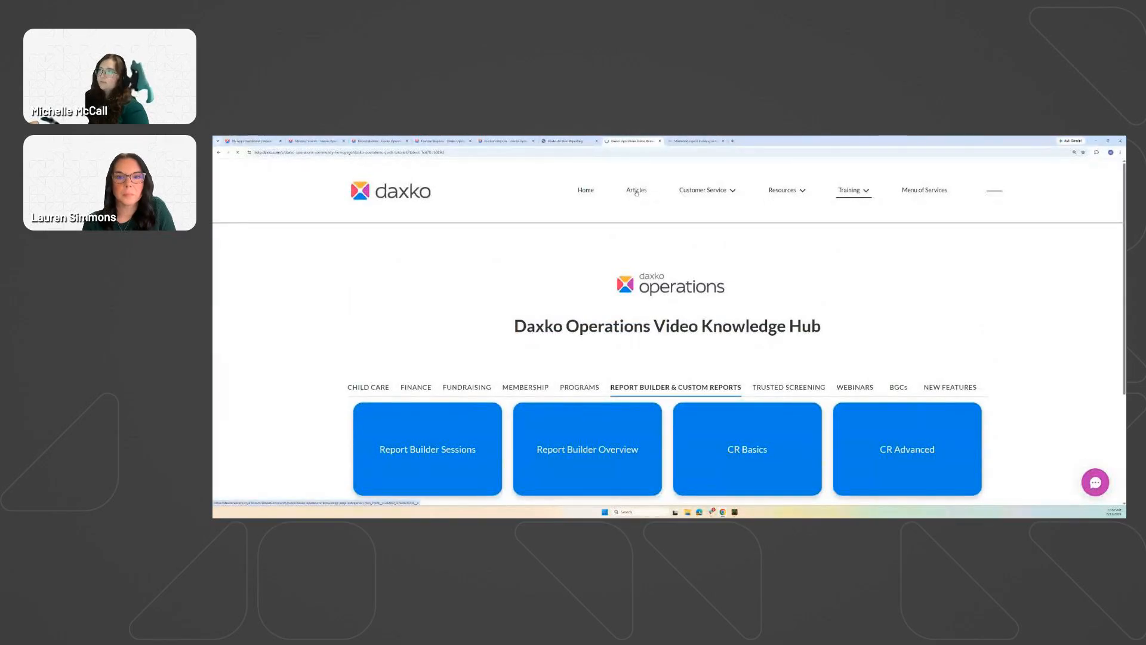
Open the Daxko Operations knowledge articles list and scroll through it.
{"action": "left_click", "coordinate": [636, 192]}
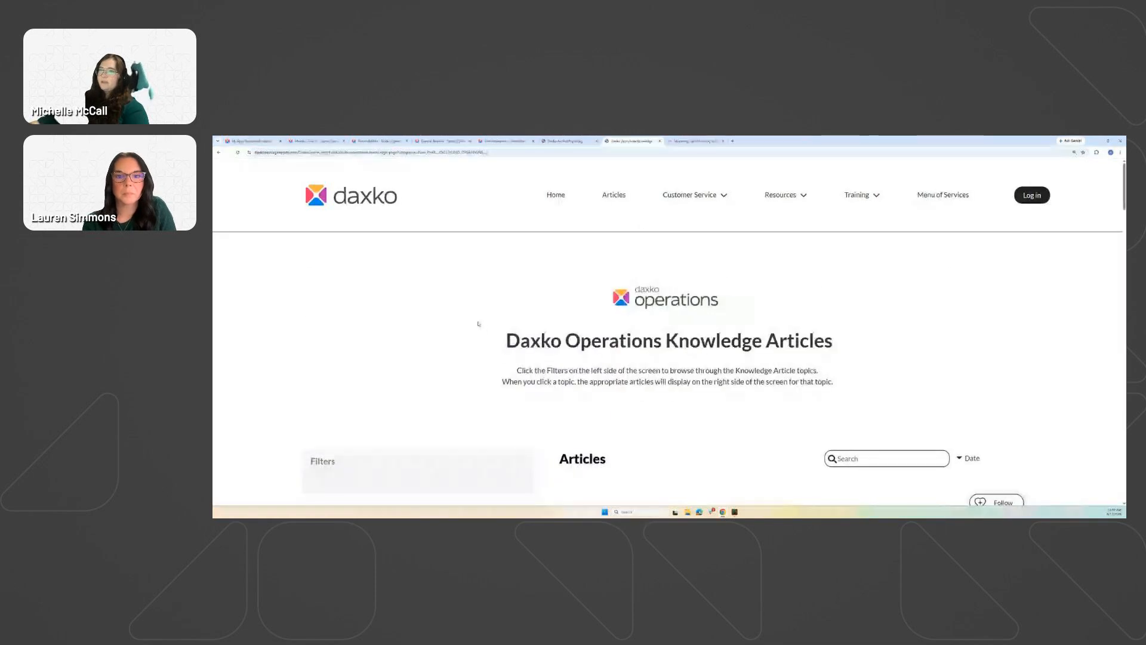
{"action": "scroll", "coordinate": [295, 306], "scroll_direction": "down", "scroll_amount": 3}
{"action": "scroll", "coordinate": [302, 300], "scroll_direction": "down", "scroll_amount": 1}
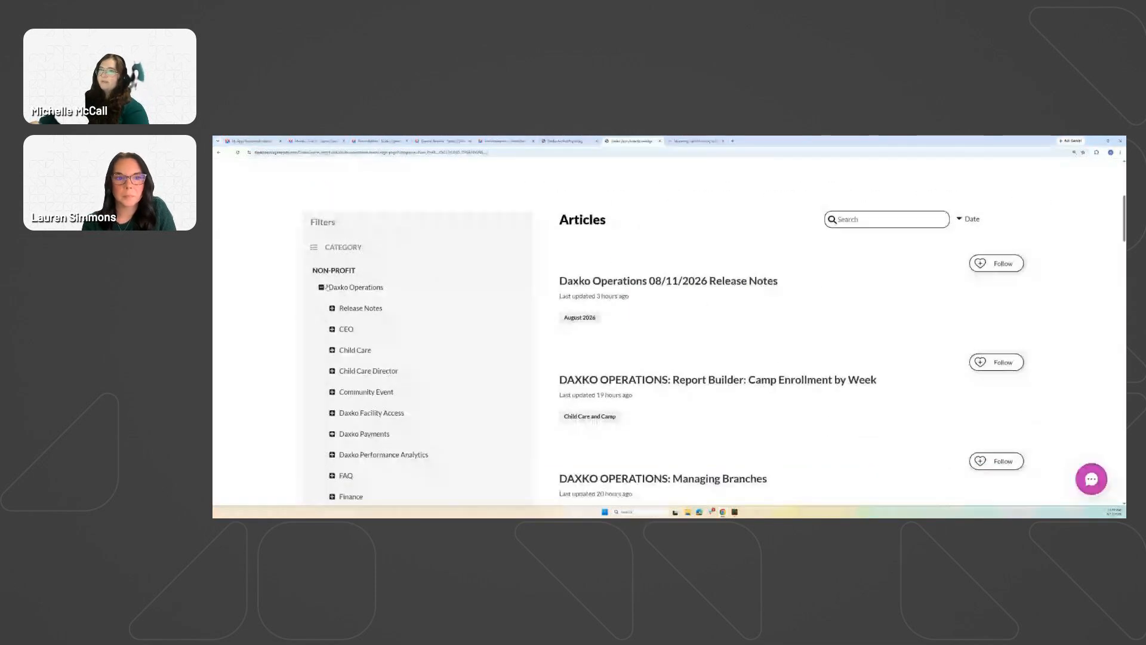
{"action": "scroll", "coordinate": [326, 287], "scroll_direction": "down", "scroll_amount": 5}
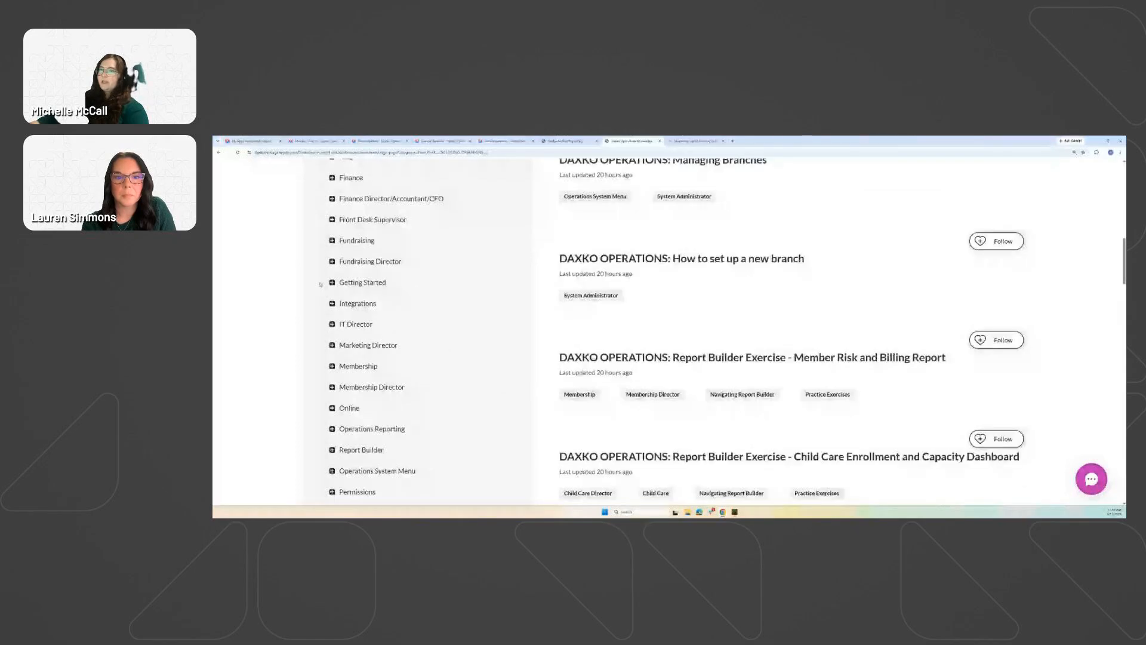
{"action": "scroll", "coordinate": [320, 284], "scroll_direction": "down", "scroll_amount": 4}
{"action": "scroll", "coordinate": [352, 280], "scroll_direction": "up", "scroll_amount": 1}
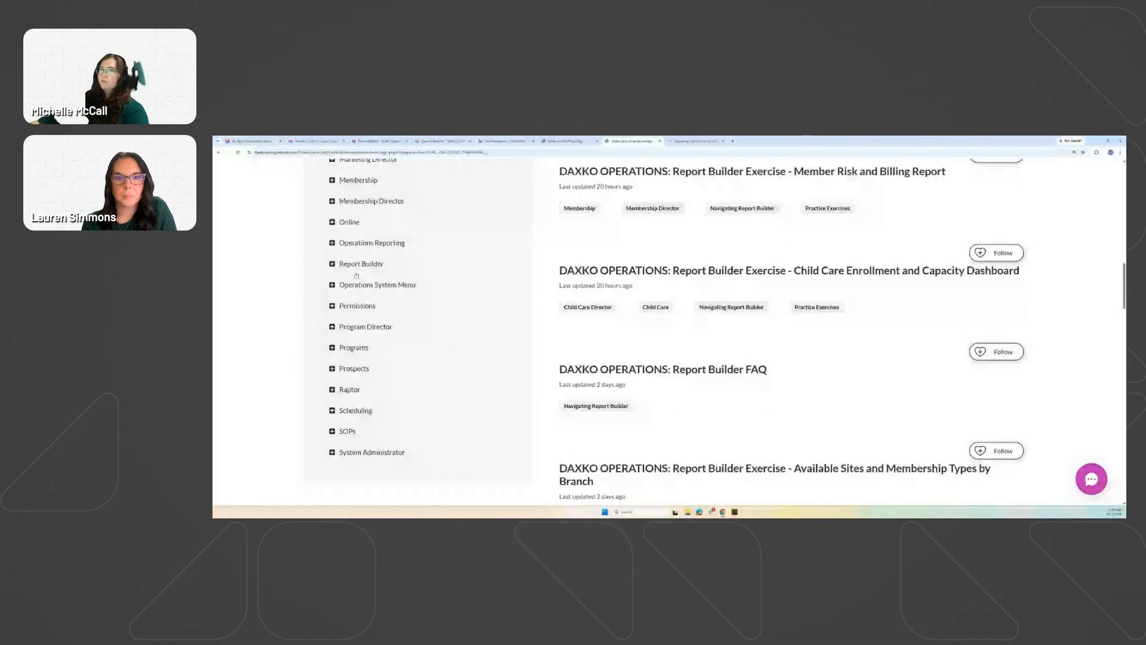
Filter the articles to the Report Builder category and browse the exercise articles and FAQ.
{"action": "left_click", "coordinate": [356, 275]}
{"action": "scroll", "coordinate": [949, 314], "scroll_direction": "up", "scroll_amount": 3}
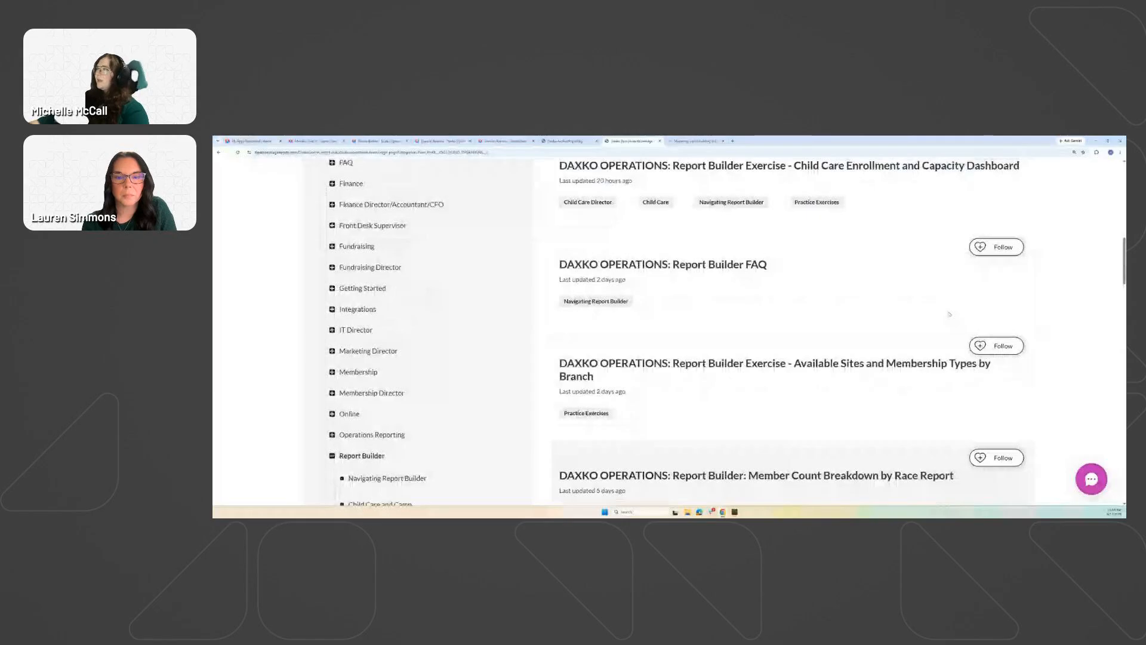
{"action": "scroll", "coordinate": [801, 281], "scroll_direction": "up", "scroll_amount": 1}
{"action": "scroll", "coordinate": [836, 284], "scroll_direction": "up", "scroll_amount": 7}
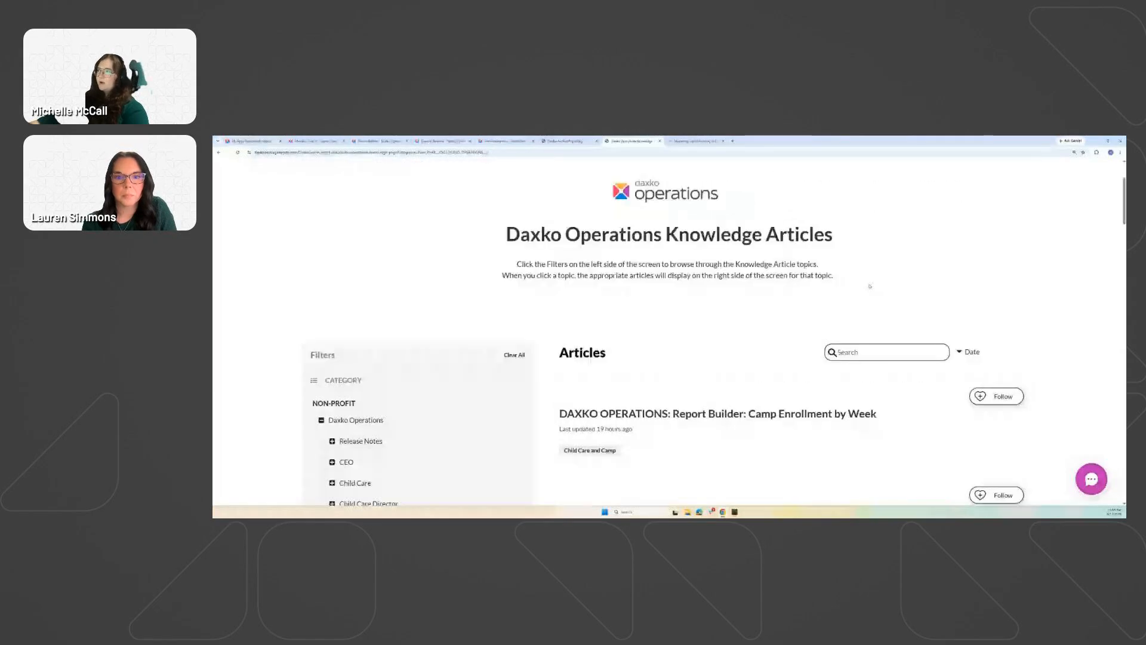
{"action": "scroll", "coordinate": [870, 286], "scroll_direction": "down", "scroll_amount": 2}
{"action": "scroll", "coordinate": [883, 318], "scroll_direction": "down", "scroll_amount": 10}
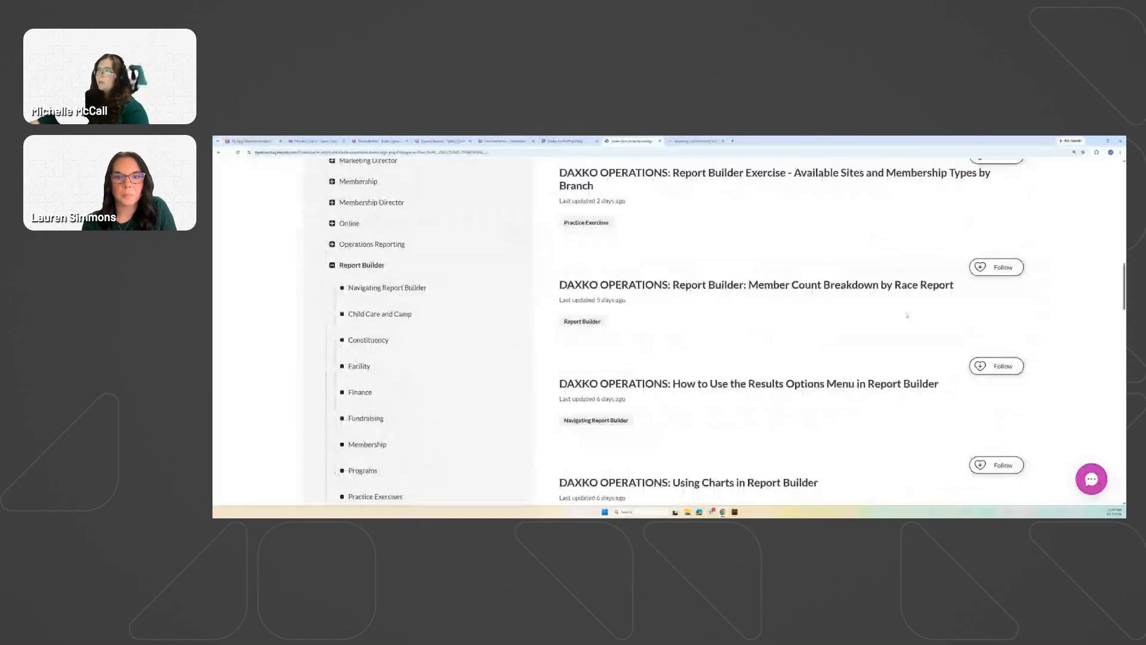
{"action": "scroll", "coordinate": [852, 316], "scroll_direction": "down", "scroll_amount": 4}
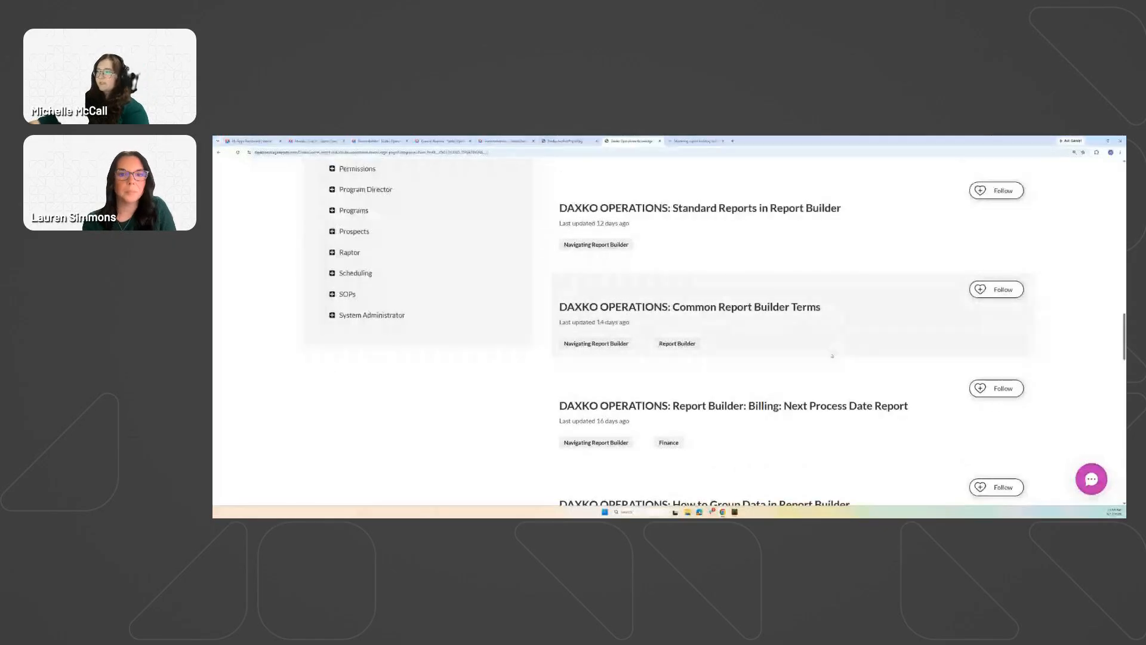
{"action": "scroll", "coordinate": [848, 358], "scroll_direction": "down", "scroll_amount": 4}
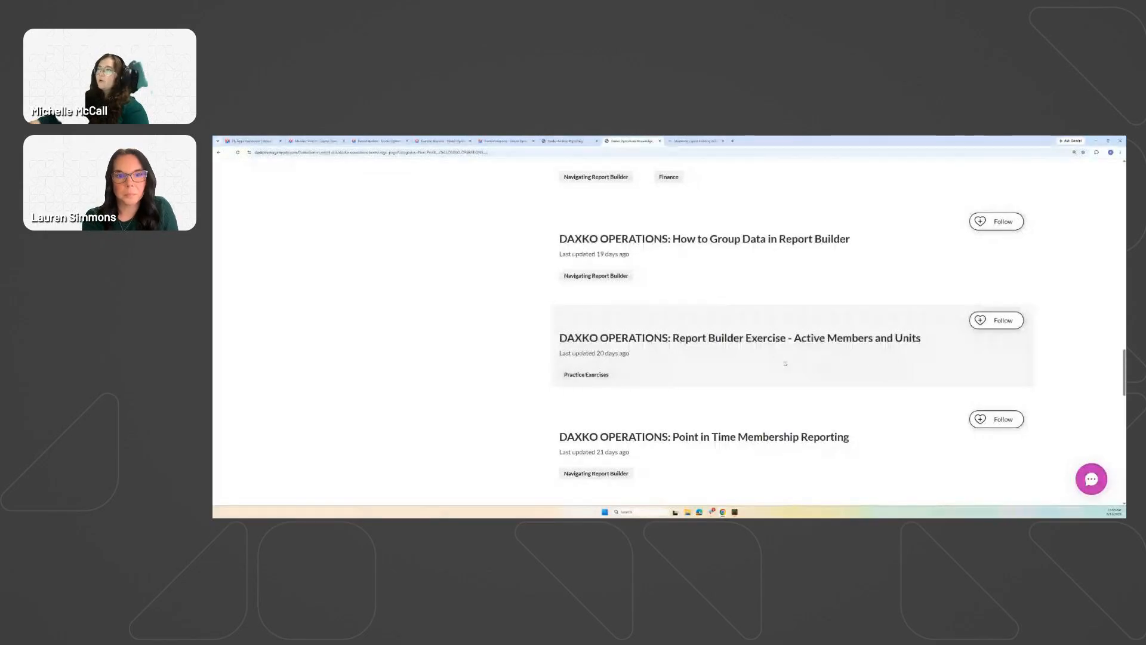
{"action": "scroll", "coordinate": [785, 362], "scroll_direction": "down", "scroll_amount": 2}
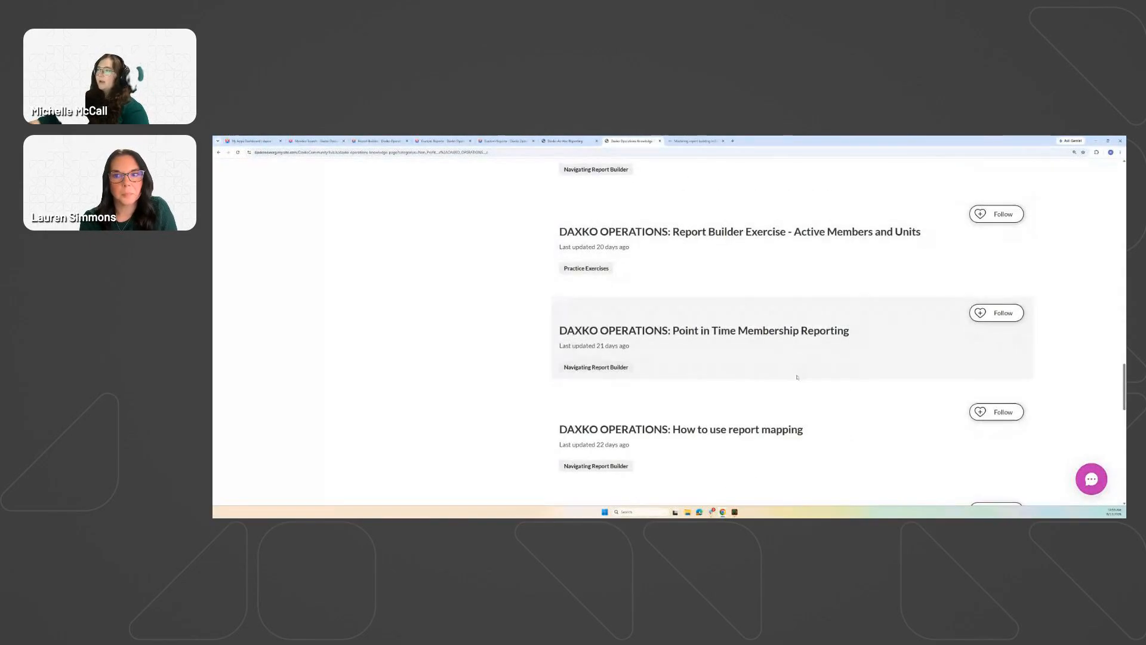
{"action": "scroll", "coordinate": [799, 380], "scroll_direction": "down", "scroll_amount": 2}
{"action": "scroll", "coordinate": [862, 385], "scroll_direction": "down", "scroll_amount": 2}
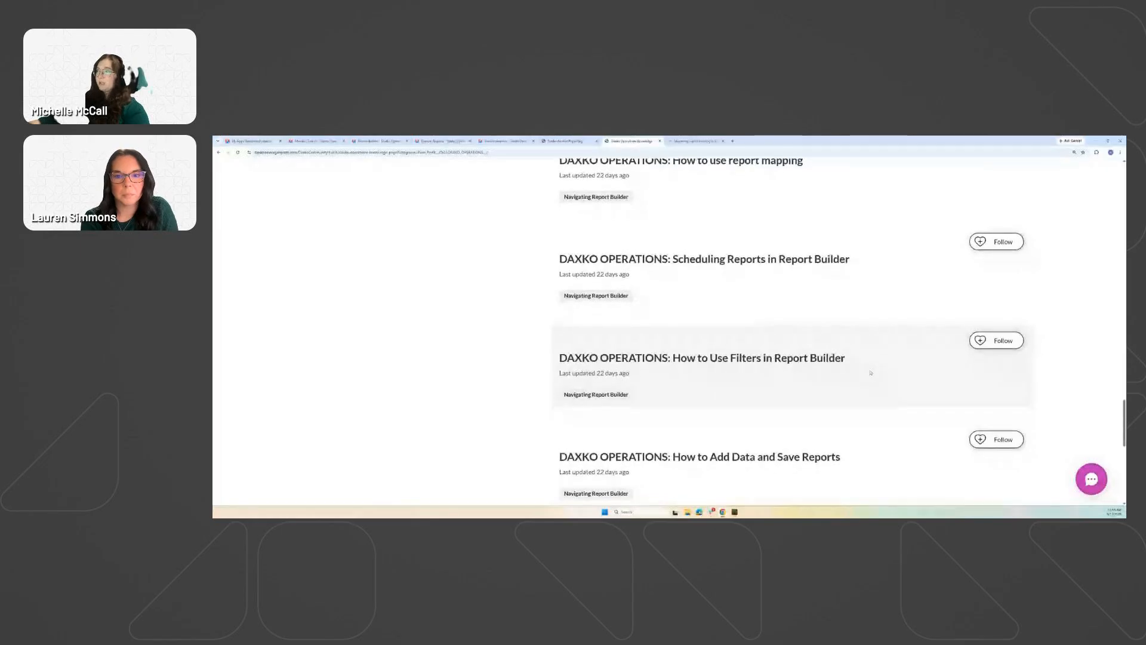
{"action": "scroll", "coordinate": [871, 373], "scroll_direction": "down", "scroll_amount": 3}
{"action": "scroll", "coordinate": [862, 350], "scroll_direction": "down", "scroll_amount": 2}
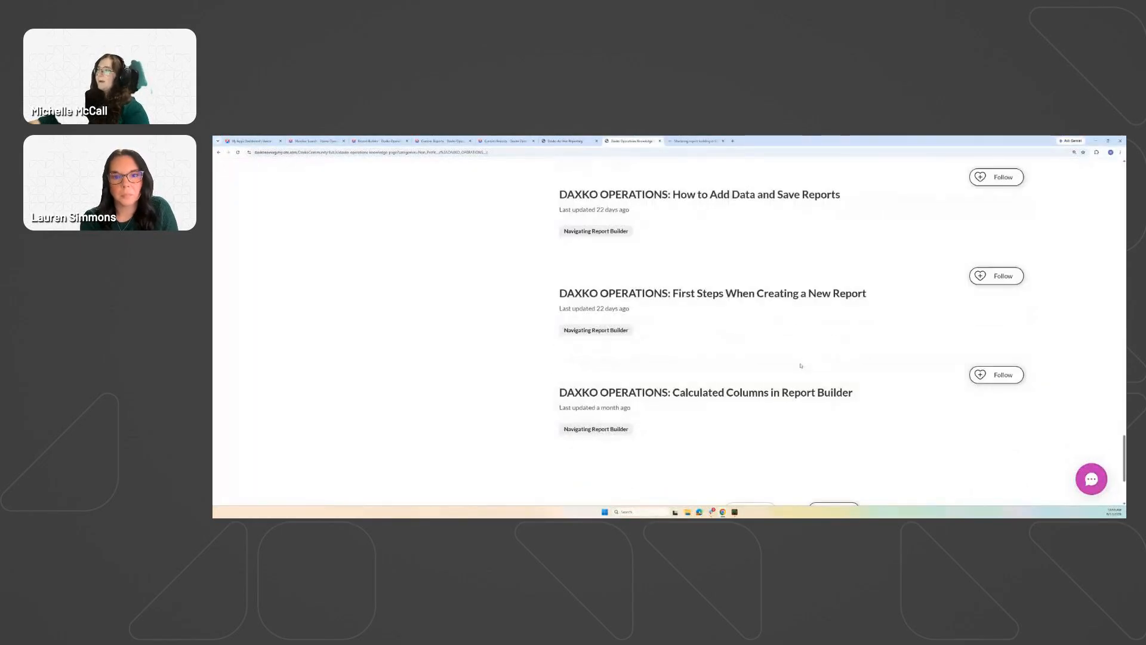
{"action": "scroll", "coordinate": [837, 392], "scroll_direction": "up", "scroll_amount": 5}
{"action": "scroll", "coordinate": [838, 391], "scroll_direction": "up", "scroll_amount": 7}
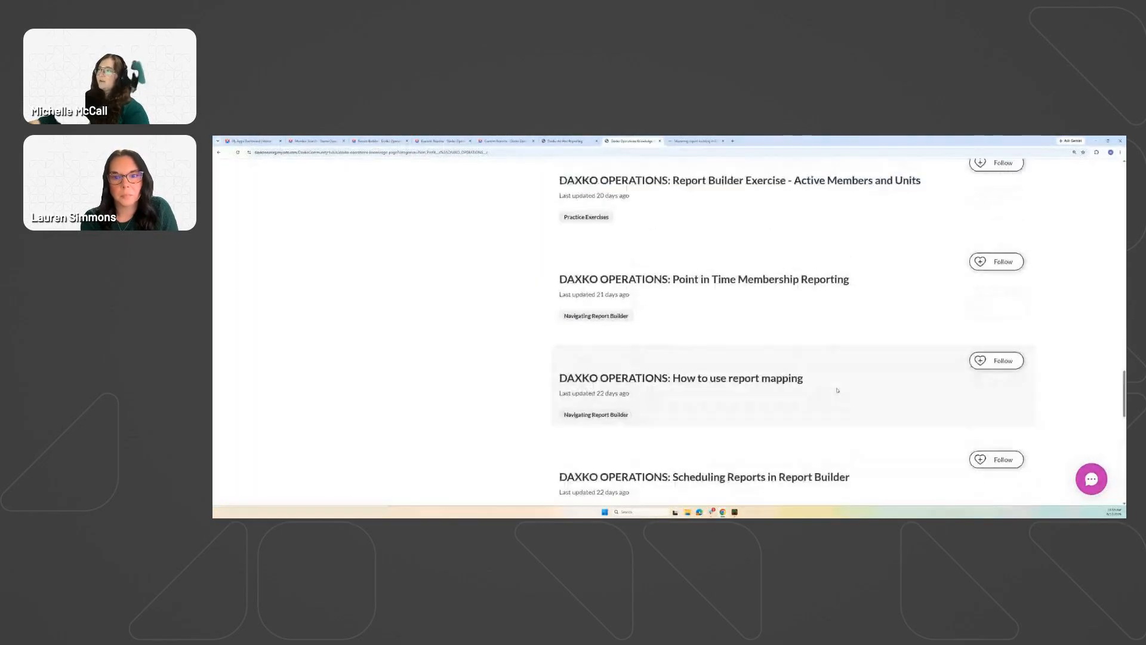
{"action": "scroll", "coordinate": [784, 362], "scroll_direction": "down", "scroll_amount": 2}
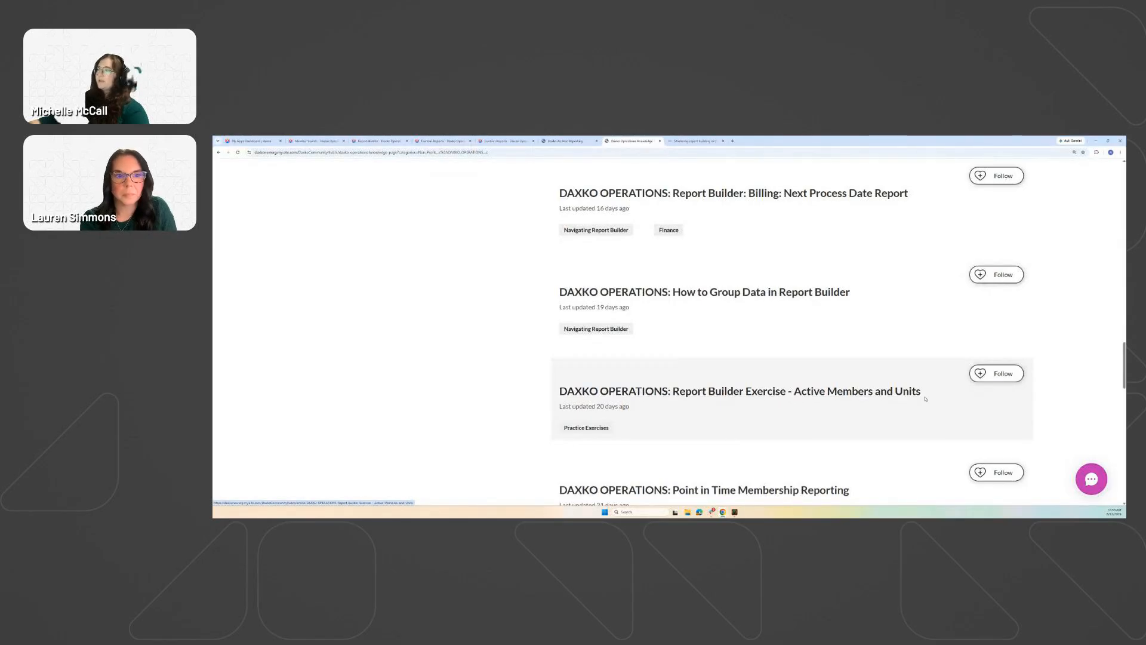
{"action": "scroll", "coordinate": [943, 406], "scroll_direction": "up", "scroll_amount": 1}
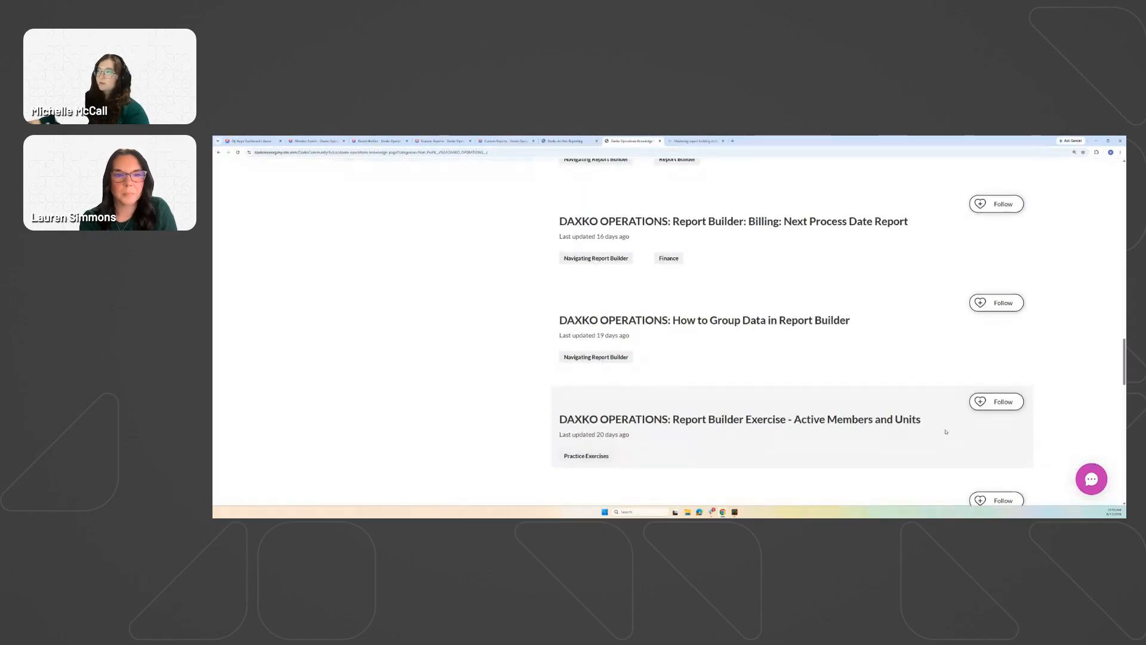
{"action": "scroll", "coordinate": [943, 431], "scroll_direction": "up", "scroll_amount": 5}
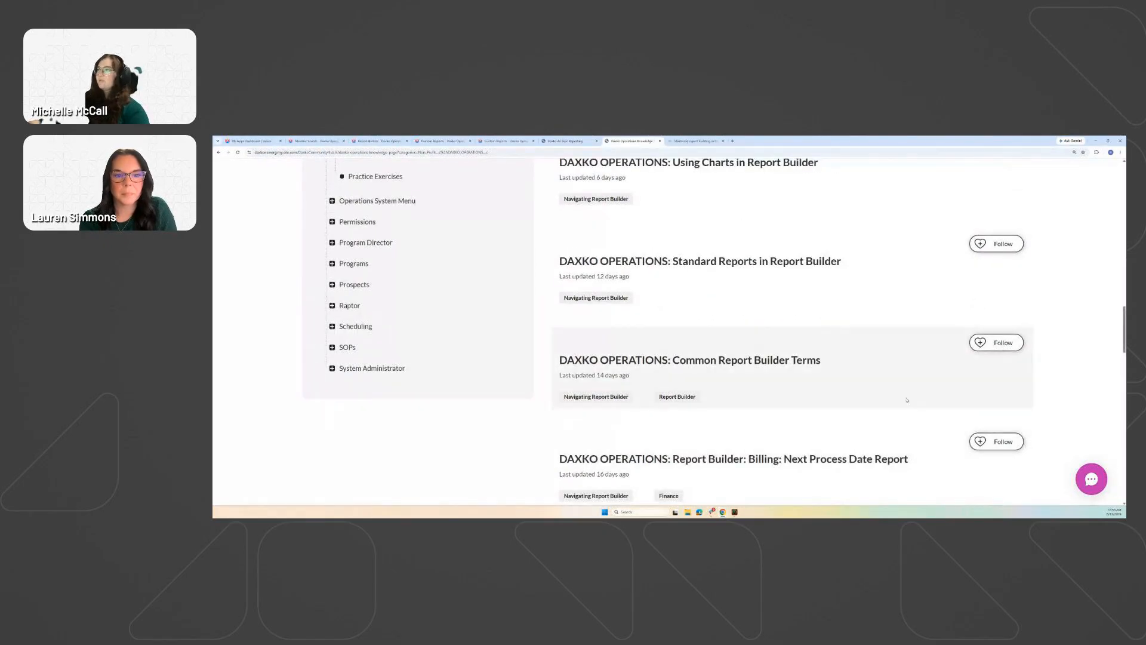
{"action": "scroll", "coordinate": [830, 402], "scroll_direction": "up", "scroll_amount": 3}
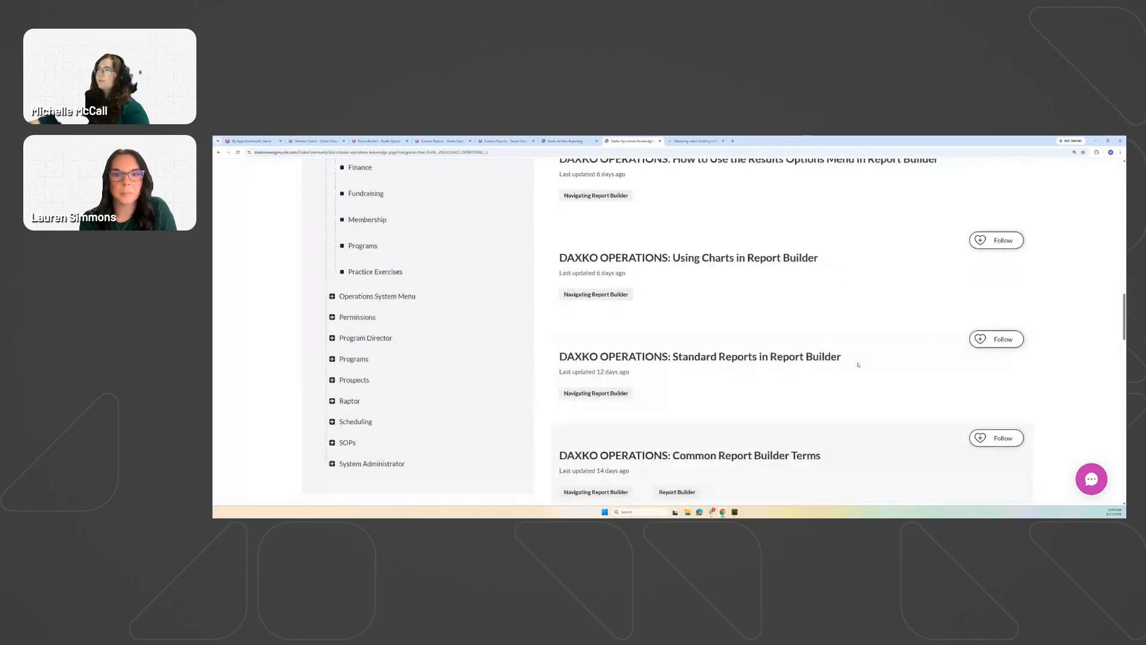
{"action": "scroll", "coordinate": [852, 401], "scroll_direction": "up", "scroll_amount": 3}
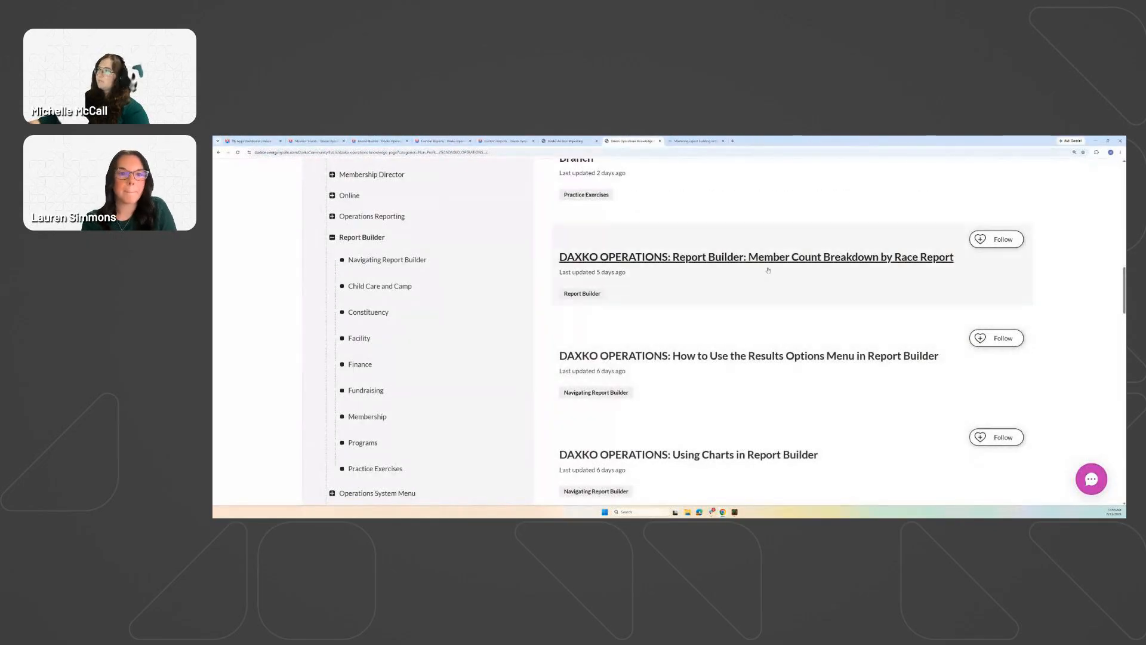
{"action": "scroll", "coordinate": [790, 342], "scroll_direction": "down", "scroll_amount": 4}
{"action": "scroll", "coordinate": [790, 342], "scroll_direction": "down", "scroll_amount": 2}
{"action": "scroll", "coordinate": [706, 263], "scroll_direction": "up", "scroll_amount": 10}
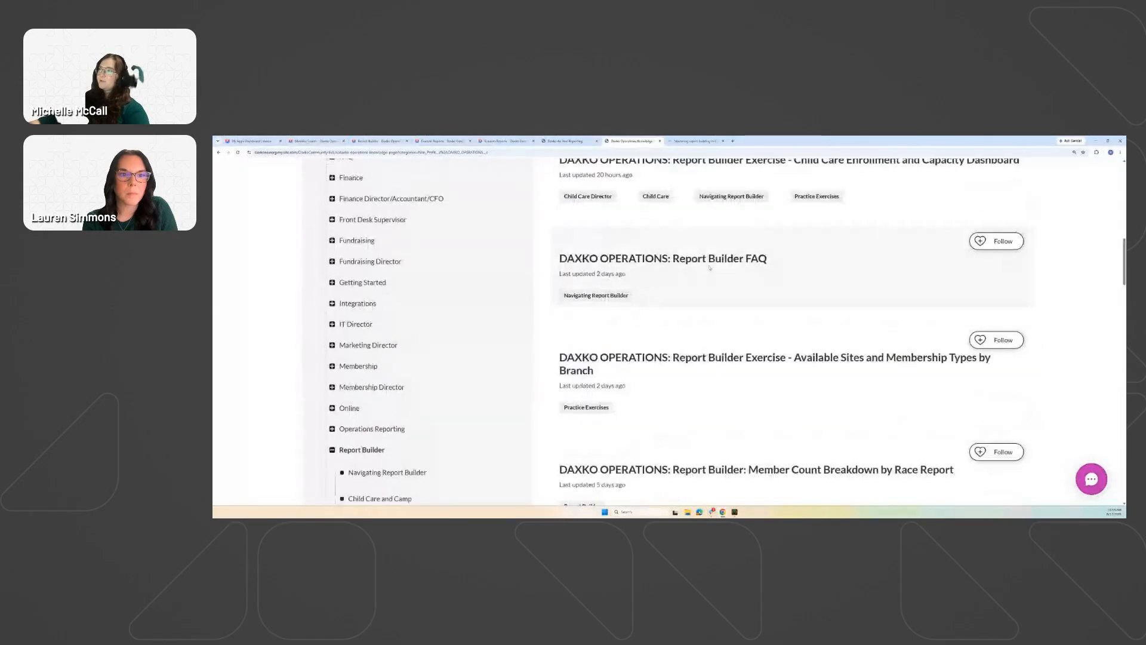
{"action": "scroll", "coordinate": [706, 264], "scroll_direction": "up", "scroll_amount": 1}
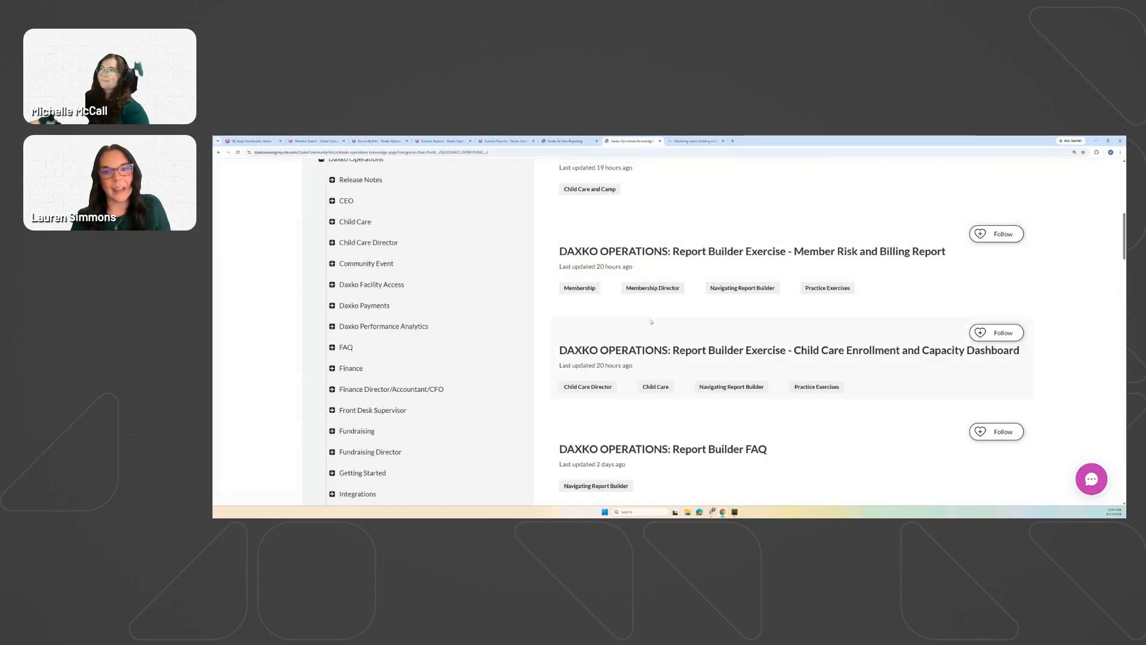
{"action": "scroll", "coordinate": [648, 319], "scroll_direction": "up", "scroll_amount": 5}
{"action": "scroll", "coordinate": [648, 318], "scroll_direction": "up", "scroll_amount": 3}
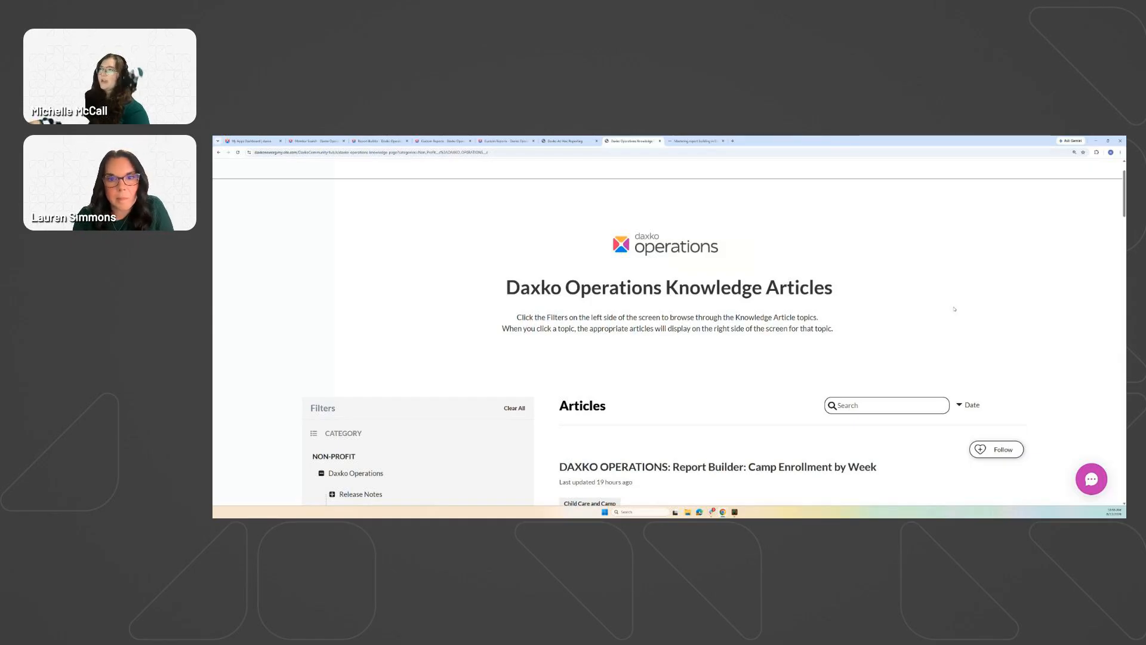
Open the Product Enhancement Request Form via Resources > Share Your Product Ideas, then return to Standard Reports.
{"action": "scroll", "coordinate": [883, 256], "scroll_direction": "up", "scroll_amount": 1}
{"action": "left_click", "coordinate": [804, 196]}
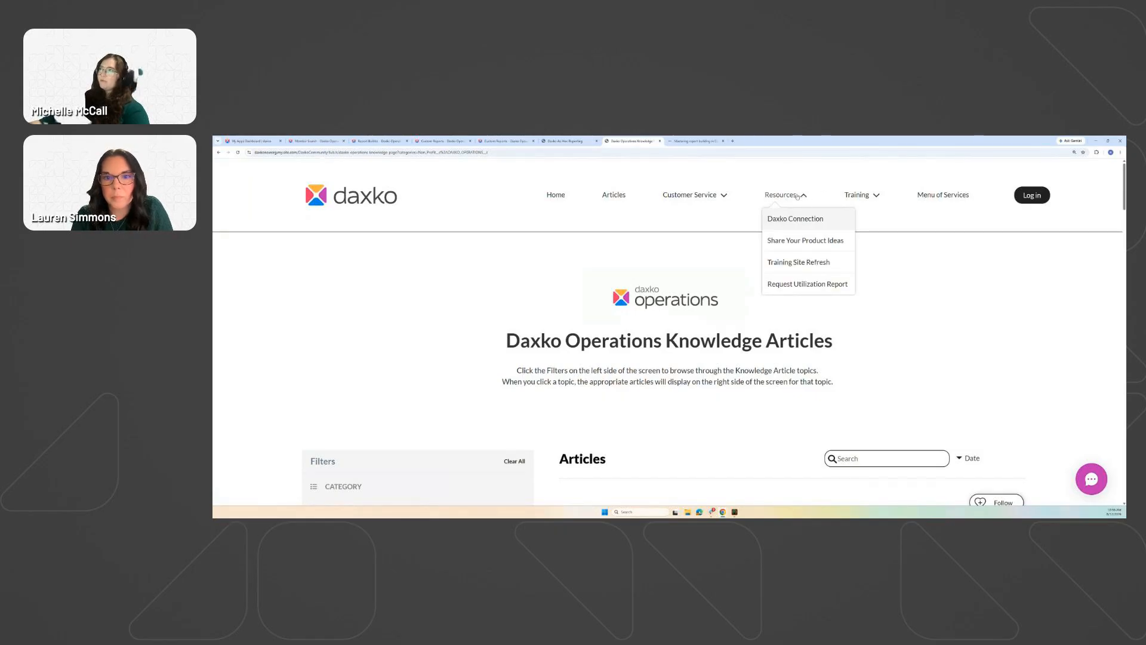
{"action": "left_click", "coordinate": [809, 241]}
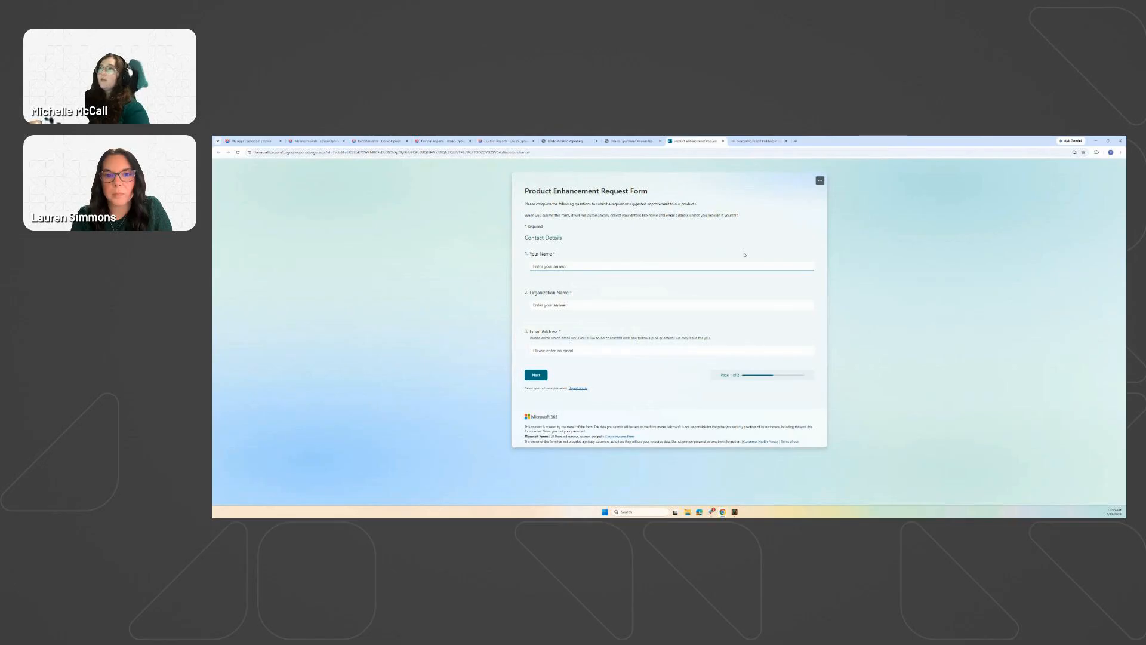
{"action": "left_click", "coordinate": [329, 140]}
{"action": "left_click", "coordinate": [387, 143]}
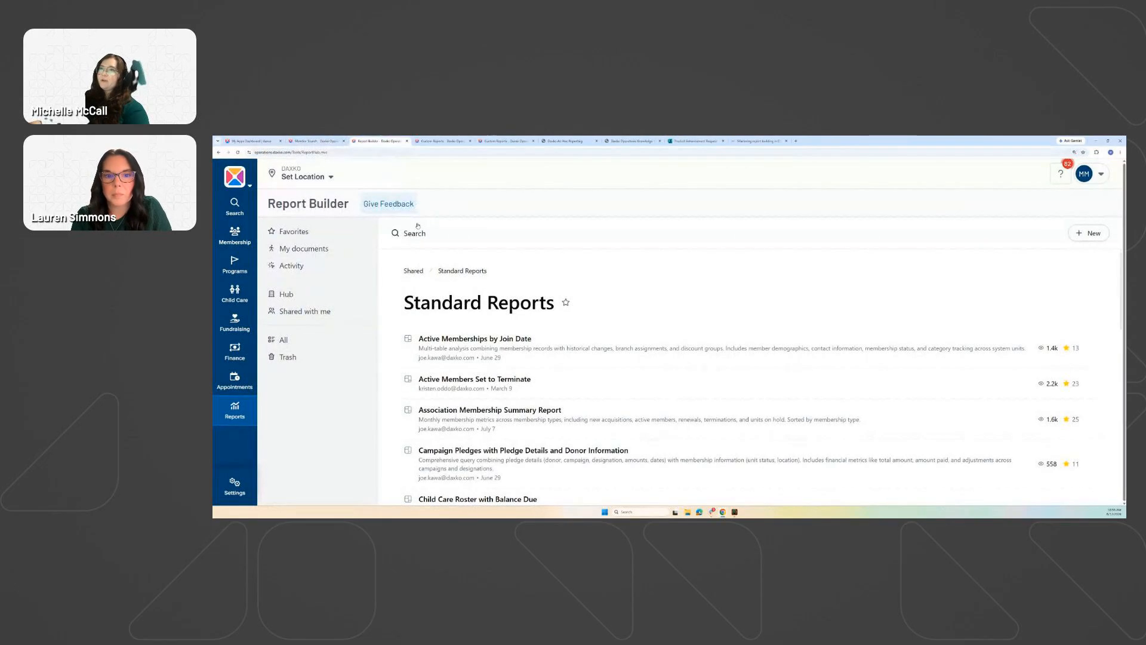
Open the Report Builder Give Feedback form twice, closing it unsubmitted, then return to Knowledge Articles.
{"action": "left_click", "coordinate": [388, 206]}
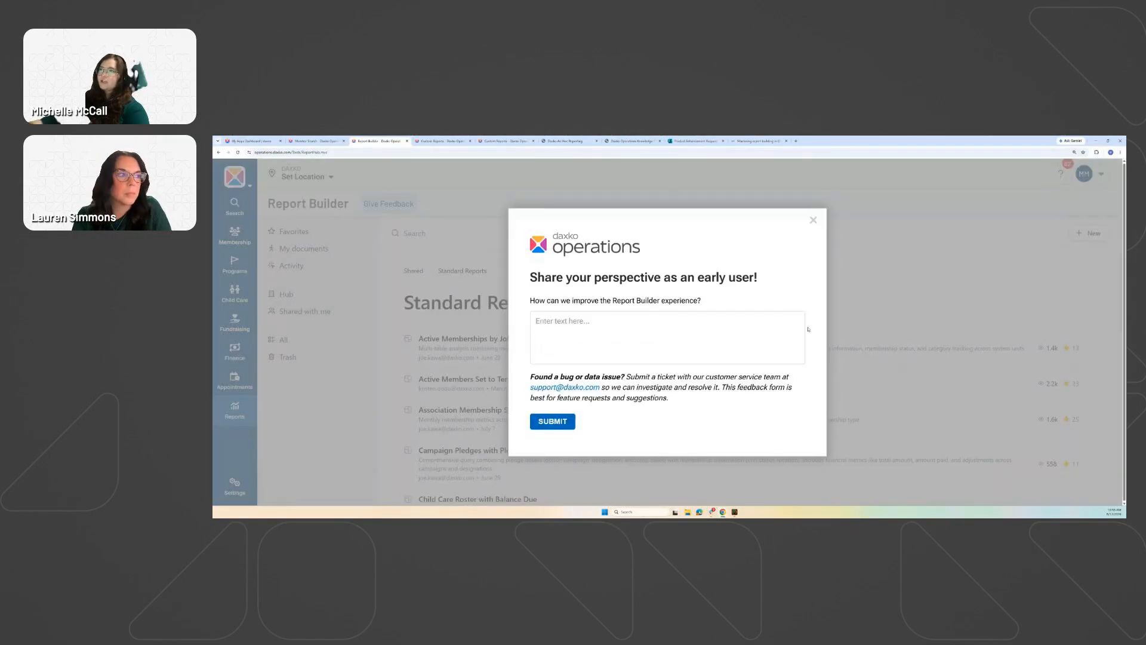
{"action": "left_click", "coordinate": [568, 322]}
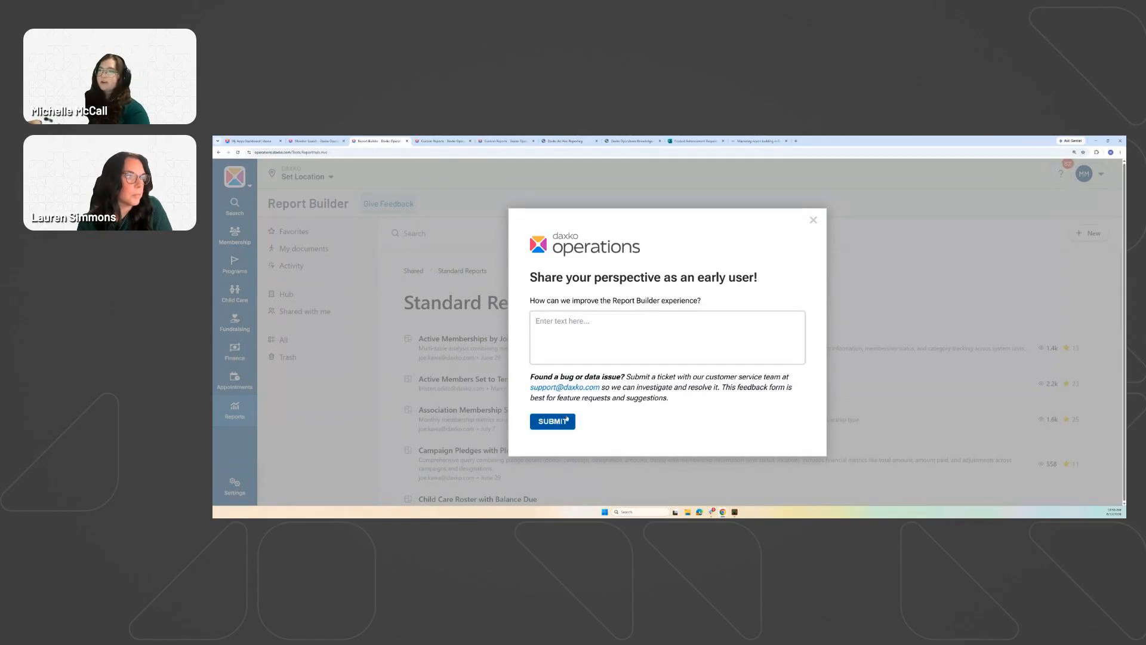
{"action": "left_click", "coordinate": [813, 220]}
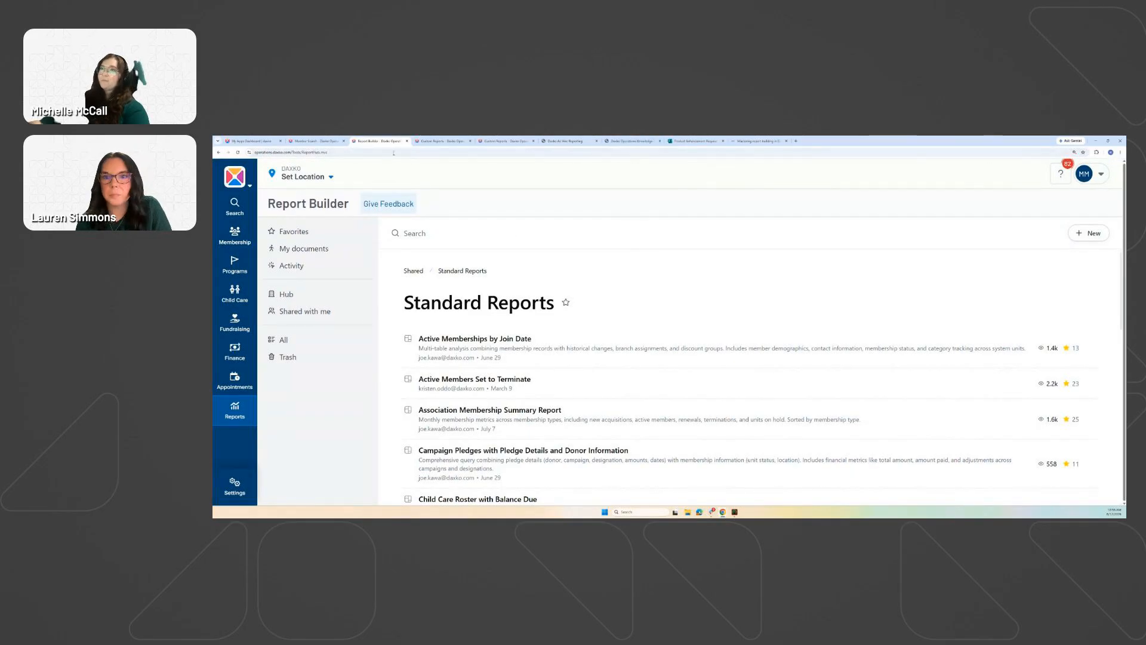
{"action": "left_click", "coordinate": [399, 204]}
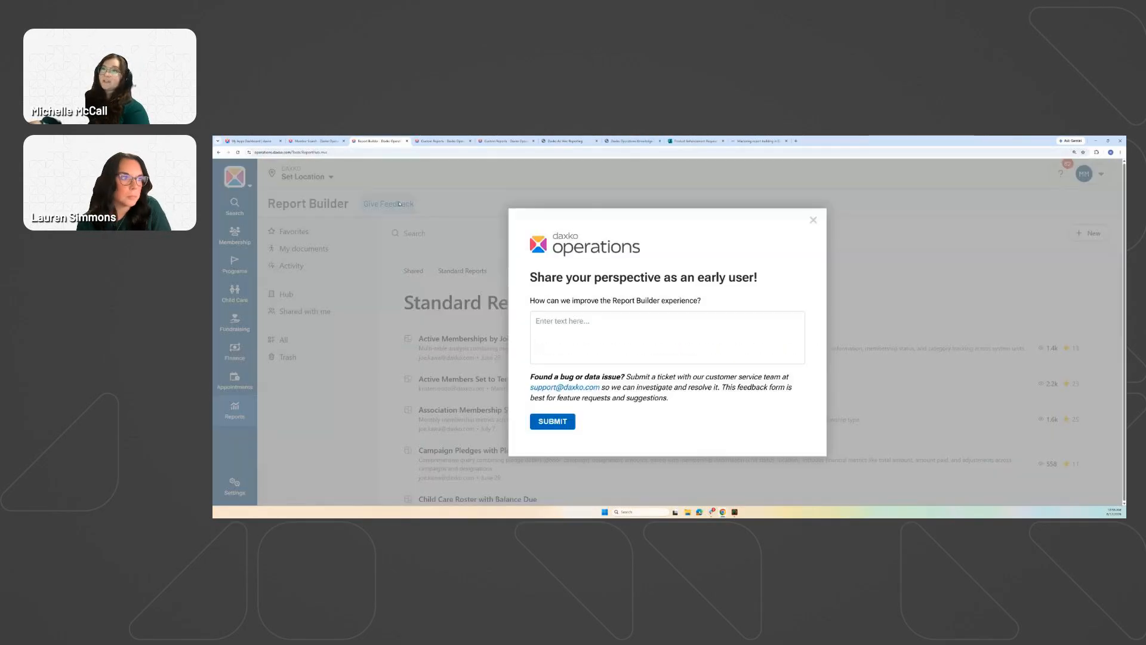
{"action": "left_click", "coordinate": [813, 221]}
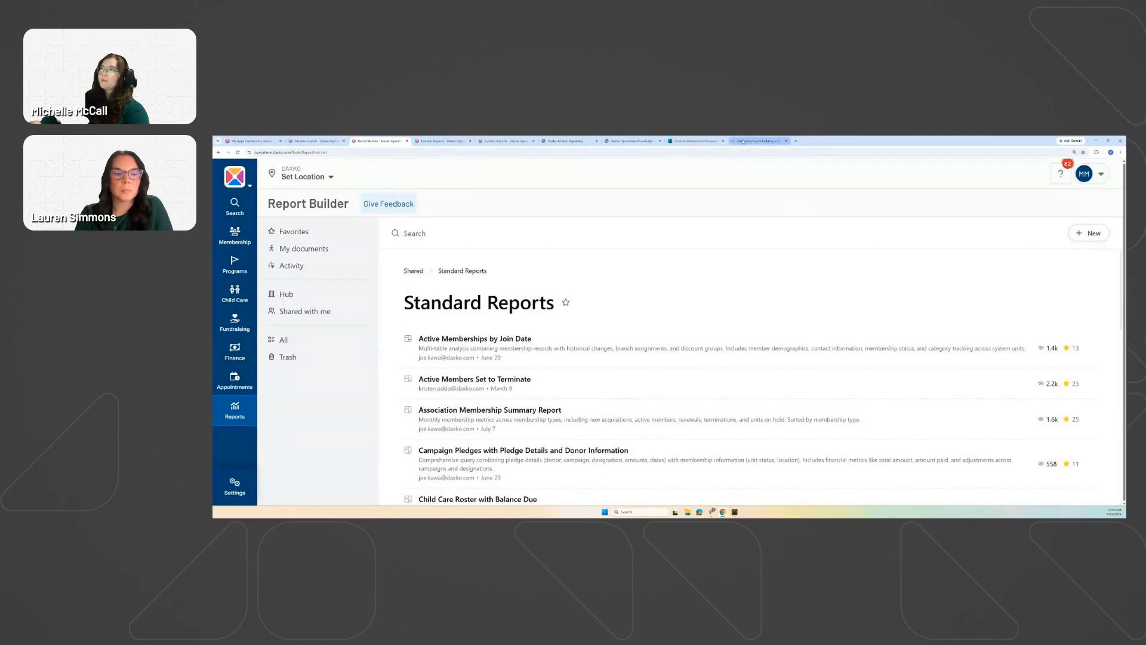
{"action": "left_click", "coordinate": [633, 141]}
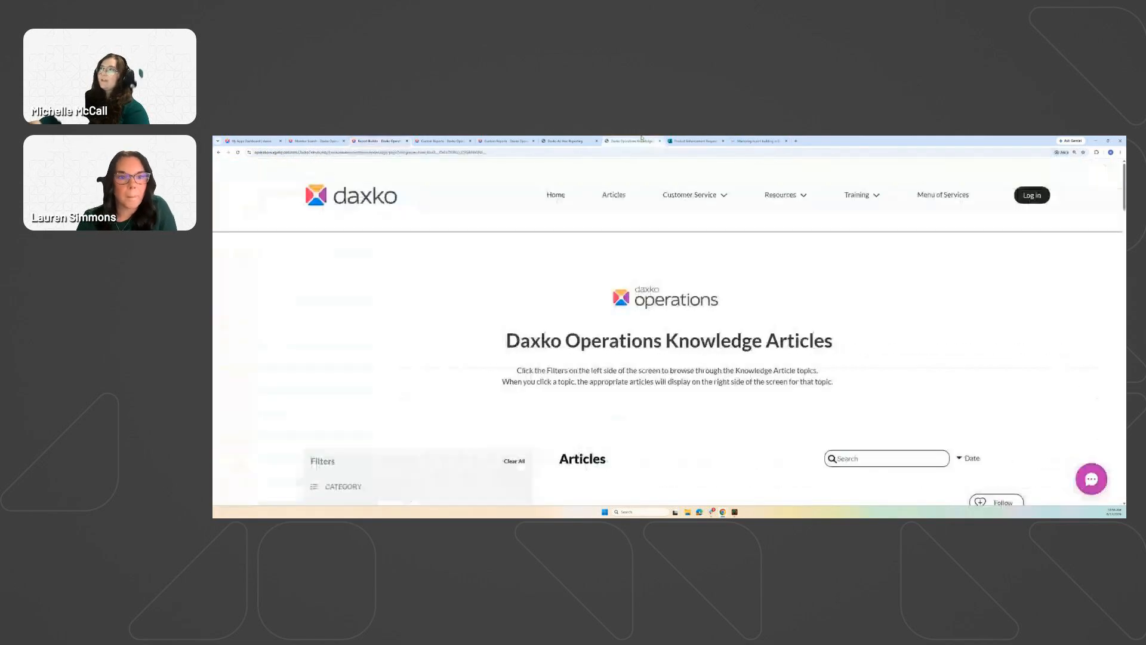
Move through the Product Enhancement form and Knowledge Articles tabs to the Membership Search page.
{"action": "left_click", "coordinate": [691, 141]}
{"action": "left_click", "coordinate": [633, 141]}
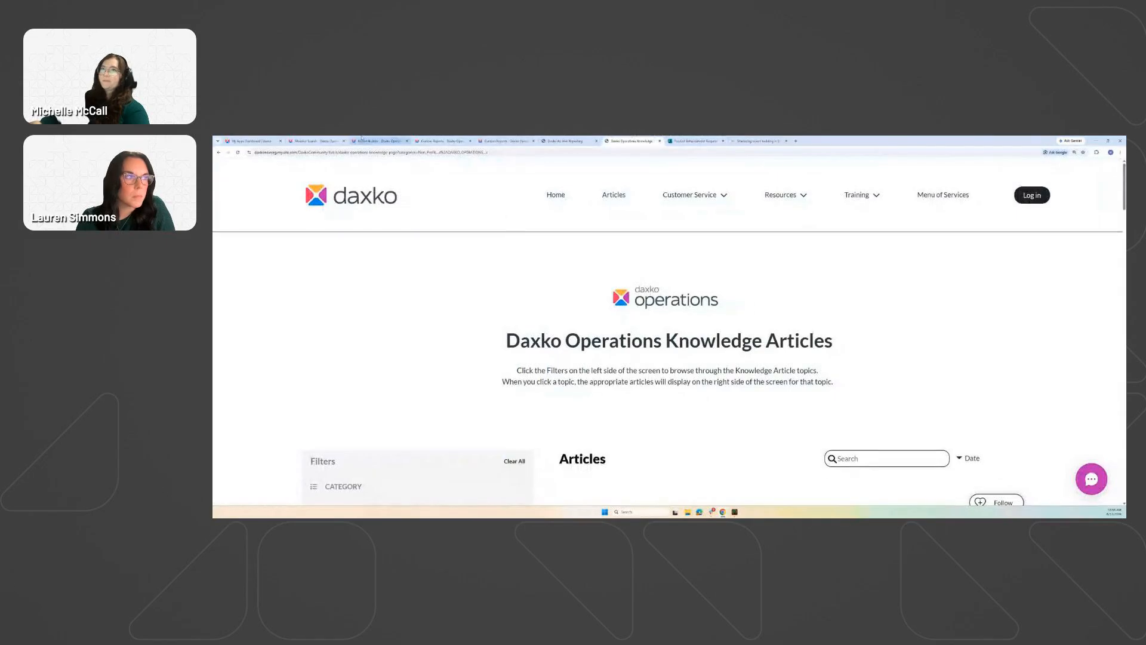
{"action": "left_click", "coordinate": [329, 141]}
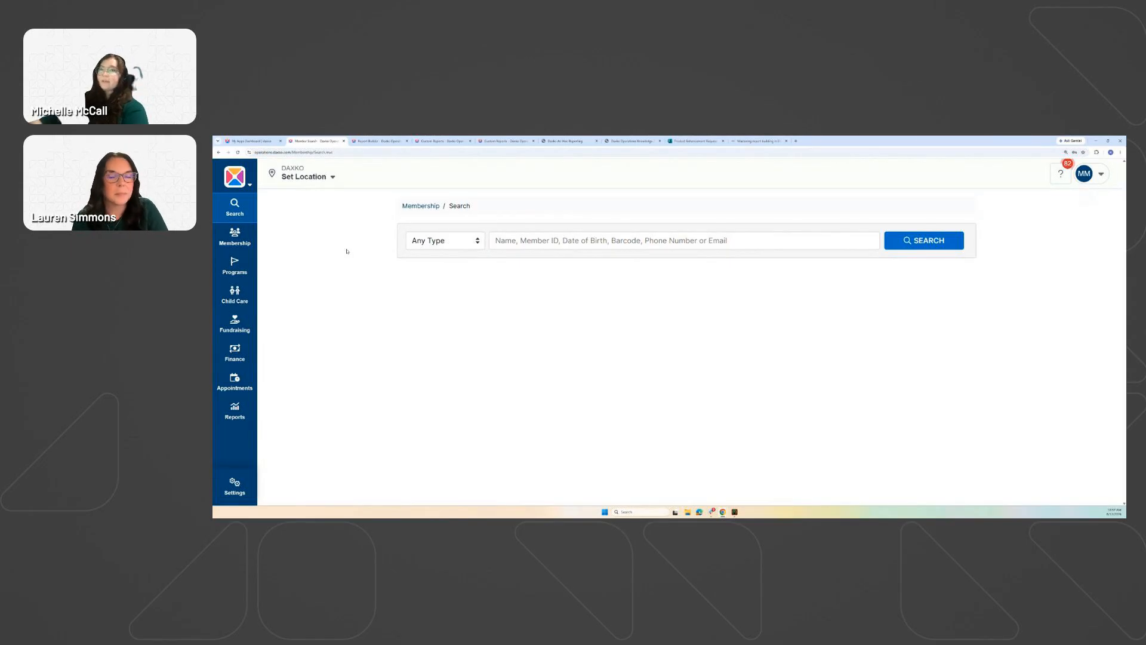
Open the Active Memberships by Join Date standard report and explore its fields and results grid.
{"action": "left_click", "coordinate": [245, 415]}
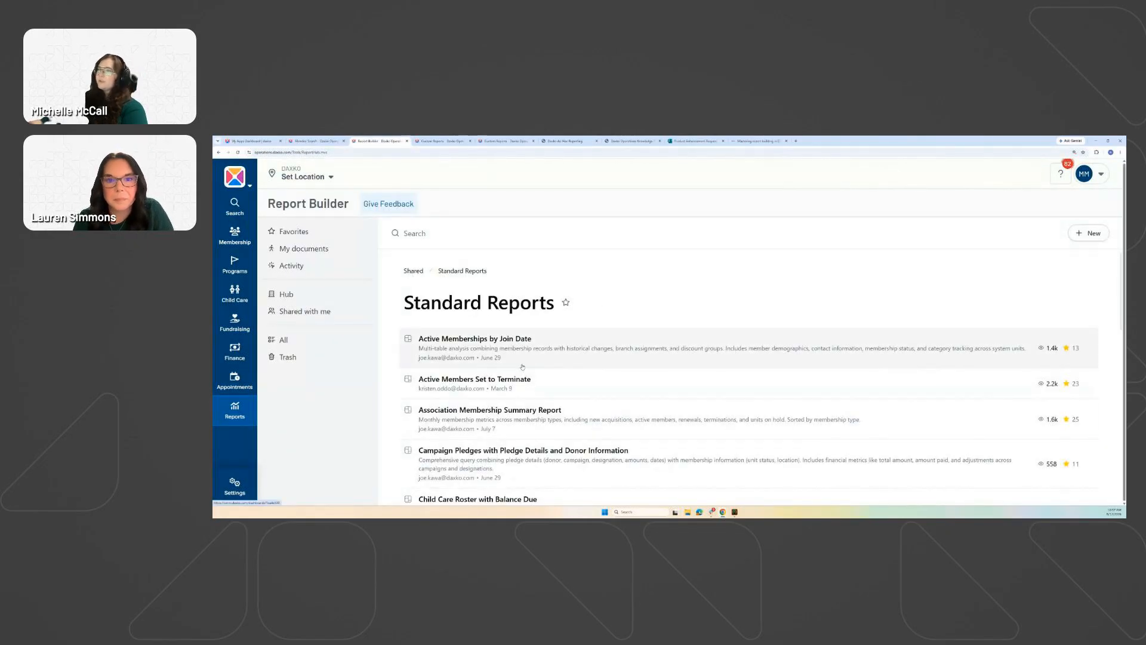
{"action": "left_click", "coordinate": [474, 340]}
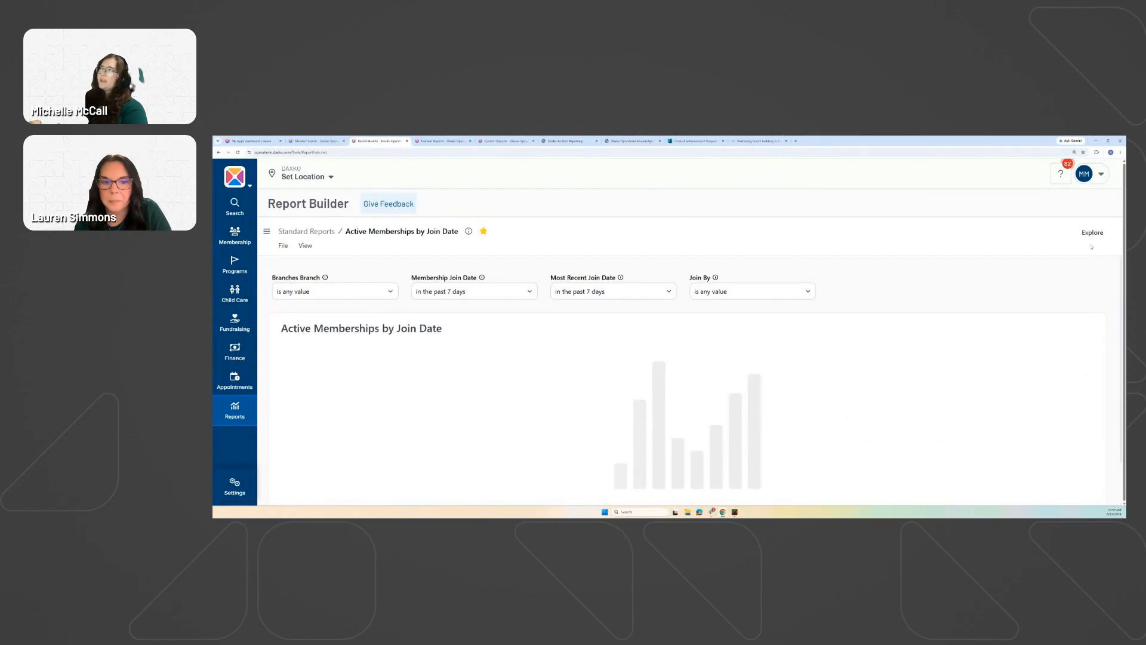
{"action": "left_click", "coordinate": [1093, 232]}
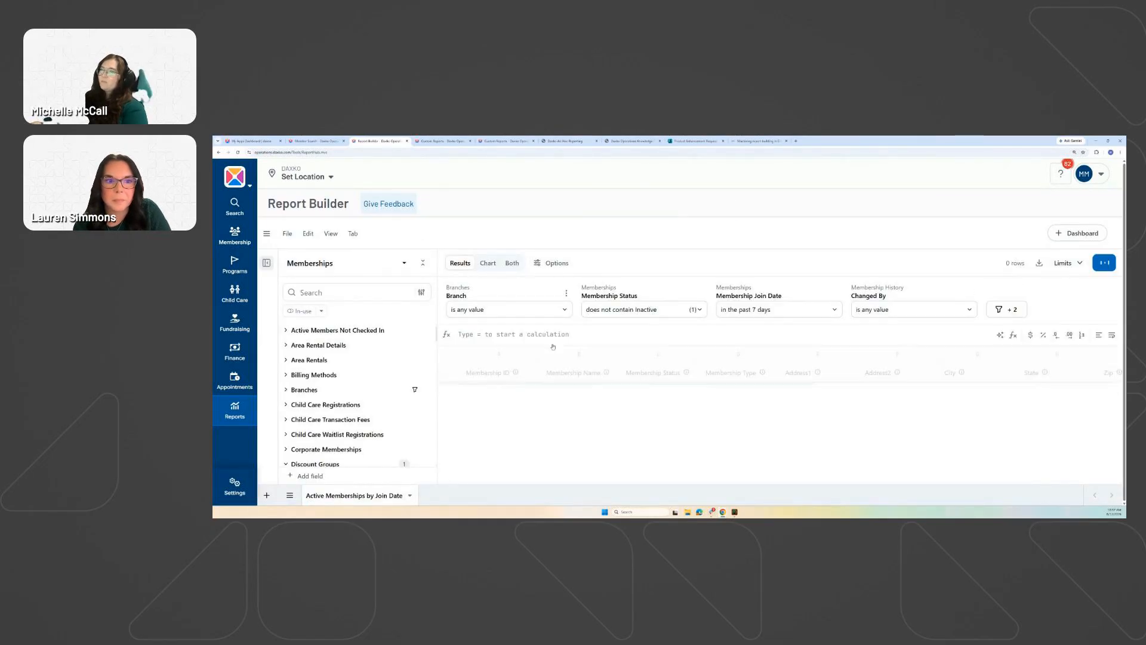
Cancel saving the explored report to a dashboard and return to the Report Builder Hub.
{"action": "left_click", "coordinate": [1070, 239]}
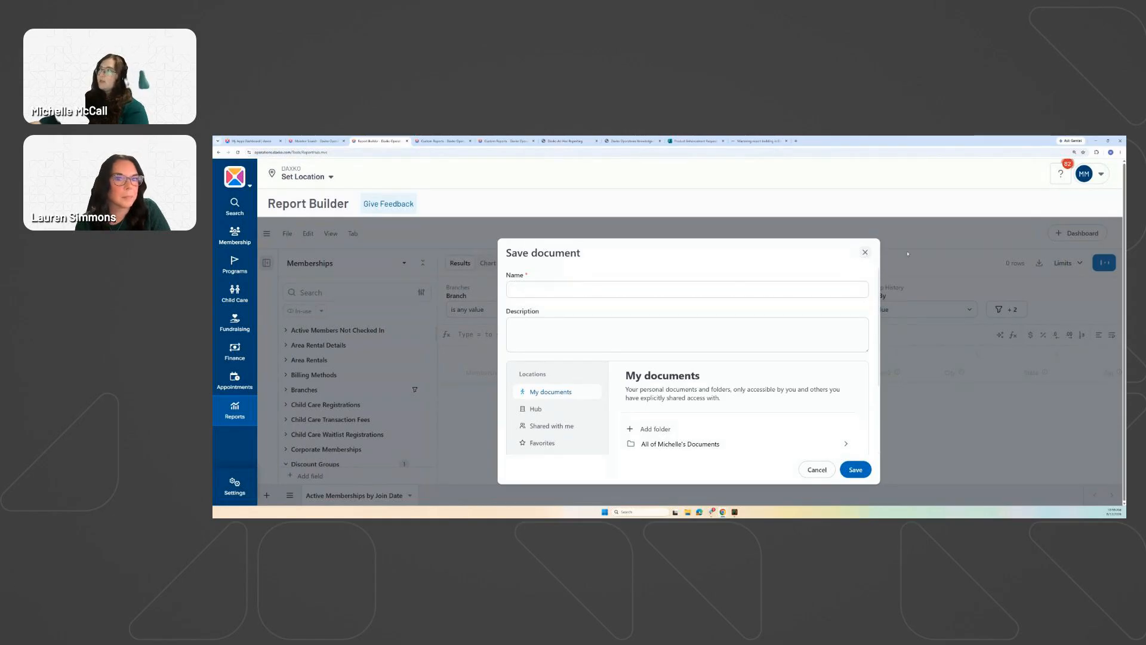
{"action": "left_click", "coordinate": [865, 253]}
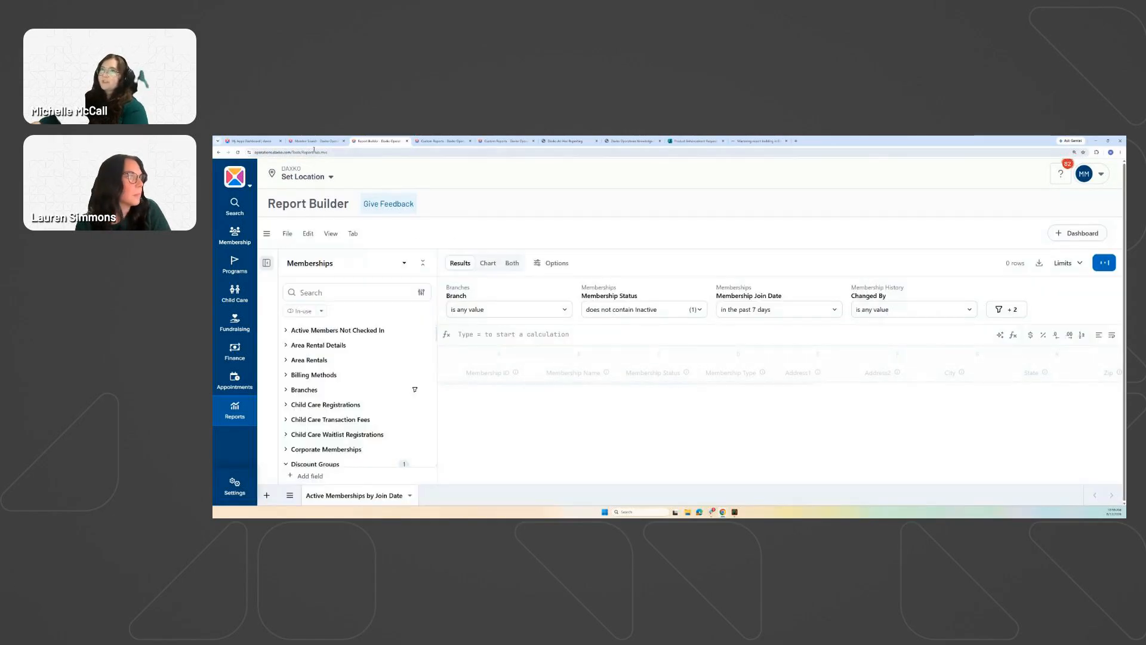
{"action": "left_click", "coordinate": [235, 410]}
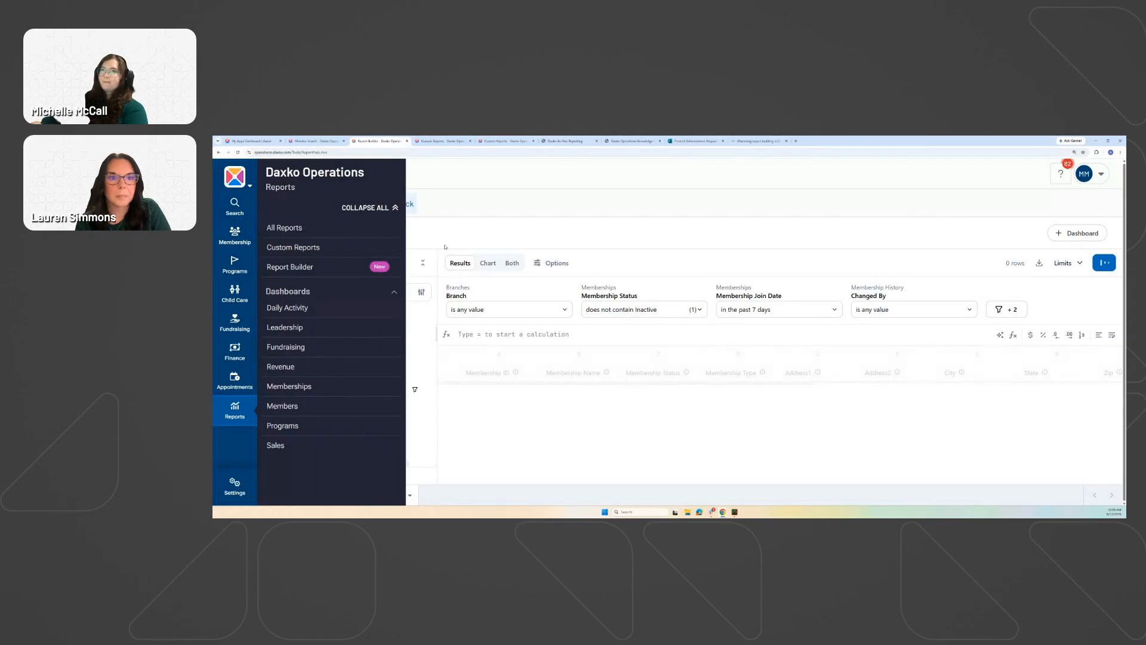
{"action": "left_click", "coordinate": [314, 268]}
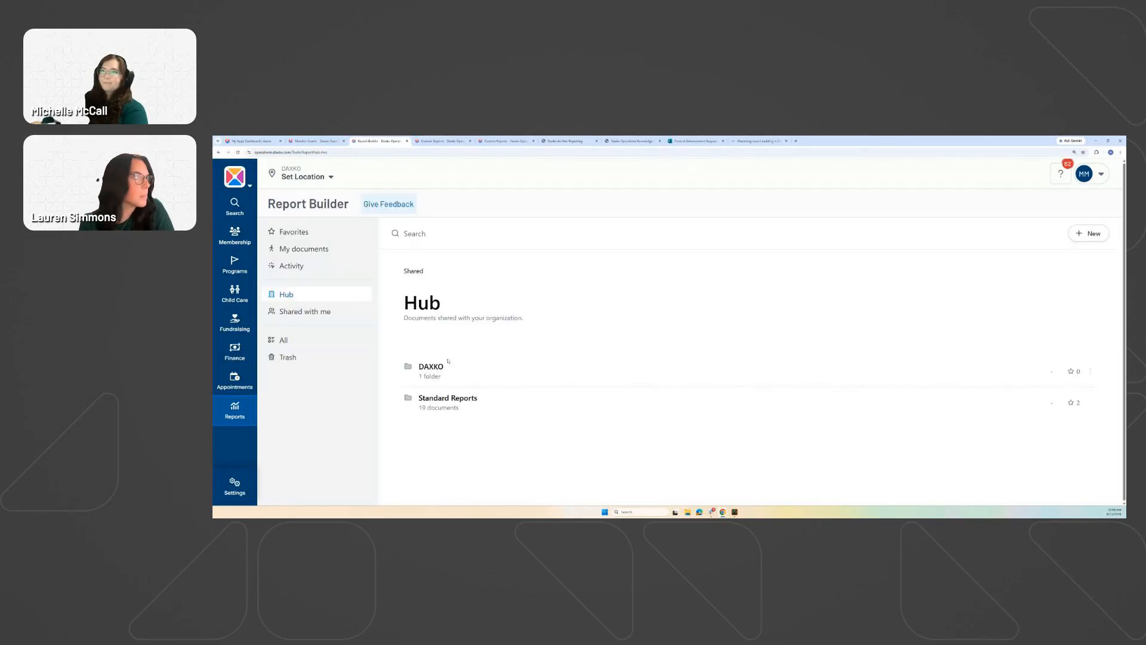
Open the Standard Reports folder, zoom the page in, and return to the Standard Reports list.
{"action": "left_click", "coordinate": [438, 400]}
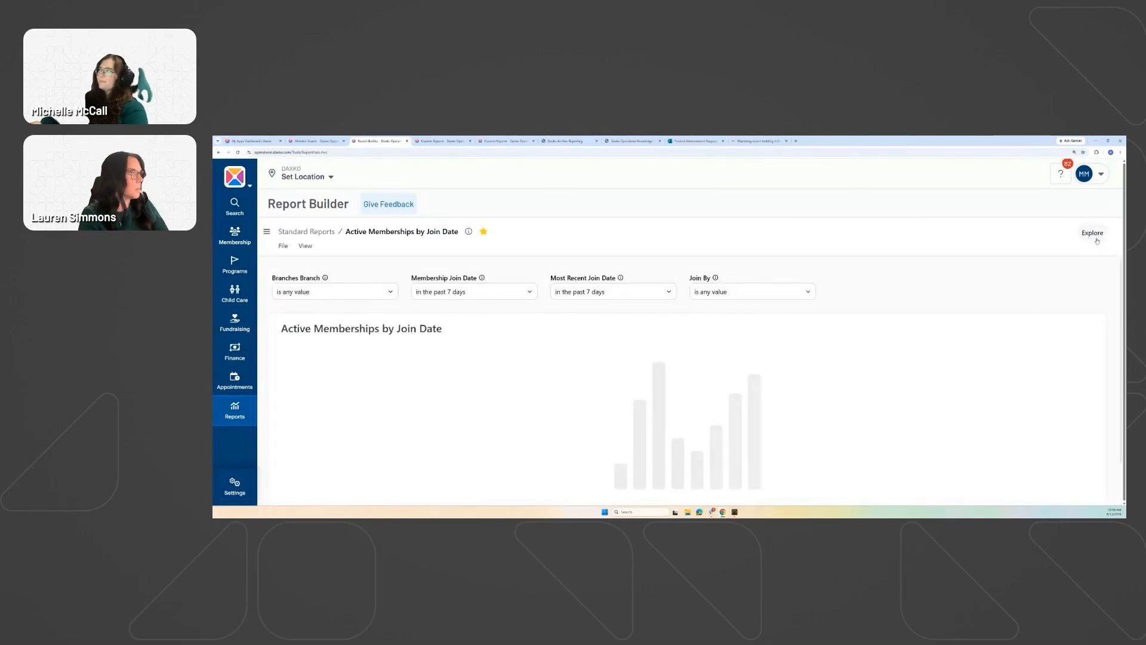
{"action": "key", "text": "ctrl+plus"}
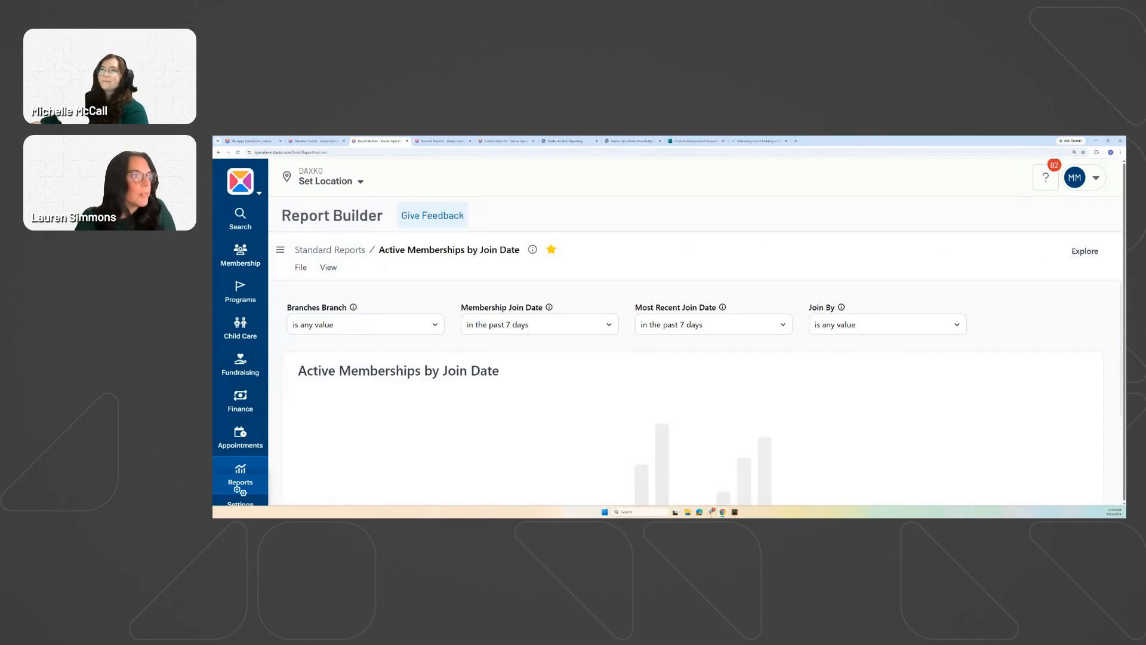
{"action": "left_click", "coordinate": [330, 249]}
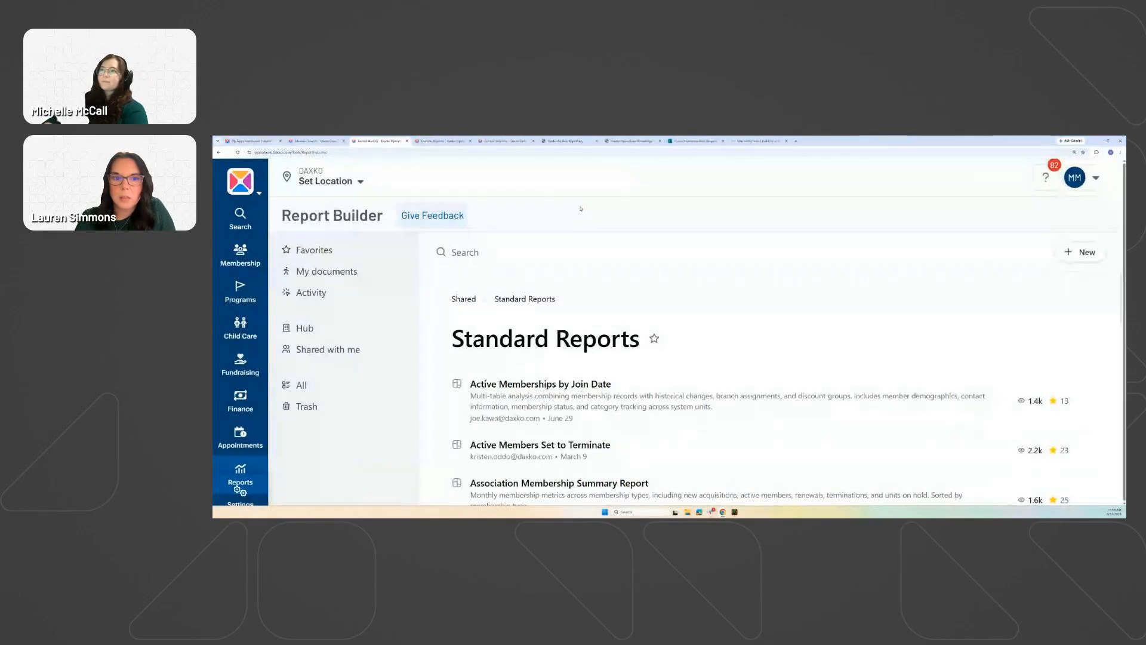
Scroll through the Standard Reports list, then go to the Hub and back to Knowledge Articles.
{"action": "left_click", "coordinate": [249, 469]}
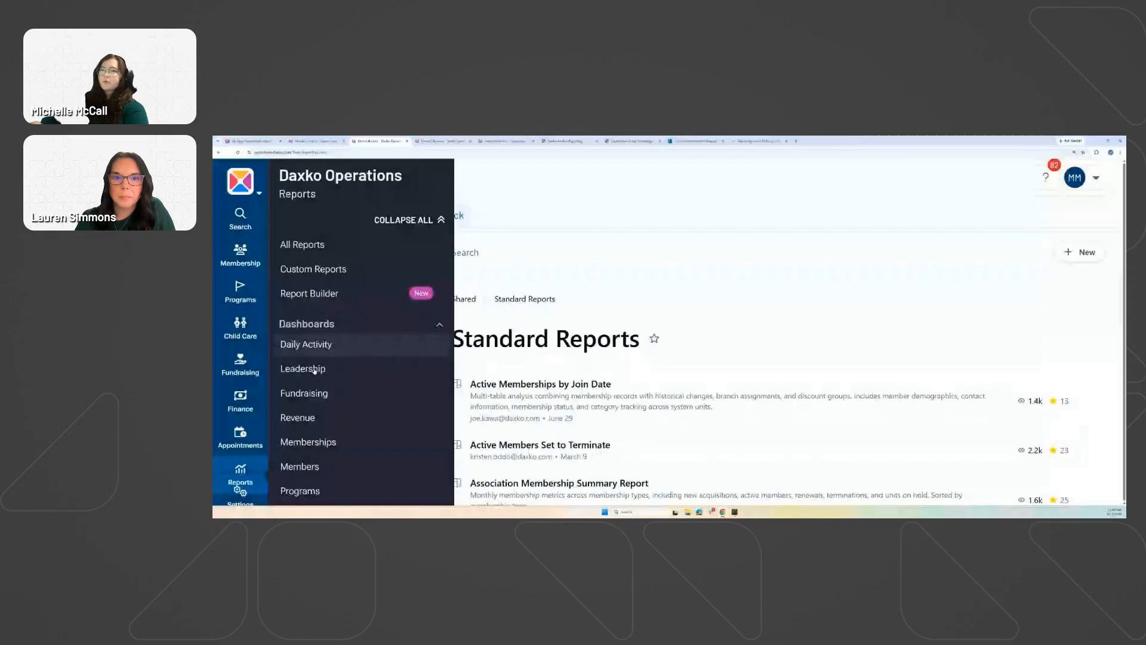
{"action": "scroll", "coordinate": [329, 451], "scroll_direction": "down", "scroll_amount": 1}
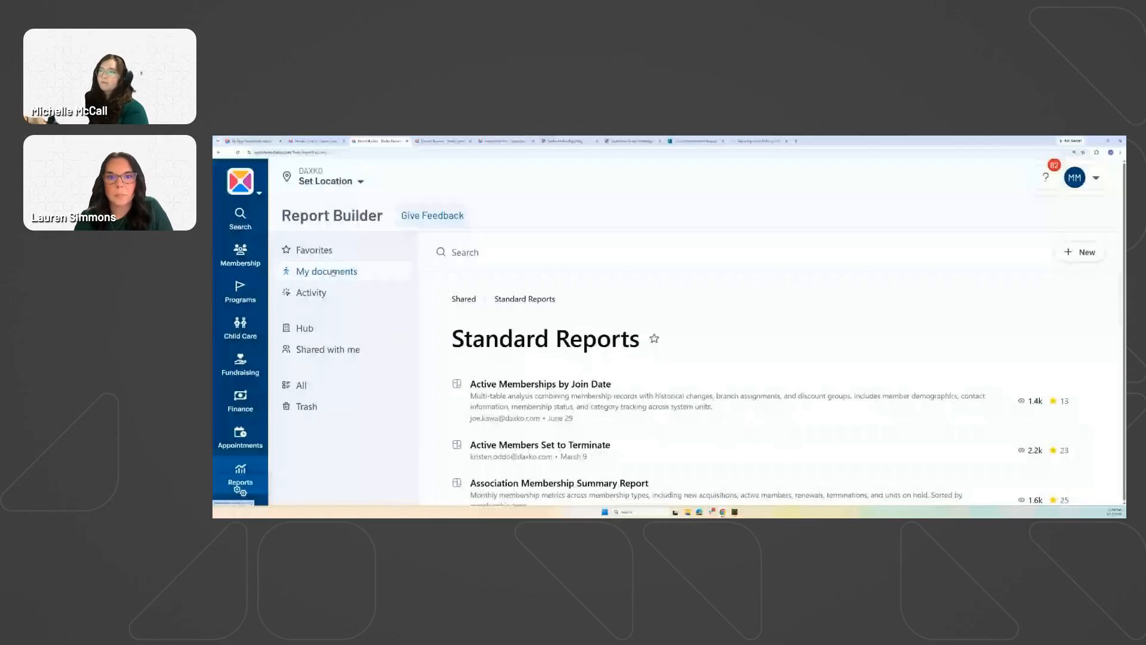
{"action": "scroll", "coordinate": [616, 374], "scroll_direction": "down", "scroll_amount": 3}
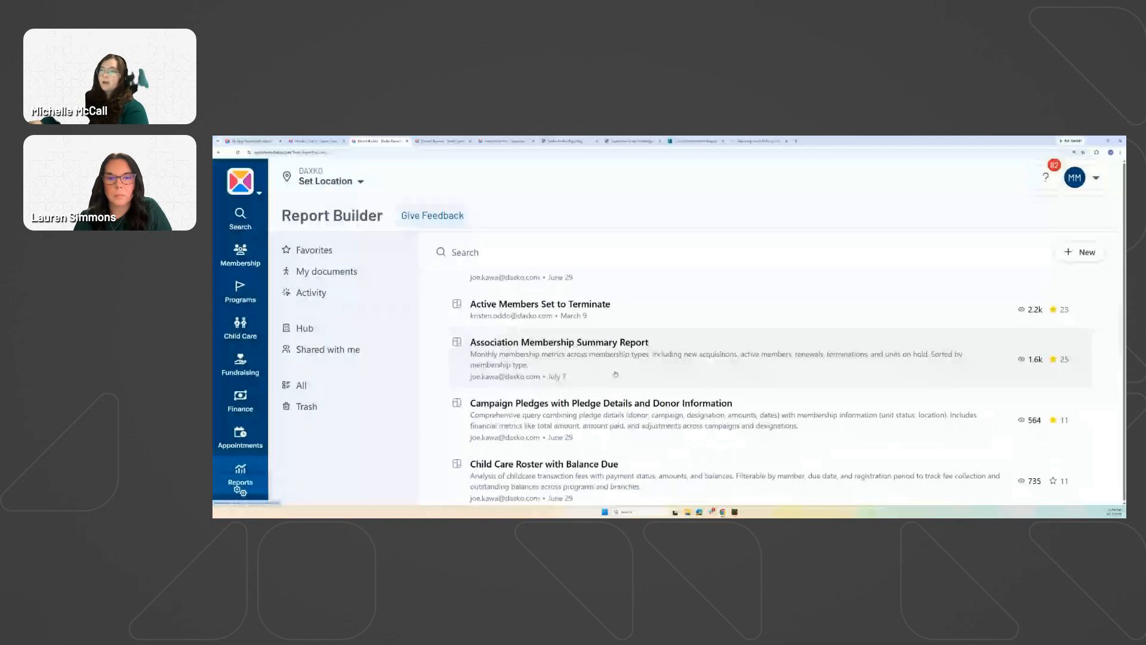
{"action": "scroll", "coordinate": [615, 374], "scroll_direction": "down", "scroll_amount": 5}
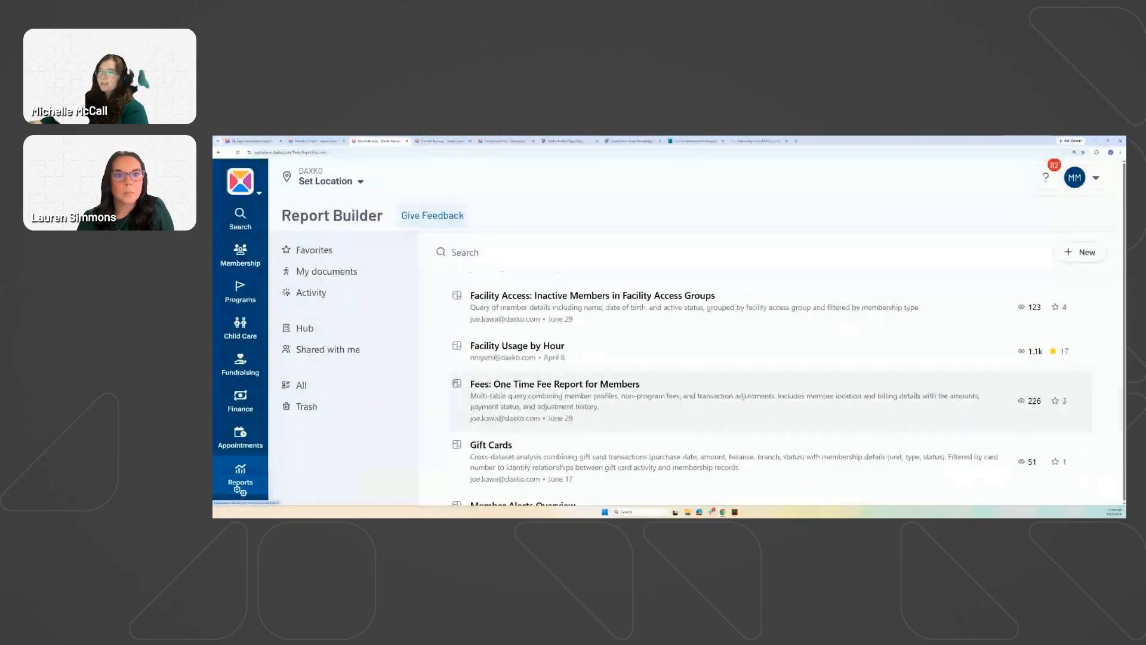
{"action": "scroll", "coordinate": [457, 385], "scroll_direction": "up", "scroll_amount": 10}
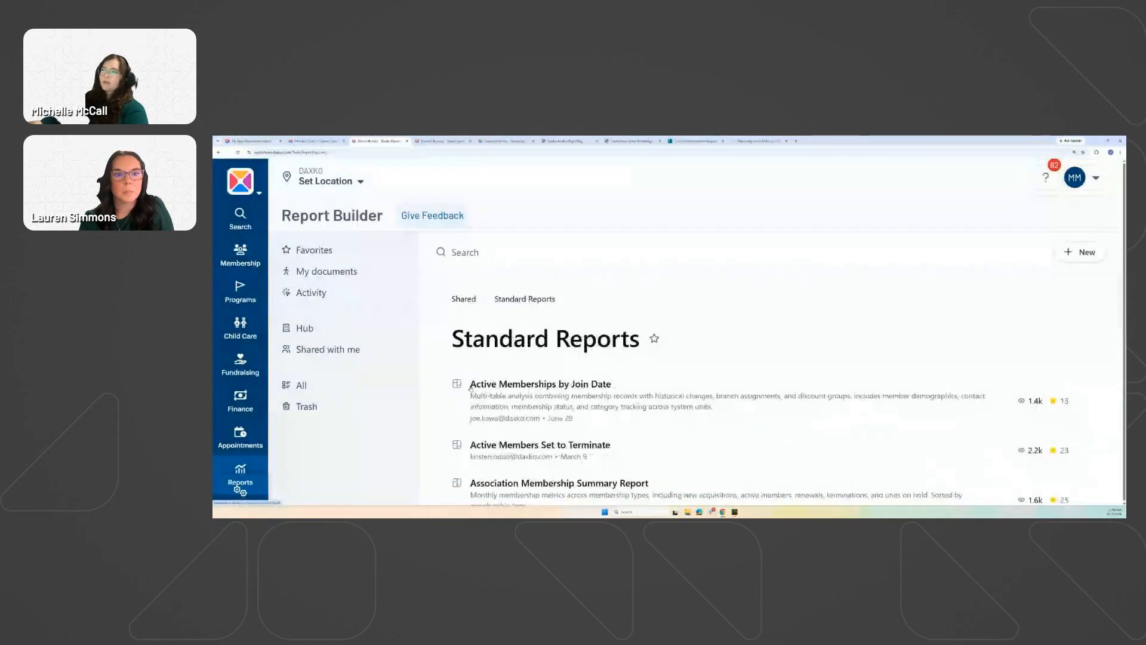
{"action": "left_click", "coordinate": [464, 299]}
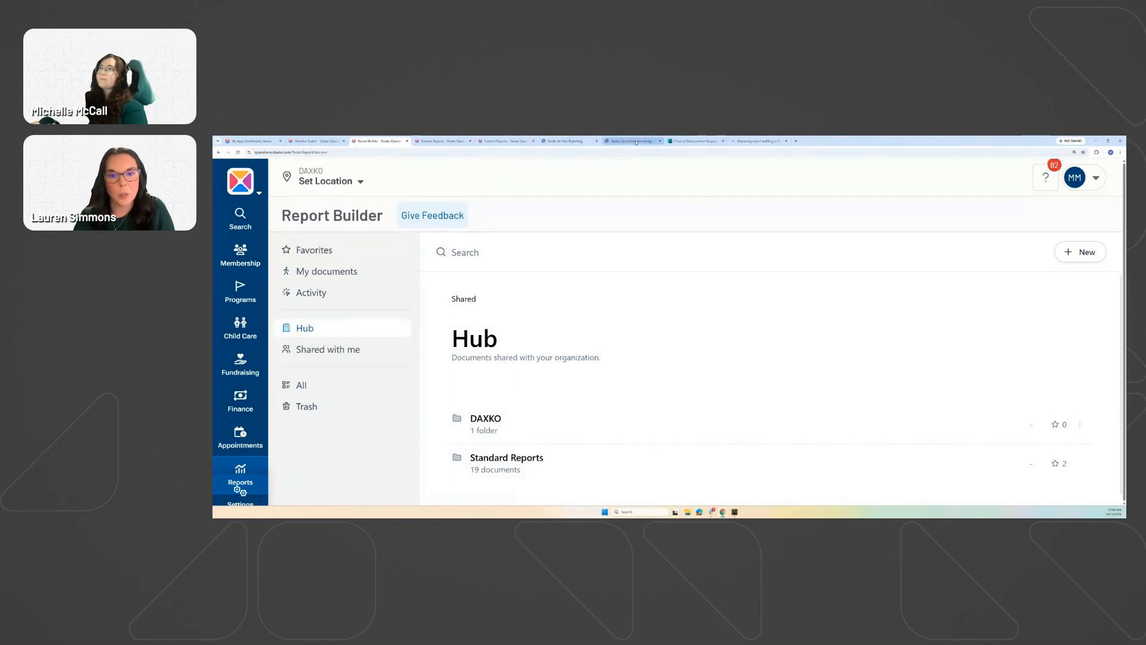
{"action": "left_click", "coordinate": [636, 142]}
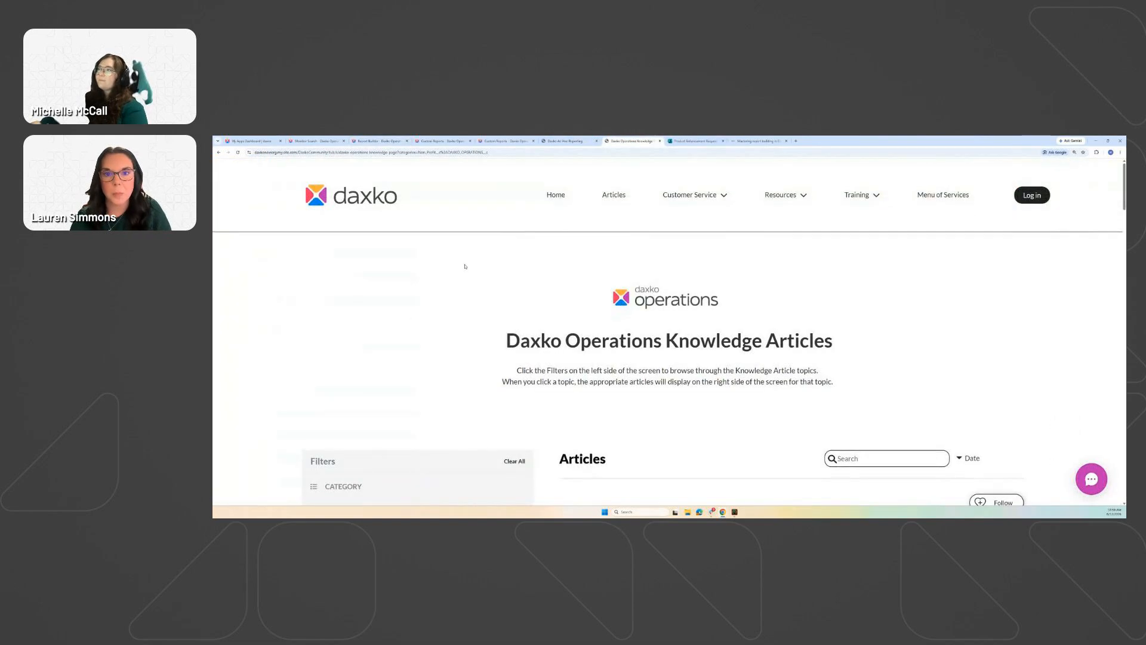